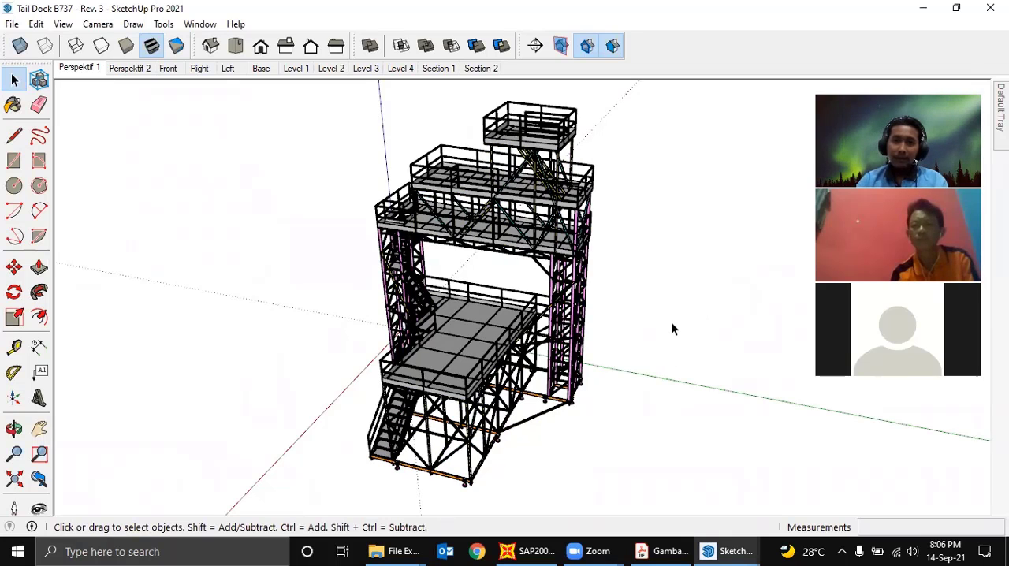
- Examine the B737 tail dock model from several sides
{"action": "middle_click_drag", "start_coordinate": [671, 329], "coordinate": [647, 316]}
{"action": "middle_click_drag", "start_coordinate": [582, 333], "coordinate": [546, 288]}
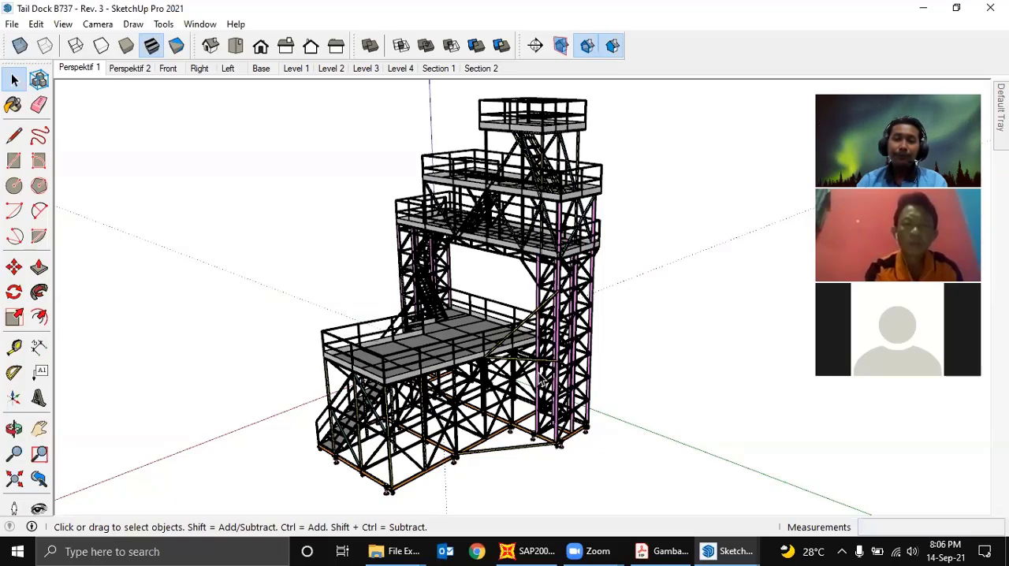
{"action": "middle_click_drag", "start_coordinate": [543, 381], "coordinate": [608, 380]}
{"action": "middle_click_drag", "start_coordinate": [552, 363], "coordinate": [471, 289]}
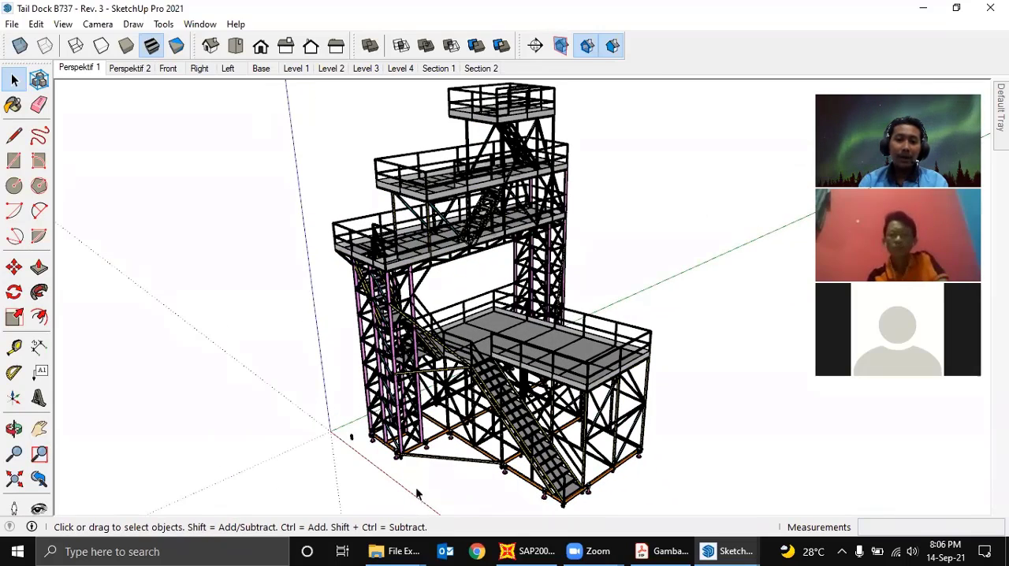
- Switch to File Explorer, go up to the Hanggar Docking folder, and open the A320 Docking image in a maximized window
{"action": "mouse_move", "coordinate": [398, 551]}
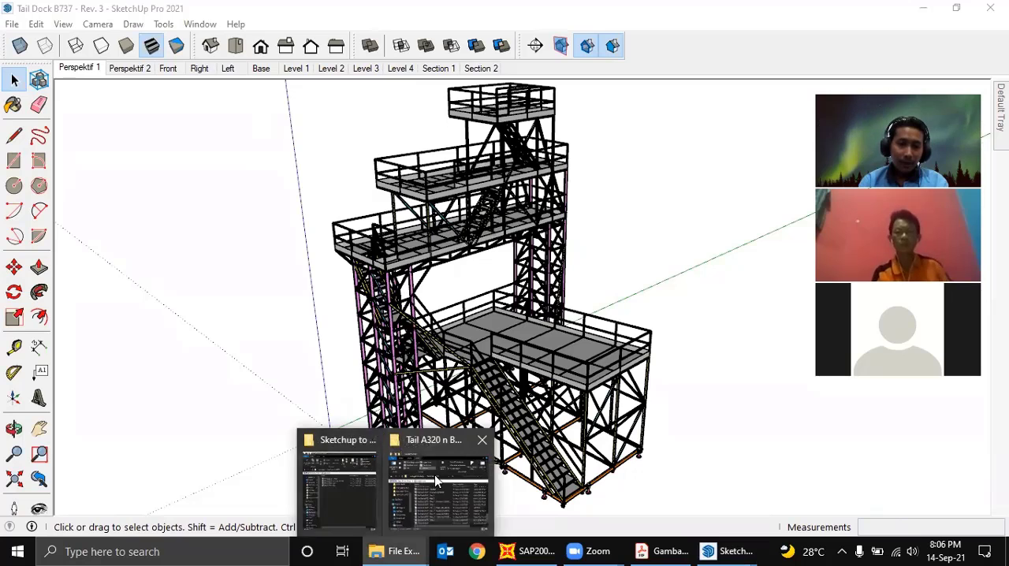
{"action": "left_click", "coordinate": [434, 475]}
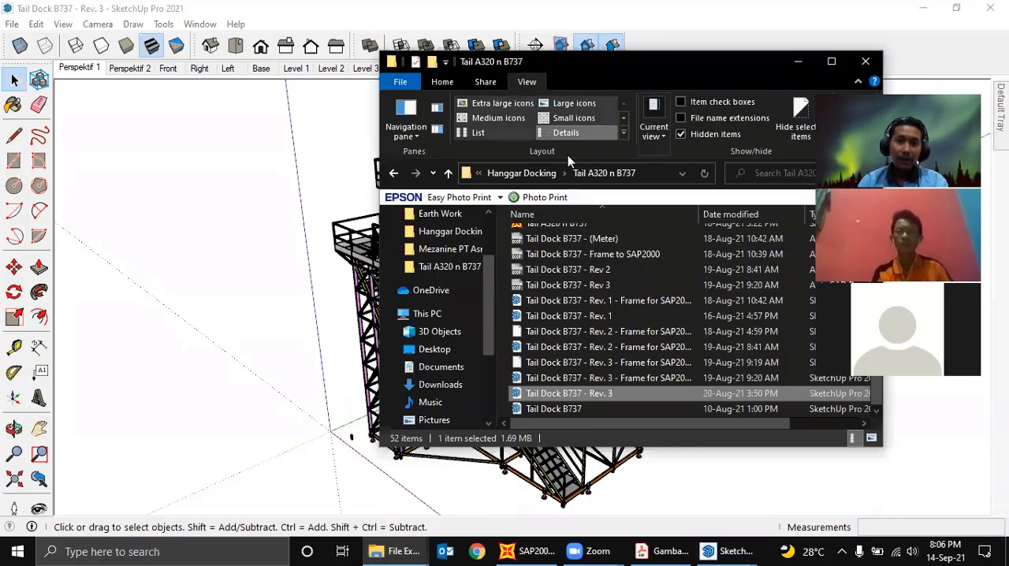
{"action": "left_click", "coordinate": [529, 173]}
{"action": "scroll", "coordinate": [597, 292], "scroll_direction": "down", "scroll_amount": 6}
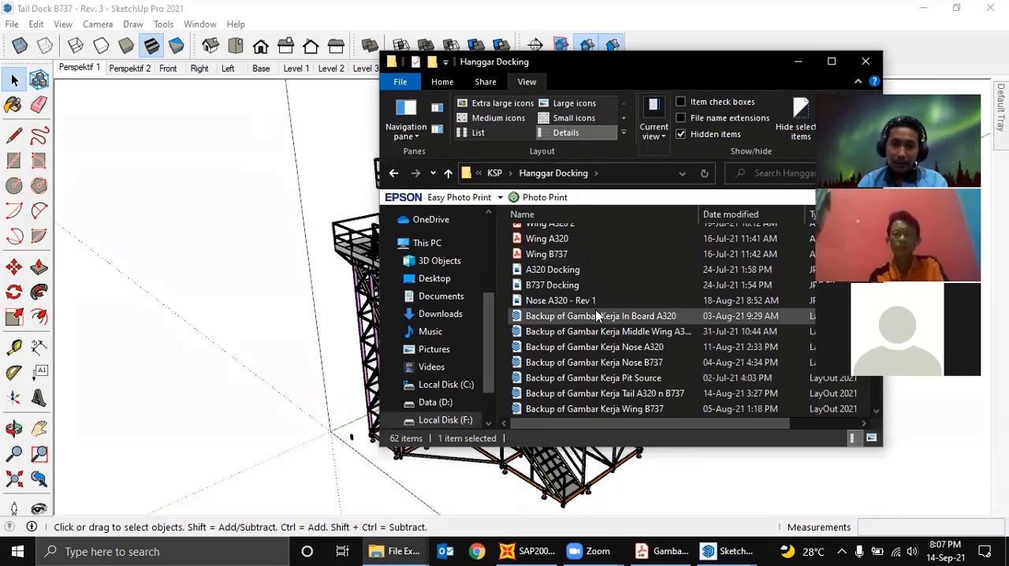
{"action": "scroll", "coordinate": [584, 292], "scroll_direction": "up", "scroll_amount": 1}
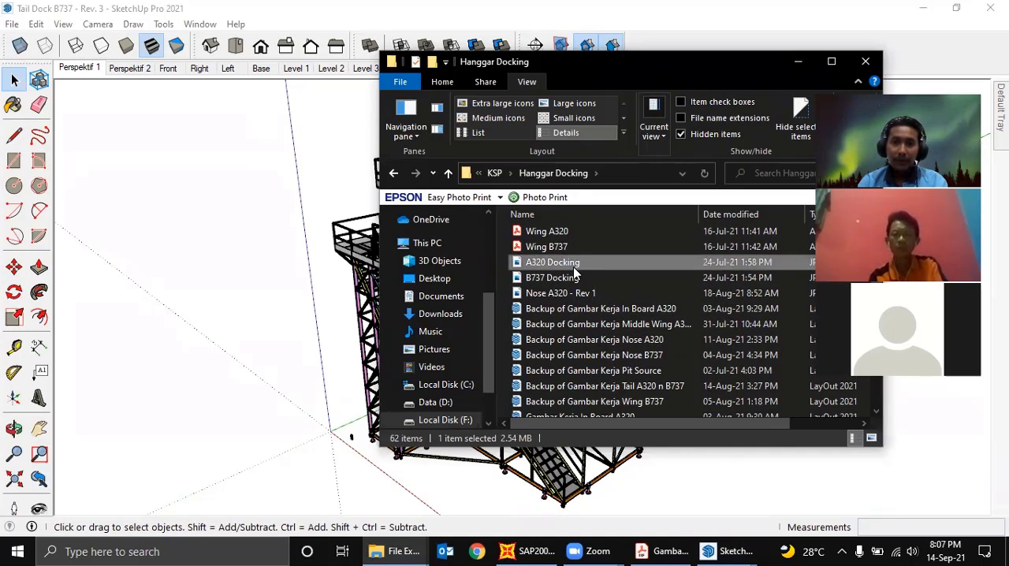
{"action": "double_click", "coordinate": [584, 261]}
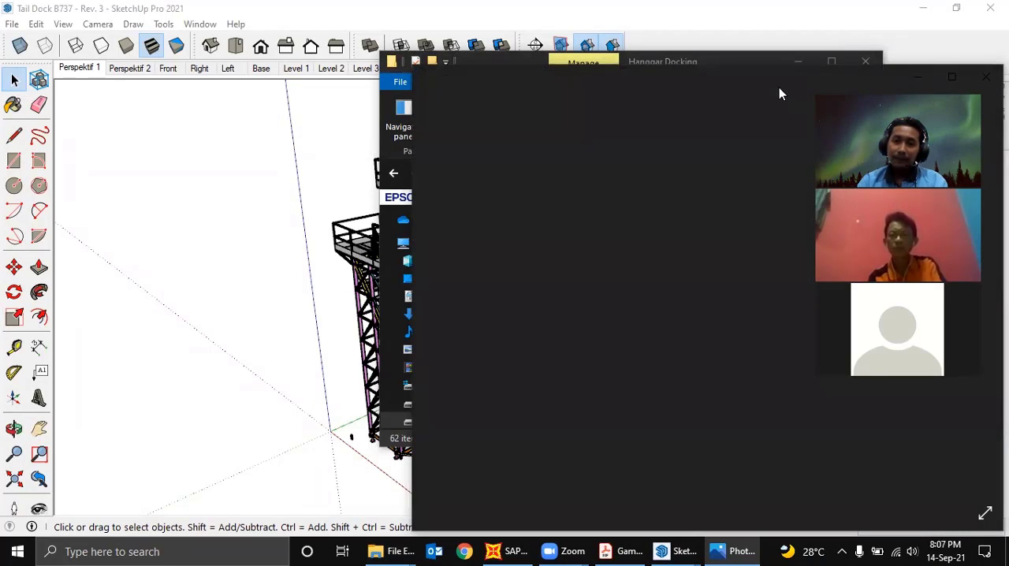
{"action": "left_click", "coordinate": [952, 76]}
- Examine the tail, wing and nose docks around the aircraft in the image, then close it and minimize the folder window
{"action": "scroll", "coordinate": [739, 211], "scroll_direction": "up", "scroll_amount": 4}
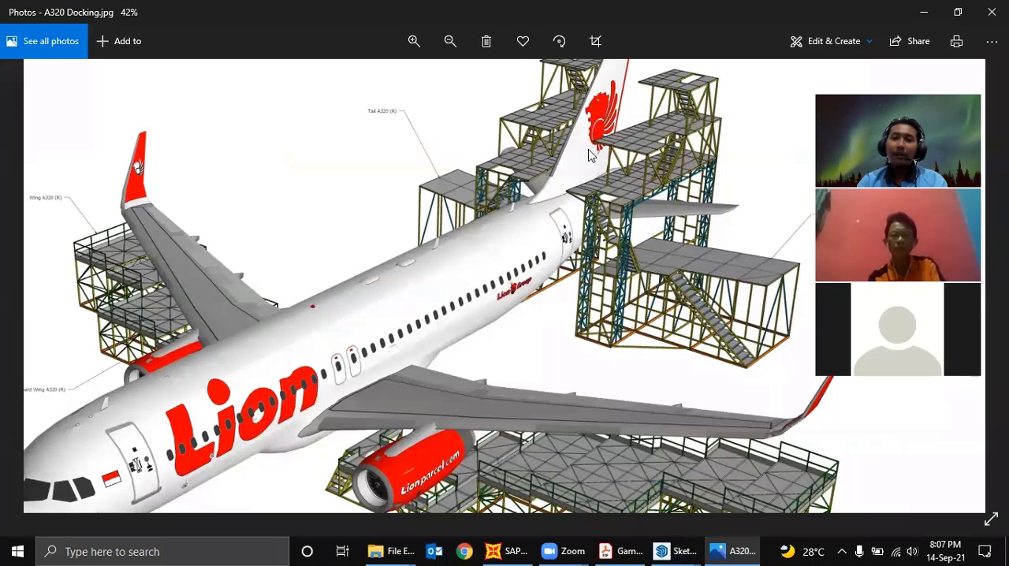
{"action": "left_click_drag", "start_coordinate": [590, 153], "coordinate": [576, 176]}
{"action": "left_click_drag", "start_coordinate": [633, 328], "coordinate": [629, 269]}
{"action": "scroll", "coordinate": [629, 269], "scroll_direction": "down", "scroll_amount": 1}
{"action": "left_click_drag", "start_coordinate": [548, 307], "coordinate": [582, 207]}
{"action": "scroll", "coordinate": [621, 261], "scroll_direction": "down", "scroll_amount": 1}
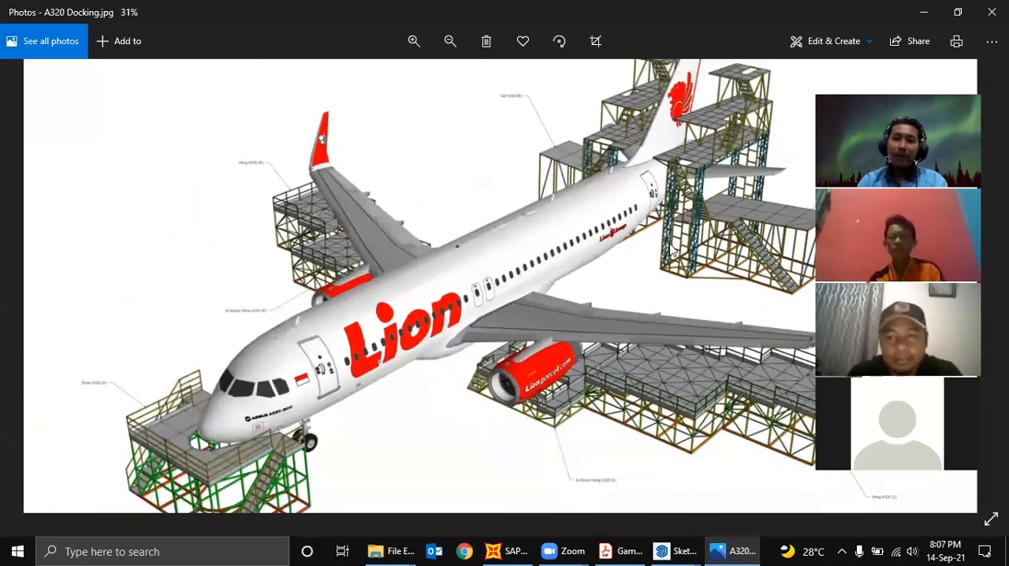
{"action": "scroll", "coordinate": [593, 280], "scroll_direction": "down", "scroll_amount": 1}
{"action": "left_click_drag", "start_coordinate": [591, 276], "coordinate": [591, 286]}
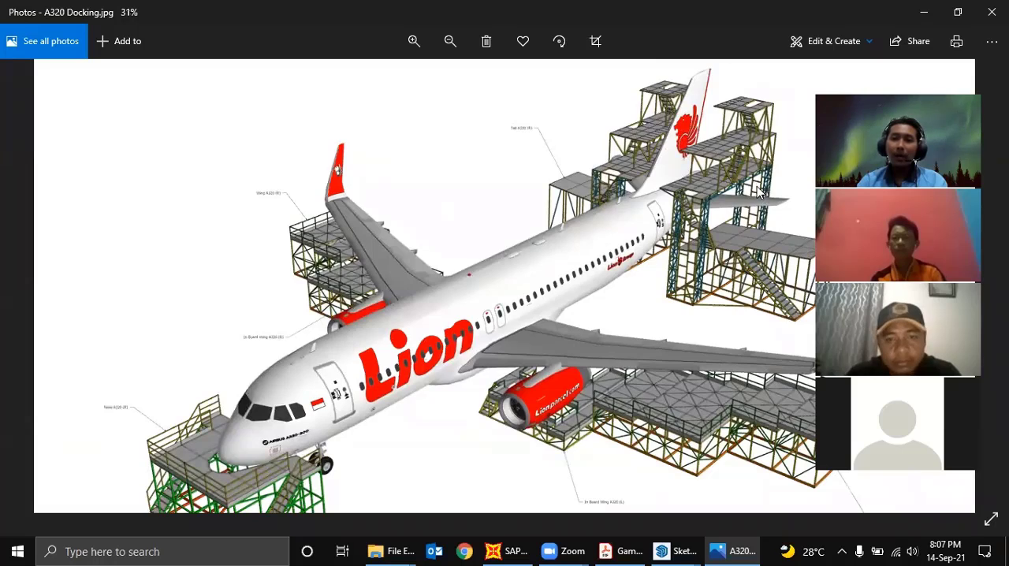
{"action": "mouse_move", "coordinate": [682, 275]}
{"action": "left_mouse_down"}
{"action": "mouse_move", "coordinate": [674, 224]}
{"action": "mouse_move", "coordinate": [671, 257]}
{"action": "left_mouse_up"}
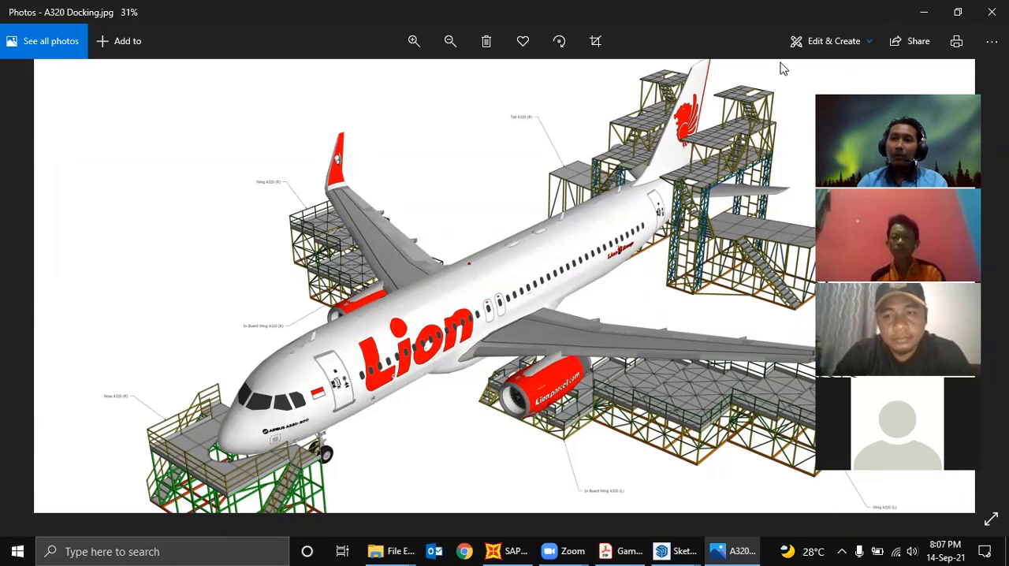
{"action": "left_click", "coordinate": [993, 11]}
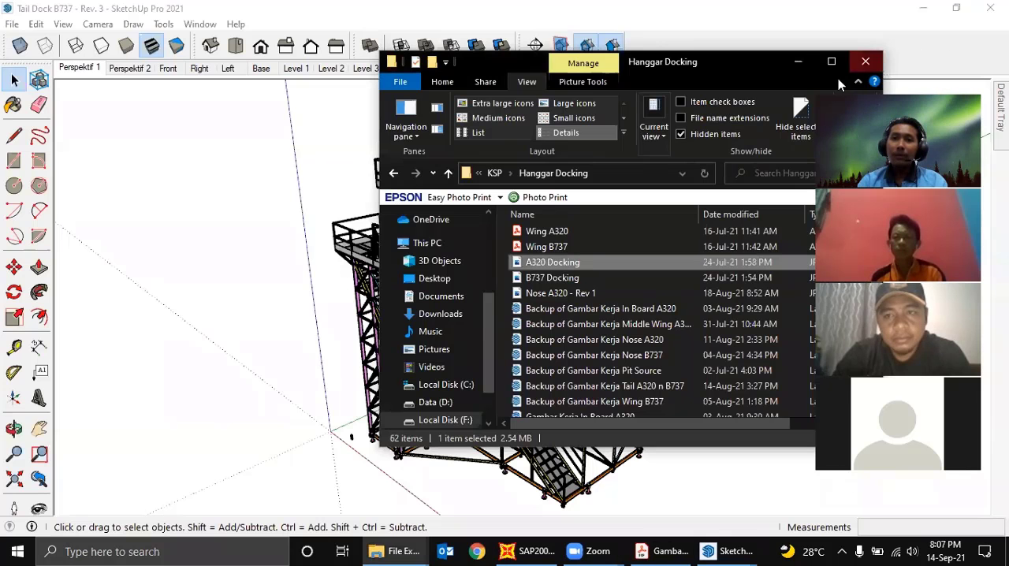
{"action": "left_click", "coordinate": [799, 61]}
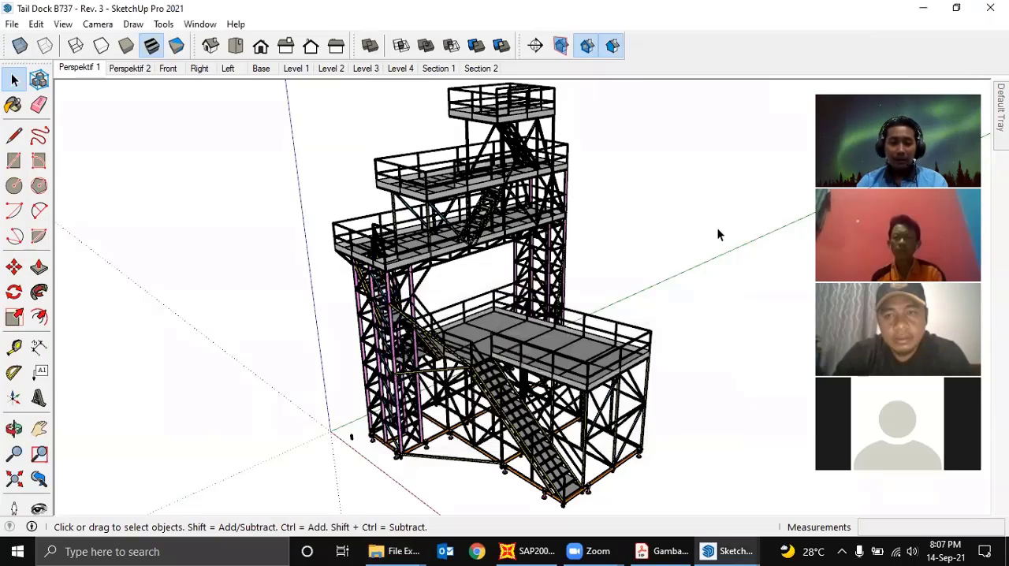
- Switch to the Gambar Kerja Tail A320 n B737 (L) PDF in Acrobat Reader and review its perspective, elevation and level layout pages
{"action": "mouse_move", "coordinate": [717, 227]}
{"action": "middle_mouse_down"}
{"action": "mouse_move", "coordinate": [500, 272]}
{"action": "mouse_move", "coordinate": [564, 282]}
{"action": "mouse_move", "coordinate": [540, 289]}
{"action": "mouse_move", "coordinate": [600, 288]}
{"action": "middle_mouse_up"}
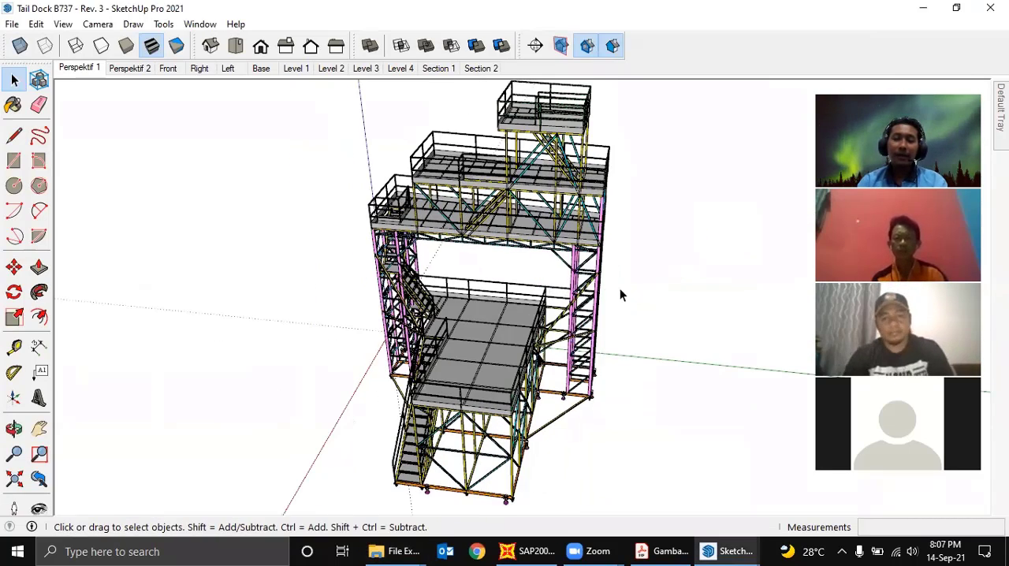
{"action": "middle_click_drag", "start_coordinate": [651, 313], "coordinate": [606, 359]}
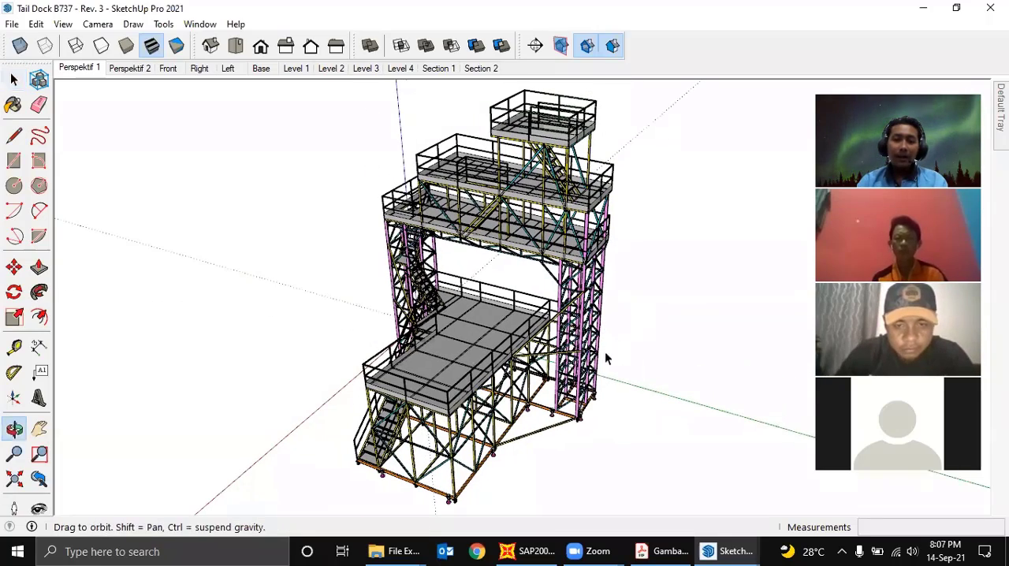
{"action": "left_click", "coordinate": [663, 551]}
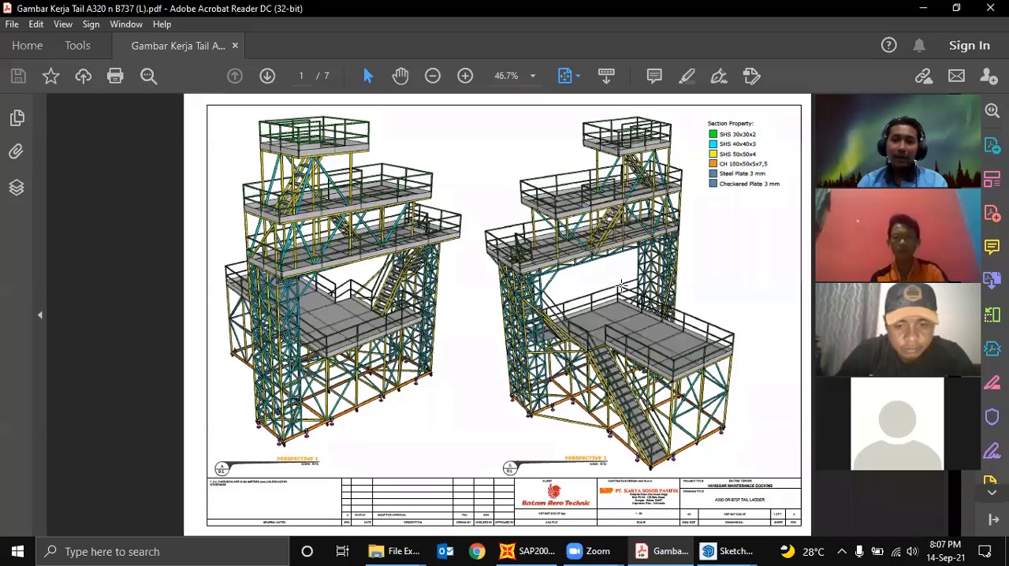
{"action": "scroll", "coordinate": [622, 285], "scroll_direction": "down", "scroll_amount": 2}
{"action": "scroll", "coordinate": [621, 286], "scroll_direction": "down", "scroll_amount": 3}
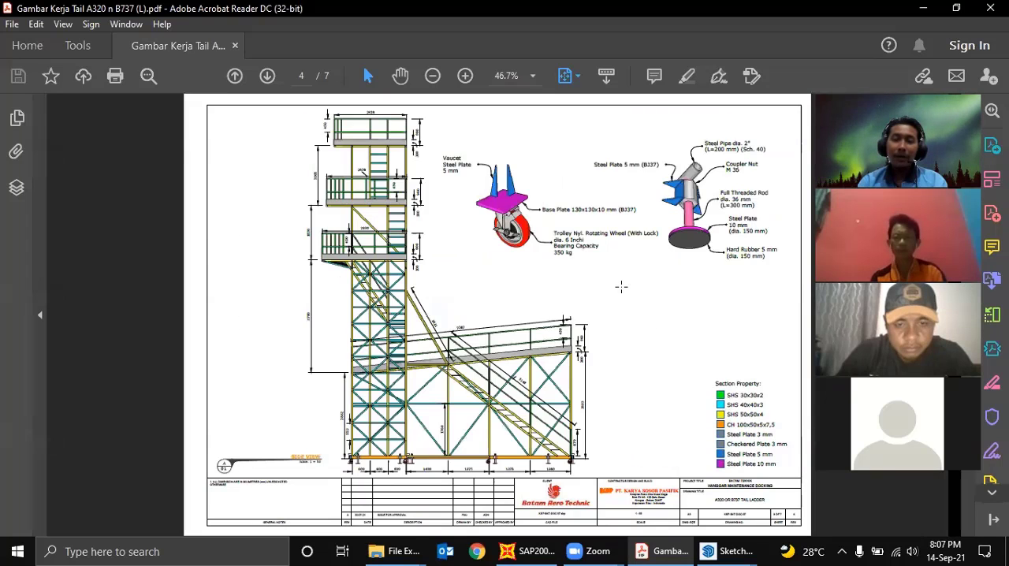
{"action": "scroll", "coordinate": [622, 287], "scroll_direction": "up", "scroll_amount": 1}
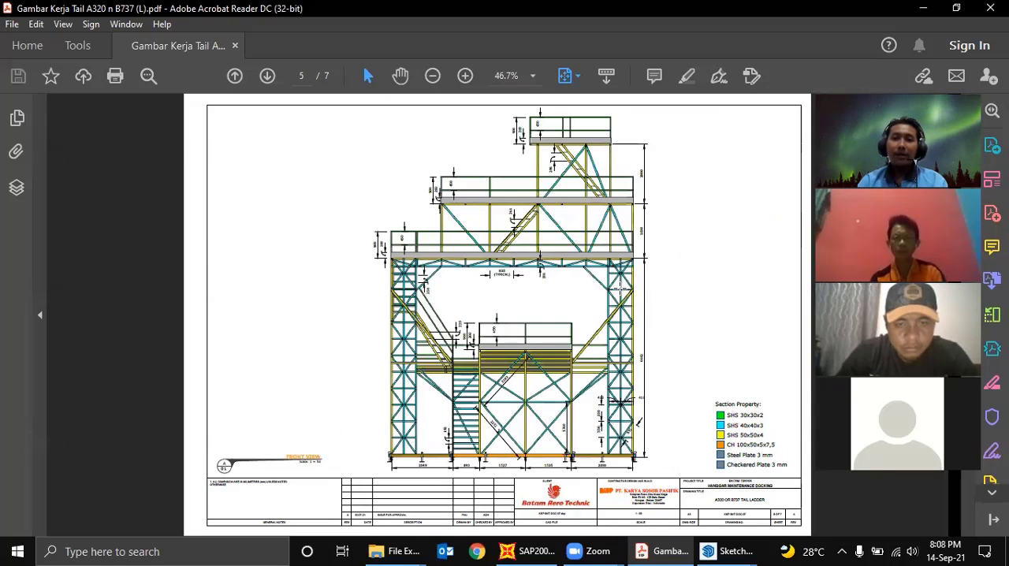
{"action": "scroll", "coordinate": [621, 287], "scroll_direction": "up", "scroll_amount": 3}
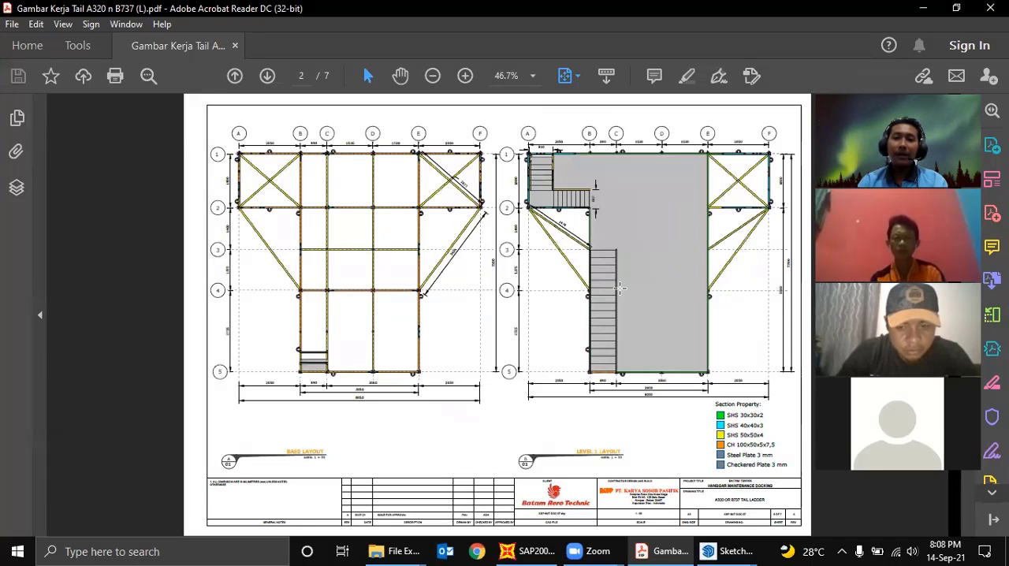
{"action": "scroll", "coordinate": [620, 288], "scroll_direction": "down", "scroll_amount": 1}
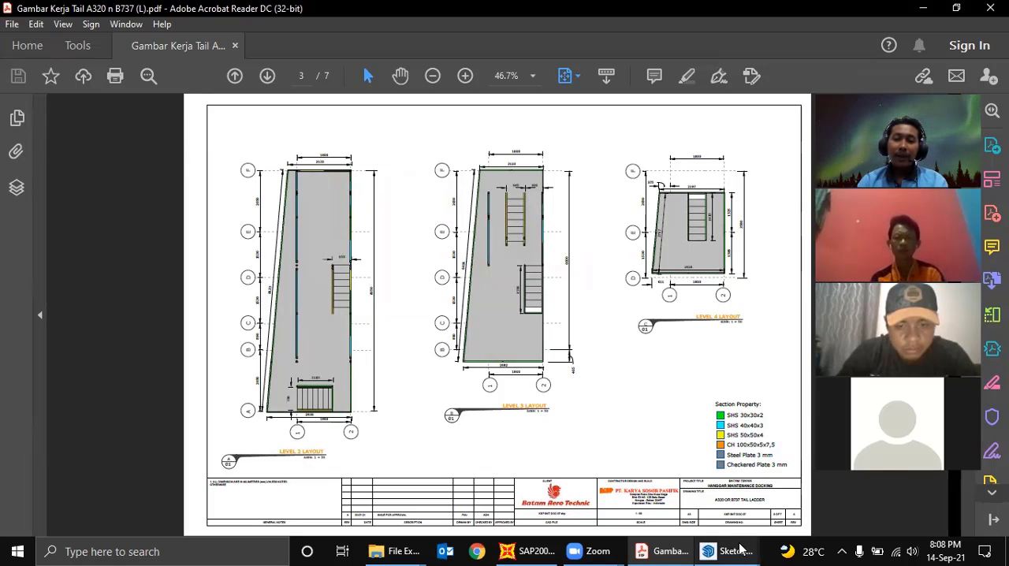
- Switch to the SketchUp window with the Tail Dock B737 - Rev. 3 - Frame for SAP2000 line model
{"action": "mouse_move", "coordinate": [737, 550]}
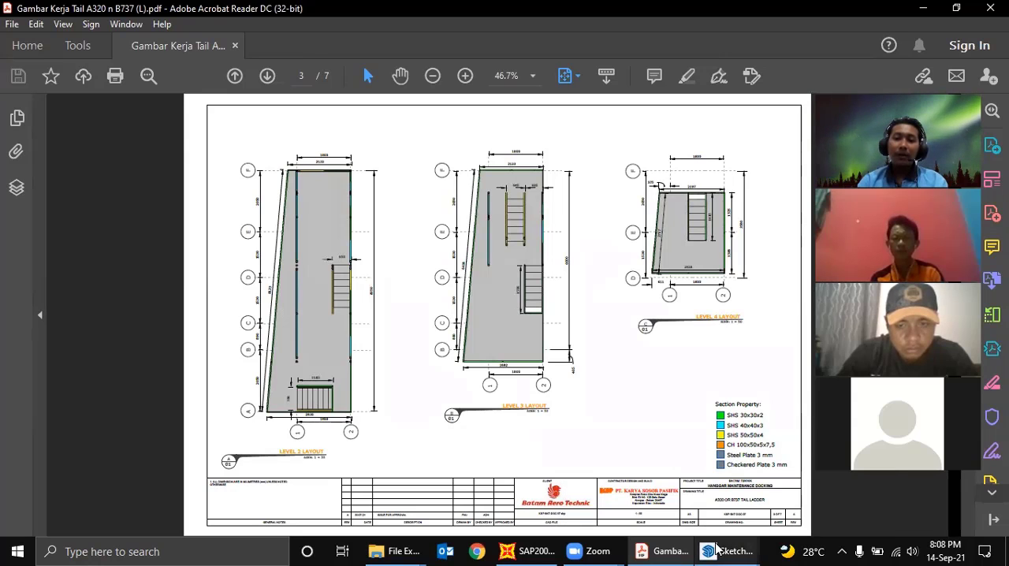
{"action": "left_click", "coordinate": [716, 550]}
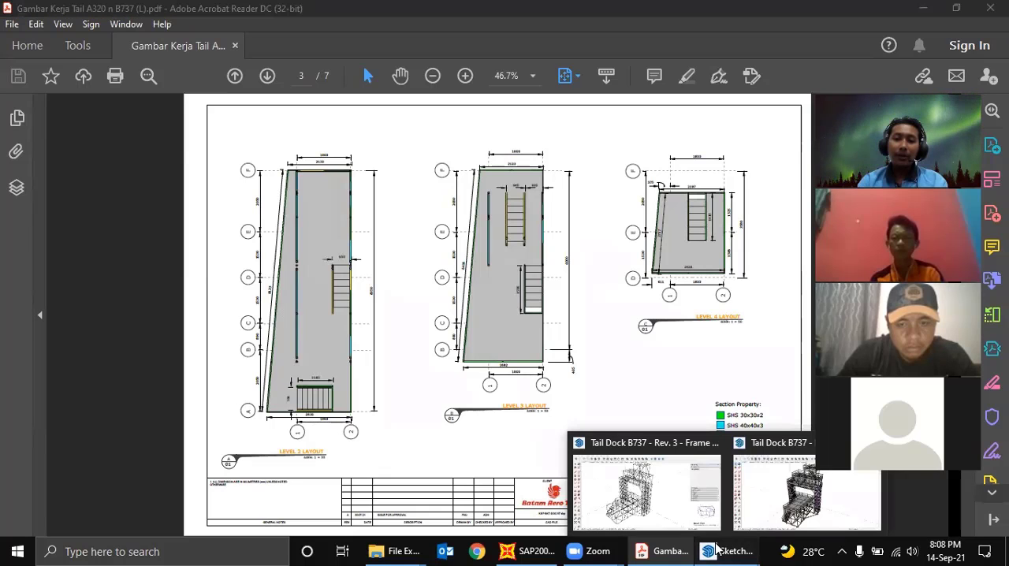
{"action": "left_click", "coordinate": [677, 509]}
{"action": "mouse_move", "coordinate": [565, 284]}
{"action": "middle_mouse_down"}
{"action": "mouse_move", "coordinate": [563, 354]}
{"action": "mouse_move", "coordinate": [582, 365]}
{"action": "middle_mouse_up"}
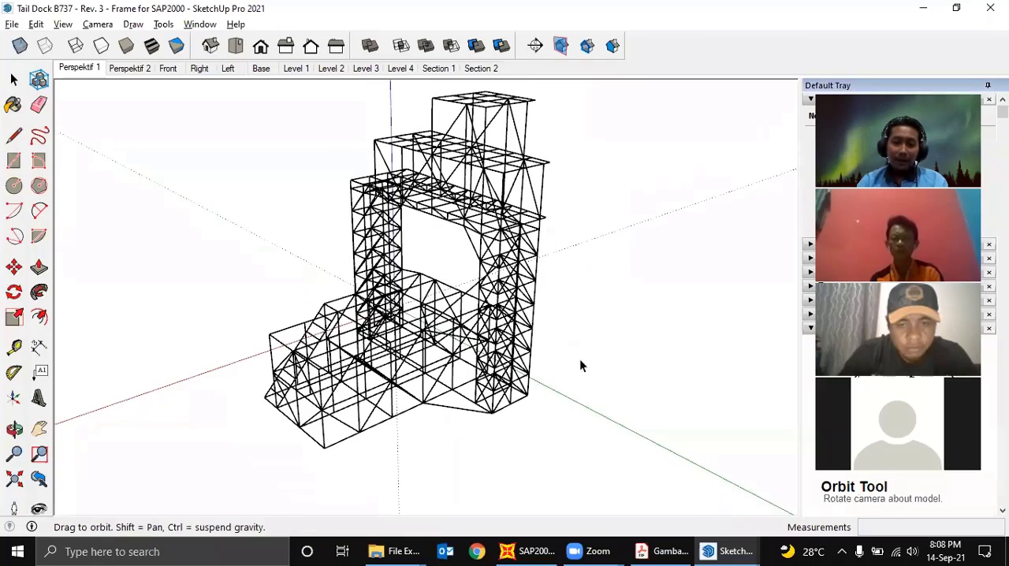
- Draw a rectangle about 5.4 m by 1.2 m on the ground beside the frame model, near the green axis
{"action": "scroll", "coordinate": [552, 439], "scroll_direction": "up", "scroll_amount": 1}
{"action": "middle_click_drag", "start_coordinate": [552, 439], "coordinate": [527, 454]}
{"action": "key", "text": "r"}
{"action": "left_click", "coordinate": [511, 490]}
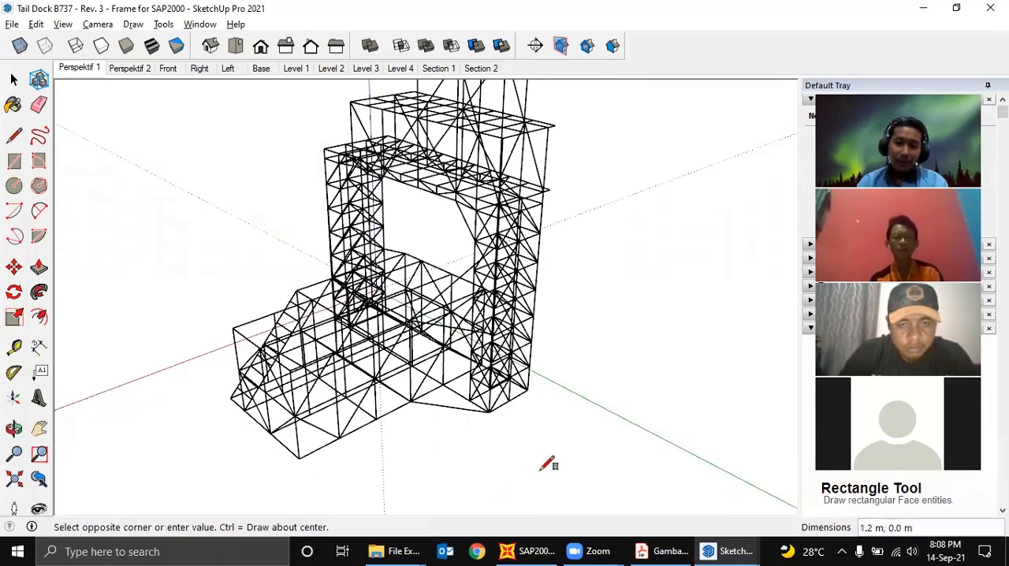
{"action": "left_click", "coordinate": [656, 431]}
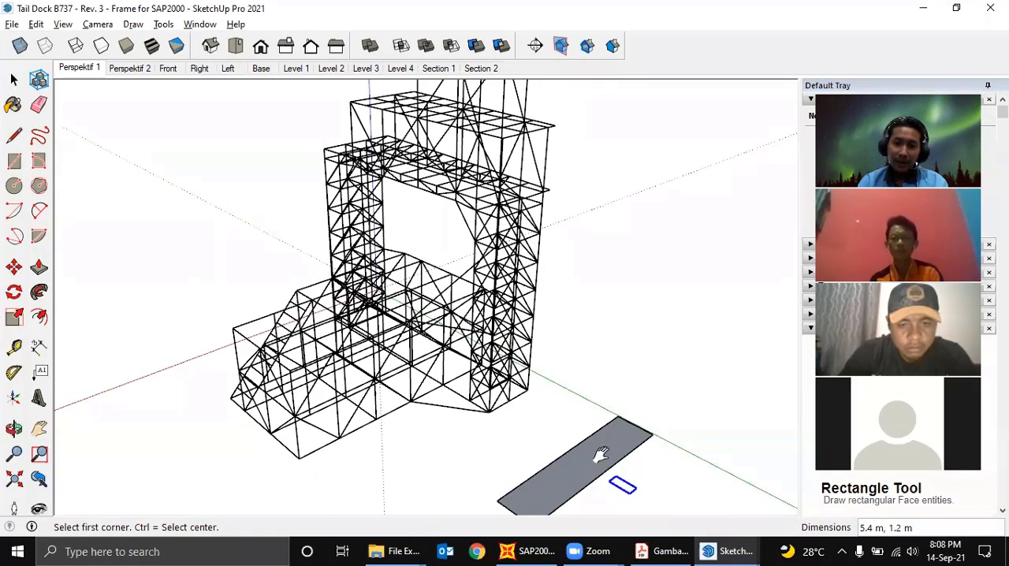
{"action": "middle_click_drag", "start_coordinate": [600, 455], "coordinate": [559, 410]}
{"action": "key", "text": "space"}
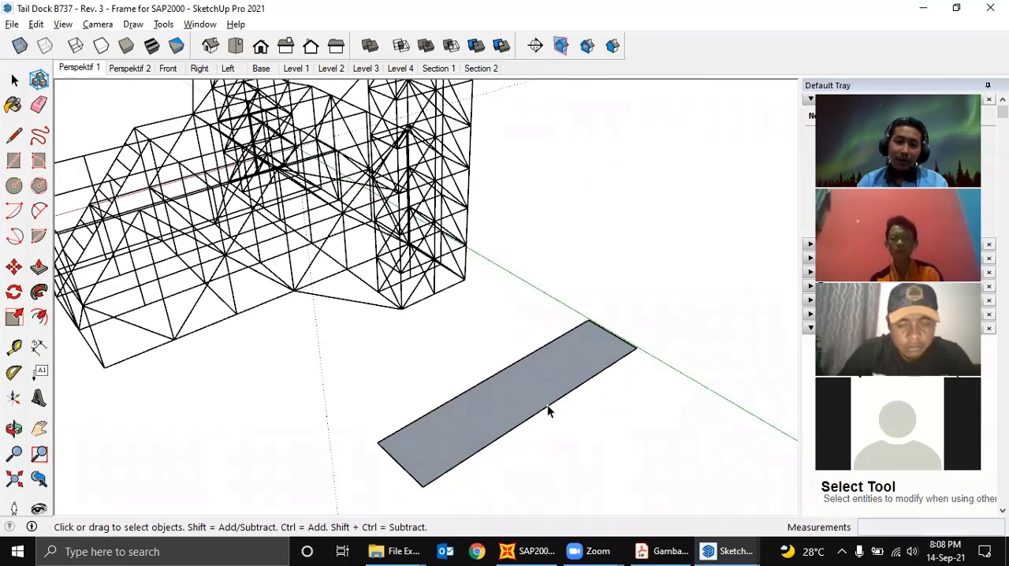
- Select each of the rectangle's two long edges in turn to check that each is one undivided line
{"action": "left_click", "coordinate": [547, 408]}
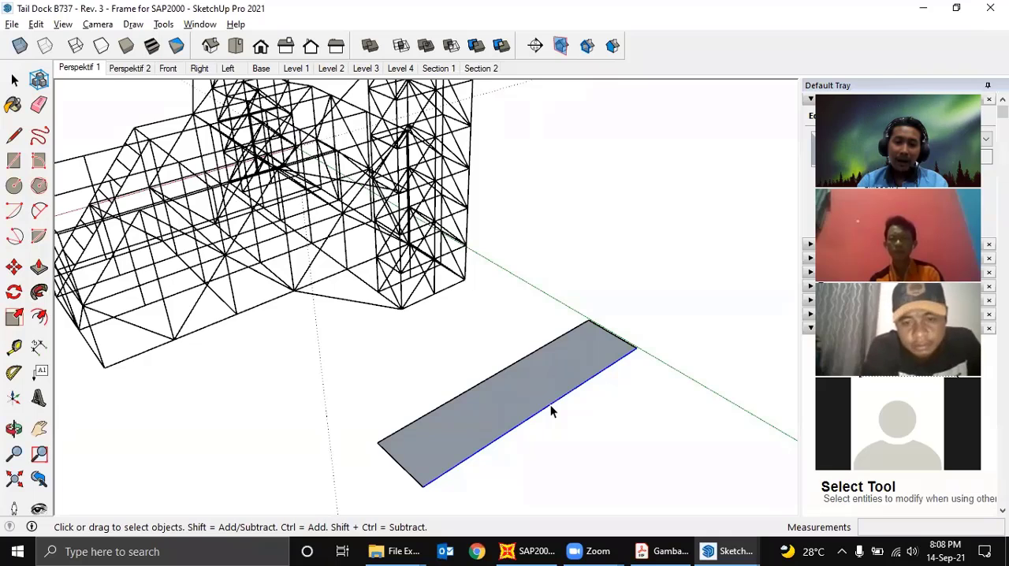
{"action": "middle_click_drag", "start_coordinate": [550, 404], "coordinate": [542, 410]}
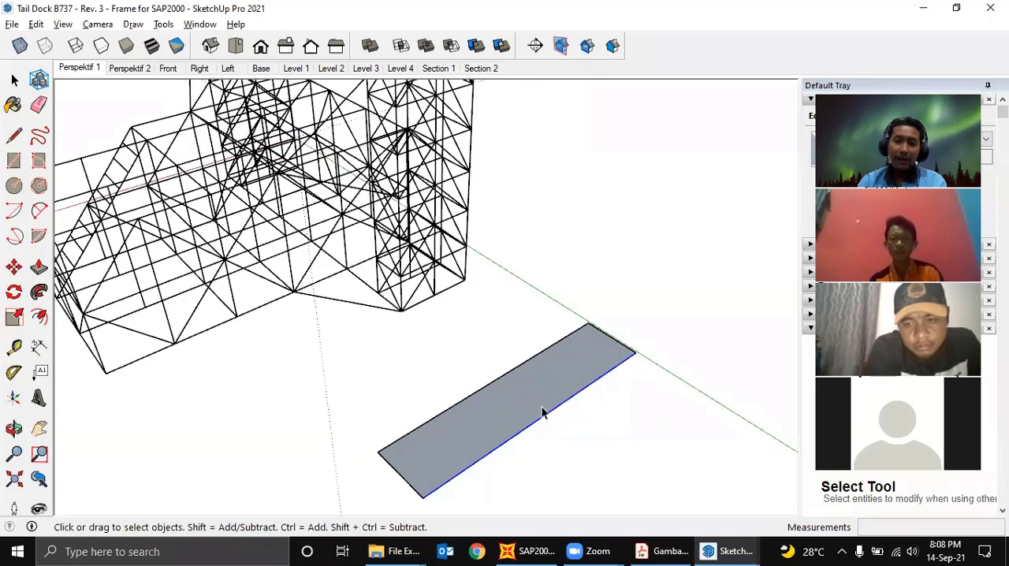
{"action": "left_click", "coordinate": [514, 370]}
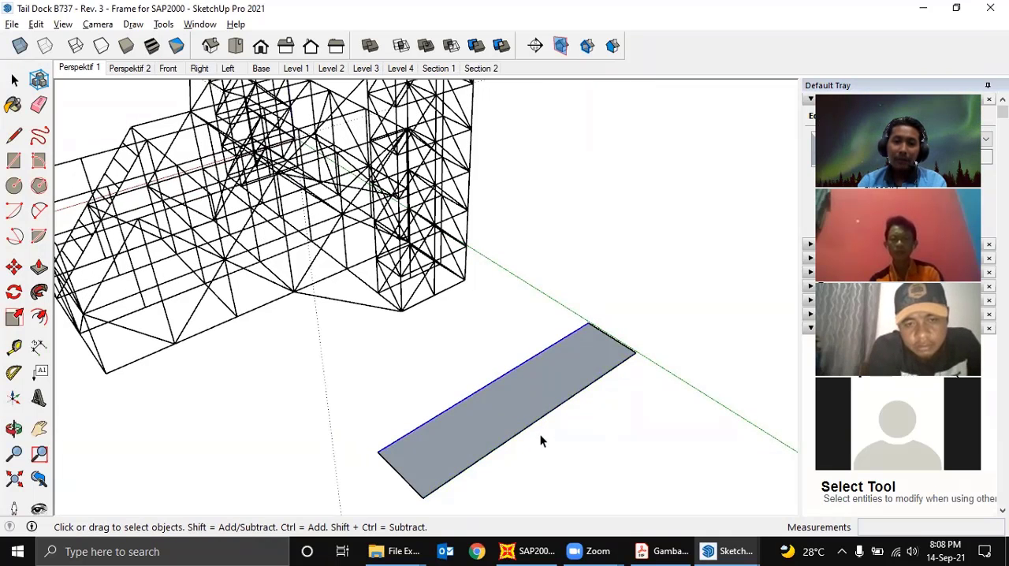
- Draw four connected zigzag diagonals between the rectangle's long edges, starting at the near corner and ending at the corner on the green axis
{"action": "middle_click_drag", "start_coordinate": [531, 431], "coordinate": [509, 439]}
{"action": "key", "text": "l"}
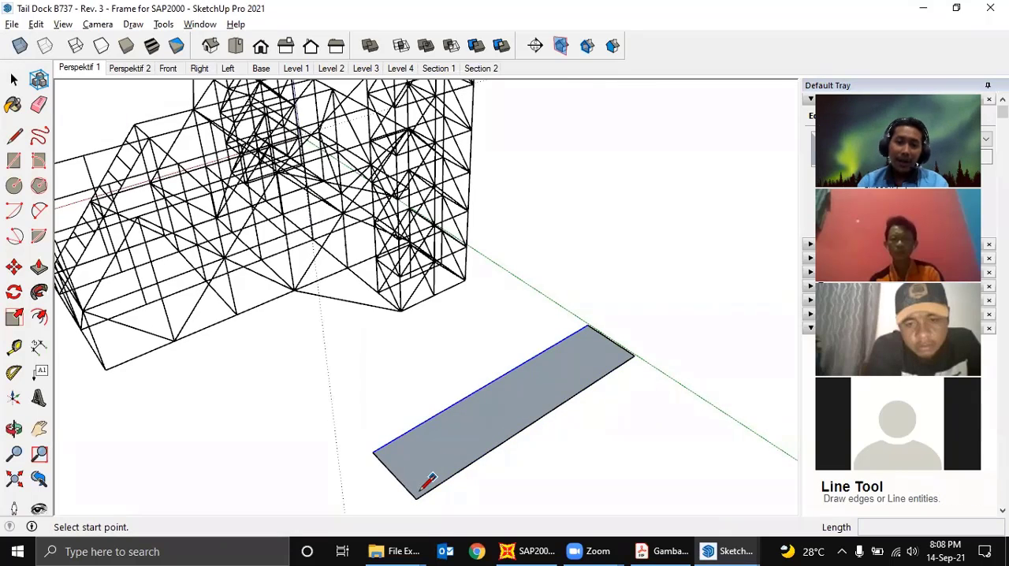
{"action": "left_click", "coordinate": [416, 497]}
{"action": "left_click", "coordinate": [436, 416]}
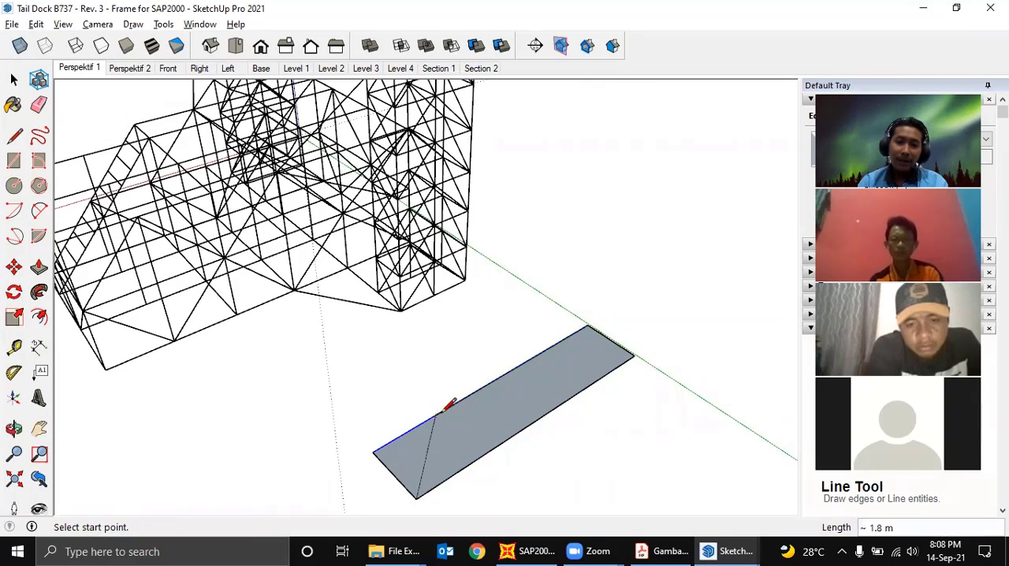
{"action": "left_click", "coordinate": [435, 415]}
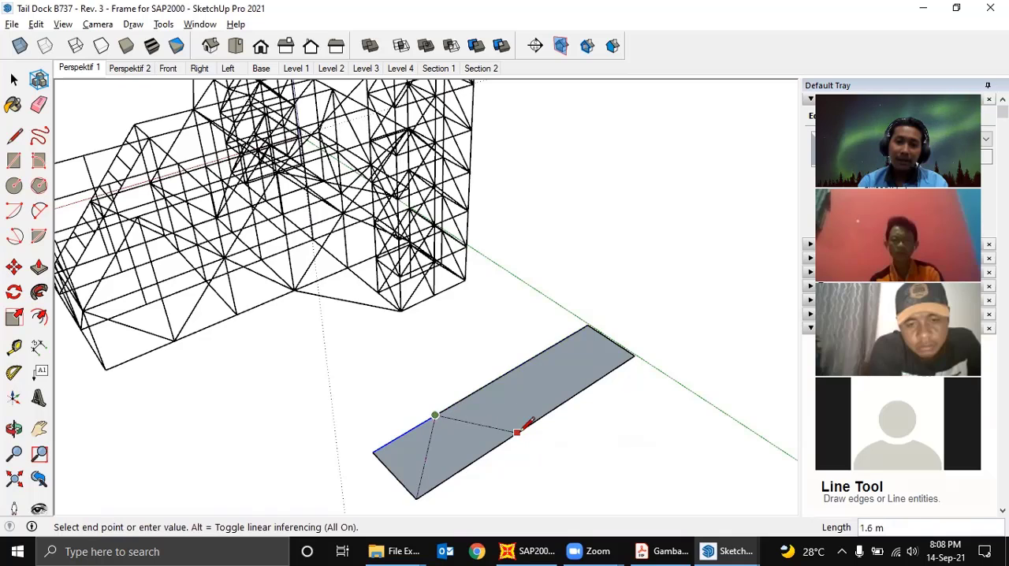
{"action": "left_click", "coordinate": [525, 426]}
{"action": "left_click", "coordinate": [541, 353]}
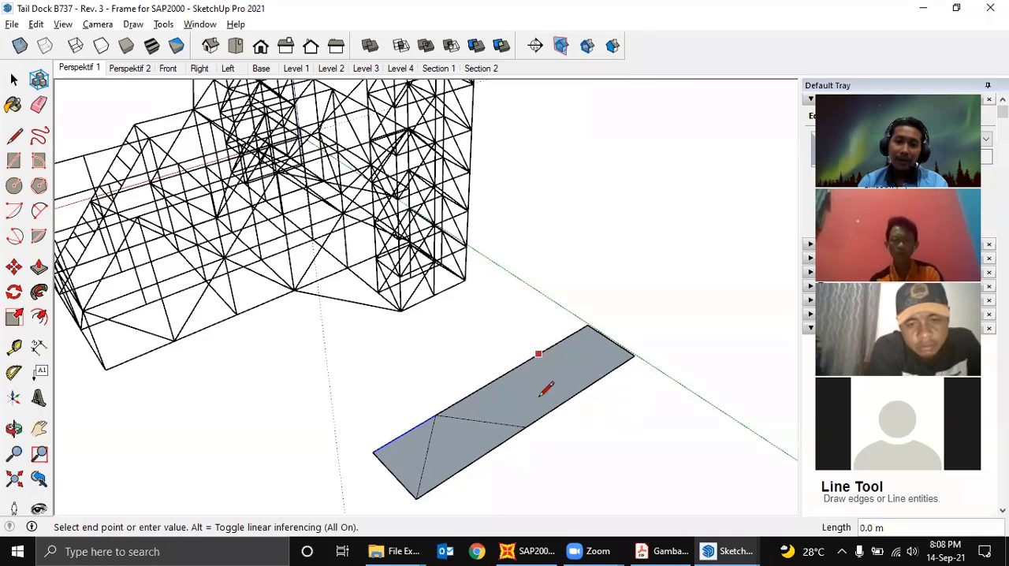
{"action": "left_click", "coordinate": [525, 426]}
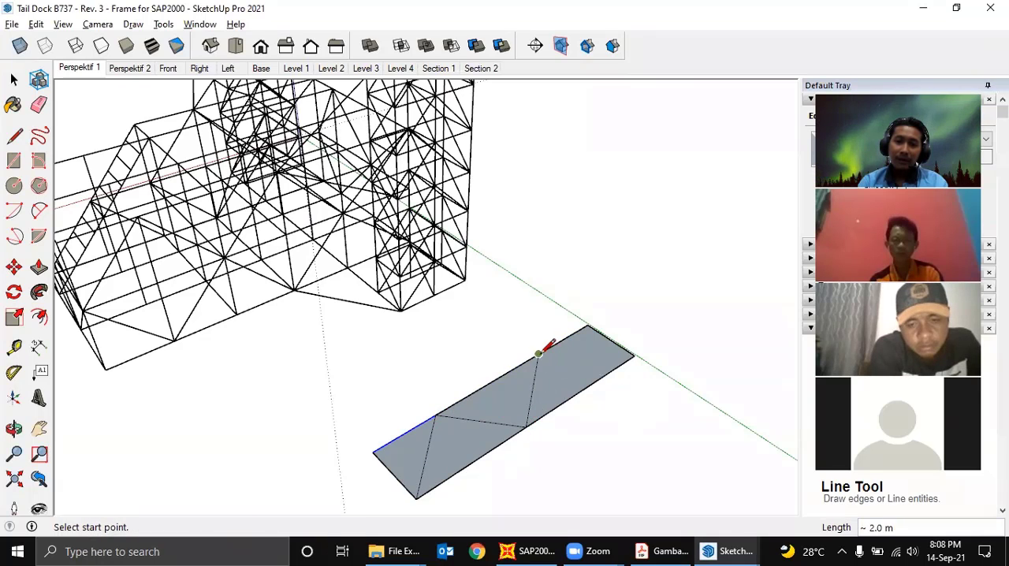
{"action": "left_click", "coordinate": [540, 353]}
{"action": "left_click", "coordinate": [634, 357]}
- Select the near long edge's segment between the middle diagonal joint and the corner on the green axis
{"action": "mouse_move", "coordinate": [633, 356]}
{"action": "middle_mouse_down"}
{"action": "mouse_move", "coordinate": [615, 384]}
{"action": "mouse_move", "coordinate": [556, 423]}
{"action": "mouse_move", "coordinate": [566, 384]}
{"action": "middle_mouse_up"}
{"action": "key", "text": "space"}
{"action": "left_click", "coordinate": [555, 397]}
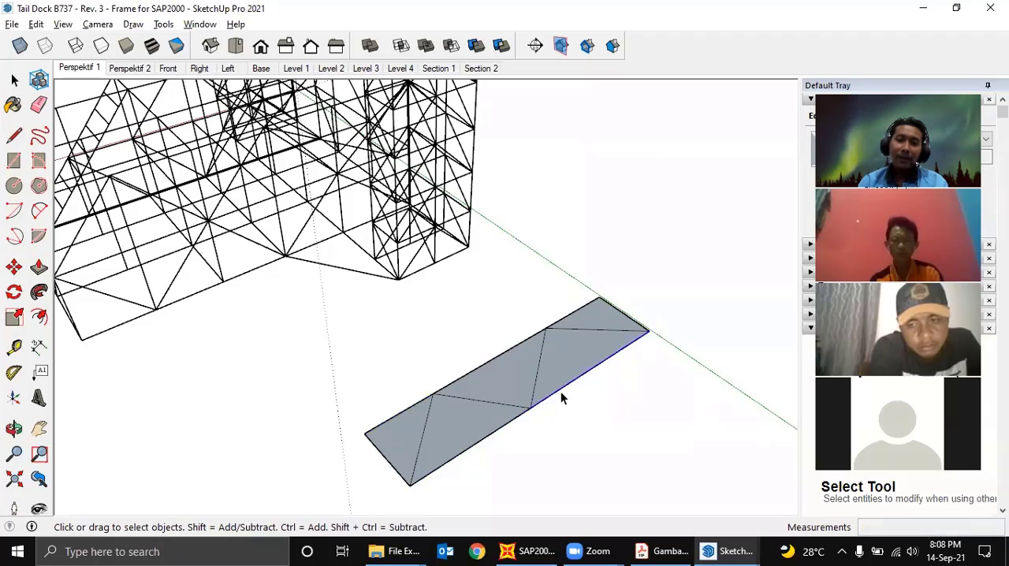
- Select the near long edge's other segment and two segments of the far long edge in turn to check how the diagonals split them
{"action": "left_click", "coordinate": [486, 436], "text": "shift"}
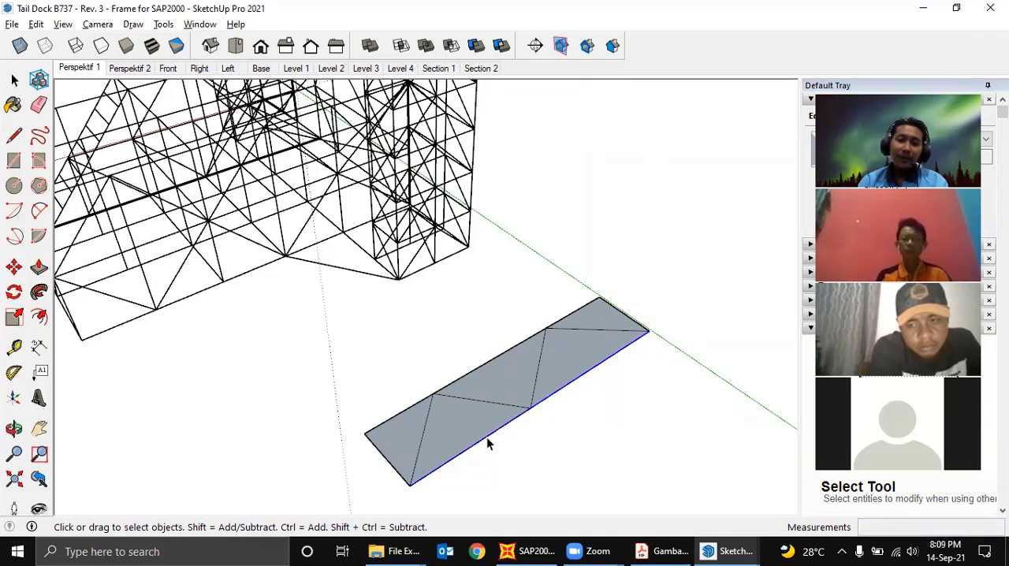
{"action": "left_click", "coordinate": [400, 414], "text": "shift"}
{"action": "left_click", "coordinate": [471, 371]}
{"action": "middle_click_drag", "start_coordinate": [471, 370], "coordinate": [496, 379]}
{"action": "scroll", "coordinate": [497, 396], "scroll_direction": "up", "scroll_amount": 1}
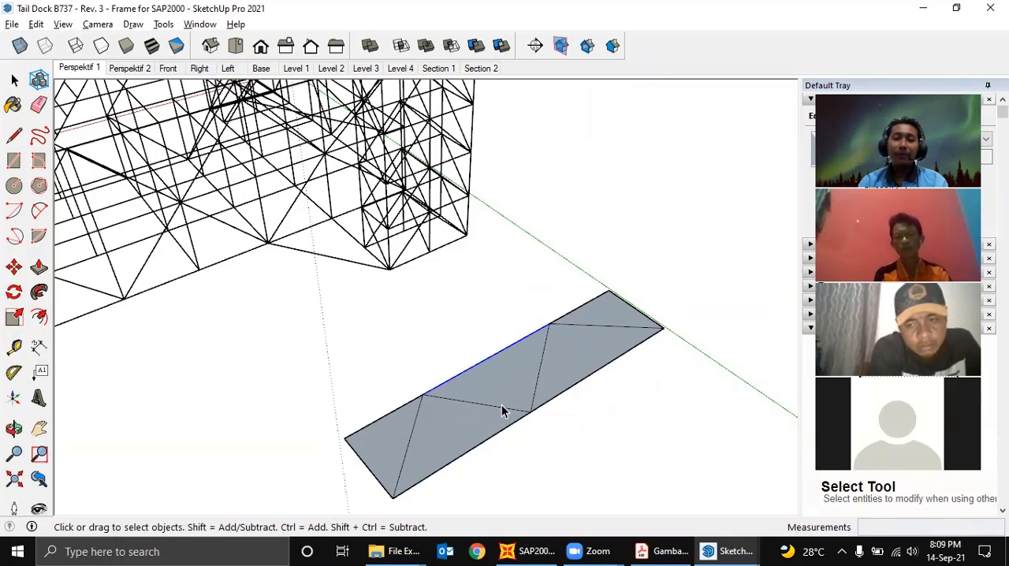
{"action": "middle_click_drag", "start_coordinate": [503, 404], "coordinate": [463, 401]}
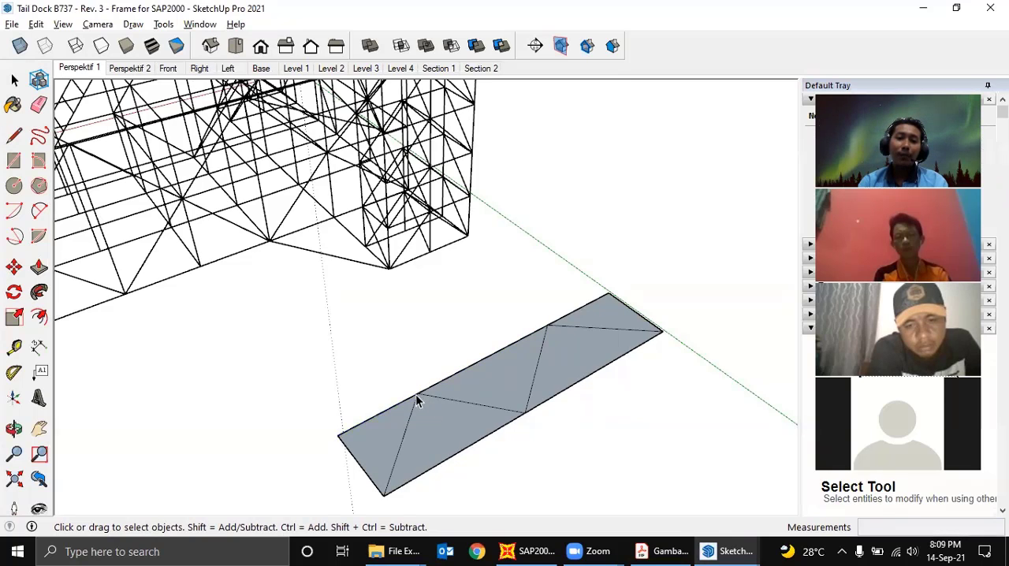
- Try to move the middle segment of the rectangle's far long edge together with the diagonals attached to it
{"action": "scroll", "coordinate": [415, 394], "scroll_direction": "up", "scroll_amount": 3}
{"action": "key", "text": "m"}
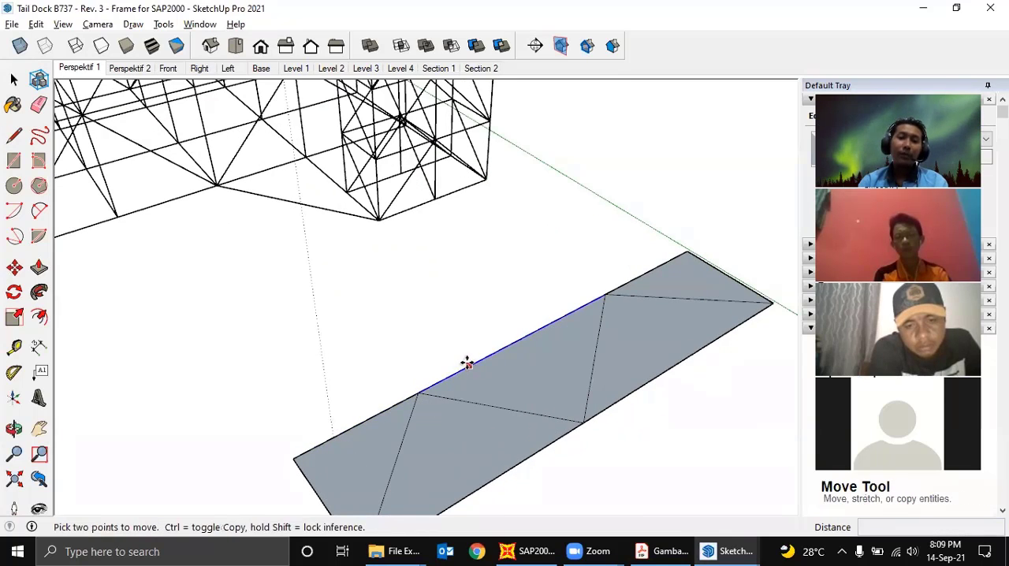
{"action": "left_click", "coordinate": [466, 362]}
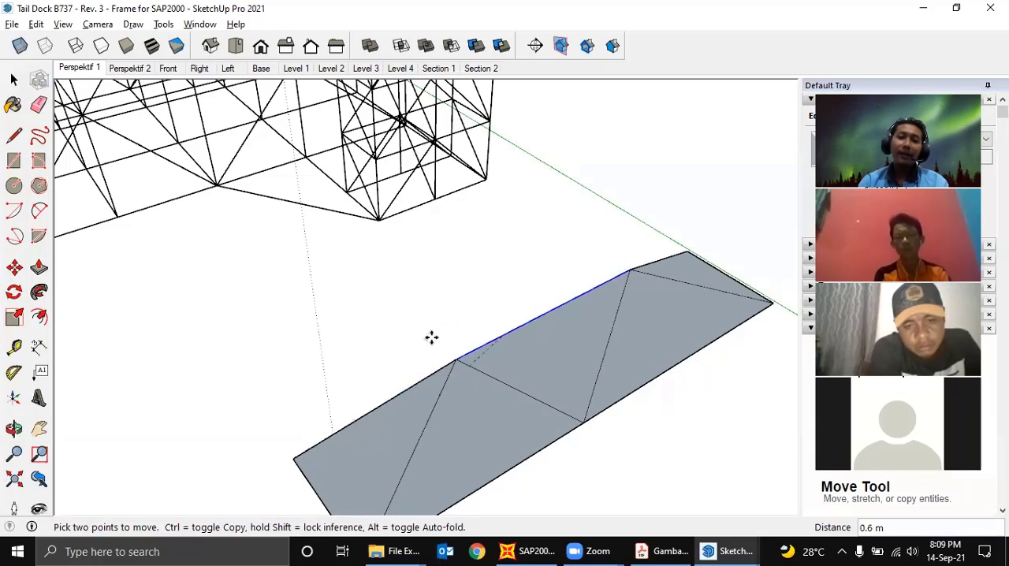
{"action": "left_click", "coordinate": [533, 327]}
{"action": "key", "text": "space"}
{"action": "scroll", "coordinate": [472, 371], "scroll_direction": "down", "scroll_amount": 2}
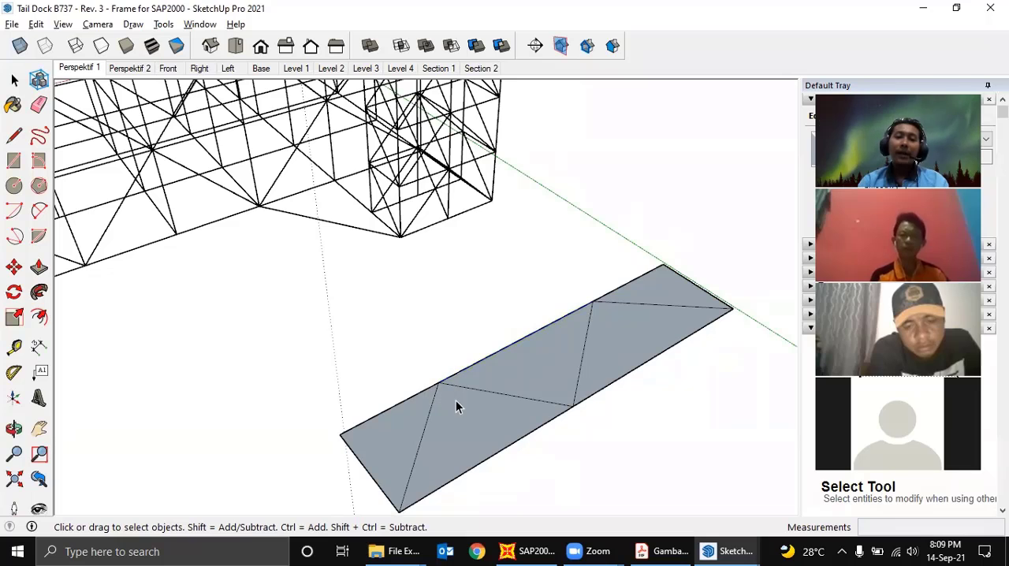
{"action": "middle_click_drag", "start_coordinate": [466, 397], "coordinate": [531, 383]}
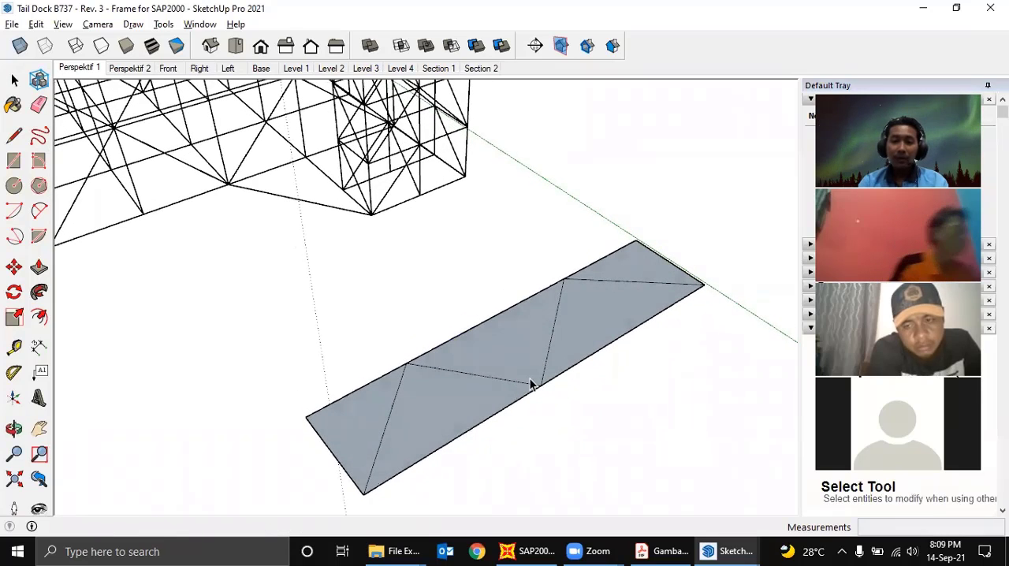
- Switch to SAP2000 and pan its empty 3-D view
{"action": "scroll", "coordinate": [598, 434], "scroll_direction": "up", "scroll_amount": 1}
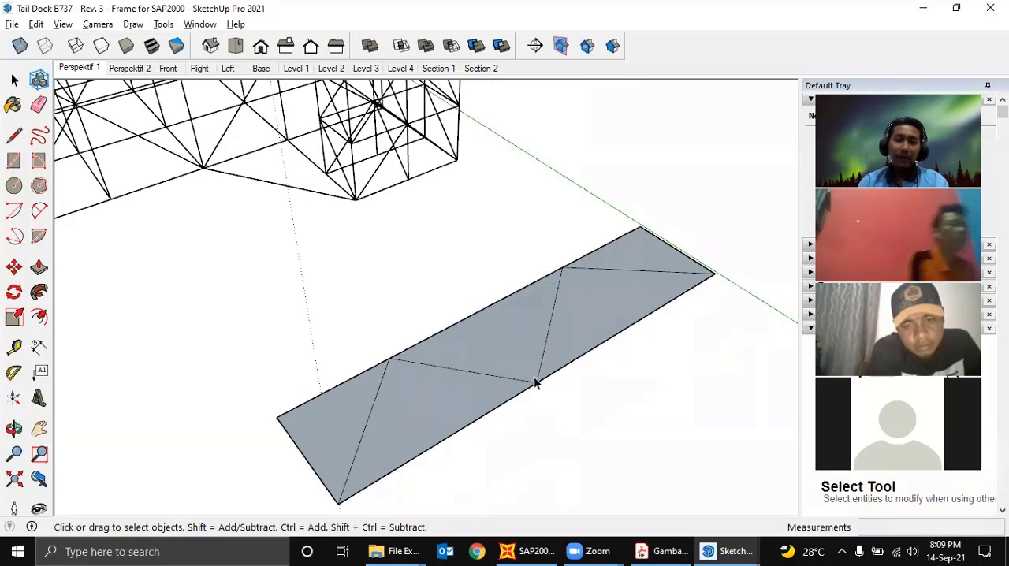
{"action": "left_click", "coordinate": [533, 552]}
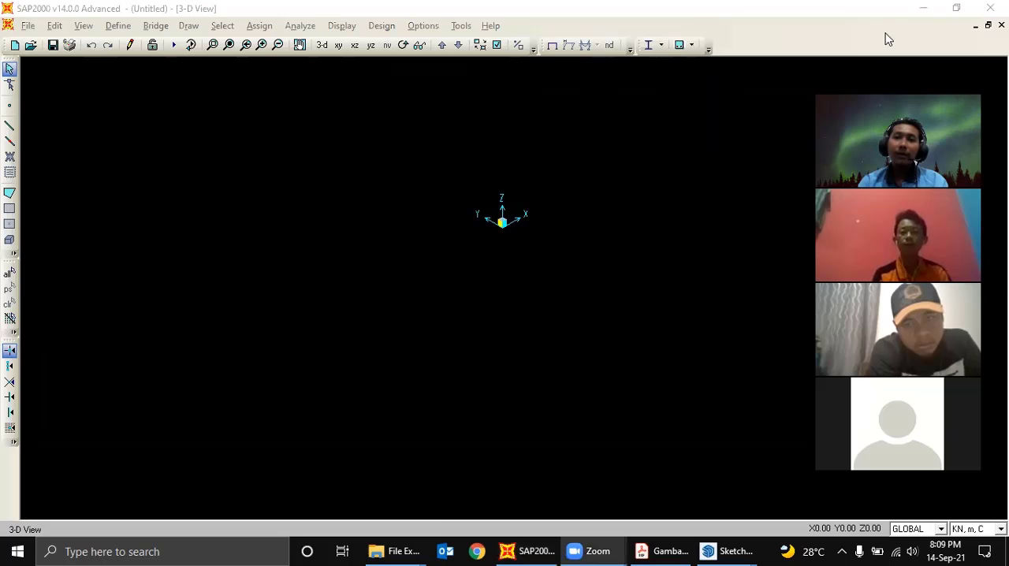
{"action": "left_click", "coordinate": [888, 26]}
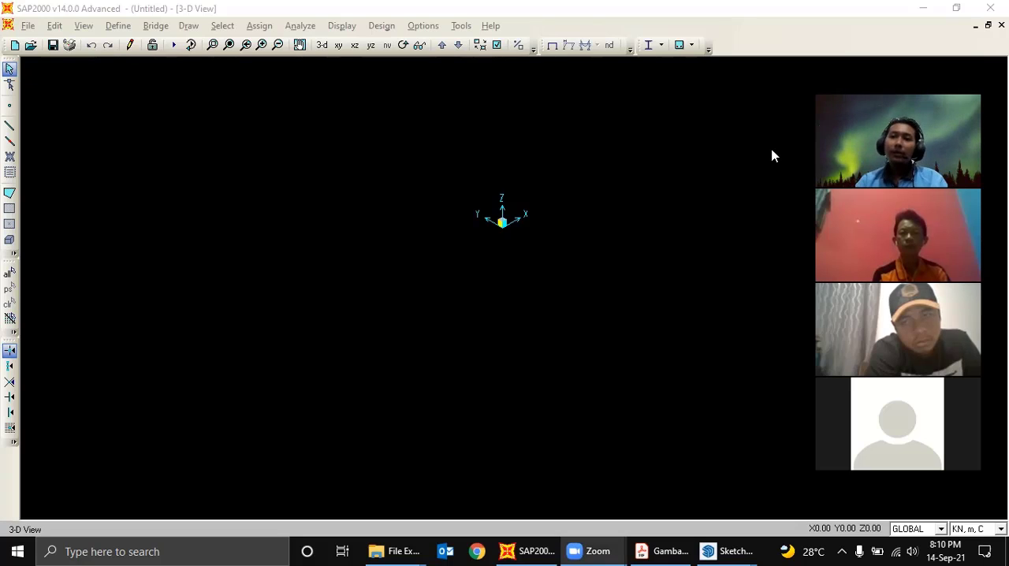
{"action": "left_click", "coordinate": [720, 143]}
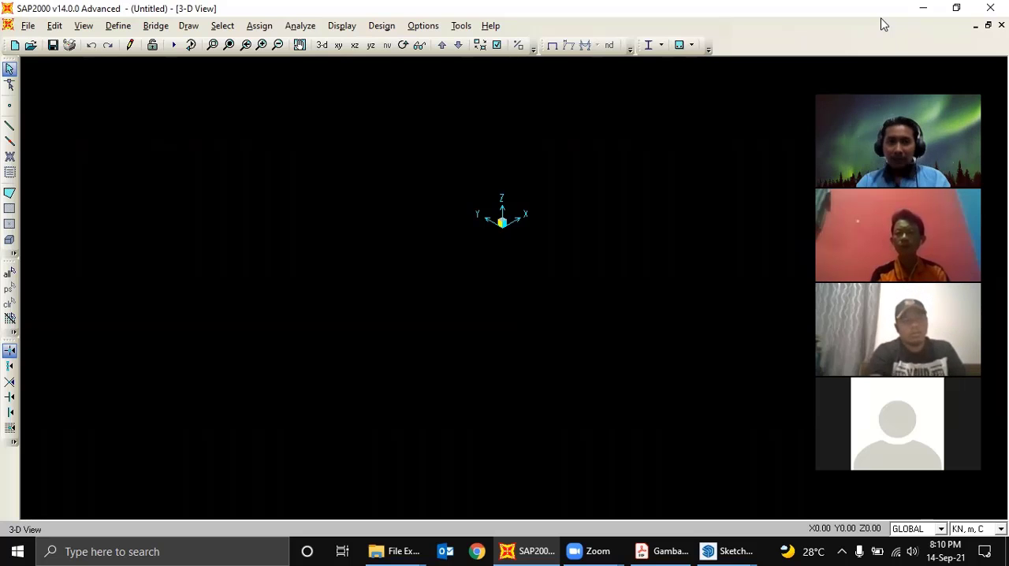
{"action": "middle_click_drag", "start_coordinate": [478, 142], "coordinate": [436, 198]}
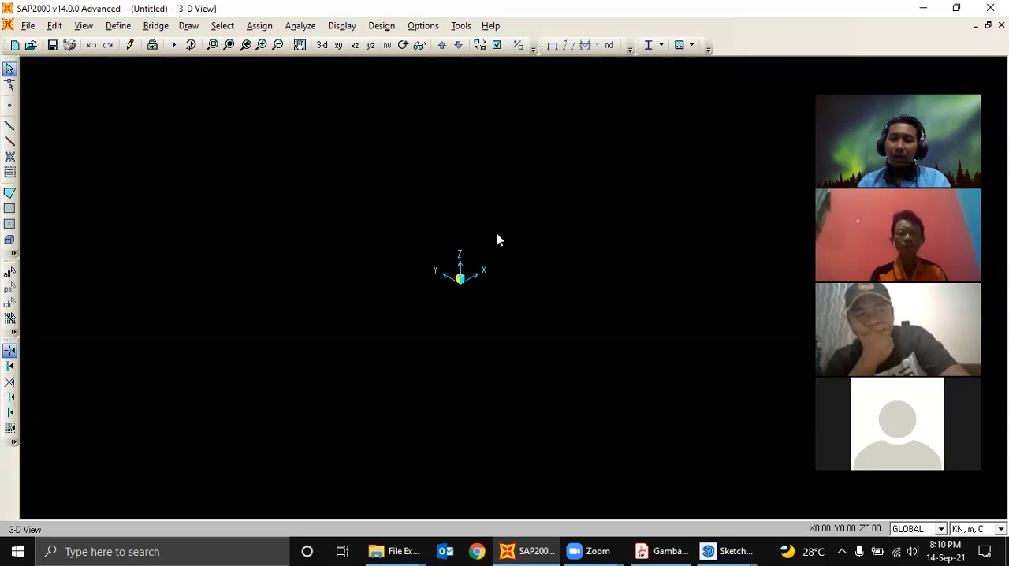
{"action": "right_click", "coordinate": [940, 547]}
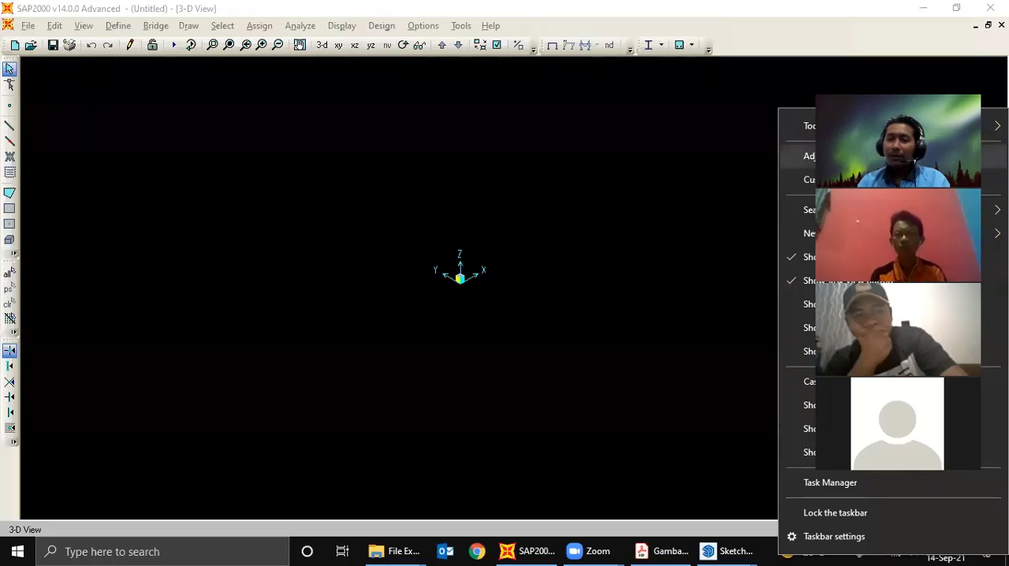
{"action": "left_click", "coordinate": [739, 195]}
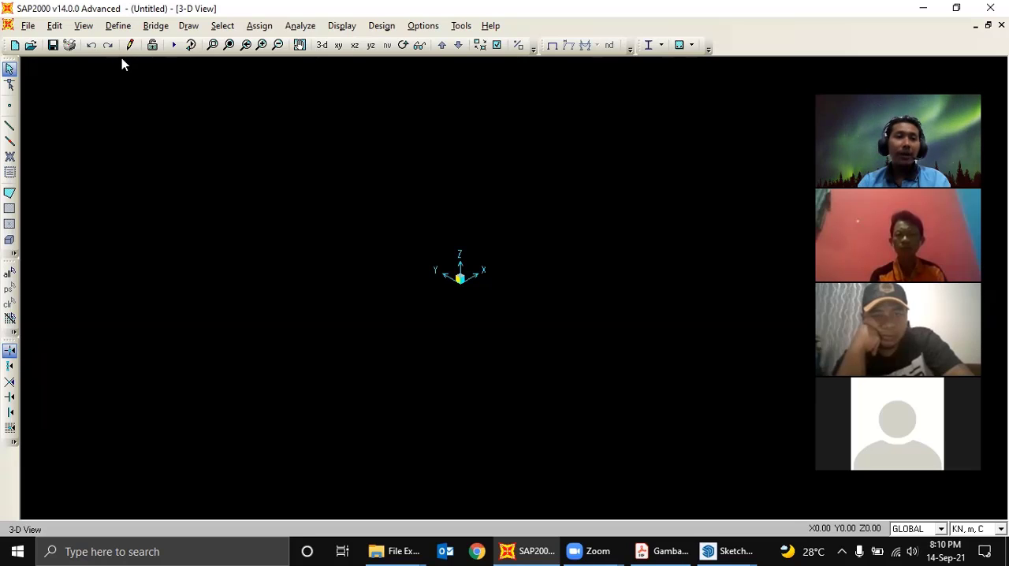
{"action": "left_click", "coordinate": [28, 26]}
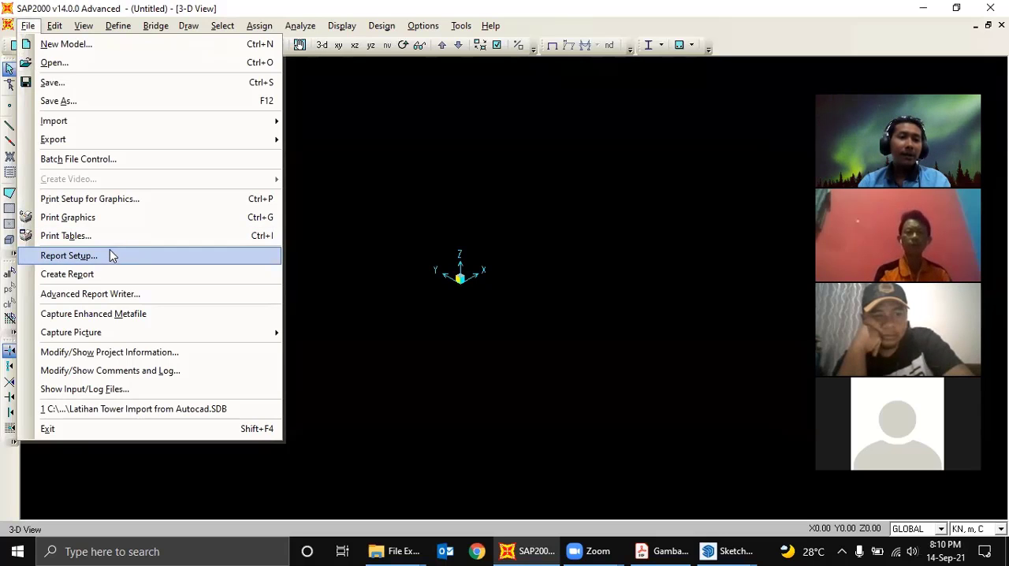
{"action": "left_click", "coordinate": [428, 198]}
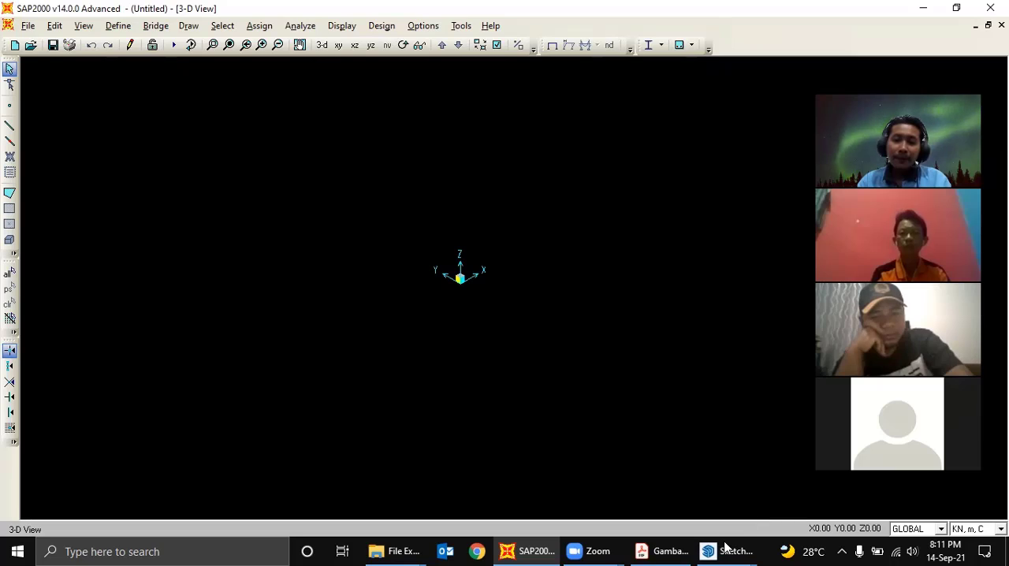
- Switch to the detailed Tail Dock B737 - Rev. 3 model in SketchUp and select the corner tower component beneath the upper platforms
{"action": "mouse_move", "coordinate": [726, 549]}
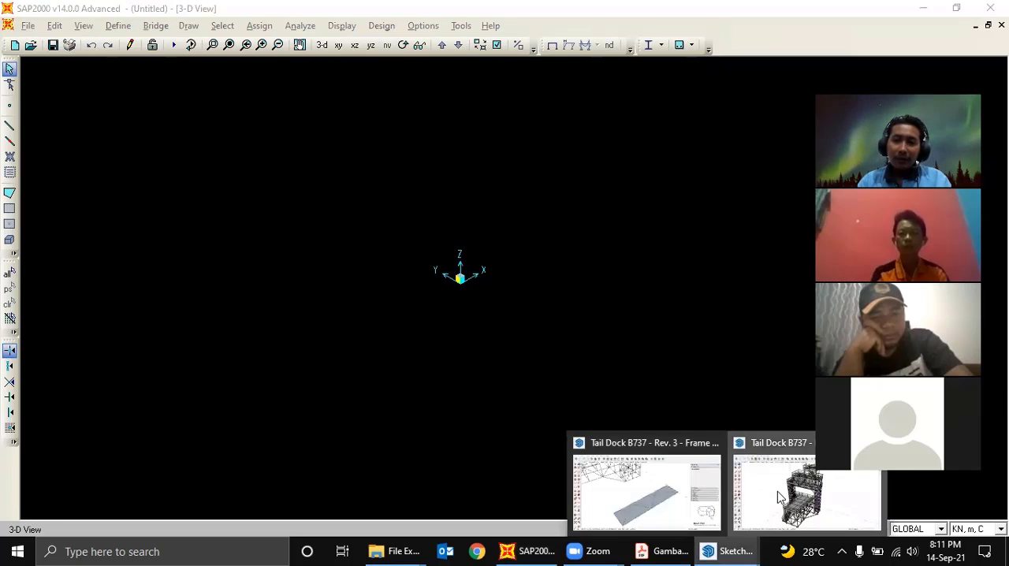
{"action": "left_click", "coordinate": [777, 491]}
{"action": "middle_click_drag", "start_coordinate": [648, 335], "coordinate": [583, 260]}
{"action": "scroll", "coordinate": [574, 246], "scroll_direction": "up", "scroll_amount": 5}
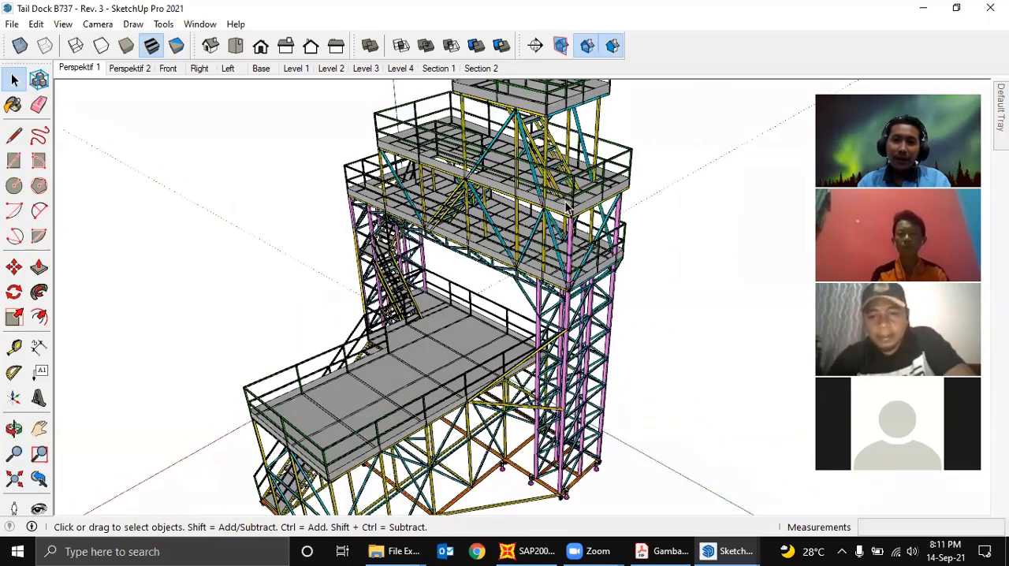
{"action": "scroll", "coordinate": [571, 246], "scroll_direction": "up", "scroll_amount": 1}
{"action": "scroll", "coordinate": [573, 246], "scroll_direction": "up", "scroll_amount": 3}
{"action": "left_click", "coordinate": [576, 246]}
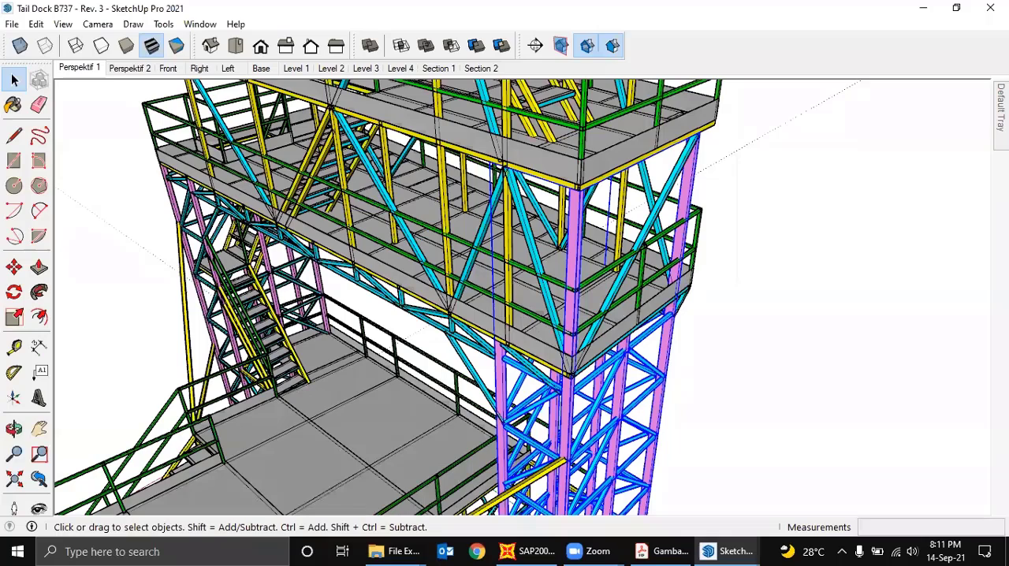
- Keep the Default Tray open and inspect the Entity Info of the tower's tall pink corner column inside its component
{"action": "mouse_move", "coordinate": [1000, 111]}
{"action": "left_click", "coordinate": [972, 89]}
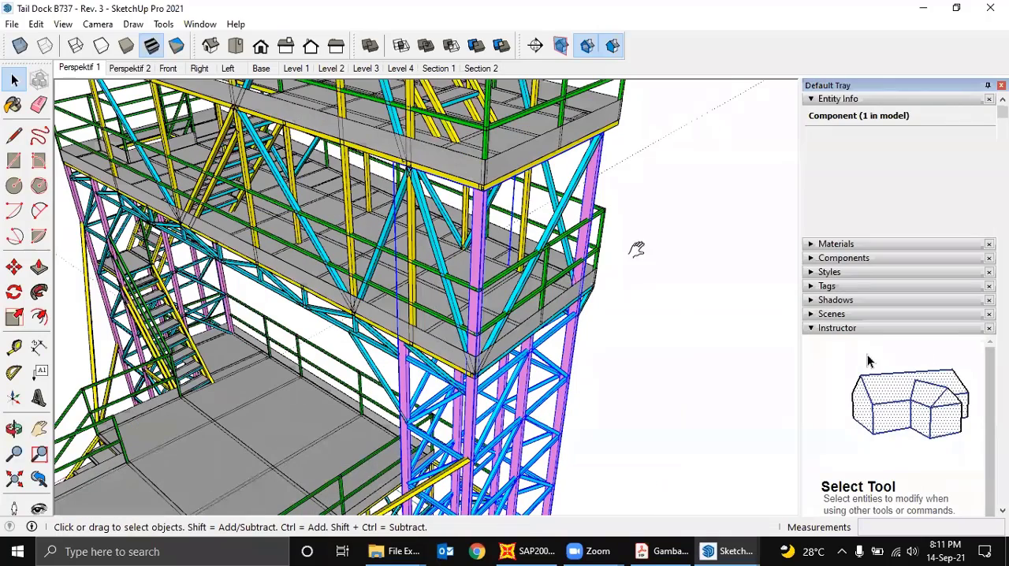
{"action": "middle_click_drag", "start_coordinate": [550, 149], "coordinate": [540, 236]}
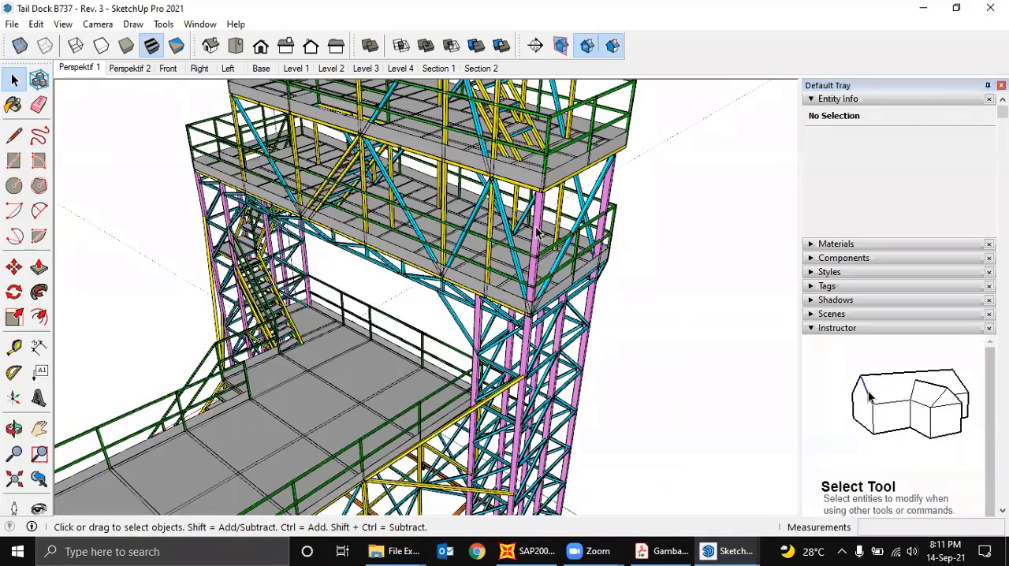
{"action": "double_click", "coordinate": [537, 229]}
{"action": "left_click", "coordinate": [537, 228]}
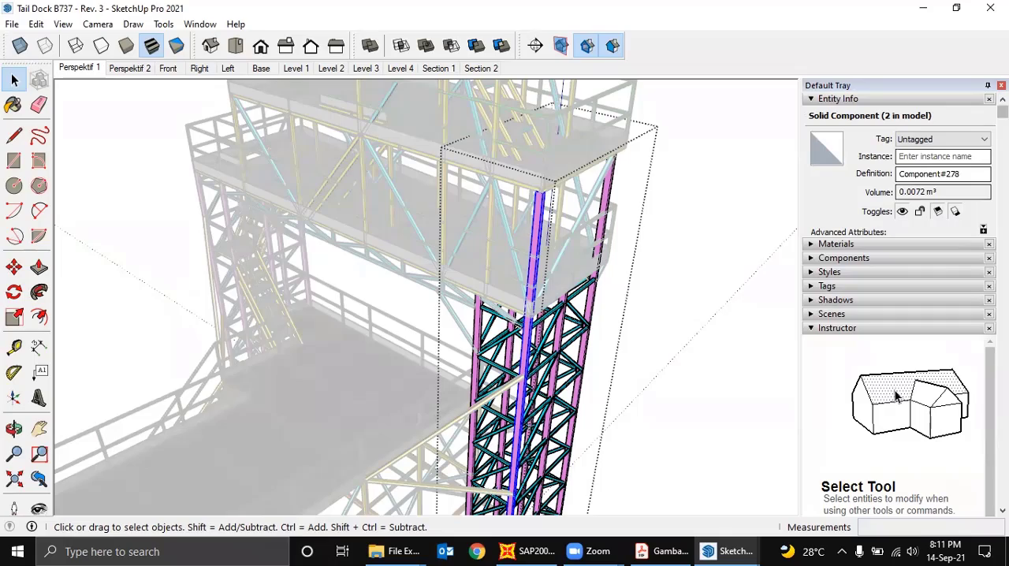
{"action": "left_click", "coordinate": [711, 237]}
- Show the Section 1 scene and examine the cut hollow square tubes beneath the platform plate beside the pink column
{"action": "scroll", "coordinate": [605, 348], "scroll_direction": "down", "scroll_amount": 2}
{"action": "middle_click_drag", "start_coordinate": [582, 303], "coordinate": [597, 234]}
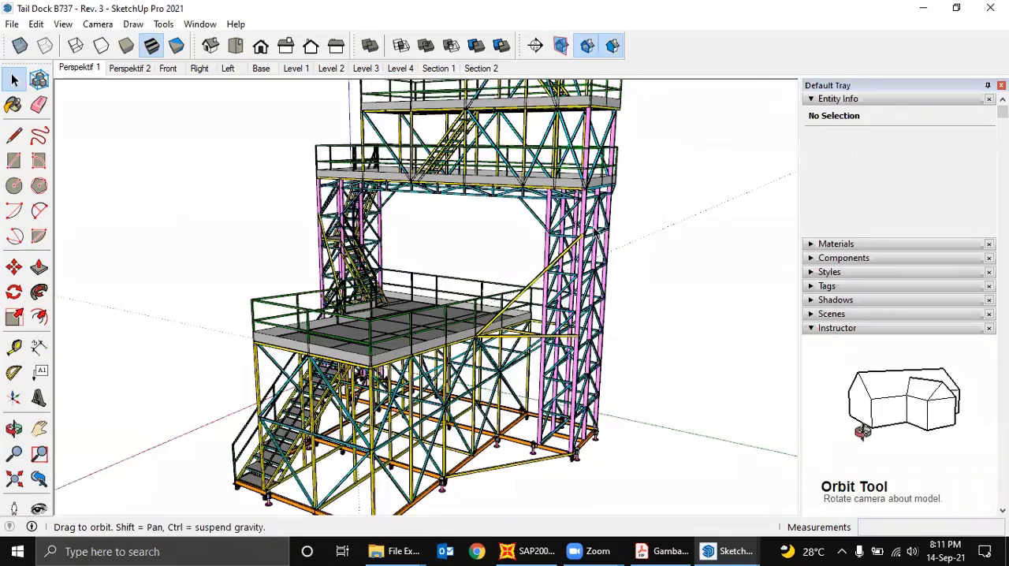
{"action": "scroll", "coordinate": [516, 273], "scroll_direction": "up", "scroll_amount": 1}
{"action": "middle_click_drag", "start_coordinate": [517, 272], "coordinate": [528, 273]}
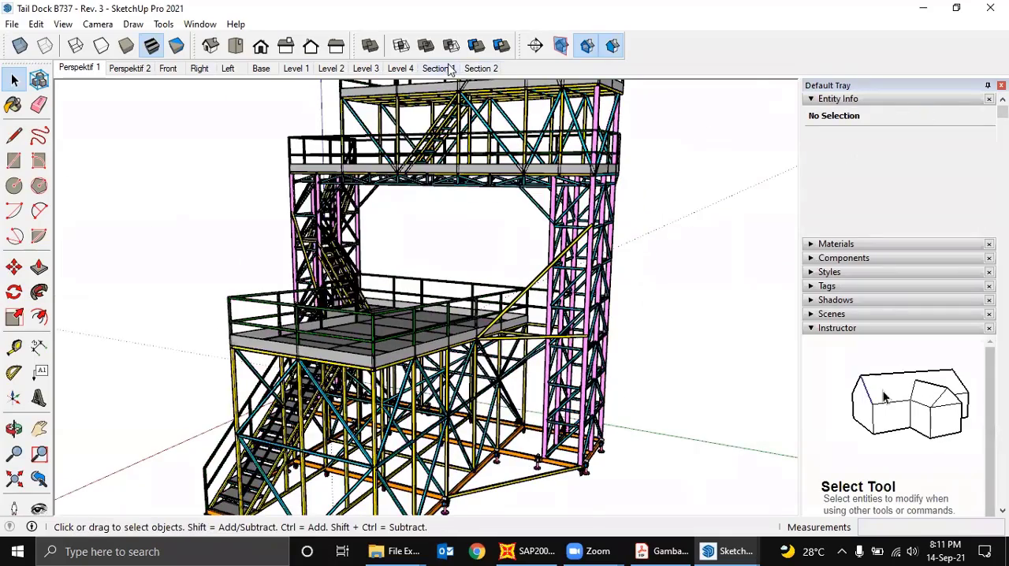
{"action": "left_click", "coordinate": [449, 69]}
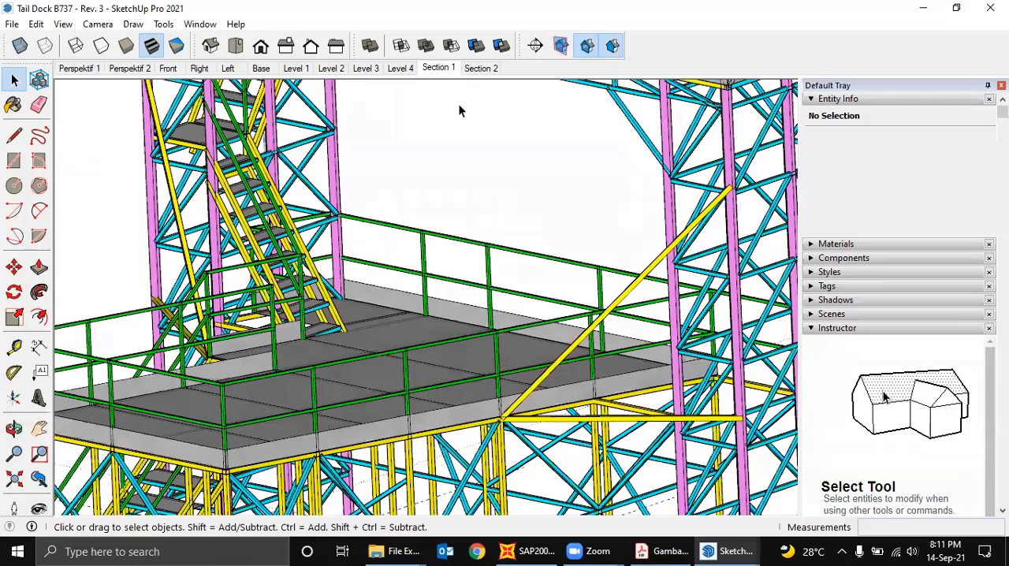
{"action": "middle_click_drag", "start_coordinate": [403, 257], "coordinate": [509, 343]}
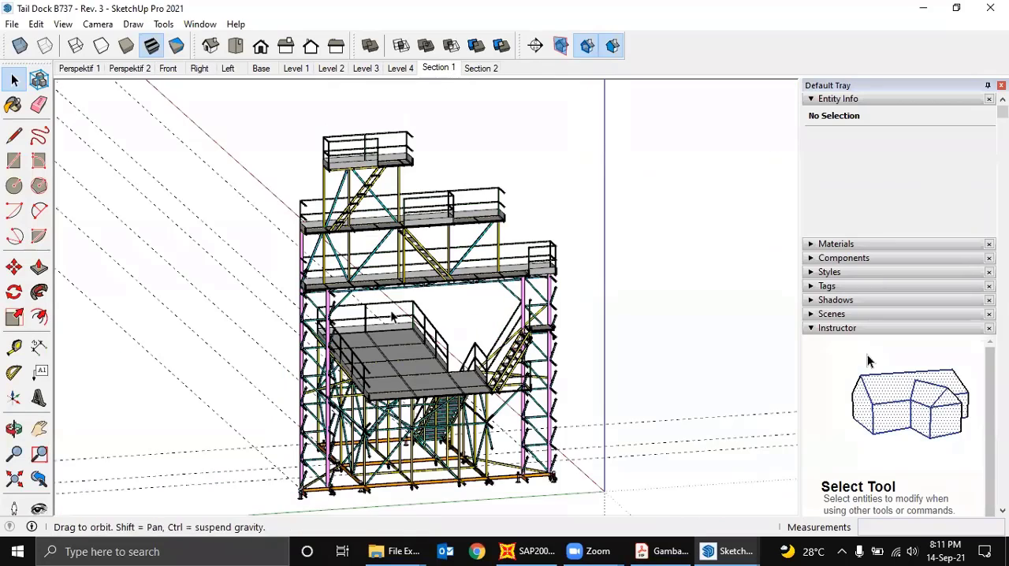
{"action": "scroll", "coordinate": [314, 294], "scroll_direction": "up", "scroll_amount": 5}
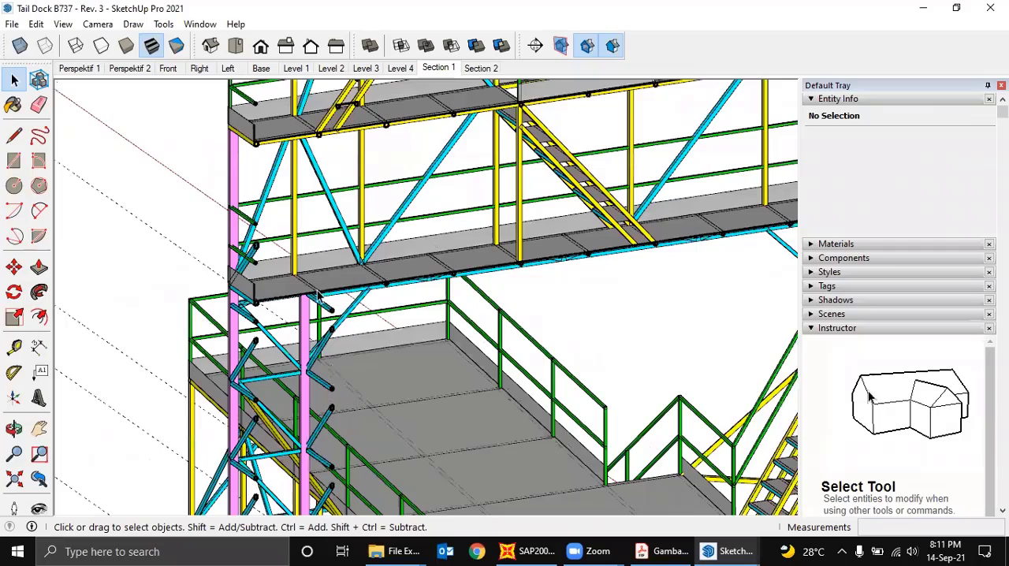
{"action": "scroll", "coordinate": [316, 291], "scroll_direction": "up", "scroll_amount": 5}
{"action": "scroll", "coordinate": [317, 292], "scroll_direction": "down", "scroll_amount": 2}
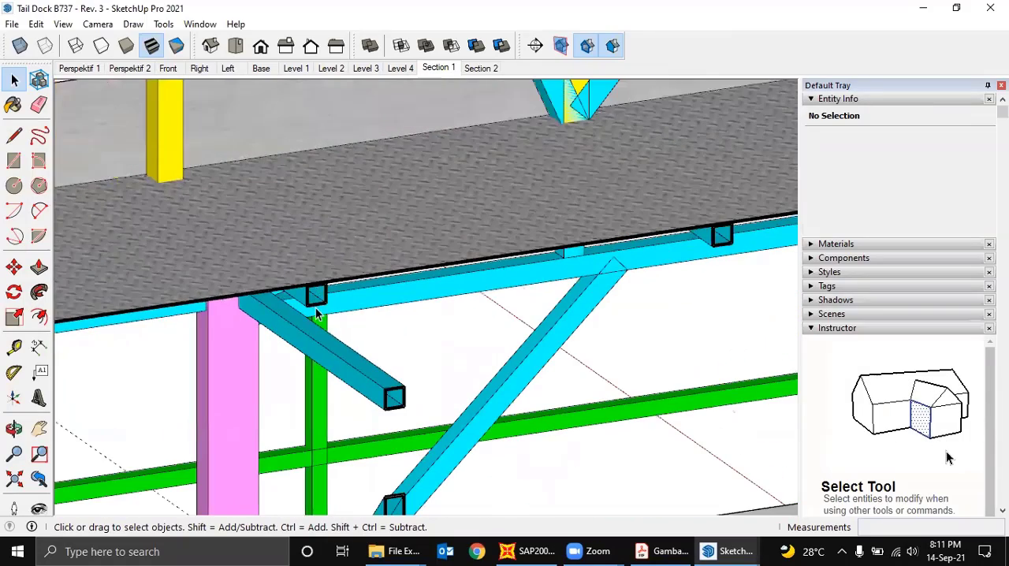
{"action": "scroll", "coordinate": [313, 291], "scroll_direction": "up", "scroll_amount": 4}
{"action": "scroll", "coordinate": [310, 286], "scroll_direction": "down", "scroll_amount": 10}
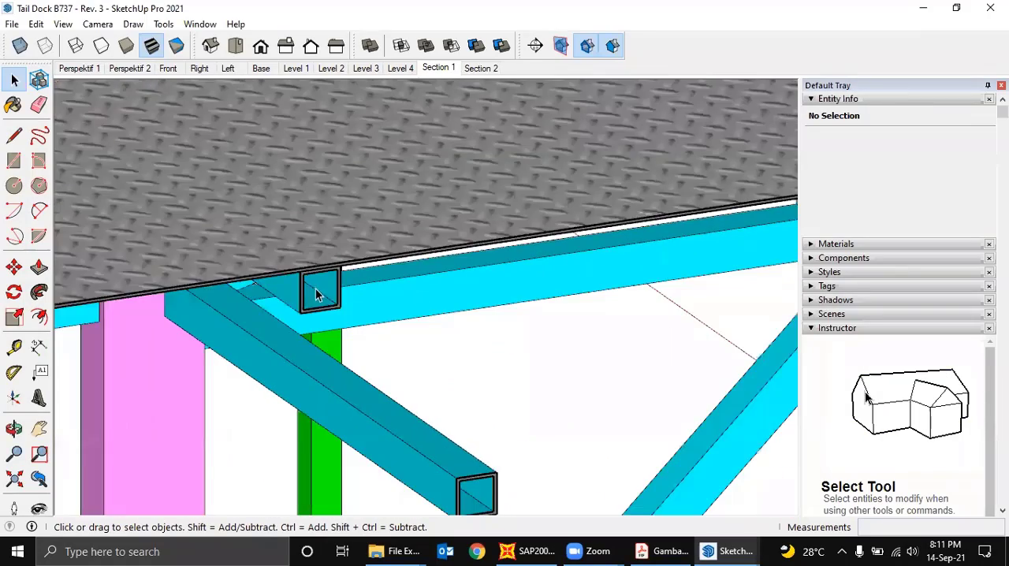
{"action": "scroll", "coordinate": [318, 292], "scroll_direction": "down", "scroll_amount": 3}
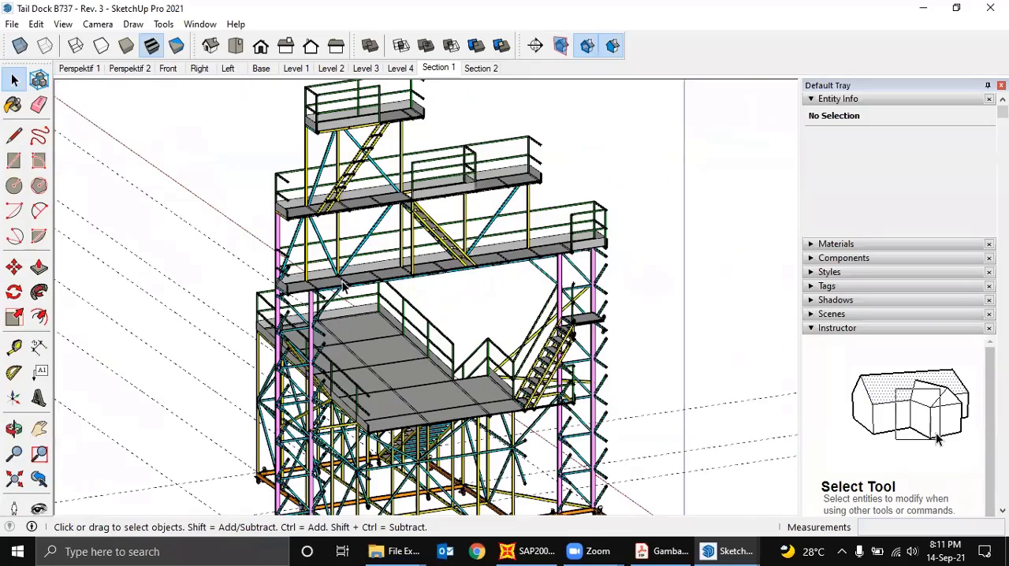
- Show the Perspektif 2 scene and view the whole tail dock from its lower platform side
{"action": "left_click", "coordinate": [130, 69]}
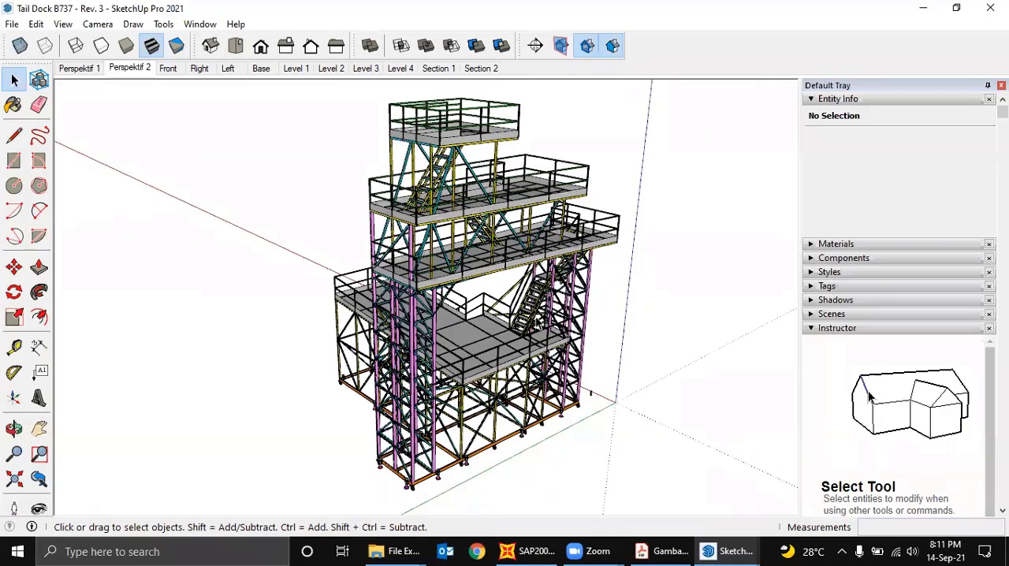
{"action": "middle_click_drag", "start_coordinate": [514, 284], "coordinate": [503, 229]}
{"action": "scroll", "coordinate": [485, 193], "scroll_direction": "up", "scroll_amount": 1}
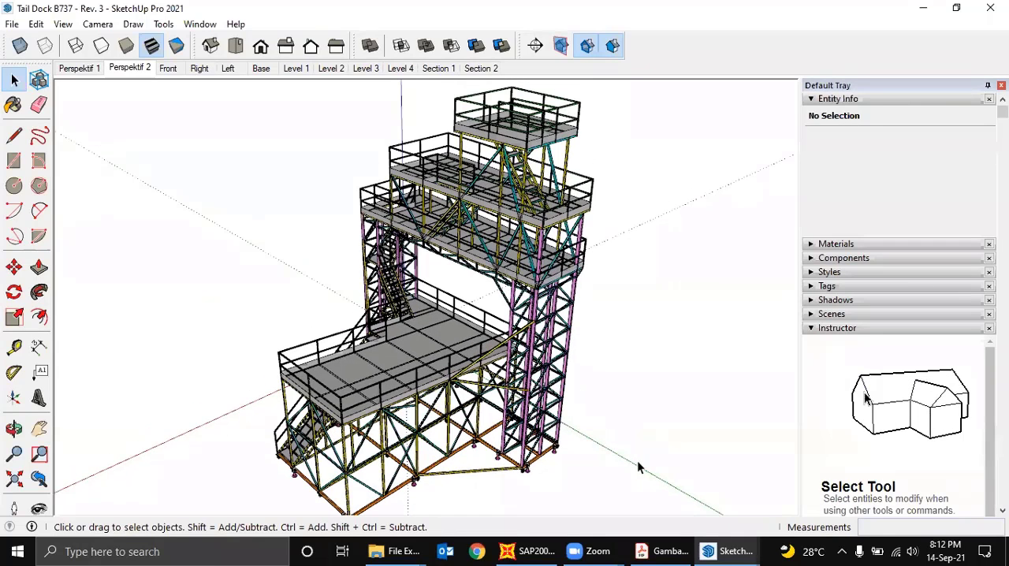
- Switch to the Tail Dock B737 - Rev. 3 - Frame for SAP2000 model and view the whole wireframe with the sample rectangle
{"action": "mouse_move", "coordinate": [714, 550]}
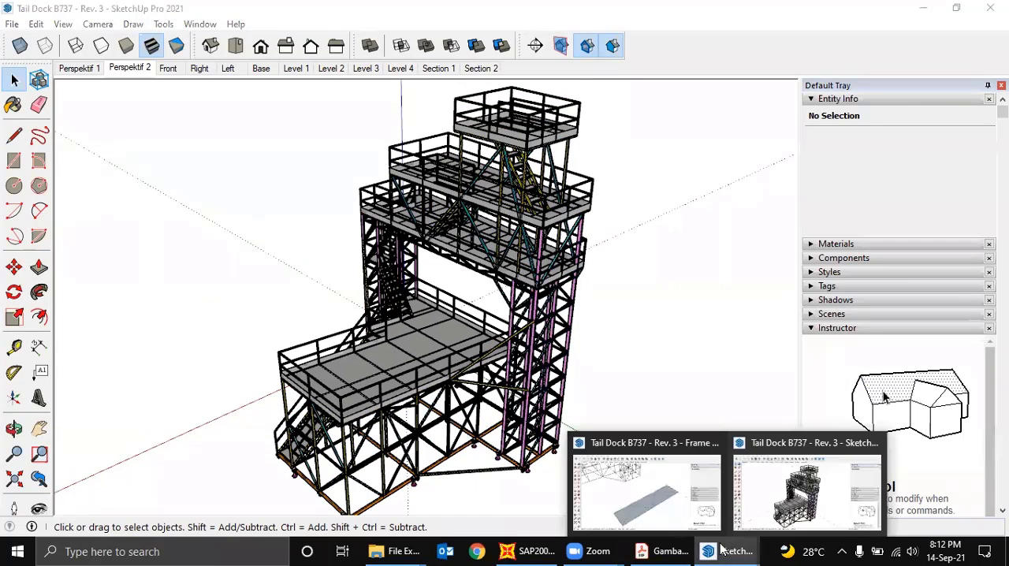
{"action": "left_click", "coordinate": [683, 507]}
{"action": "scroll", "coordinate": [572, 306], "scroll_direction": "down", "scroll_amount": 2}
{"action": "middle_click_drag", "start_coordinate": [473, 263], "coordinate": [572, 404], "text": "shift"}
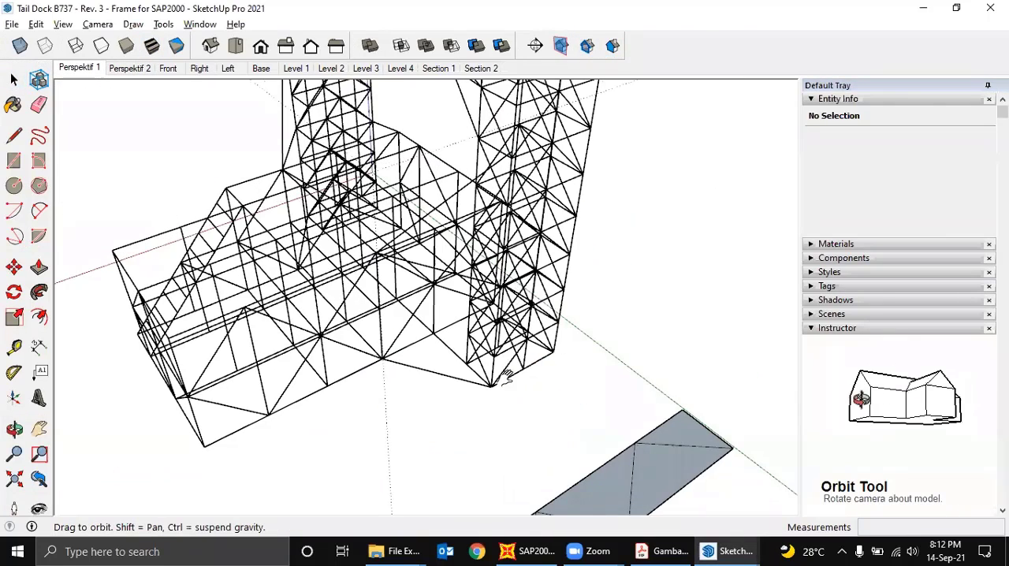
{"action": "scroll", "coordinate": [519, 370], "scroll_direction": "down", "scroll_amount": 3}
{"action": "middle_click_drag", "start_coordinate": [507, 378], "coordinate": [535, 379], "text": "shift"}
{"action": "scroll", "coordinate": [524, 339], "scroll_direction": "down", "scroll_amount": 2}
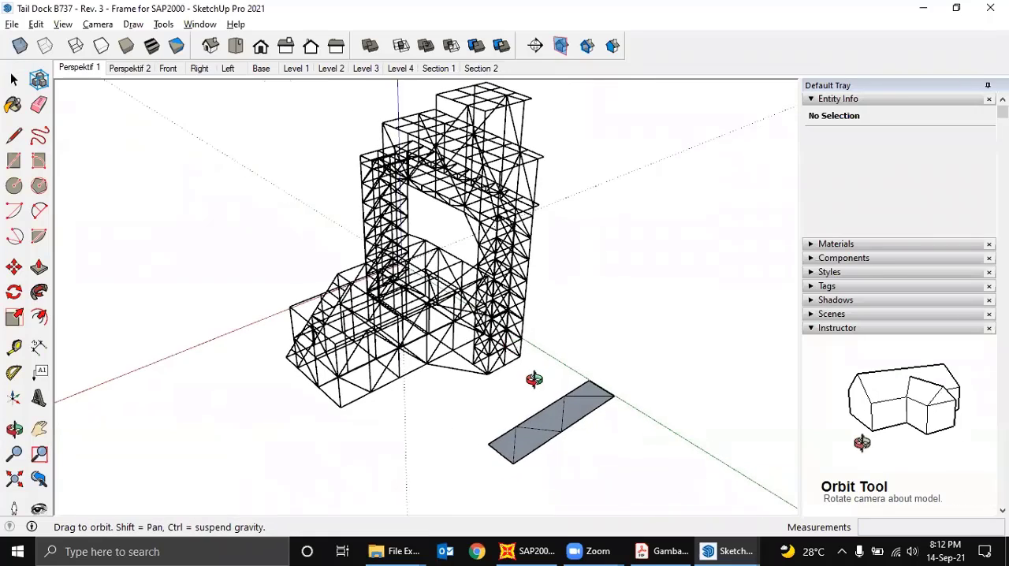
- Delete the sample rectangle with its zigzag diagonals and border edges lying beside the tail dock wireframe
{"action": "mouse_move", "coordinate": [494, 349]}
{"action": "middle_mouse_down"}
{"action": "mouse_move", "coordinate": [492, 376]}
{"action": "mouse_move", "coordinate": [500, 338]}
{"action": "middle_mouse_up"}
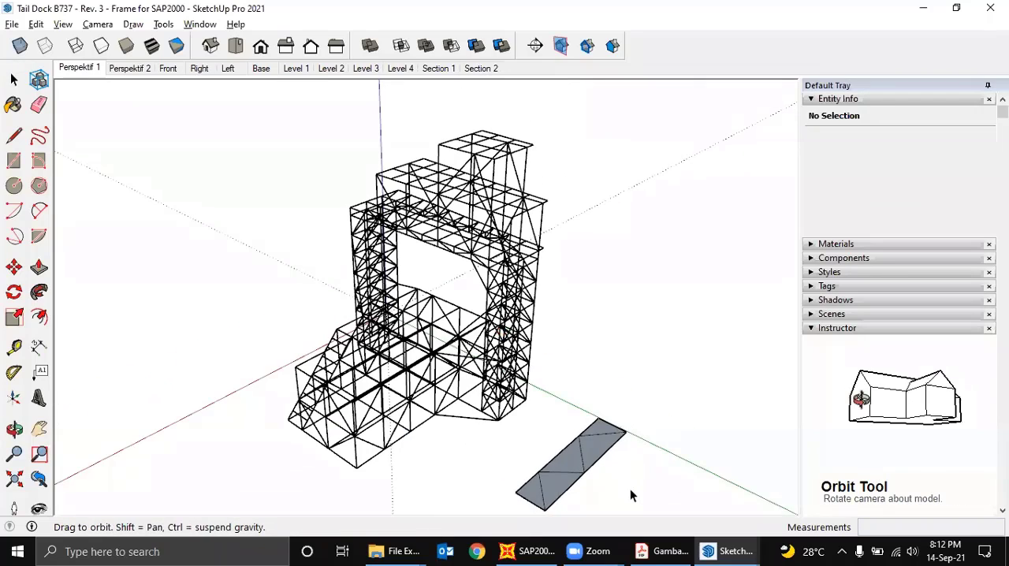
{"action": "middle_click_drag", "start_coordinate": [619, 477], "coordinate": [607, 446], "text": "shift"}
{"action": "left_click_drag", "start_coordinate": [639, 494], "coordinate": [530, 410]}
{"action": "middle_click_drag", "start_coordinate": [602, 411], "coordinate": [591, 430], "text": "shift"}
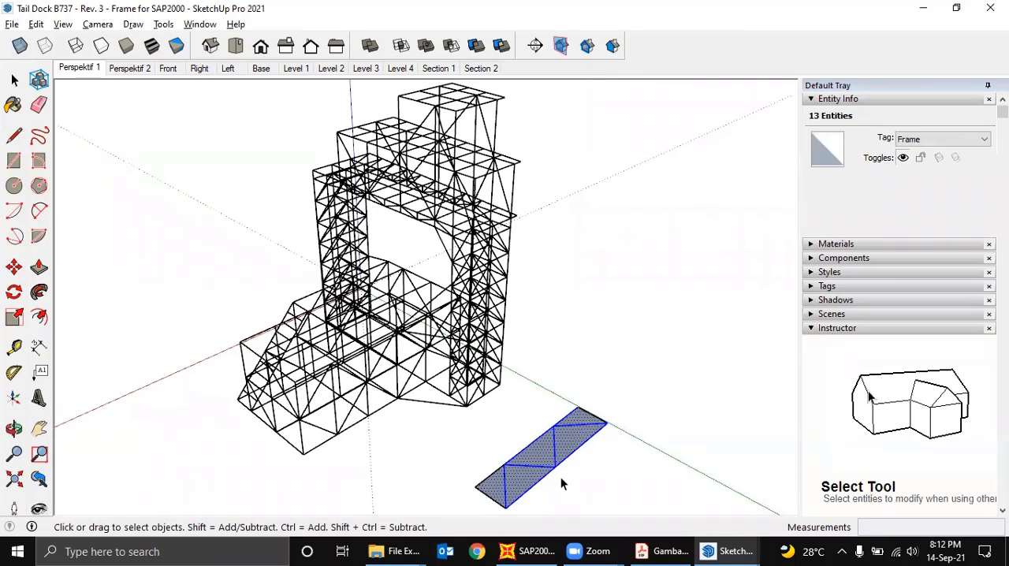
{"action": "key", "text": "Delete"}
{"action": "left_click_drag", "start_coordinate": [535, 508], "coordinate": [472, 467]}
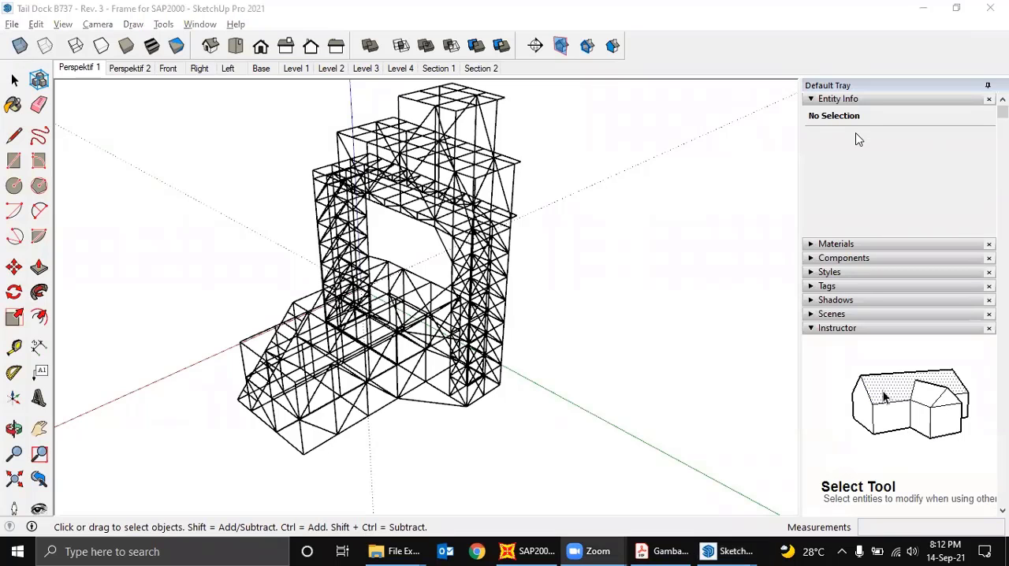
- Show the model's tag list and add a new tag named Pelat
{"action": "mouse_move", "coordinate": [682, 188]}
{"action": "middle_mouse_down"}
{"action": "mouse_move", "coordinate": [640, 232]}
{"action": "mouse_move", "coordinate": [753, 177]}
{"action": "middle_mouse_up"}
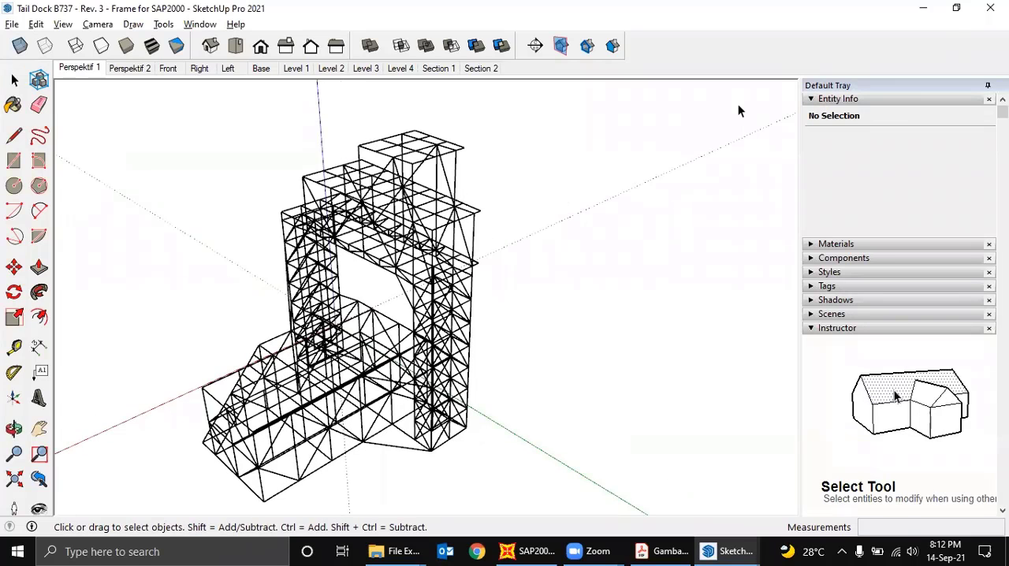
{"action": "left_click", "coordinate": [813, 286]}
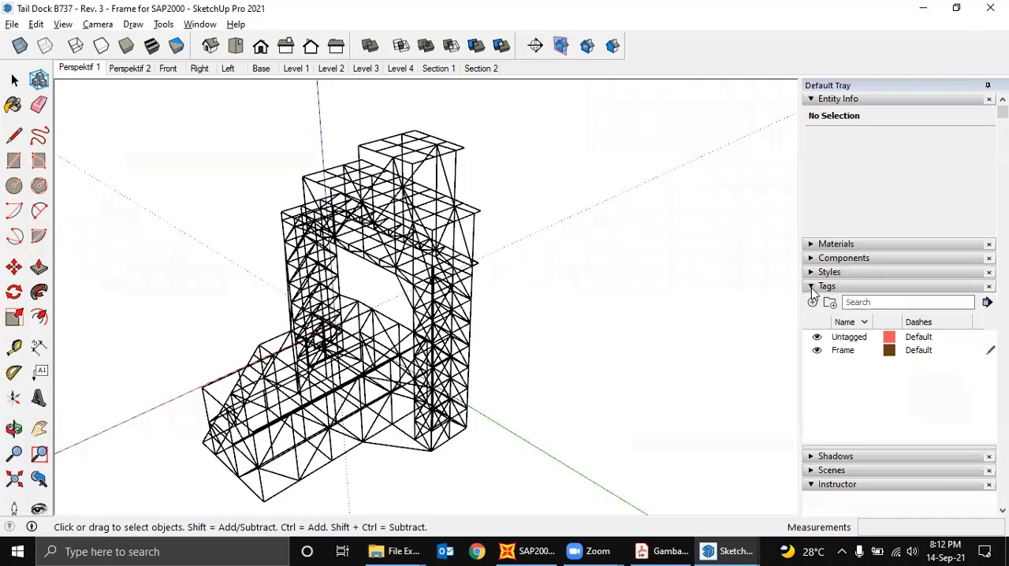
{"action": "left_click", "coordinate": [849, 357]}
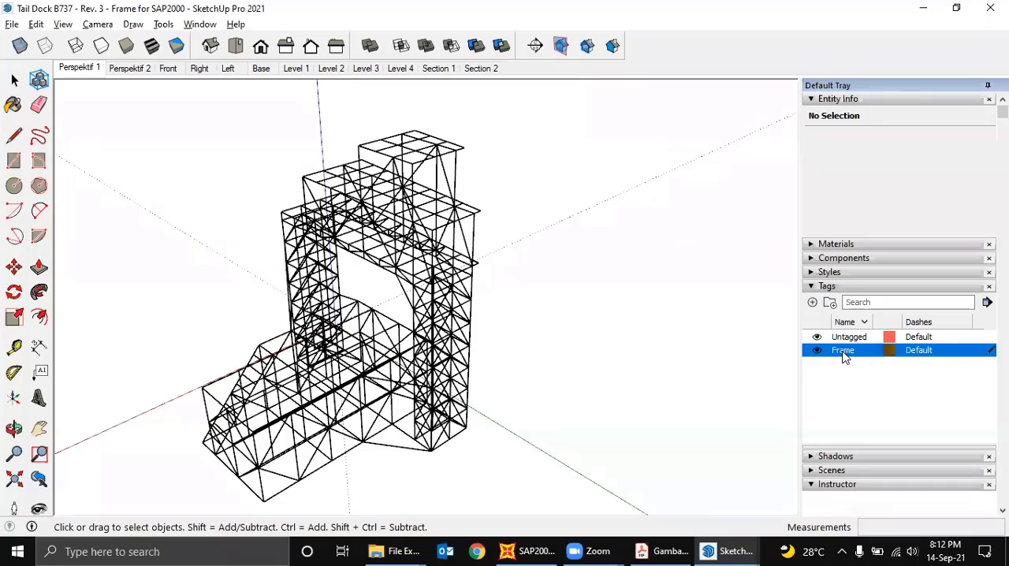
{"action": "left_click", "coordinate": [813, 302]}
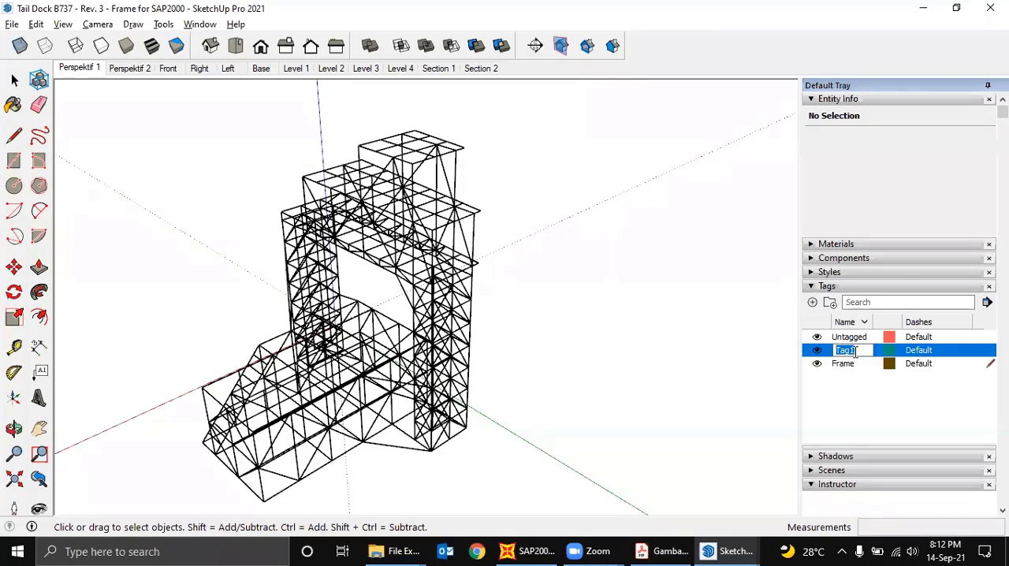
{"action": "type", "text": "Pelat"}
{"action": "key", "text": "Return"}
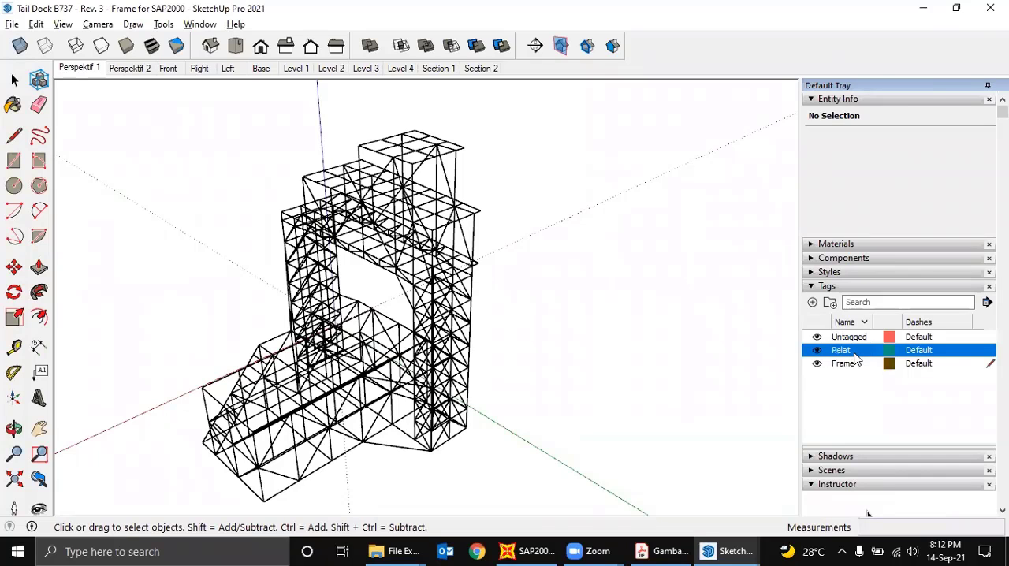
- Review the Untagged and Frame entries in the tag list, leaving the Frame tag highlighted
{"action": "left_click", "coordinate": [848, 367]}
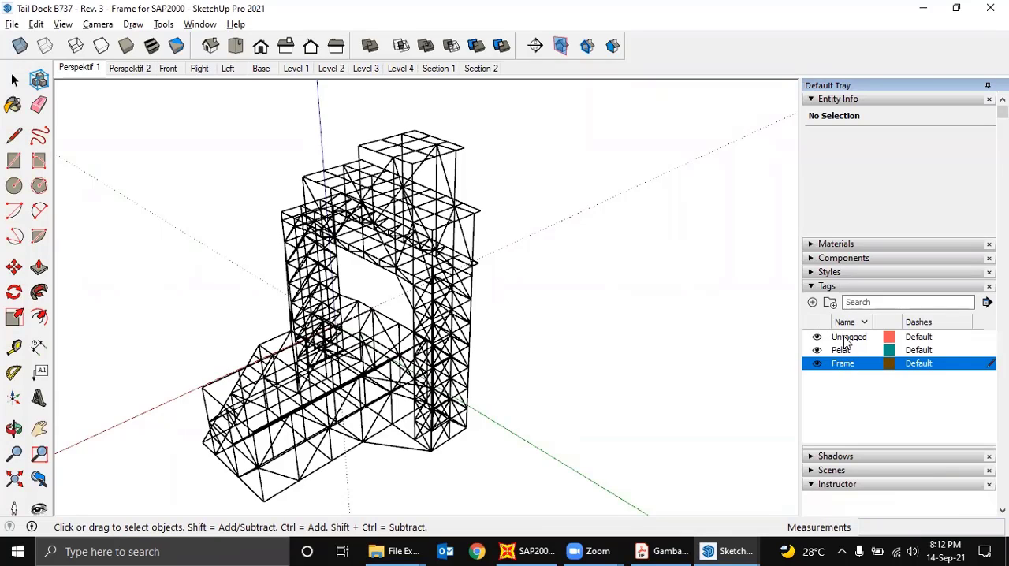
{"action": "left_click", "coordinate": [850, 341]}
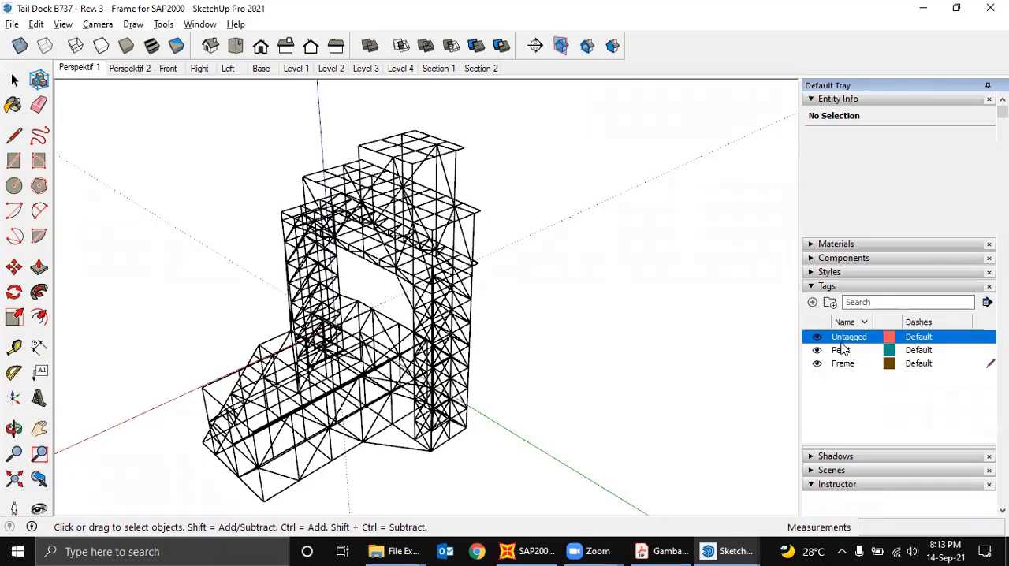
{"action": "middle_click_drag", "start_coordinate": [563, 332], "coordinate": [709, 311]}
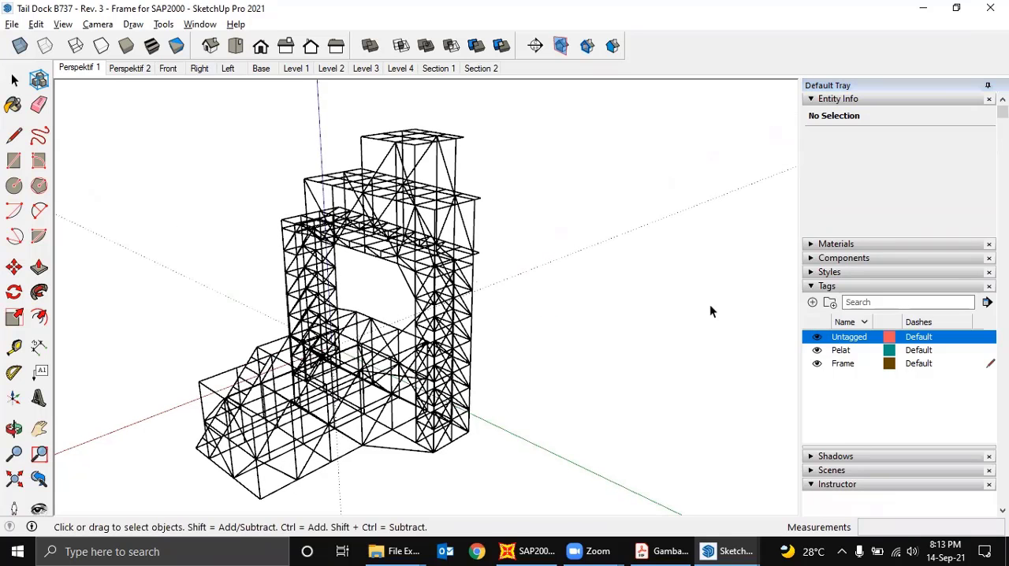
{"action": "left_click", "coordinate": [843, 366]}
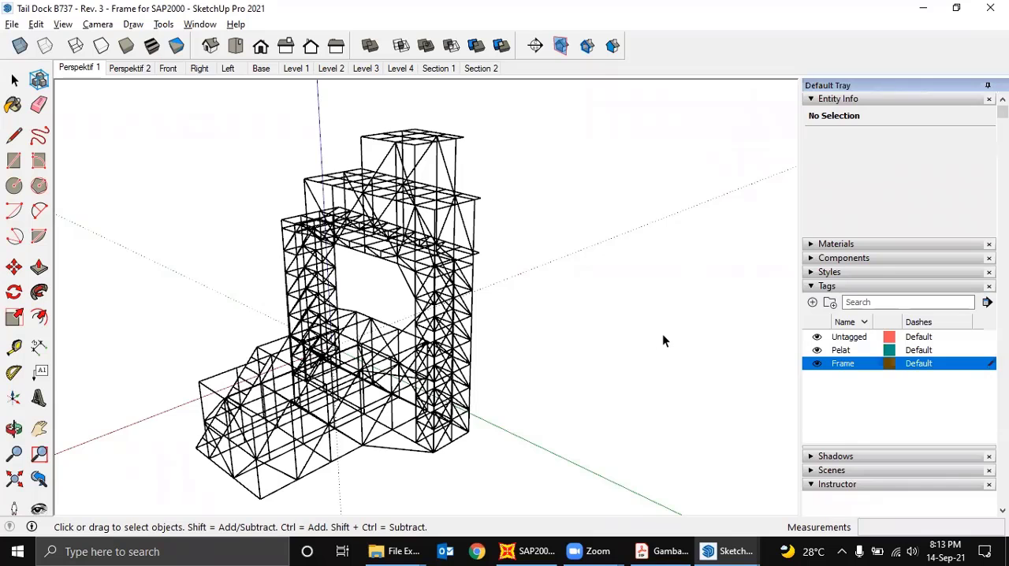
- Select the tail dock's wireframe members together, assign them the Frame tag, and clear the selection
{"action": "scroll", "coordinate": [662, 340], "scroll_direction": "down", "scroll_amount": 1}
{"action": "middle_click_drag", "start_coordinate": [609, 359], "coordinate": [591, 466]}
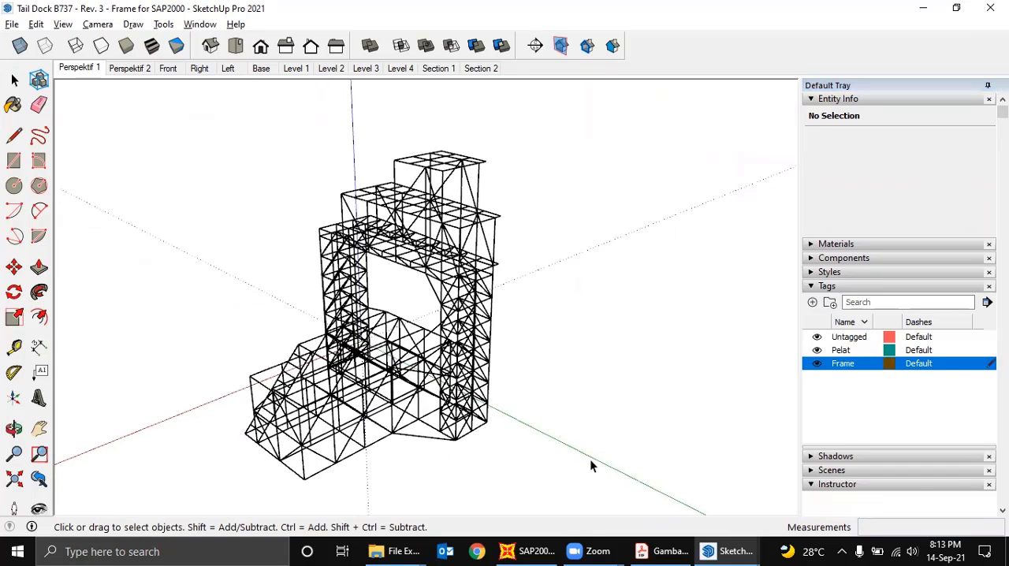
{"action": "left_click_drag", "start_coordinate": [169, 141], "coordinate": [170, 140]}
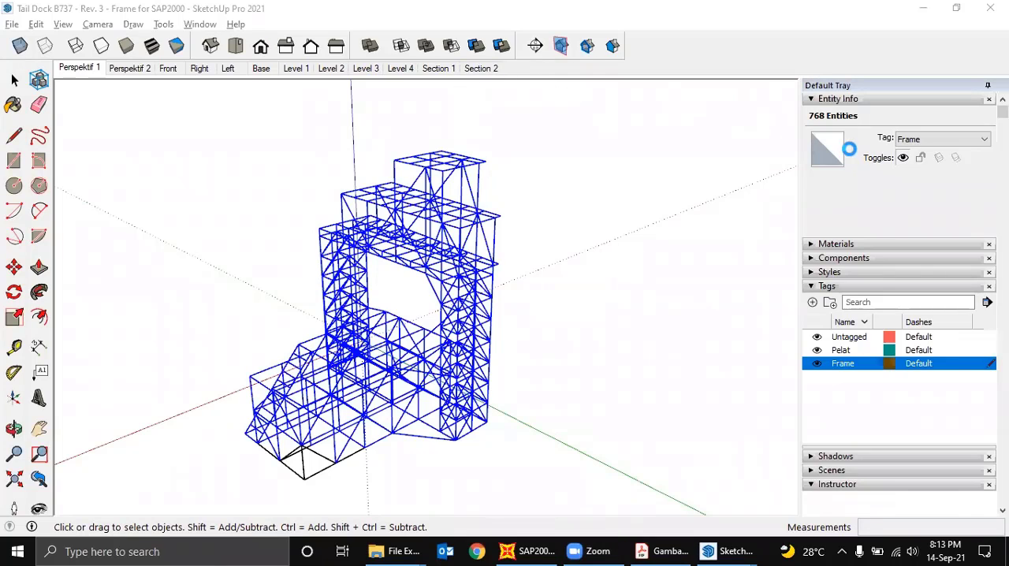
{"action": "left_click", "coordinate": [946, 139]}
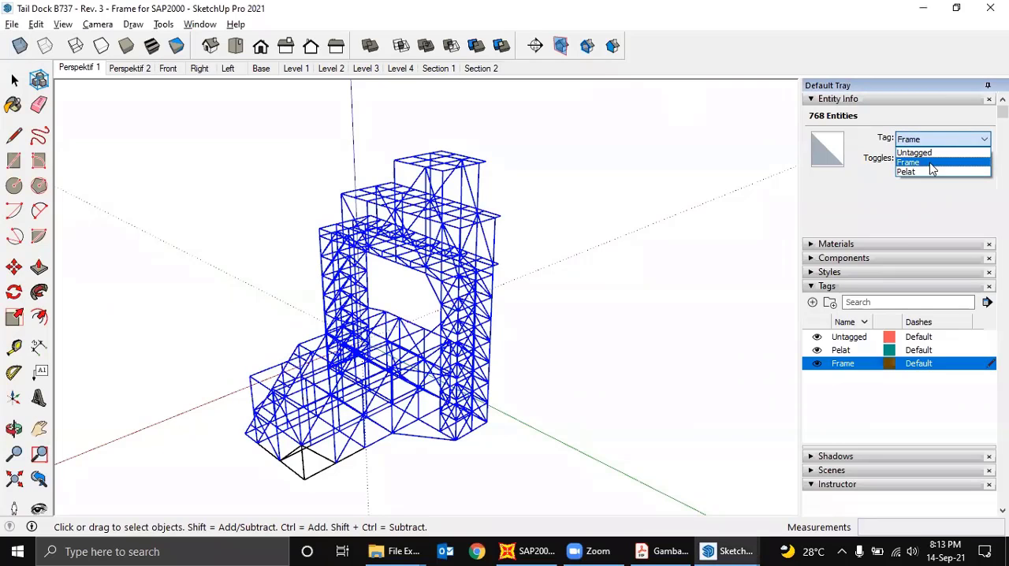
{"action": "left_click", "coordinate": [928, 163]}
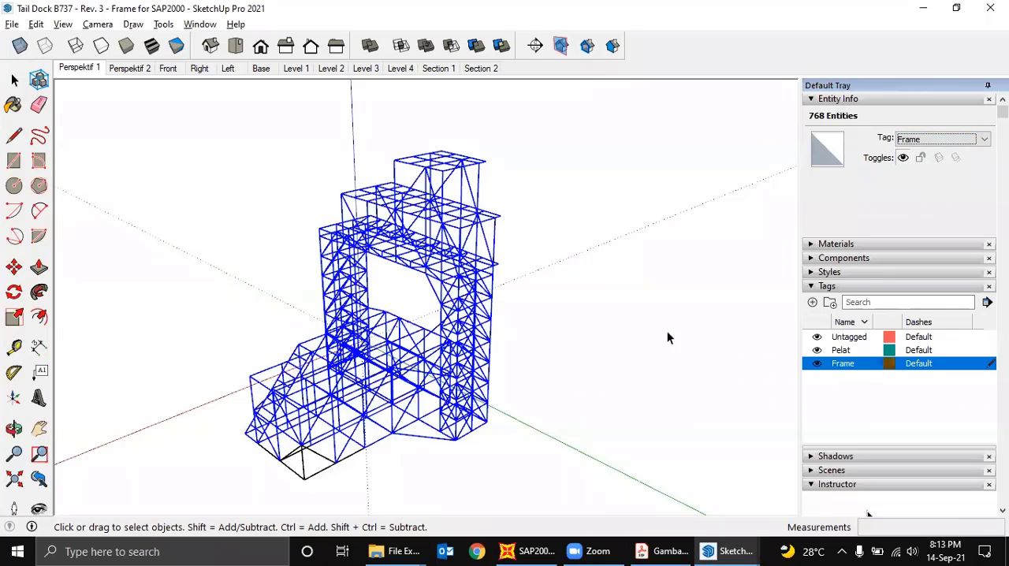
{"action": "left_click", "coordinate": [595, 398]}
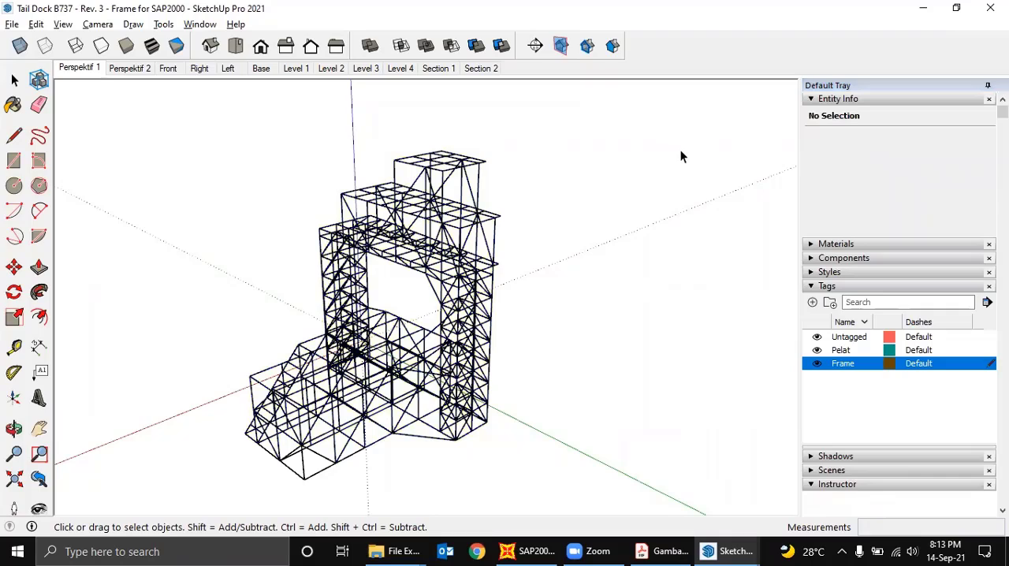
- Dimension the two adjoining base edge segments along the outer end of the tower's foot
{"action": "mouse_move", "coordinate": [681, 156]}
{"action": "middle_mouse_down"}
{"action": "mouse_move", "coordinate": [509, 277]}
{"action": "mouse_move", "coordinate": [450, 357]}
{"action": "mouse_move", "coordinate": [505, 372]}
{"action": "mouse_move", "coordinate": [489, 385]}
{"action": "mouse_move", "coordinate": [534, 338]}
{"action": "mouse_move", "coordinate": [528, 387]}
{"action": "mouse_move", "coordinate": [615, 388]}
{"action": "mouse_move", "coordinate": [401, 392]}
{"action": "middle_mouse_up"}
{"action": "scroll", "coordinate": [400, 392], "scroll_direction": "up", "scroll_amount": 8}
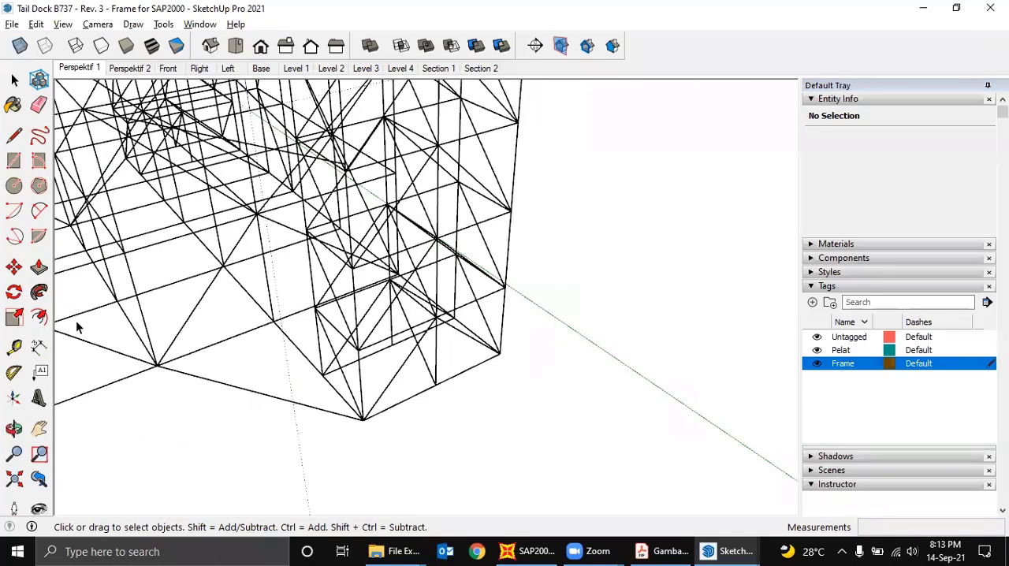
{"action": "left_click", "coordinate": [39, 348]}
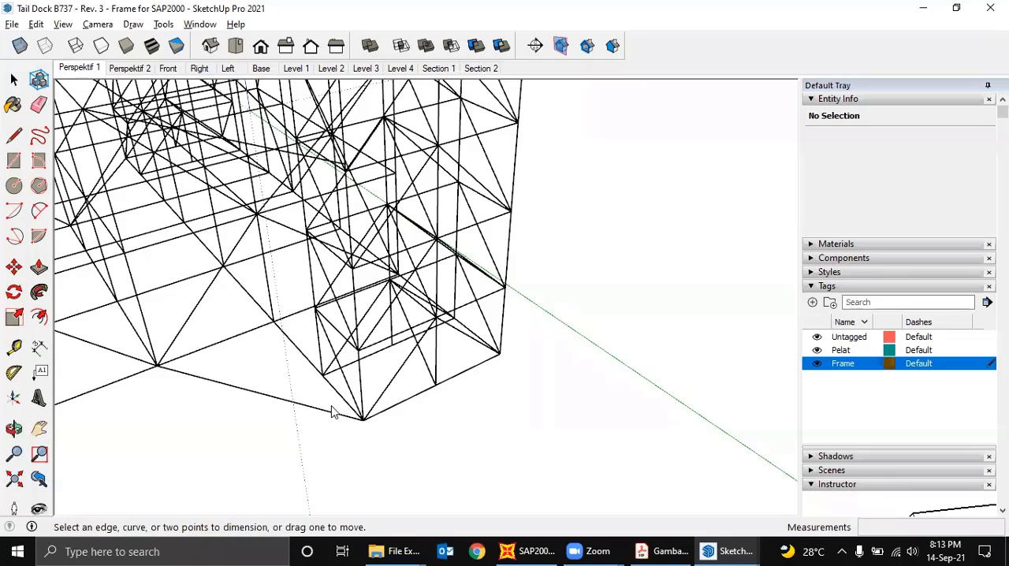
{"action": "left_click", "coordinate": [363, 421]}
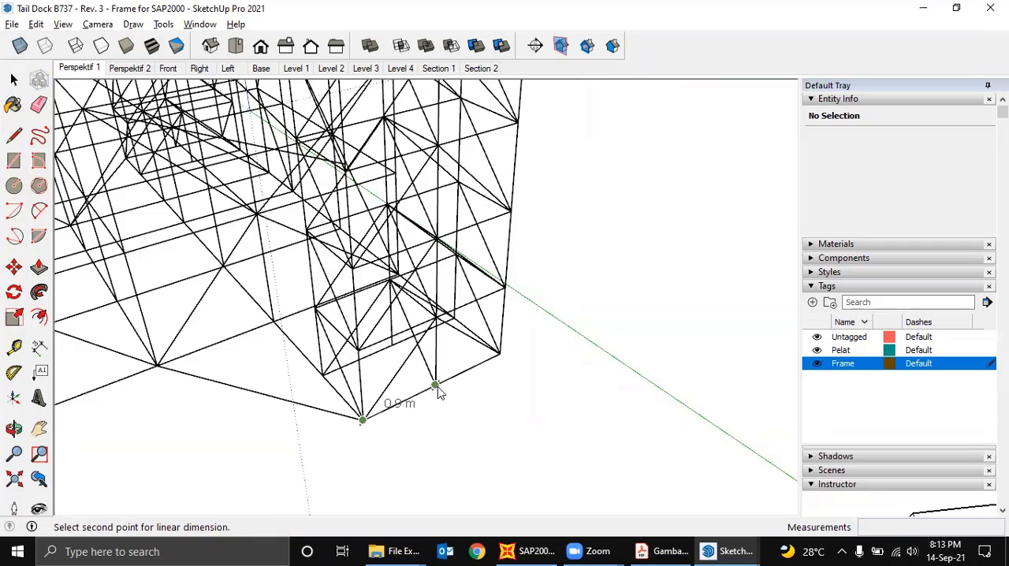
{"action": "left_click", "coordinate": [436, 386]}
{"action": "left_click", "coordinate": [456, 411]}
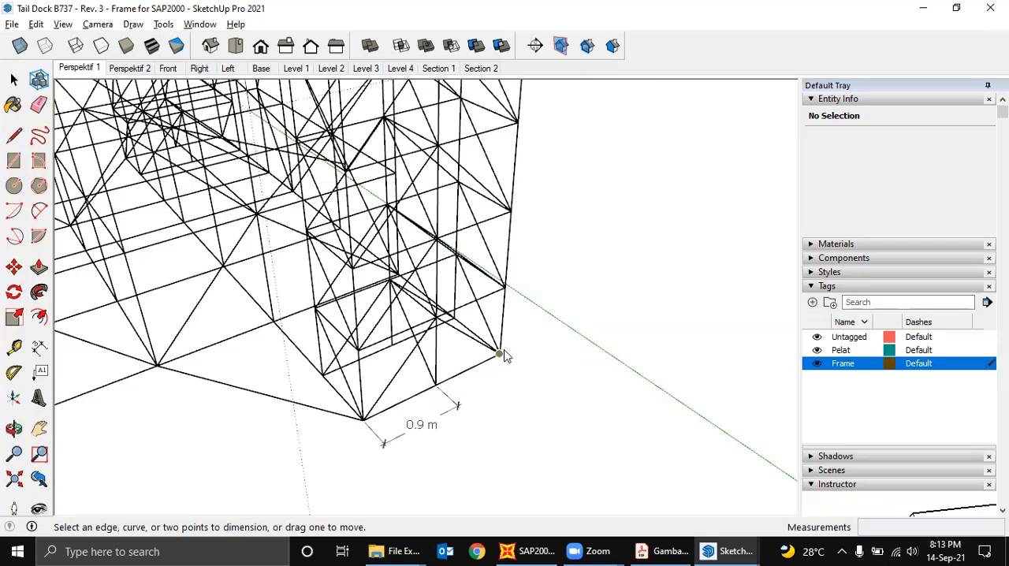
{"action": "left_click", "coordinate": [500, 352]}
{"action": "left_click", "coordinate": [436, 387]}
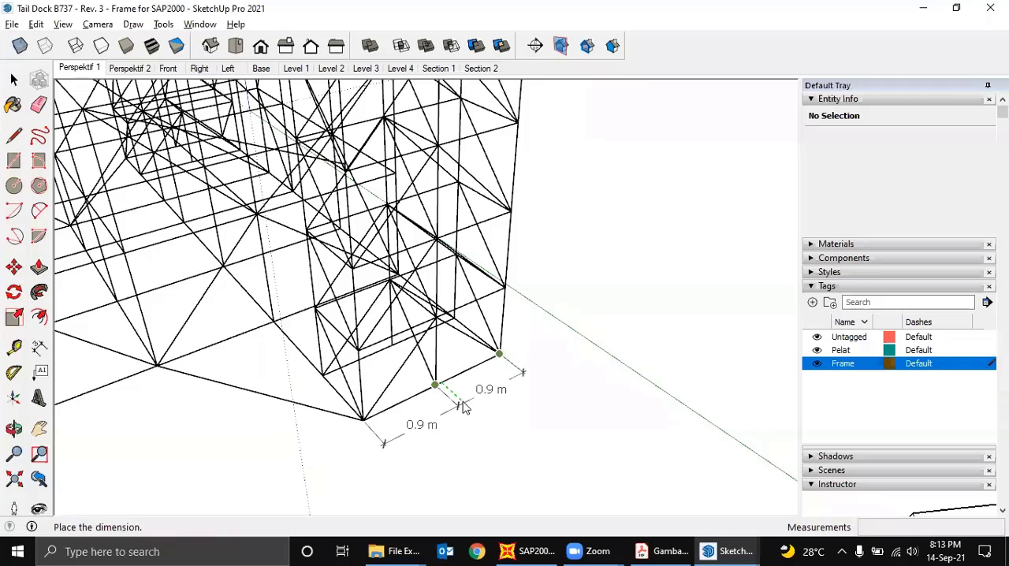
{"action": "left_click", "coordinate": [485, 393]}
- Dimension the lowest vertical segment of the tower's corner post and the adjoining base segment along the frame's long side
{"action": "left_click", "coordinate": [504, 288]}
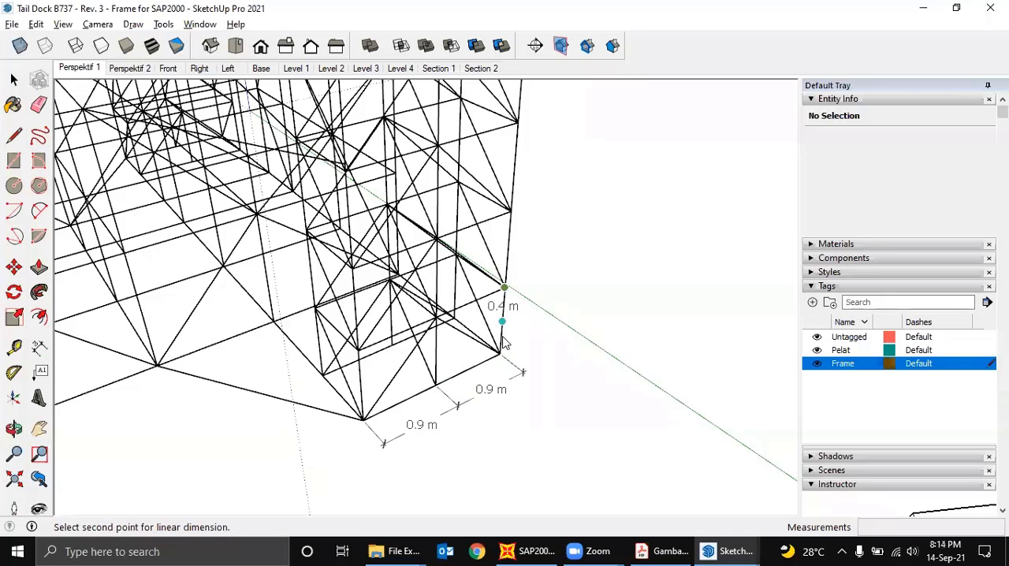
{"action": "left_click", "coordinate": [499, 353]}
{"action": "left_click", "coordinate": [537, 332]}
{"action": "middle_click_drag", "start_coordinate": [537, 332], "coordinate": [366, 369]}
{"action": "scroll", "coordinate": [365, 370], "scroll_direction": "up", "scroll_amount": 2}
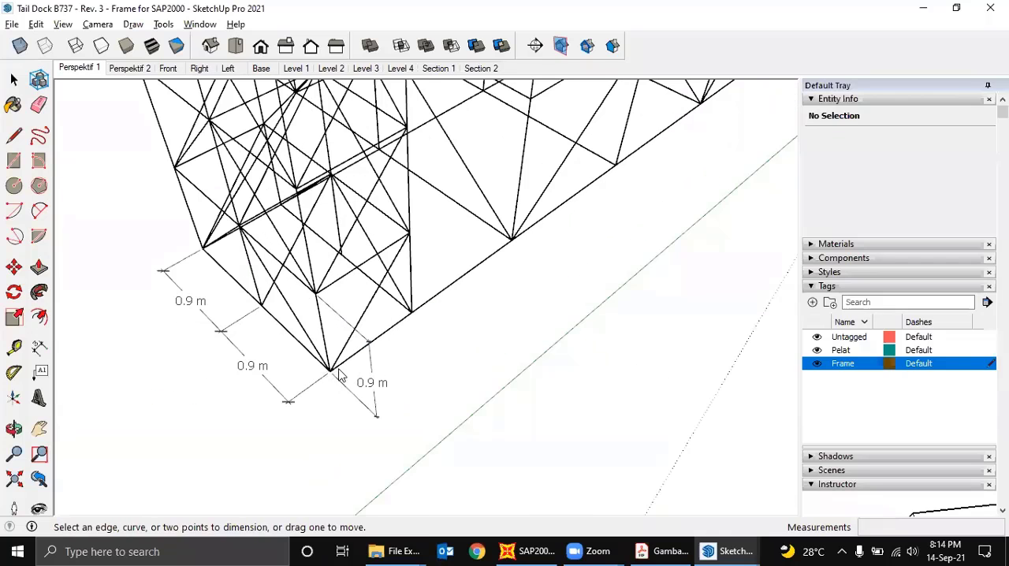
{"action": "left_click", "coordinate": [410, 313]}
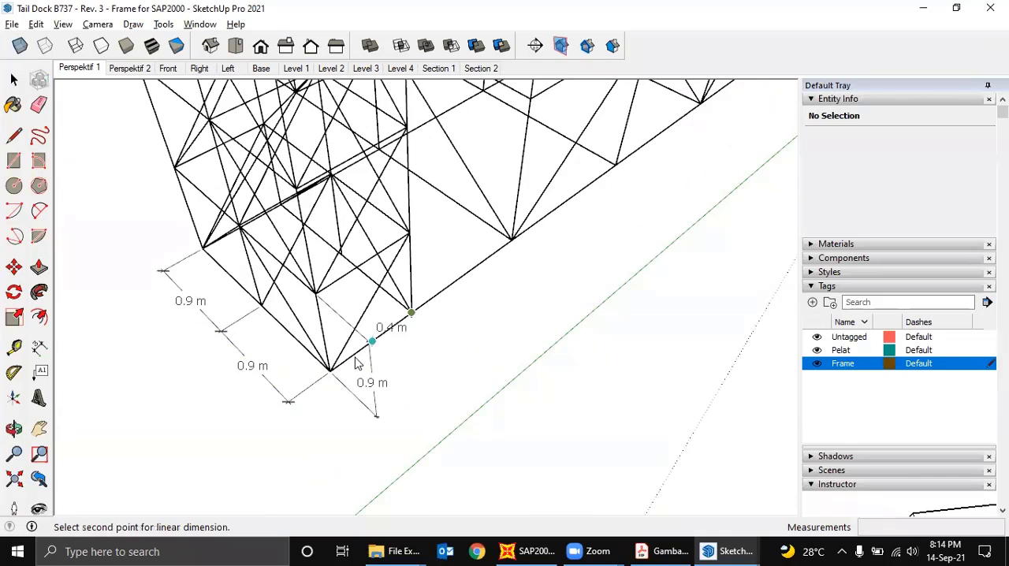
{"action": "left_click", "coordinate": [330, 371]}
{"action": "left_click", "coordinate": [405, 383]}
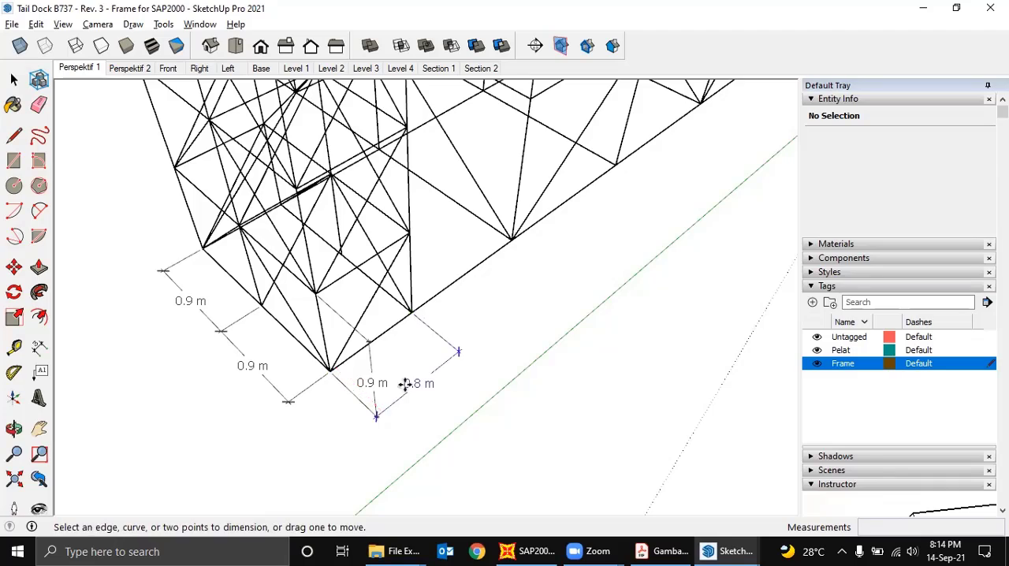
- Examine the placed dimensions around the base corner of the tower
{"action": "middle_click_drag", "start_coordinate": [405, 383], "coordinate": [513, 376]}
{"action": "middle_click_drag", "start_coordinate": [289, 412], "coordinate": [108, 260]}
{"action": "scroll", "coordinate": [320, 345], "scroll_direction": "up", "scroll_amount": 2}
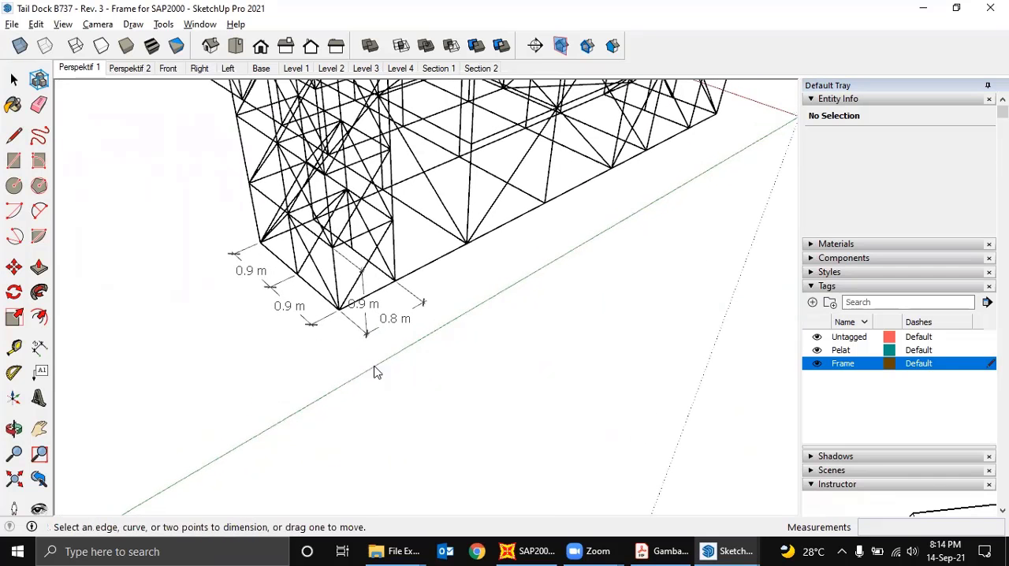
{"action": "middle_click_drag", "start_coordinate": [416, 380], "coordinate": [353, 350]}
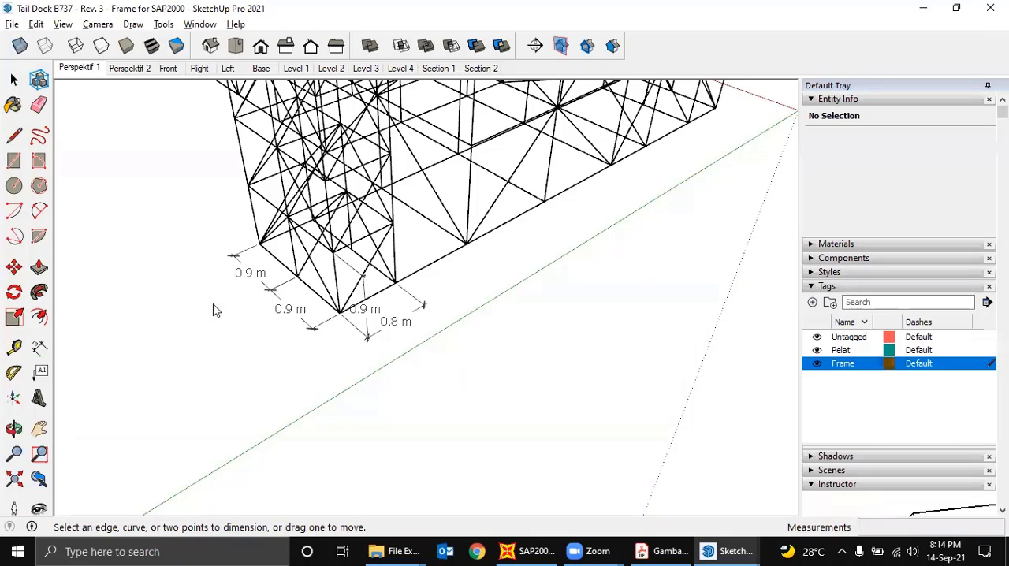
{"action": "mouse_move", "coordinate": [461, 417]}
{"action": "middle_mouse_down"}
{"action": "mouse_move", "coordinate": [443, 412]}
{"action": "mouse_move", "coordinate": [454, 426]}
{"action": "mouse_move", "coordinate": [459, 406]}
{"action": "middle_mouse_up"}
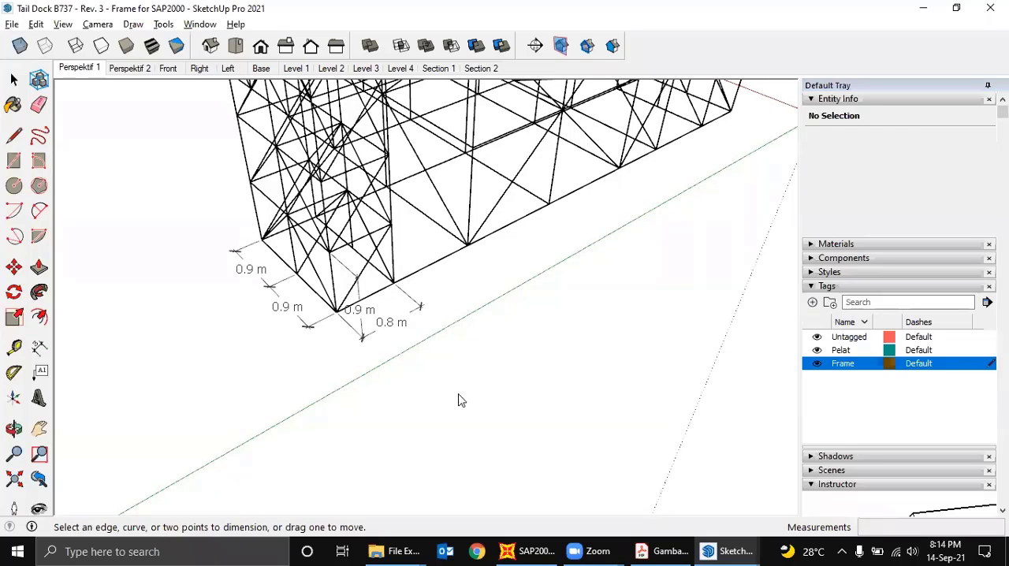
- Set the model's length unit to millimeters with a display precision of 0 mm
{"action": "key", "text": "r"}
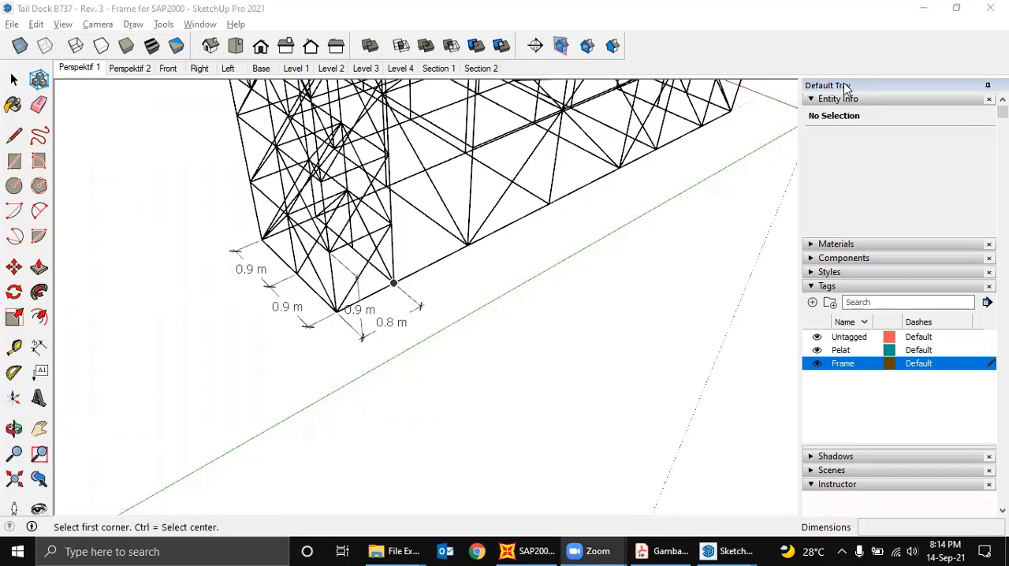
{"action": "left_click", "coordinate": [200, 24]}
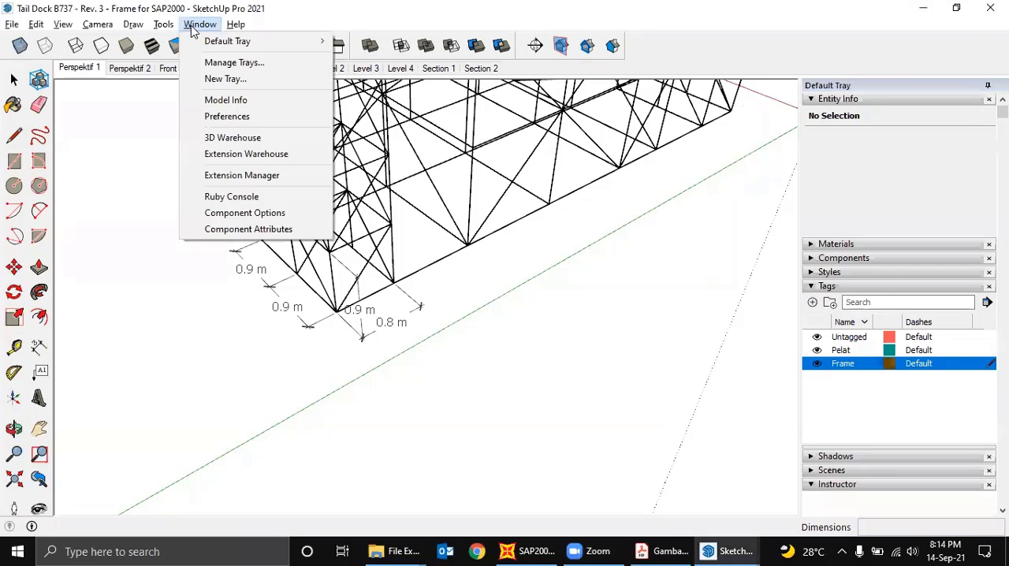
{"action": "left_click", "coordinate": [232, 101]}
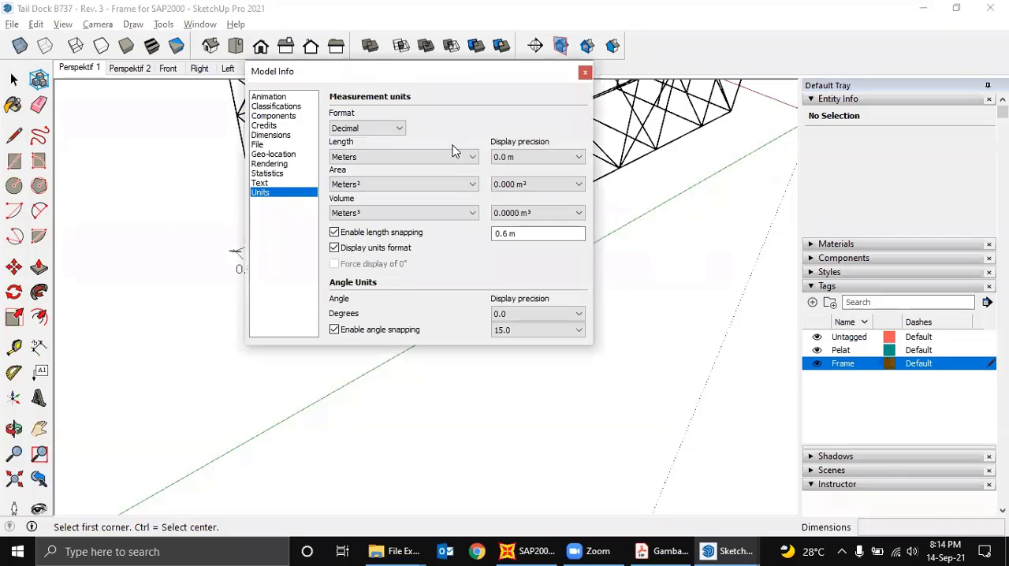
{"action": "left_click", "coordinate": [451, 157]}
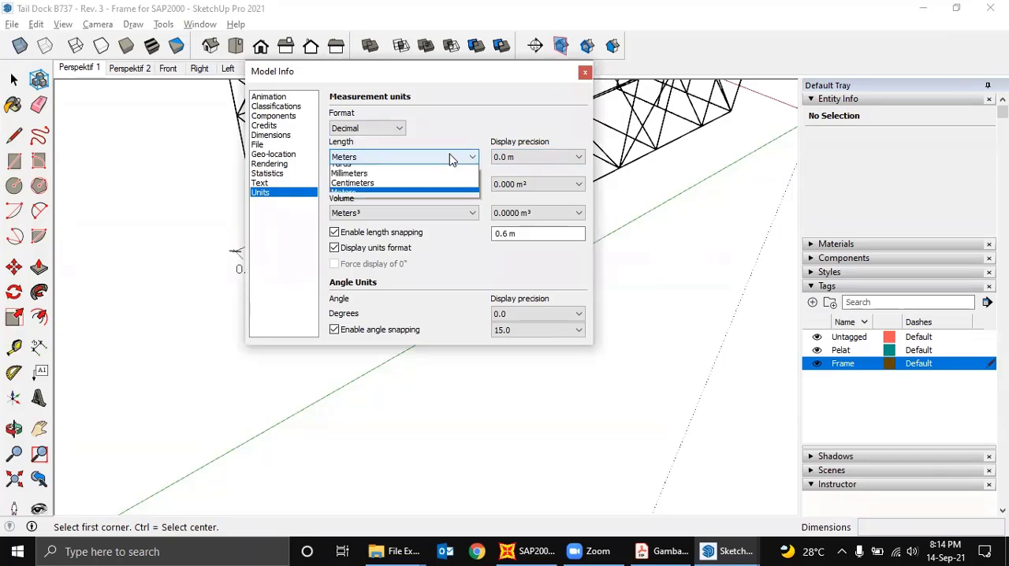
{"action": "left_click", "coordinate": [412, 195]}
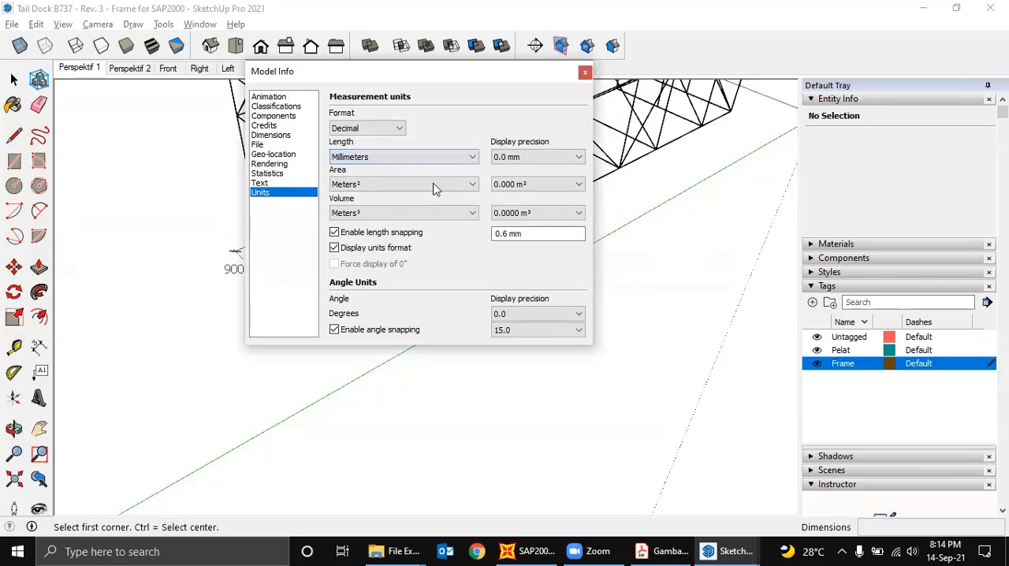
{"action": "left_click", "coordinate": [515, 161]}
{"action": "left_click", "coordinate": [511, 170]}
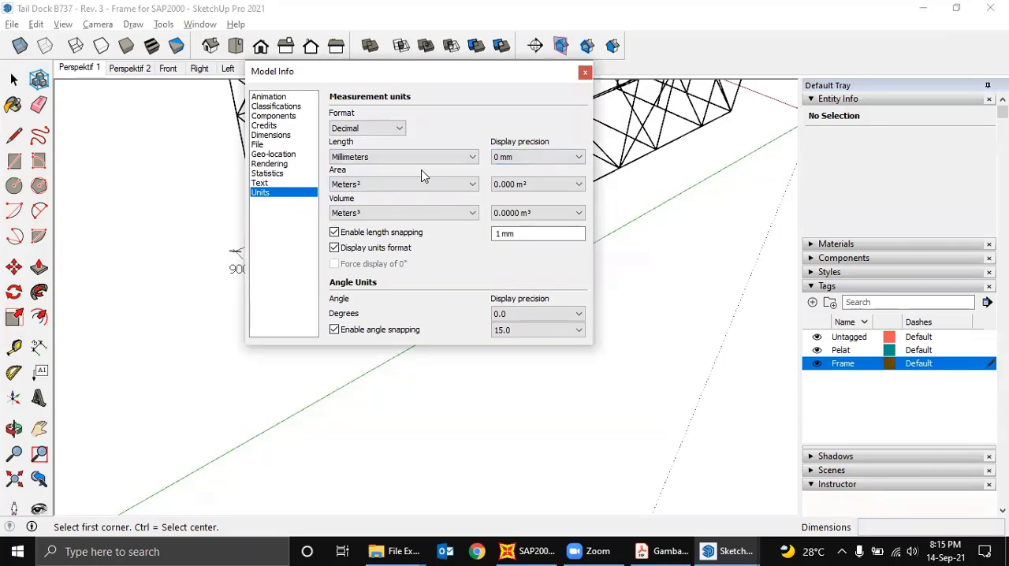
- Draw an 1800 by 840 mm rectangle on the ground beside the tower's foot
{"action": "left_click", "coordinate": [585, 73]}
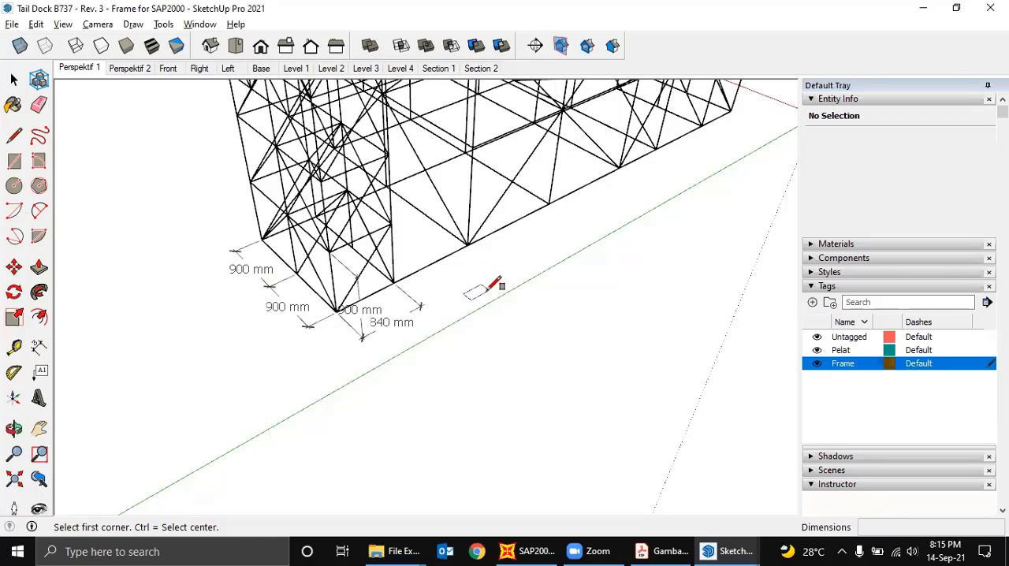
{"action": "middle_click_drag", "start_coordinate": [446, 304], "coordinate": [466, 349]}
{"action": "key", "text": "r"}
{"action": "left_click", "coordinate": [474, 442]}
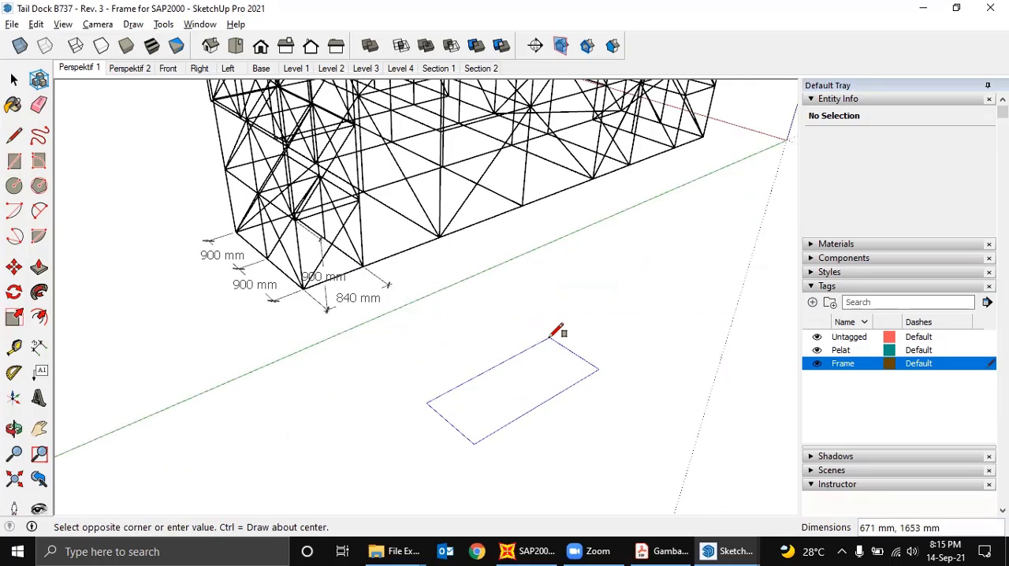
{"action": "middle_click_drag", "start_coordinate": [570, 440], "coordinate": [522, 404]}
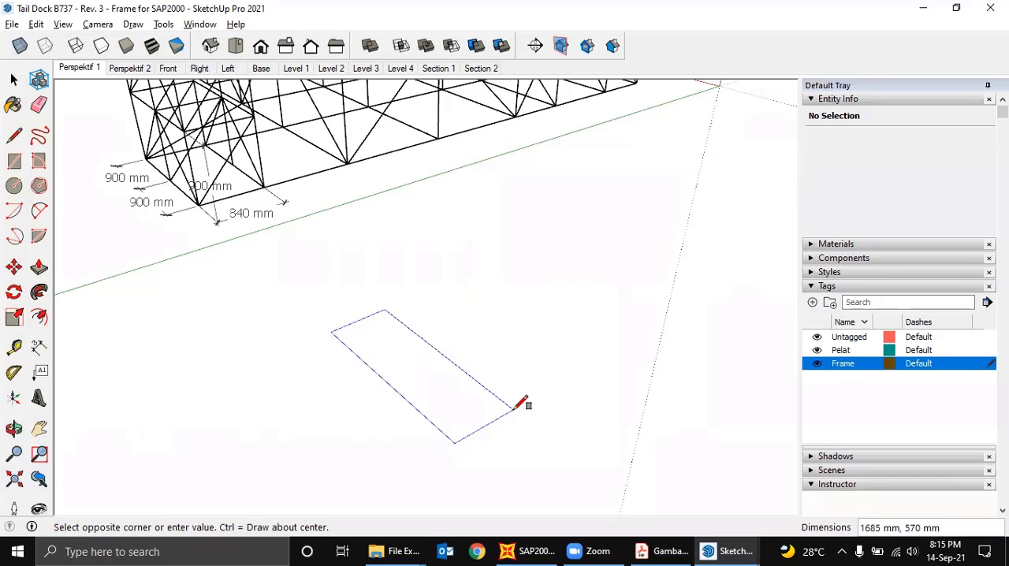
{"action": "type", "text": "18"}
{"action": "key", "text": "Return"}
{"action": "middle_click_drag", "start_coordinate": [448, 412], "coordinate": [496, 403]}
{"action": "middle_click", "coordinate": [495, 402]}
{"action": "middle_click", "coordinate": [495, 402]}
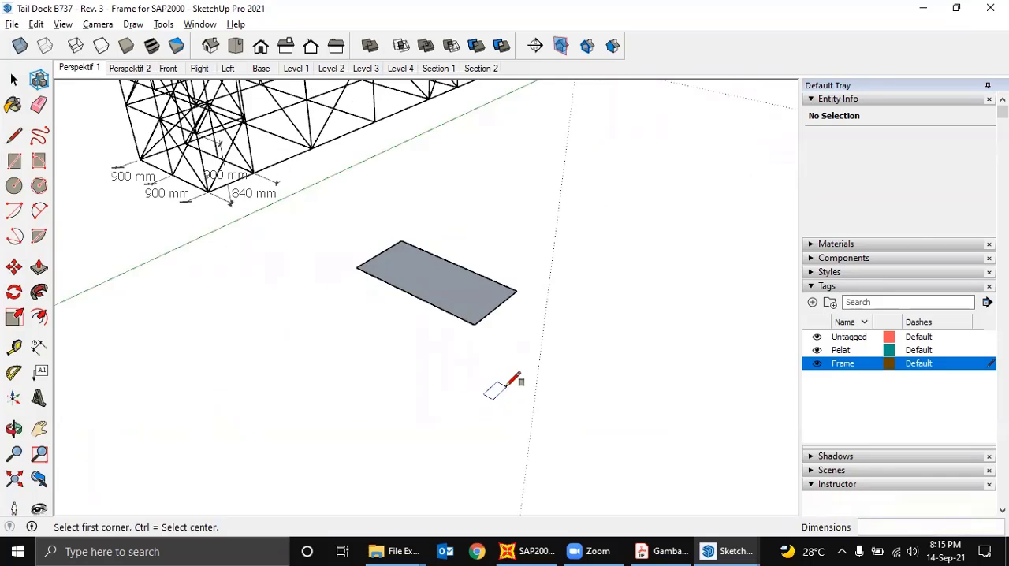
- Draw a 900 mm vertical line up from the rectangle's corner nearest the tower
{"action": "key", "text": "l"}
{"action": "scroll", "coordinate": [457, 307], "scroll_direction": "up", "scroll_amount": 1}
{"action": "middle_click_drag", "start_coordinate": [458, 315], "coordinate": [388, 299]}
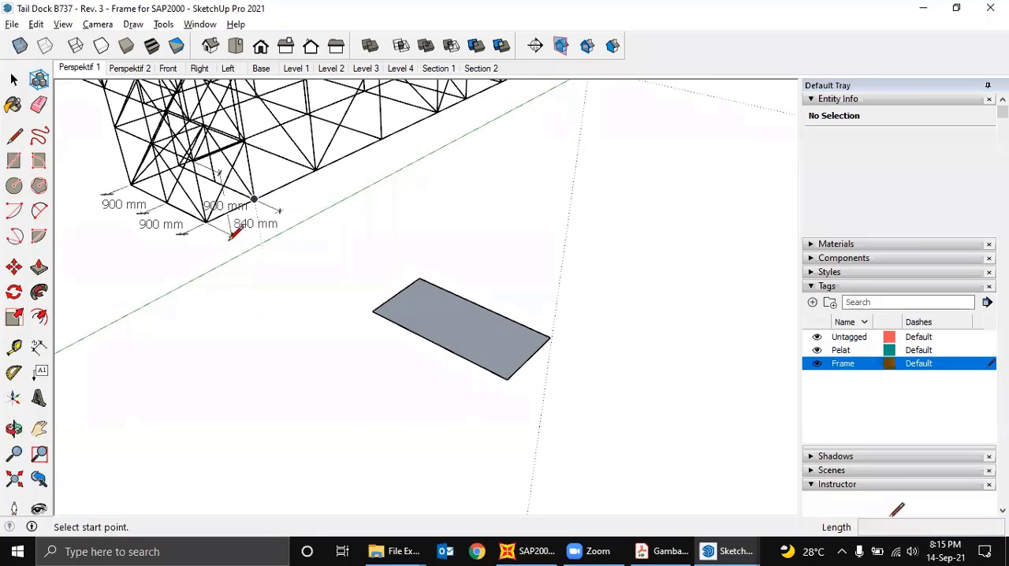
{"action": "left_click", "coordinate": [373, 310]}
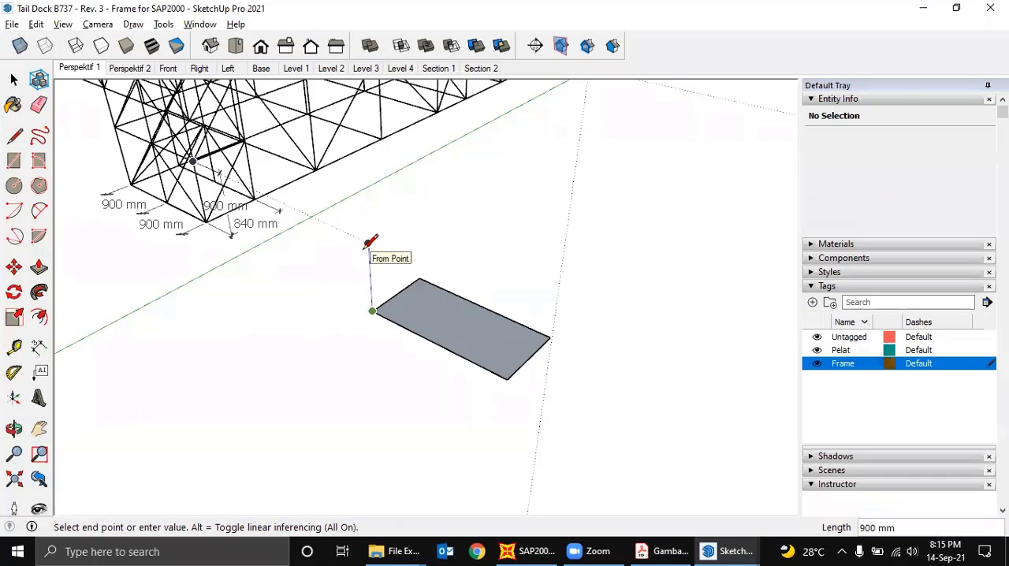
{"action": "left_click", "coordinate": [371, 241]}
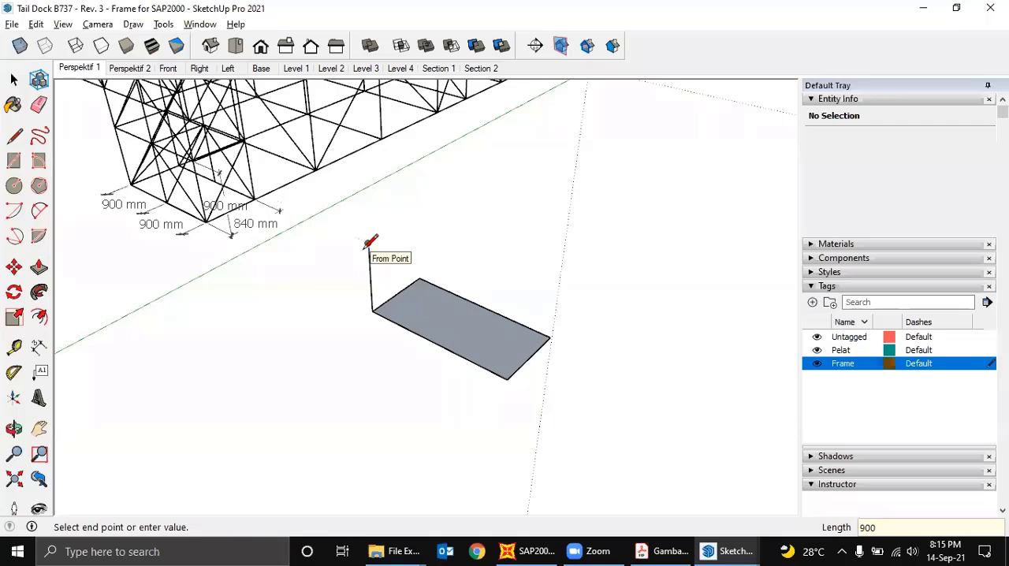
{"action": "middle_click_drag", "start_coordinate": [381, 247], "coordinate": [492, 321]}
- Delete the rectangle's face, keeping only its edges
{"action": "key", "text": "space"}
{"action": "left_click", "coordinate": [443, 335]}
{"action": "scroll", "coordinate": [502, 312], "scroll_direction": "up", "scroll_amount": 1}
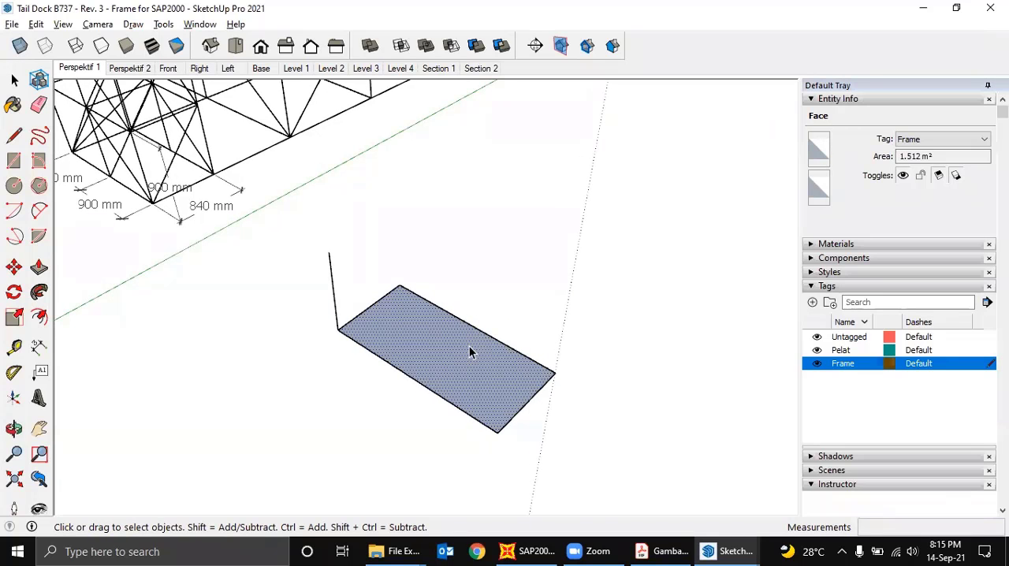
{"action": "key", "text": "Delete"}
{"action": "mouse_move", "coordinate": [468, 352]}
{"action": "middle_mouse_down"}
{"action": "mouse_move", "coordinate": [457, 339]}
{"action": "mouse_move", "coordinate": [476, 350]}
{"action": "mouse_move", "coordinate": [462, 350]}
{"action": "middle_mouse_up"}
{"action": "key", "text": "l"}
{"action": "left_click", "coordinate": [427, 384]}
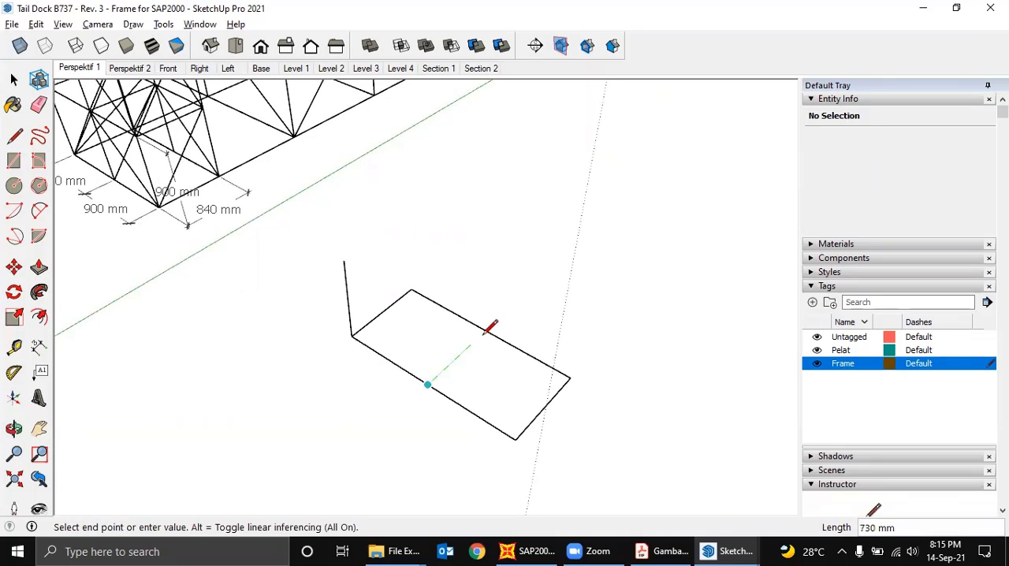
{"action": "middle_click_drag", "start_coordinate": [480, 327], "coordinate": [419, 288]}
{"action": "key", "text": "space"}
- Copy the 900 mm vertical edge to the other corner of the rectangle's same short side
{"action": "left_click", "coordinate": [422, 272]}
{"action": "key", "text": "m"}
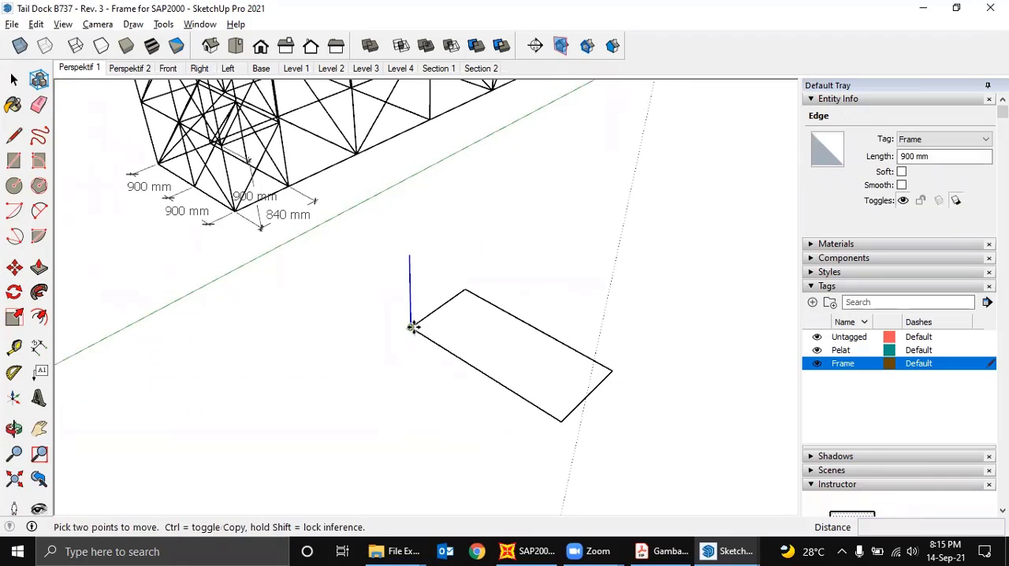
{"action": "left_click", "coordinate": [411, 328]}
{"action": "key", "text": "ctrl"}
{"action": "left_click", "coordinate": [465, 289]}
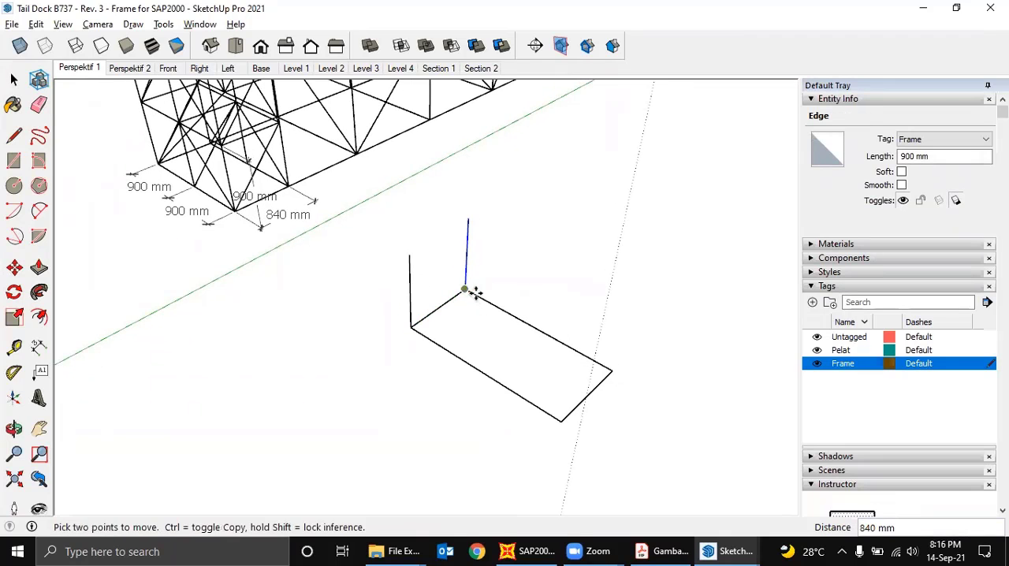
- Copy both vertical edges to the opposite short side and divide the copy spacing by 2 to add a middle pair
{"action": "key", "text": "space"}
{"action": "left_click", "coordinate": [410, 280]}
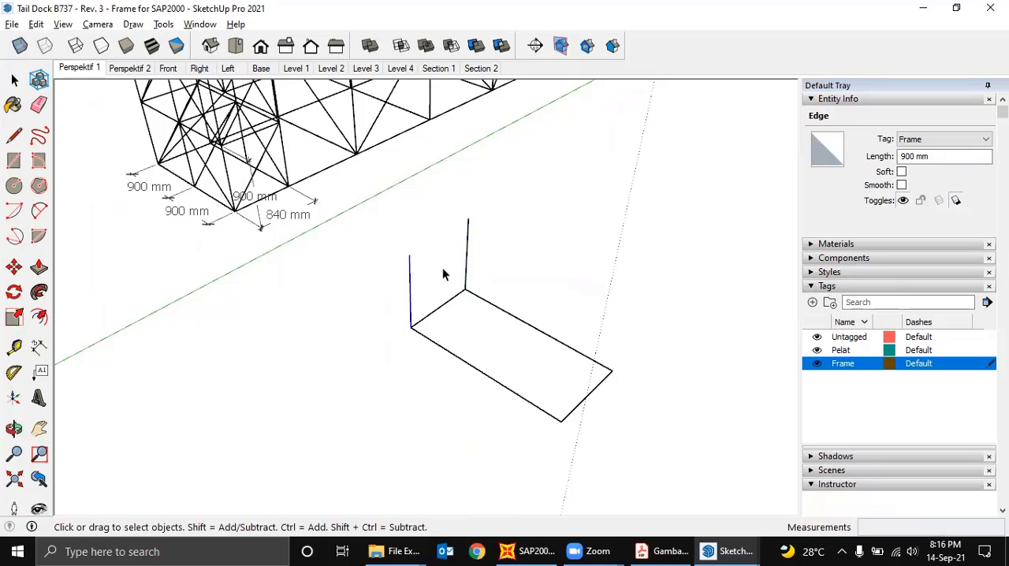
{"action": "left_click", "coordinate": [466, 271], "text": "shift"}
{"action": "key", "text": "m"}
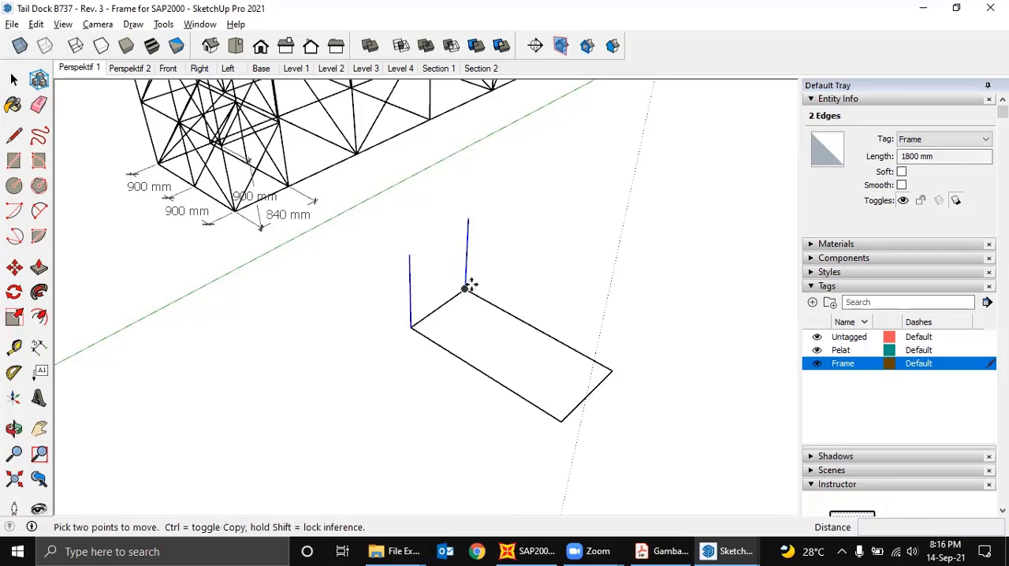
{"action": "key", "text": "ctrl"}
{"action": "left_click", "coordinate": [465, 290]}
{"action": "left_click", "coordinate": [612, 368]}
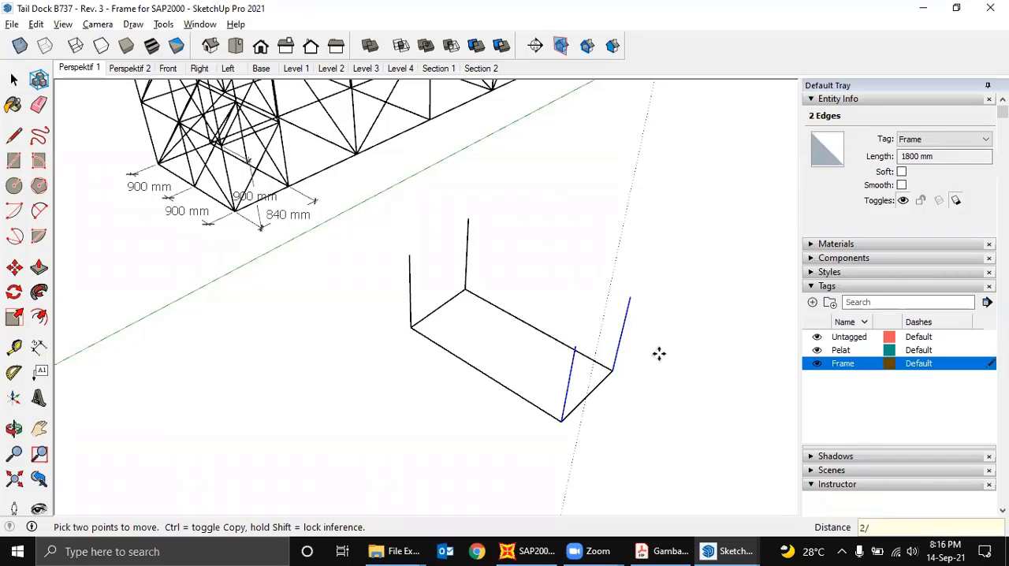
{"action": "key", "text": "Return"}
- Draw the cross edge between the bases of the middle verticals and delete the two faces filled in the base
{"action": "middle_click_drag", "start_coordinate": [577, 272], "coordinate": [640, 401]}
{"action": "key", "text": "l"}
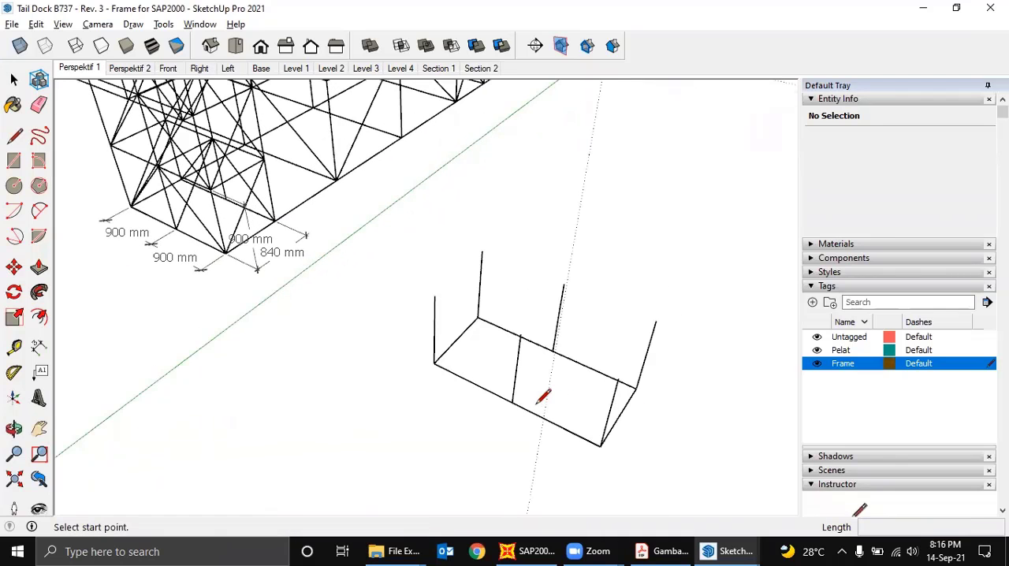
{"action": "left_click", "coordinate": [513, 404]}
{"action": "left_click", "coordinate": [554, 350]}
{"action": "middle_click_drag", "start_coordinate": [558, 341], "coordinate": [562, 372]}
{"action": "key", "text": "space"}
{"action": "left_click", "coordinate": [562, 372]}
{"action": "left_click", "coordinate": [465, 346], "text": "ctrl"}
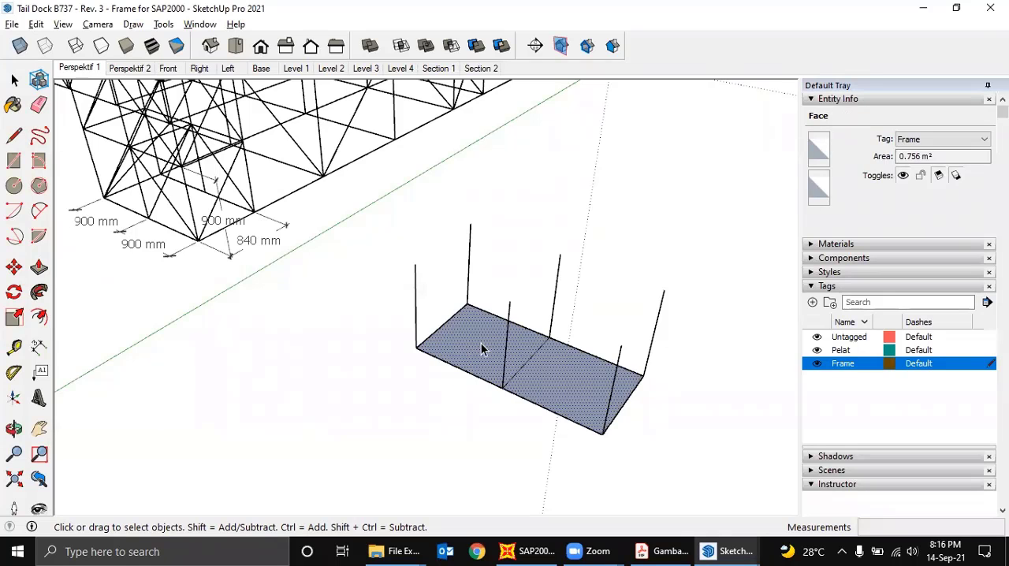
{"action": "key", "text": "Delete"}
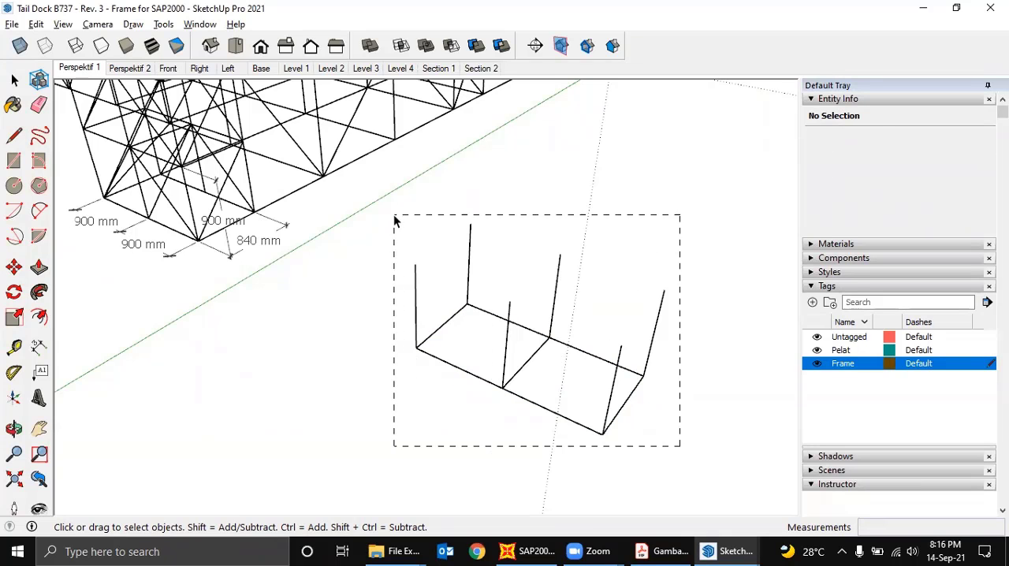
- Copy the whole base bay with its verticals 900 mm upward to form a second level
{"action": "left_click_drag", "start_coordinate": [395, 220], "coordinate": [395, 220]}
{"action": "middle_click_drag", "start_coordinate": [552, 335], "coordinate": [649, 356]}
{"action": "key", "text": "ctrl"}
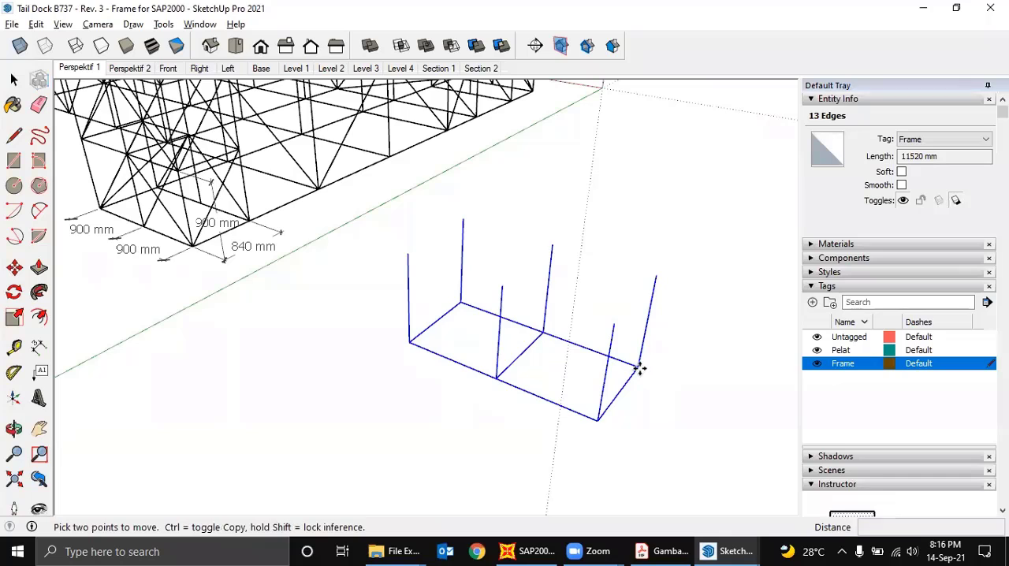
{"action": "left_click", "coordinate": [640, 369]}
{"action": "left_click", "coordinate": [653, 277]}
{"action": "middle_click_drag", "start_coordinate": [653, 276], "coordinate": [642, 349]}
{"action": "left_click", "coordinate": [718, 321]}
- Examine the tower's bracing pattern and the new two-level bay from several sides
{"action": "middle_click_drag", "start_coordinate": [690, 381], "coordinate": [746, 377]}
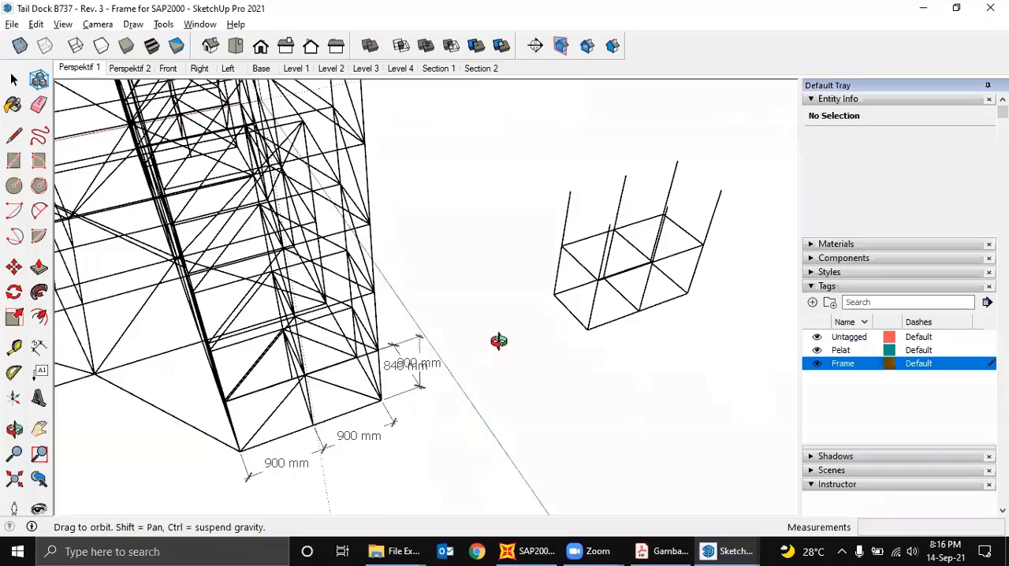
{"action": "middle_click_drag", "start_coordinate": [498, 341], "coordinate": [648, 308]}
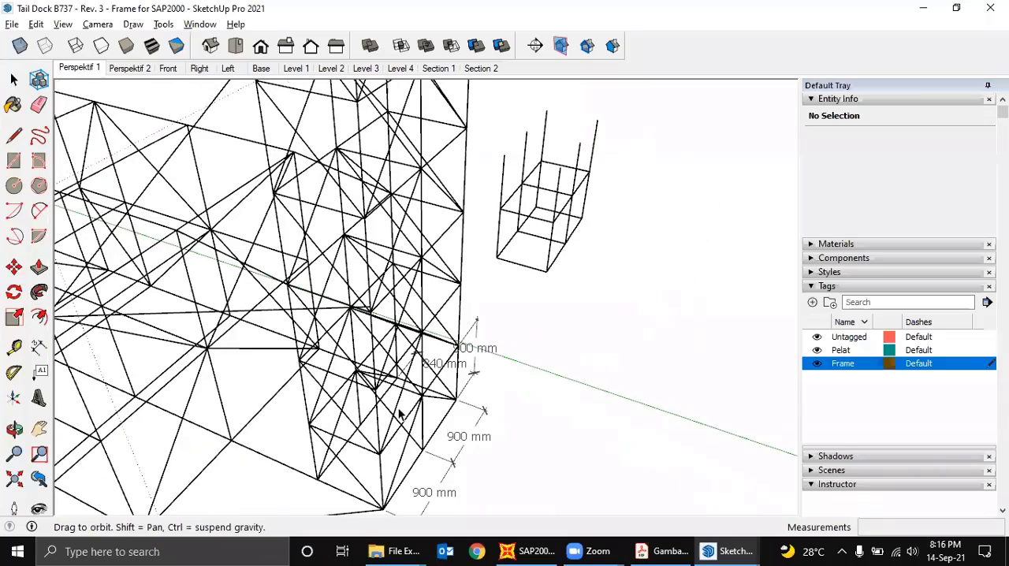
{"action": "middle_click_drag", "start_coordinate": [401, 415], "coordinate": [377, 345]}
{"action": "scroll", "coordinate": [364, 403], "scroll_direction": "down", "scroll_amount": 5}
{"action": "scroll", "coordinate": [394, 335], "scroll_direction": "up", "scroll_amount": 2}
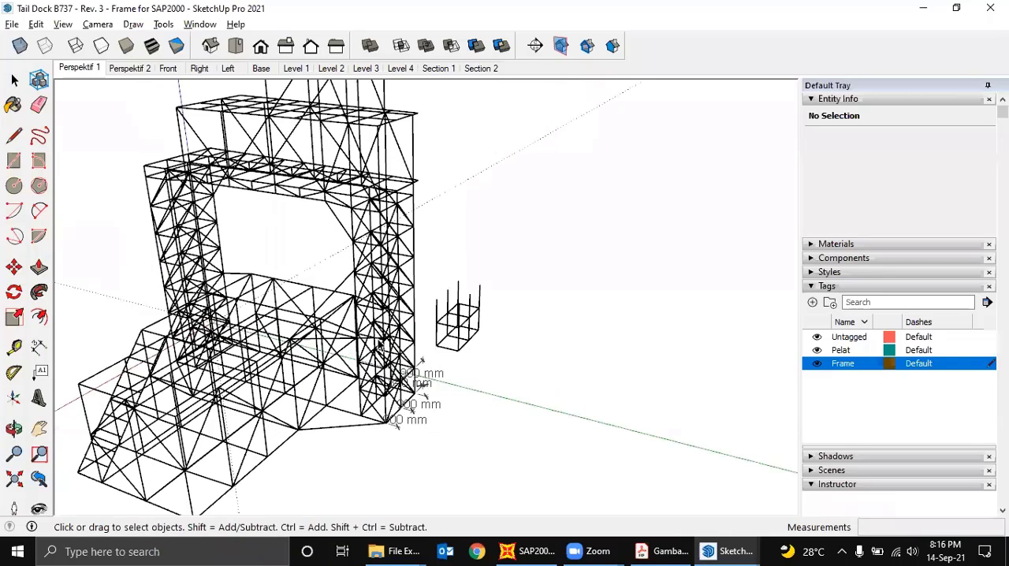
{"action": "middle_click_drag", "start_coordinate": [457, 306], "coordinate": [185, 289]}
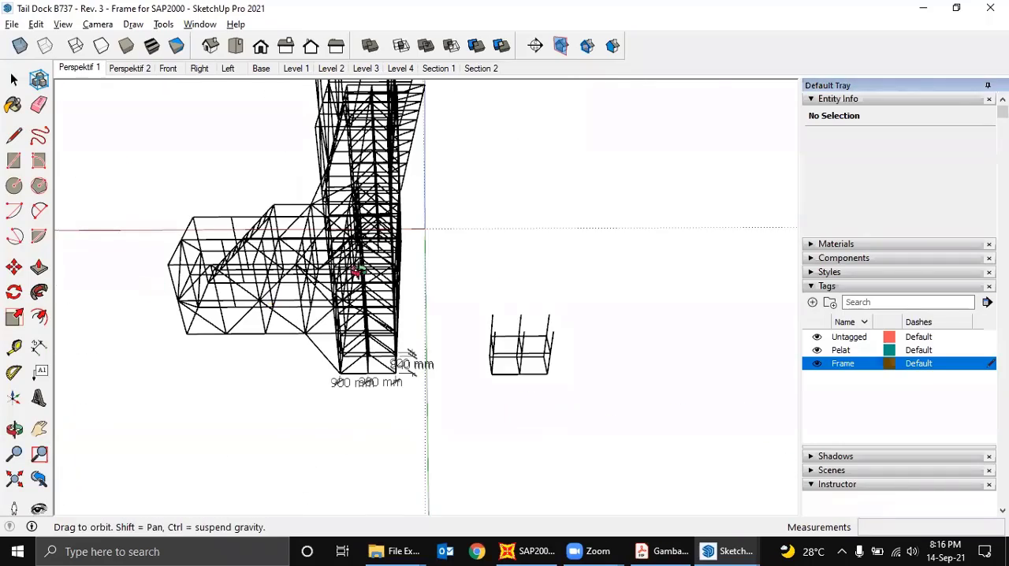
{"action": "middle_click_drag", "start_coordinate": [356, 273], "coordinate": [657, 262]}
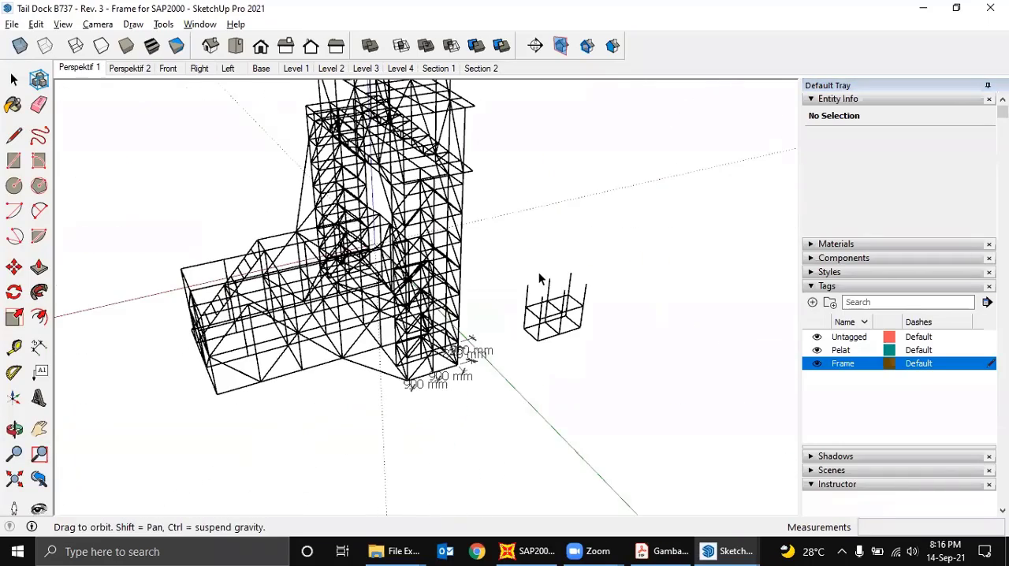
{"action": "scroll", "coordinate": [540, 279], "scroll_direction": "up", "scroll_amount": 3}
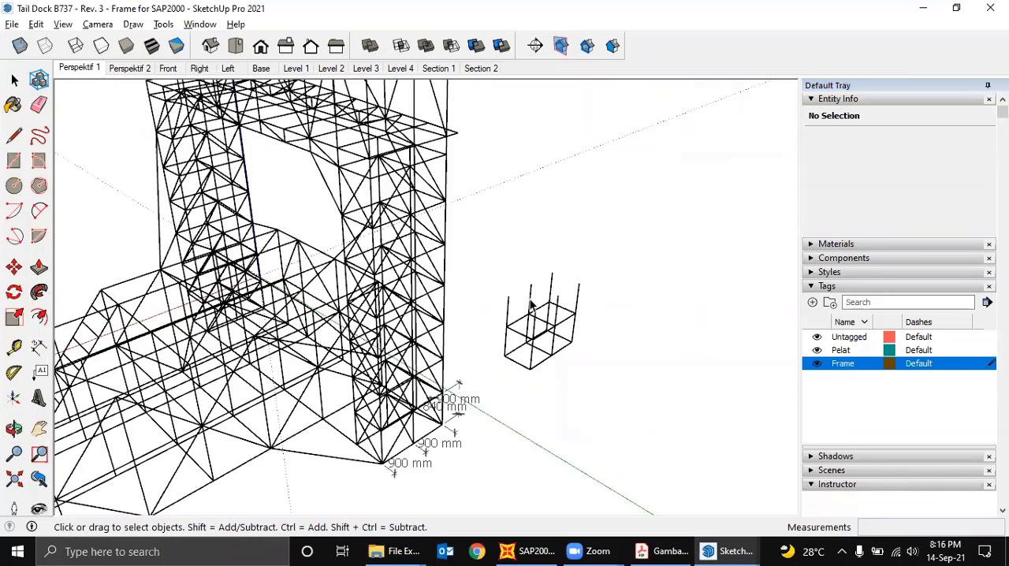
{"action": "middle_click_drag", "start_coordinate": [536, 328], "coordinate": [441, 342]}
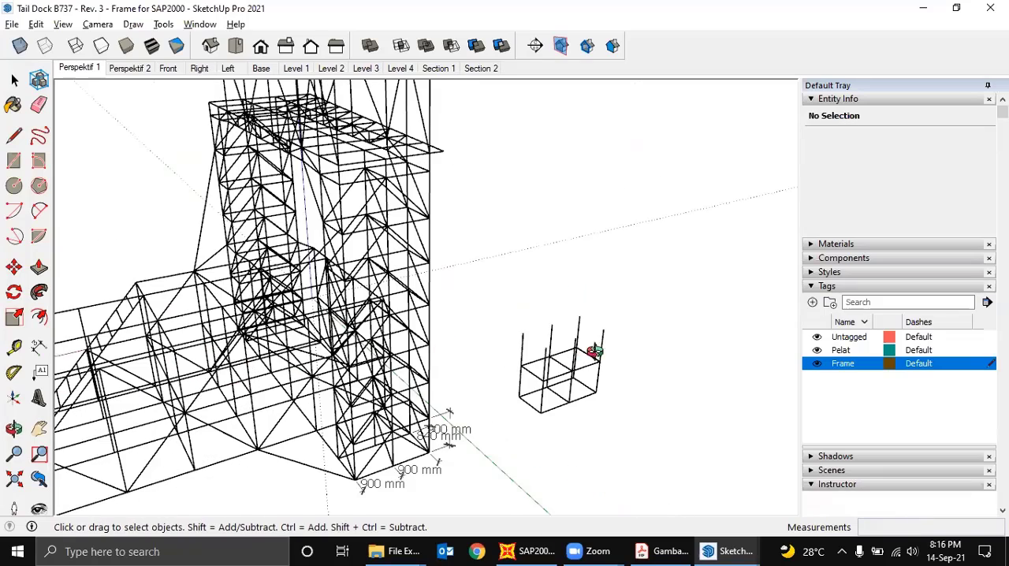
{"action": "middle_click_drag", "start_coordinate": [591, 352], "coordinate": [243, 155]}
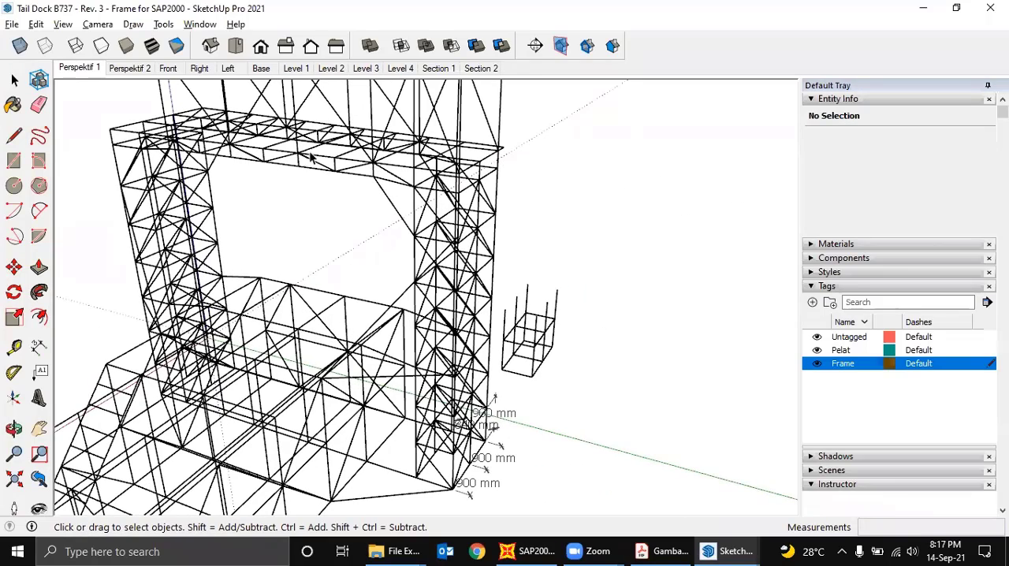
{"action": "middle_click_drag", "start_coordinate": [311, 158], "coordinate": [200, 193]}
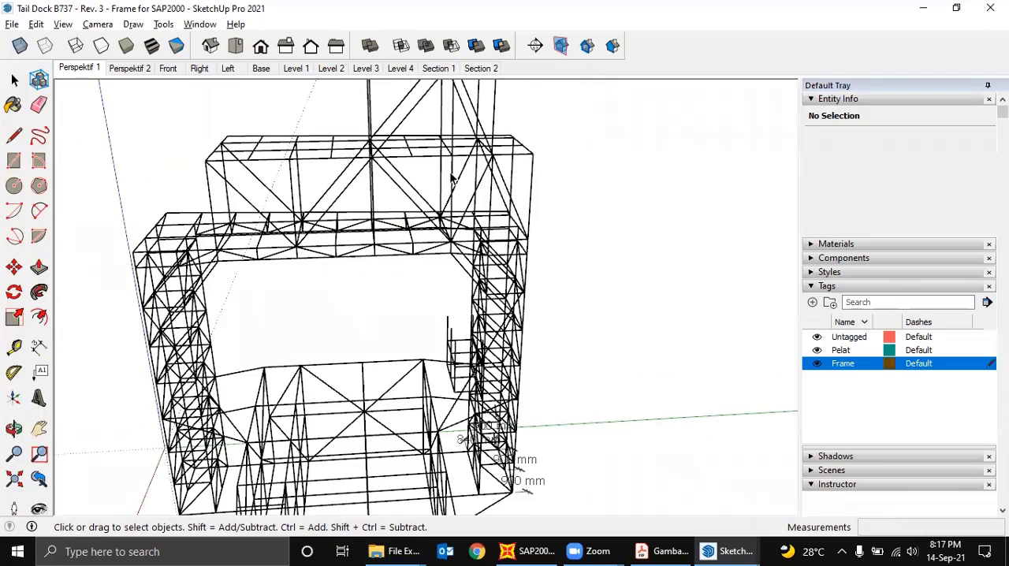
{"action": "middle_click_drag", "start_coordinate": [452, 180], "coordinate": [466, 203]}
{"action": "middle_click_drag", "start_coordinate": [536, 306], "coordinate": [547, 344]}
- Draw alternating diagonal braces across the lower and upper panels of one short end of the two-level bay
{"action": "scroll", "coordinate": [493, 371], "scroll_direction": "up", "scroll_amount": 3}
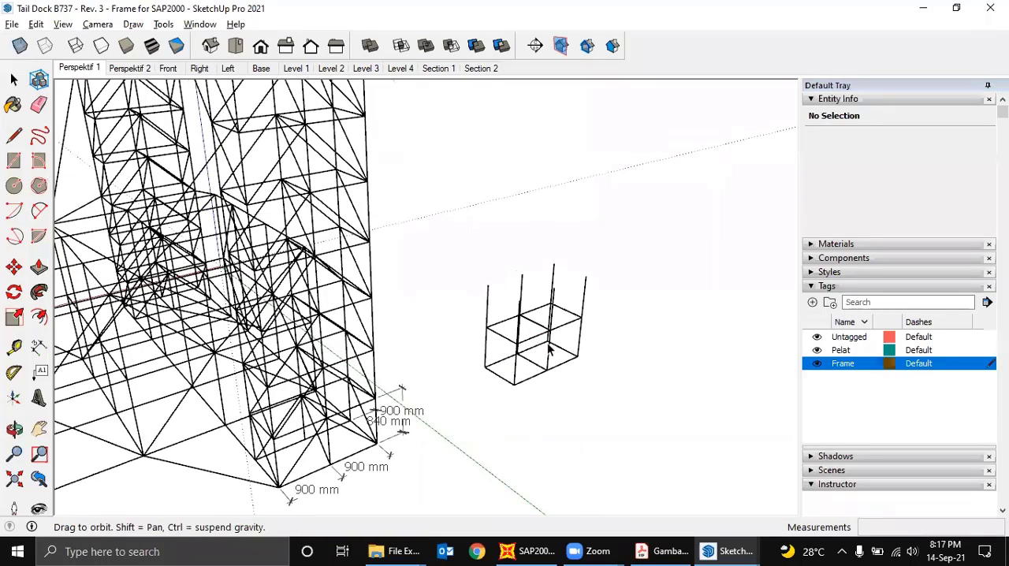
{"action": "scroll", "coordinate": [527, 366], "scroll_direction": "up", "scroll_amount": 3}
{"action": "key", "text": "l"}
{"action": "left_click", "coordinate": [496, 390]}
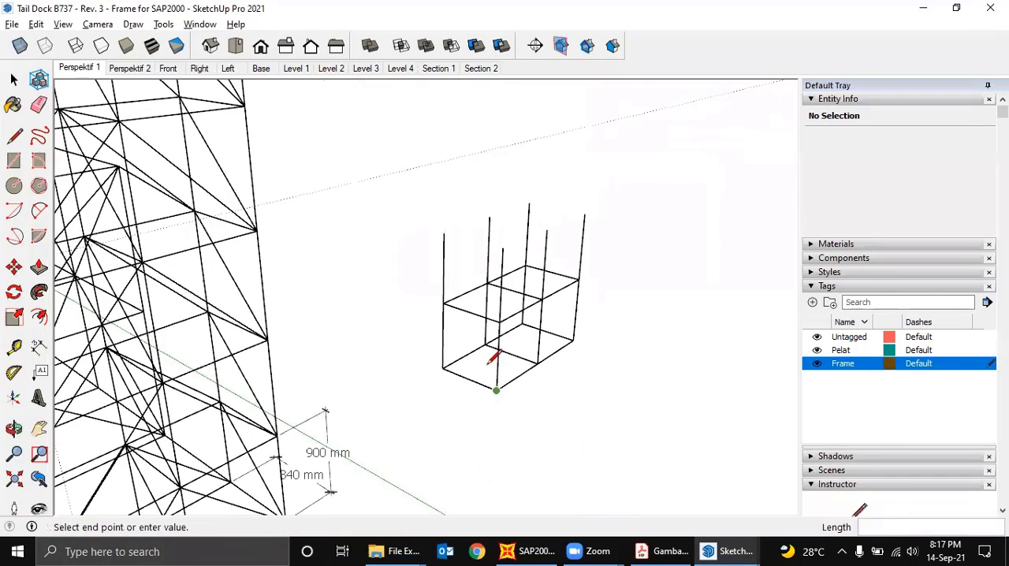
{"action": "left_click", "coordinate": [444, 304]}
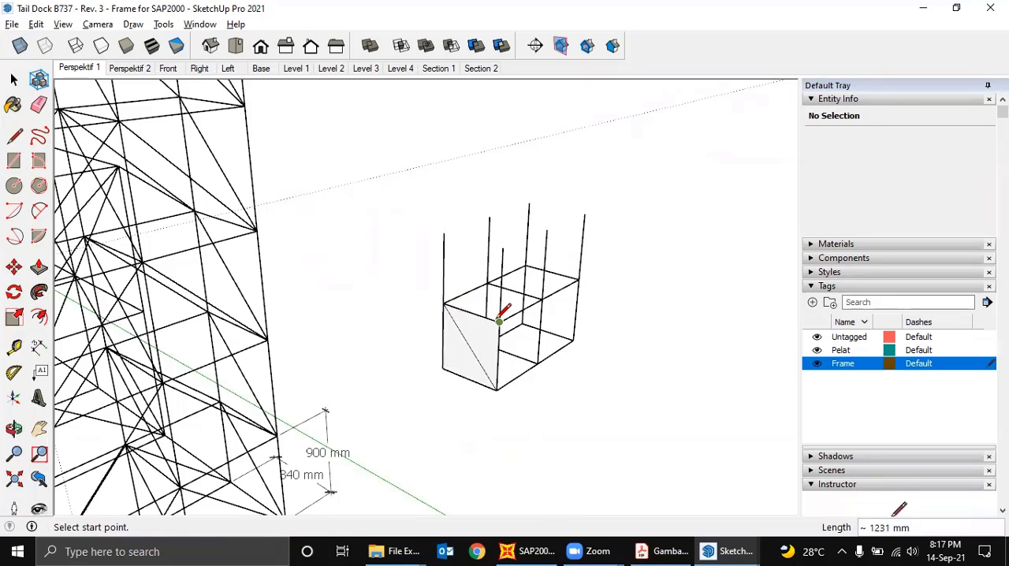
{"action": "left_click", "coordinate": [500, 320]}
{"action": "left_click", "coordinate": [444, 234]}
{"action": "middle_click_drag", "start_coordinate": [477, 236], "coordinate": [371, 293]}
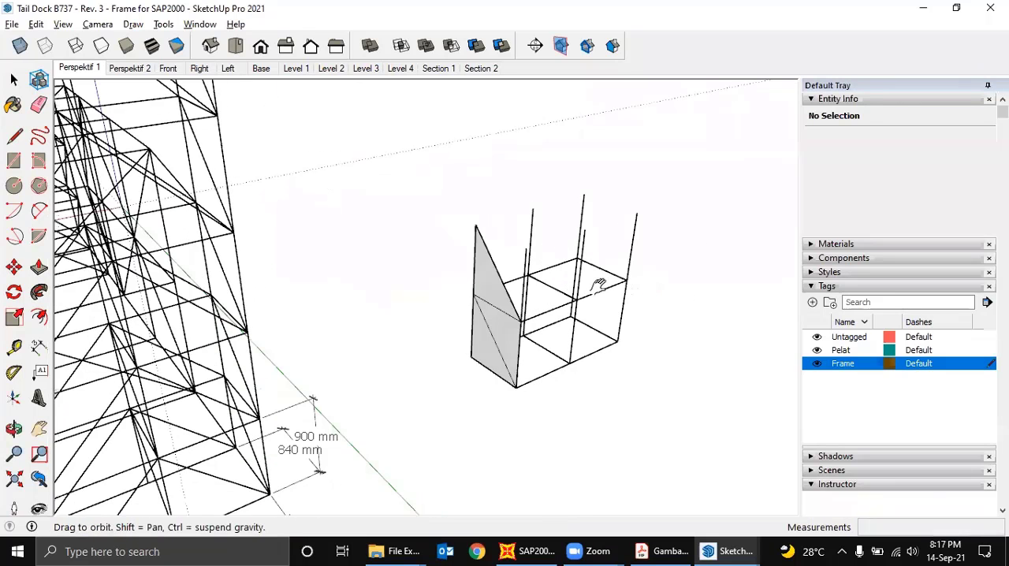
- Draw matching diagonal braces in the upper and lower panels of the bay's opposite short end
{"action": "middle_click_drag", "start_coordinate": [599, 285], "coordinate": [379, 300]}
{"action": "left_click", "coordinate": [331, 341]}
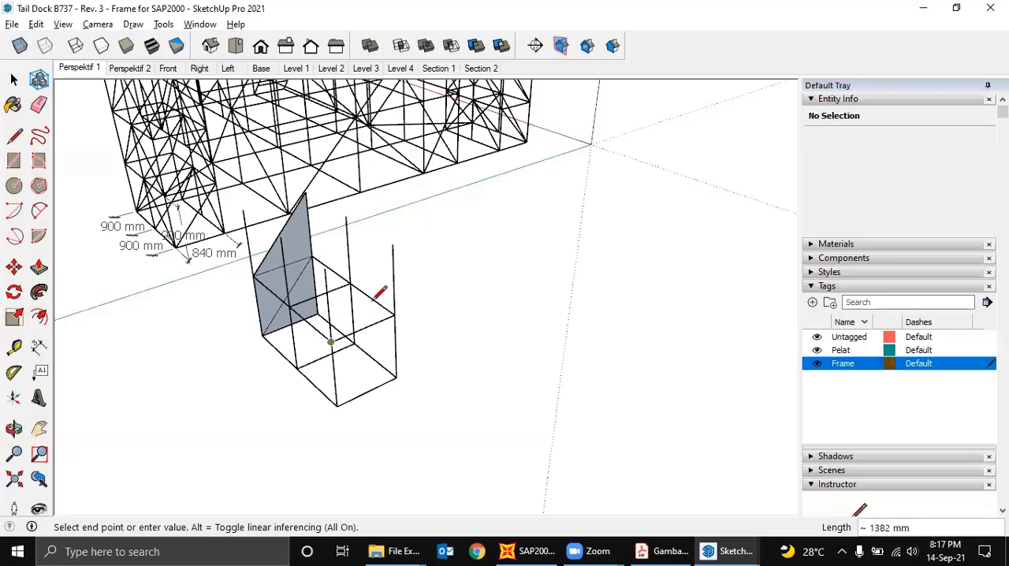
{"action": "left_click", "coordinate": [393, 246]}
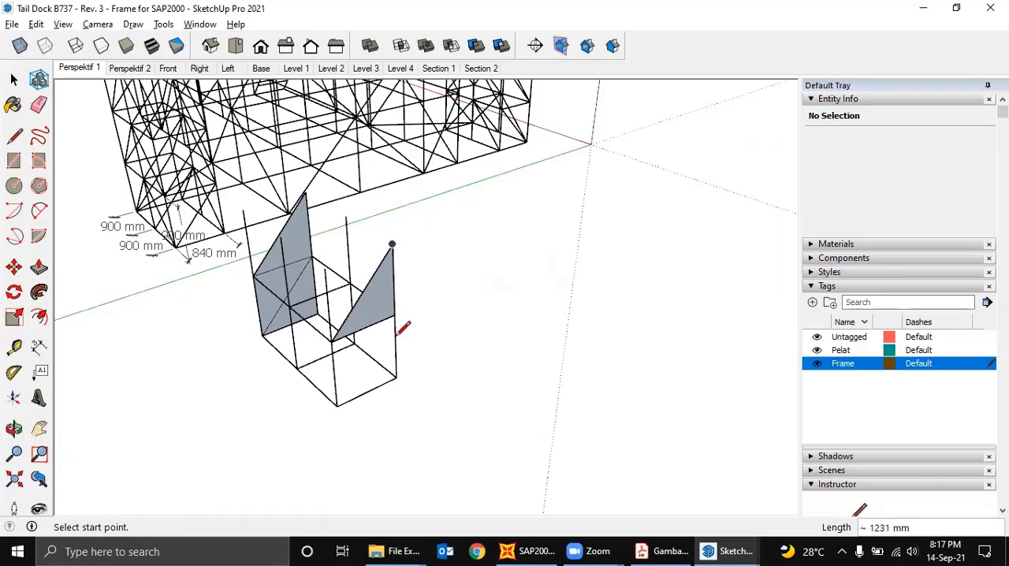
{"action": "left_click", "coordinate": [338, 404]}
{"action": "left_click", "coordinate": [396, 318]}
{"action": "mouse_move", "coordinate": [364, 349]}
{"action": "middle_mouse_down"}
{"action": "mouse_move", "coordinate": [371, 386]}
{"action": "mouse_move", "coordinate": [531, 376]}
{"action": "mouse_move", "coordinate": [541, 358]}
{"action": "mouse_move", "coordinate": [451, 383]}
{"action": "middle_mouse_up"}
- Delete the large face inside the two-level bay and the filled faces on its nearer short end, keeping only the edges
{"action": "key", "text": "space"}
{"action": "left_click", "coordinate": [548, 360]}
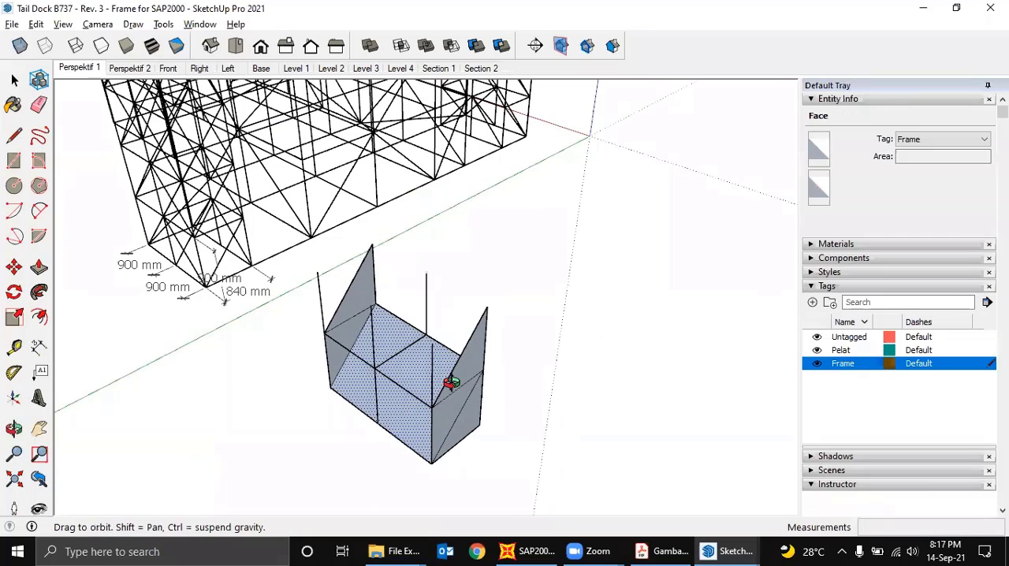
{"action": "key", "text": "Delete"}
{"action": "left_click", "coordinate": [459, 397]}
{"action": "key", "text": "Delete"}
{"action": "left_click", "coordinate": [464, 375]}
{"action": "key", "text": "Delete"}
{"action": "left_click", "coordinate": [471, 410]}
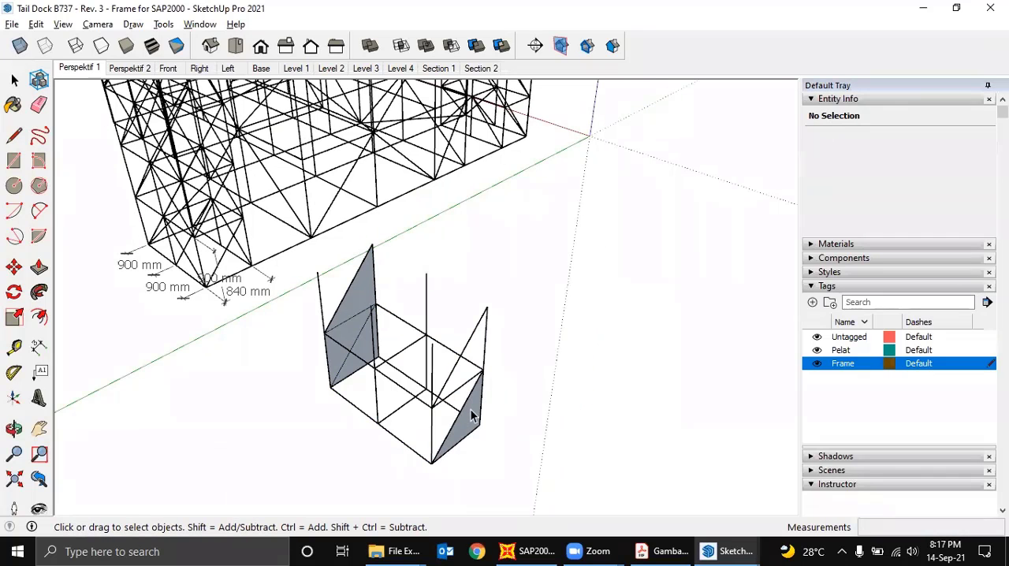
{"action": "key", "text": "Delete"}
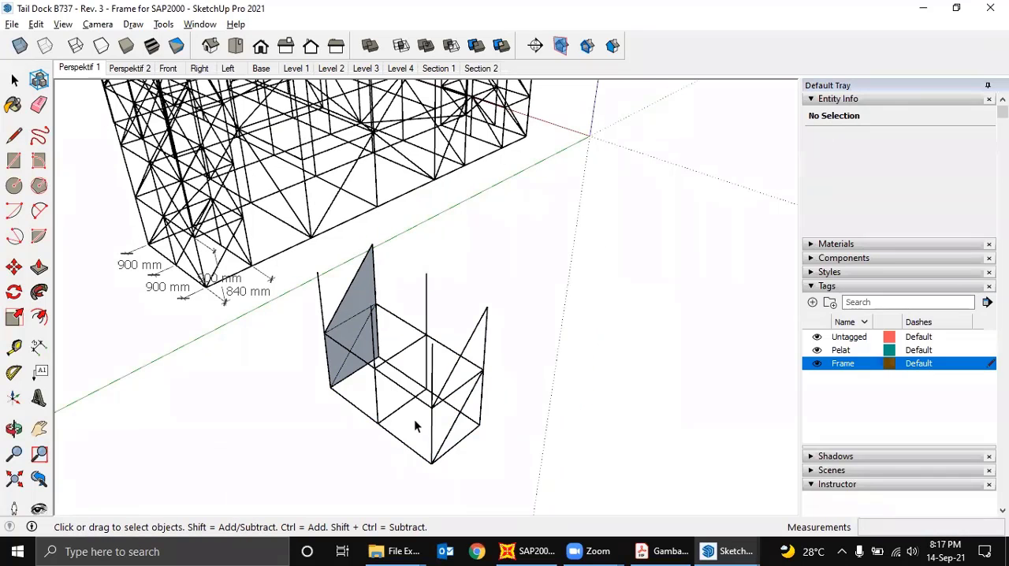
- Delete the filled faces from the braced panels on the bay's opposite short end, keeping the edges
{"action": "key", "text": "Delete"}
{"action": "left_click", "coordinate": [353, 331]}
{"action": "key", "text": "Delete"}
{"action": "left_click", "coordinate": [360, 295]}
{"action": "key", "text": "Delete"}
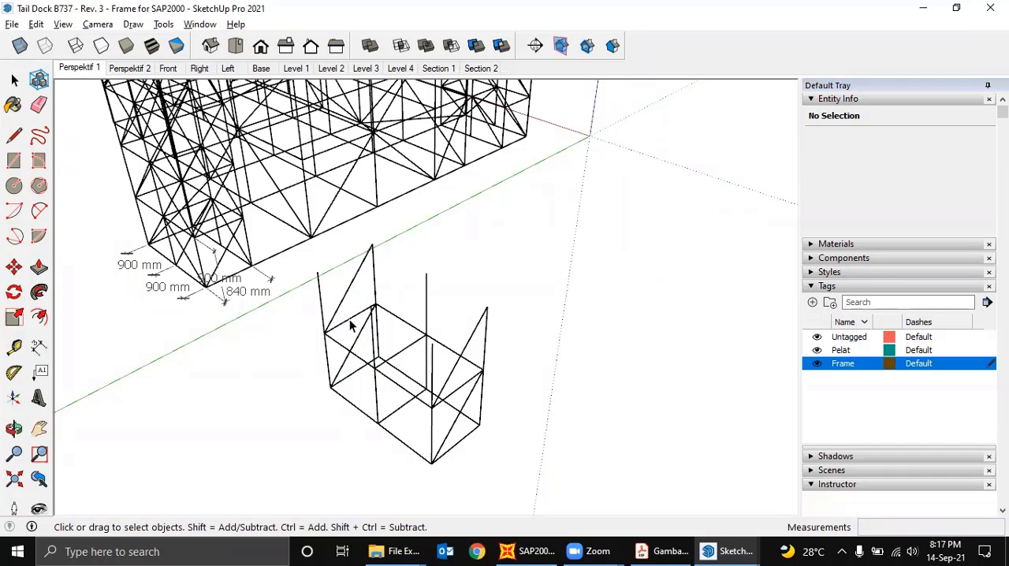
- Draw mirrored diagonal braces rising to the middle vertical across the lower and upper panels of one long side of the bay
{"action": "middle_click_drag", "start_coordinate": [355, 351], "coordinate": [384, 344]}
{"action": "middle_click_drag", "start_coordinate": [497, 329], "coordinate": [534, 327]}
{"action": "key", "text": "l"}
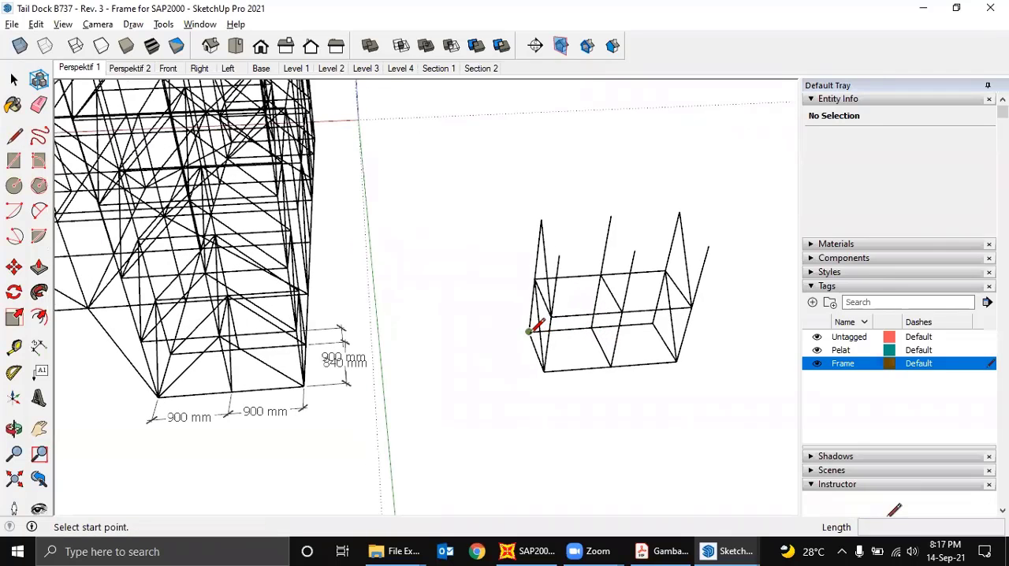
{"action": "left_click", "coordinate": [528, 331]}
{"action": "left_click", "coordinate": [599, 276]}
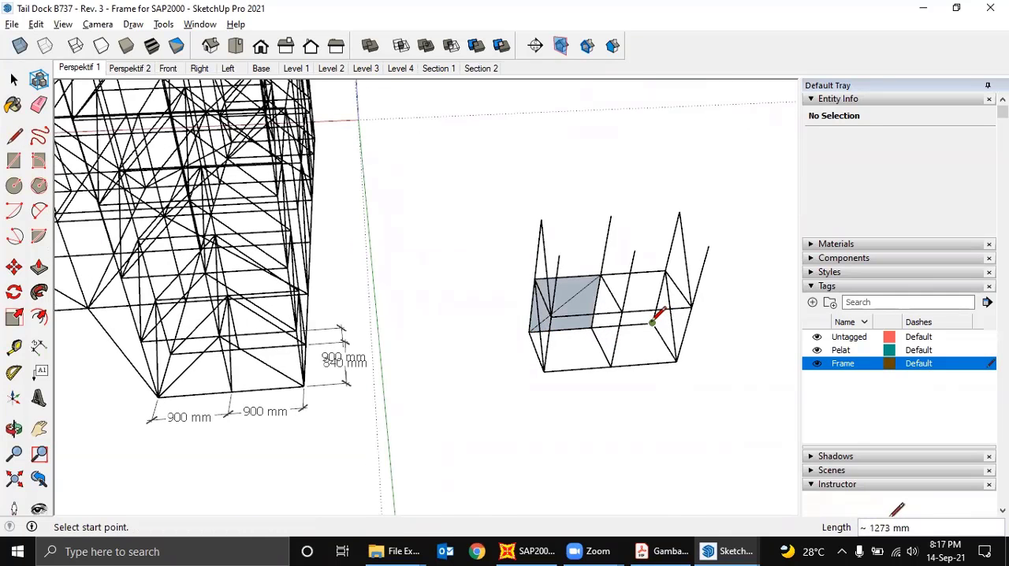
{"action": "left_click", "coordinate": [652, 323]}
{"action": "left_click", "coordinate": [600, 276]}
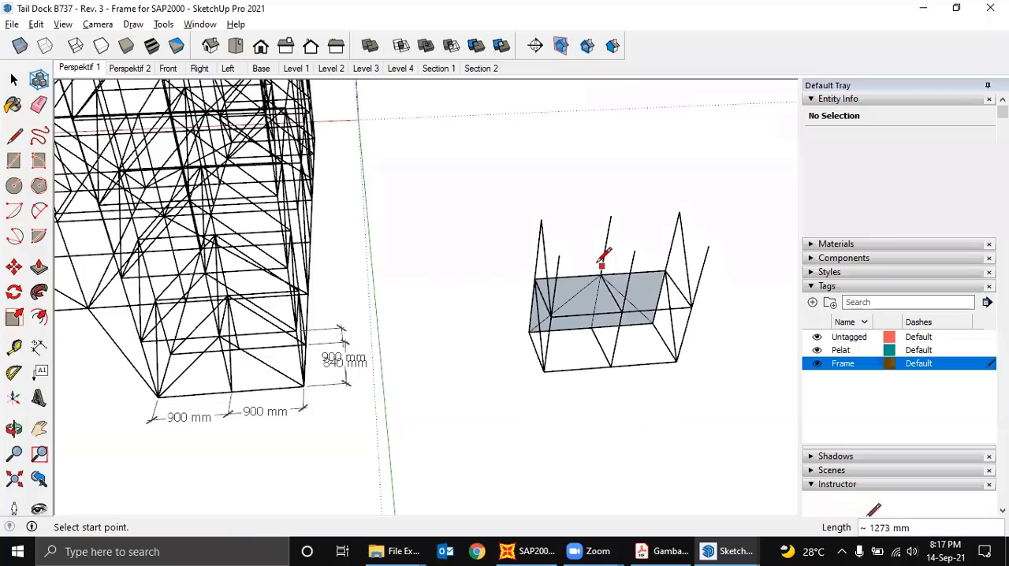
{"action": "left_click", "coordinate": [534, 278]}
{"action": "left_click", "coordinate": [610, 216]}
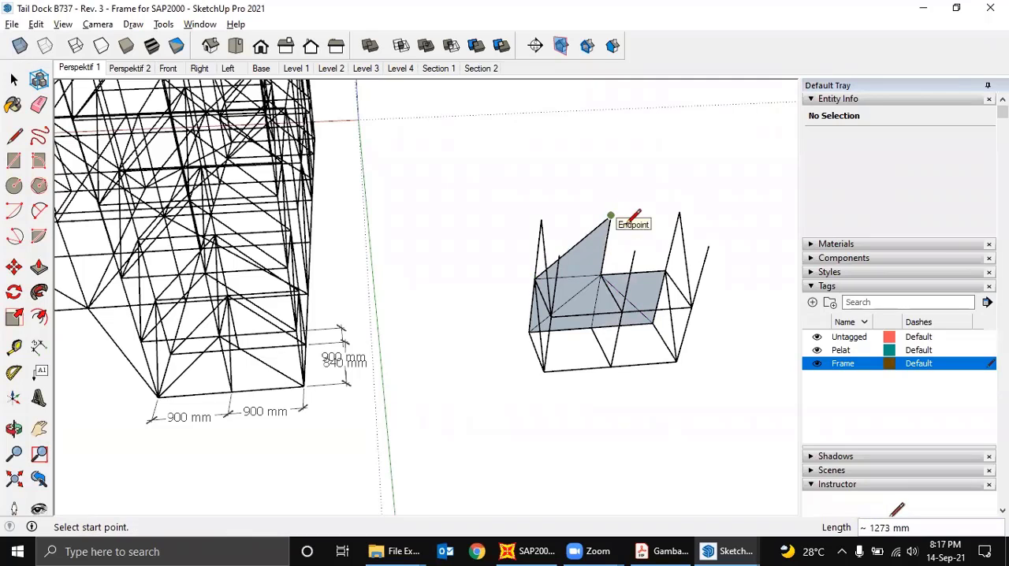
{"action": "left_click", "coordinate": [665, 270]}
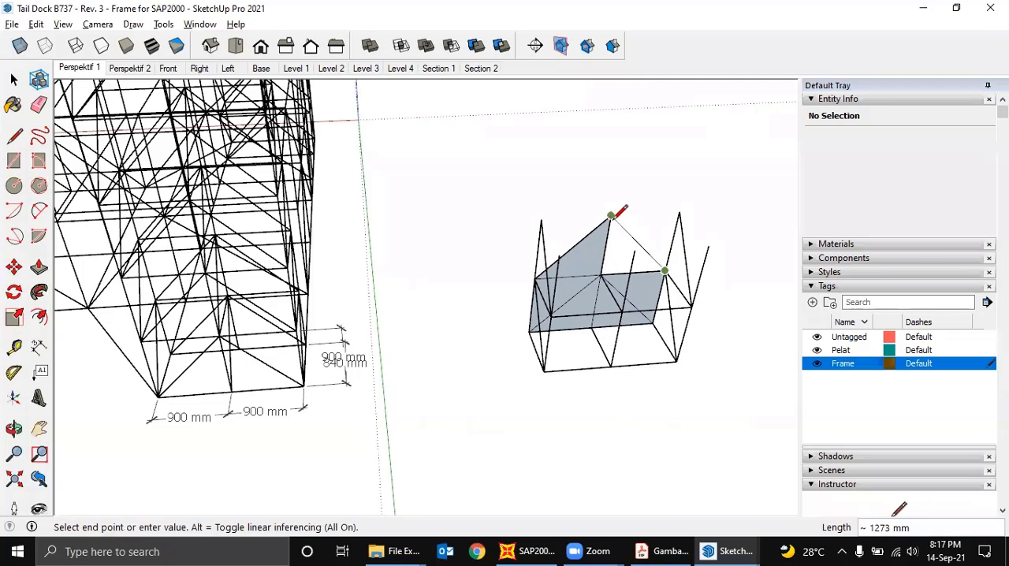
{"action": "left_click", "coordinate": [610, 217]}
- Delete all the filled faces around the new diagonals on the long side, keeping only the edges
{"action": "key", "text": "space"}
{"action": "middle_click_drag", "start_coordinate": [617, 256], "coordinate": [628, 262]}
{"action": "key", "text": "Delete"}
{"action": "left_click", "coordinate": [628, 263]}
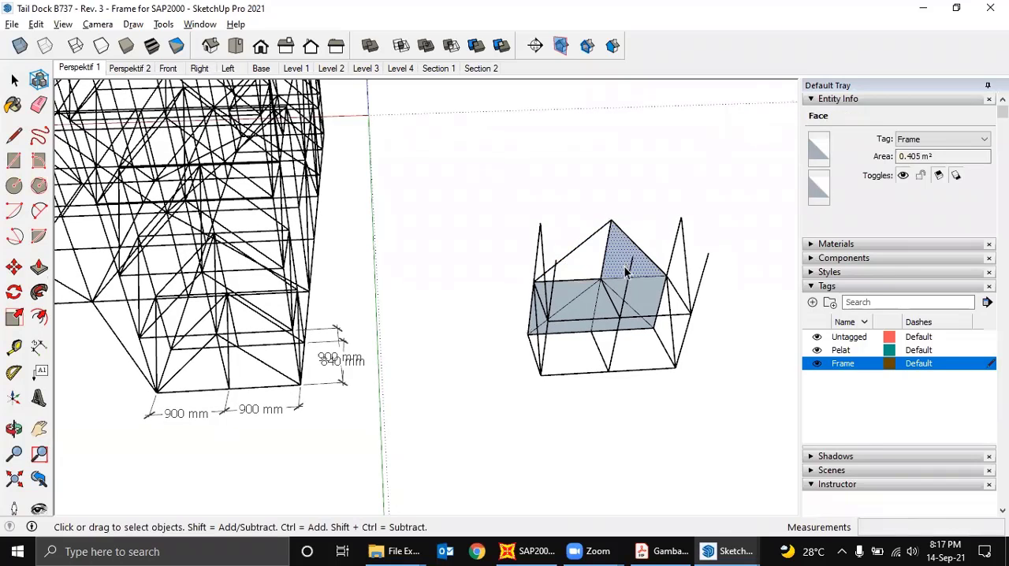
{"action": "key", "text": "Delete"}
{"action": "left_click", "coordinate": [641, 289]}
{"action": "key", "text": "Delete"}
{"action": "left_click", "coordinate": [612, 326]}
{"action": "key", "text": "Delete"}
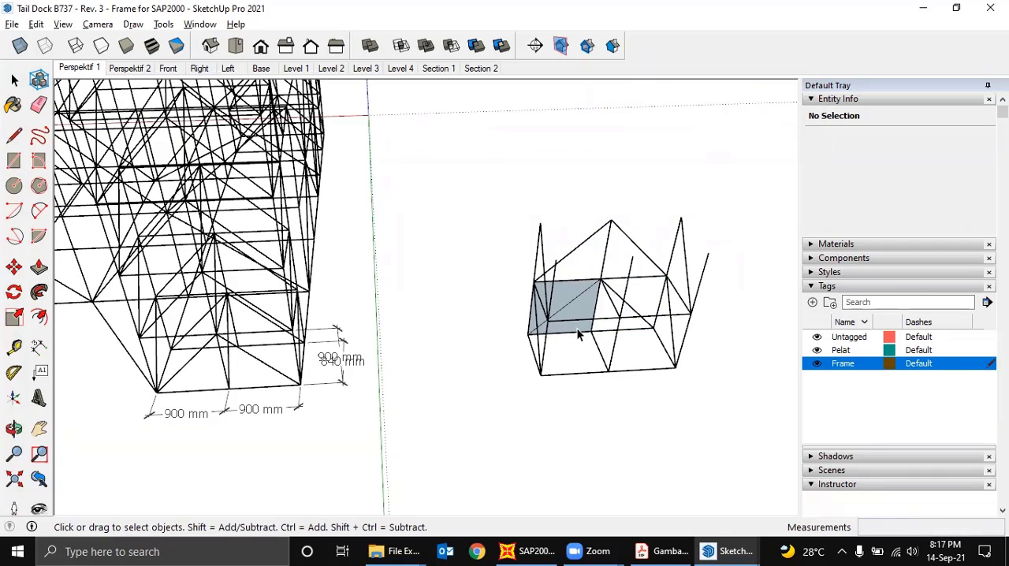
{"action": "left_click", "coordinate": [578, 330]}
{"action": "key", "text": "Delete"}
{"action": "left_click", "coordinate": [565, 293]}
{"action": "key", "text": "Delete"}
- Copy the four long-side diagonals 840 mm across onto the bay's opposite long side
{"action": "middle_click_drag", "start_coordinate": [574, 307], "coordinate": [567, 330]}
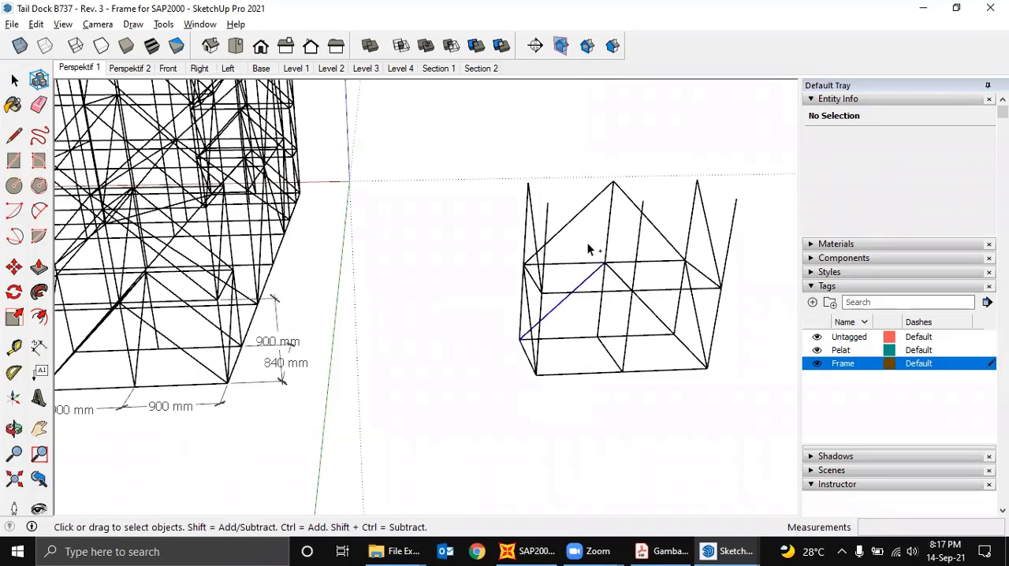
{"action": "left_click", "coordinate": [574, 215]}
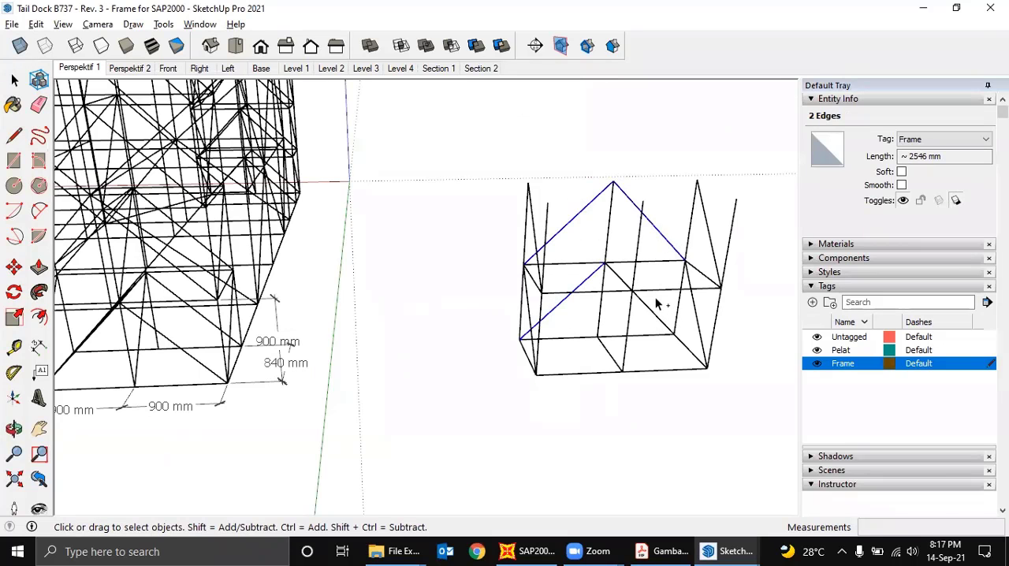
{"action": "left_click", "coordinate": [639, 329], "text": "ctrl"}
{"action": "middle_click_drag", "start_coordinate": [639, 328], "coordinate": [670, 306]}
{"action": "key", "text": "m"}
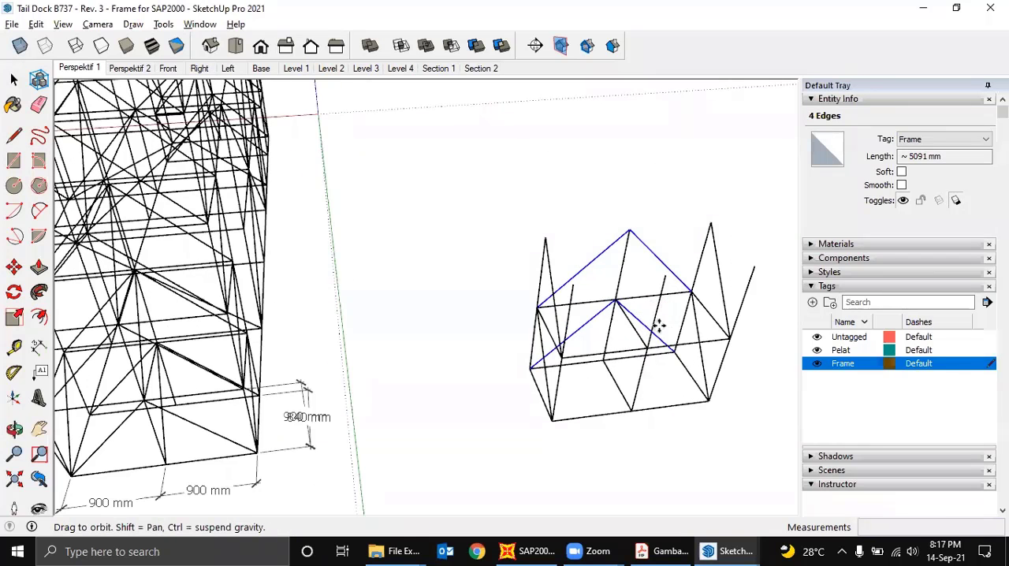
{"action": "key", "text": "ctrl"}
{"action": "left_click", "coordinate": [506, 309]}
{"action": "left_click", "coordinate": [531, 354]}
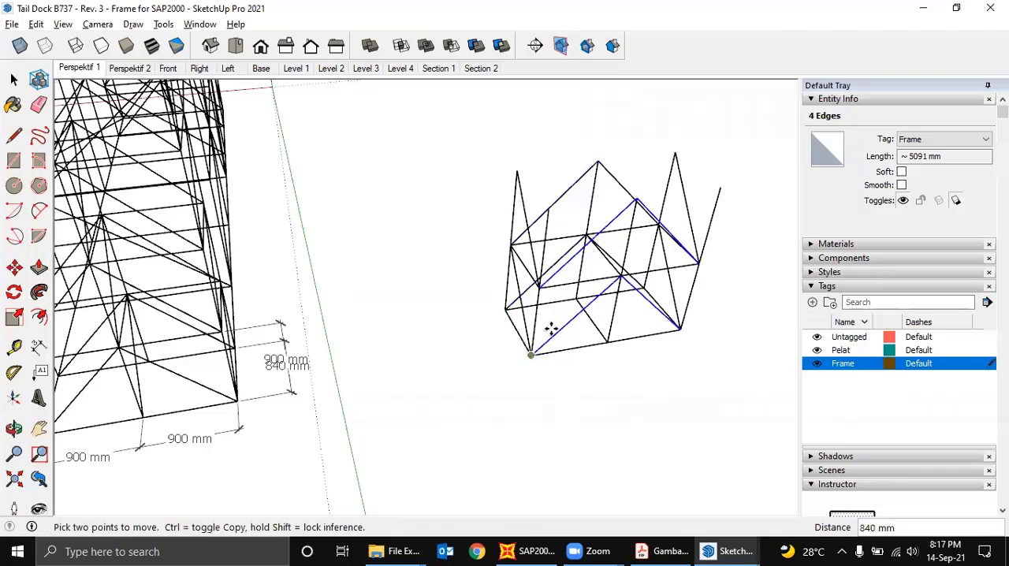
{"action": "middle_click_drag", "start_coordinate": [553, 331], "coordinate": [509, 273]}
- Copy the whole braced two-level bay upward onto its own top and repeat the copy to stack a full-height tower
{"action": "key", "text": "space"}
{"action": "left_click_drag", "start_coordinate": [493, 187], "coordinate": [495, 188]}
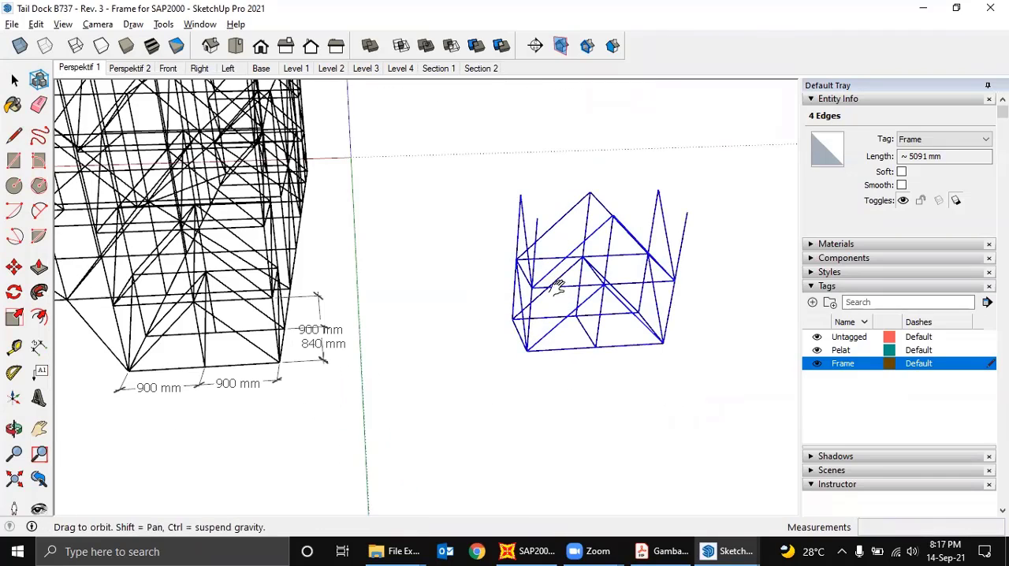
{"action": "middle_click_drag", "start_coordinate": [558, 287], "coordinate": [669, 342]}
{"action": "key", "text": "m"}
{"action": "left_click", "coordinate": [665, 367]}
{"action": "key", "text": "ctrl"}
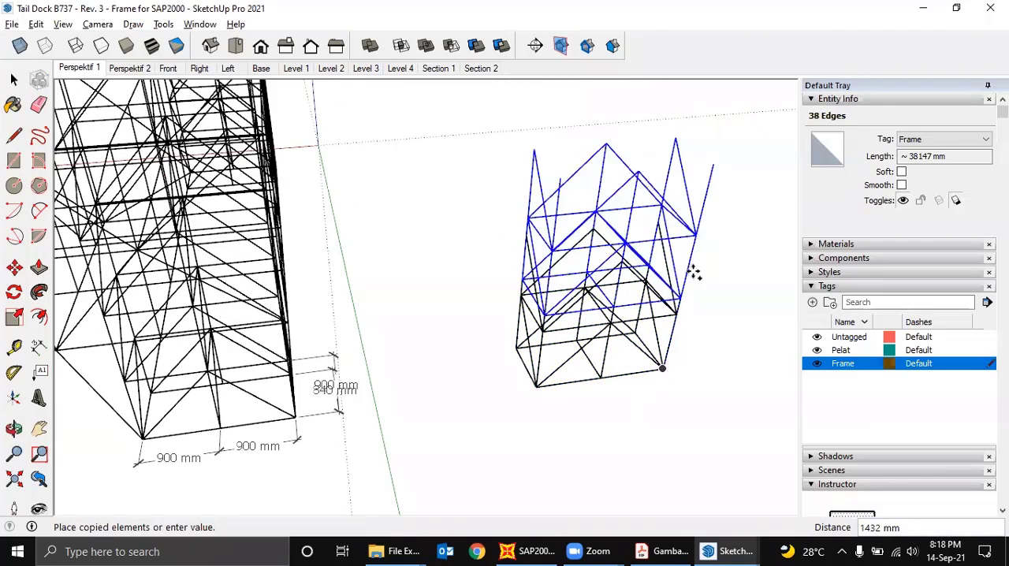
{"action": "left_click", "coordinate": [693, 254]}
{"action": "scroll", "coordinate": [694, 257], "scroll_direction": "down", "scroll_amount": 3}
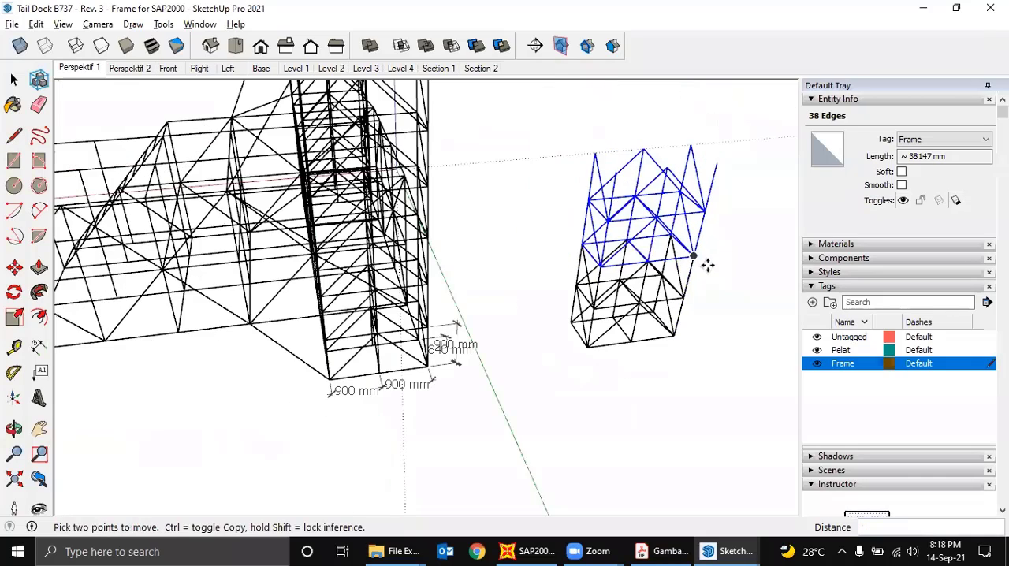
{"action": "middle_click_drag", "start_coordinate": [702, 262], "coordinate": [593, 289]}
{"action": "key", "text": "Return"}
{"action": "key", "text": "Escape"}
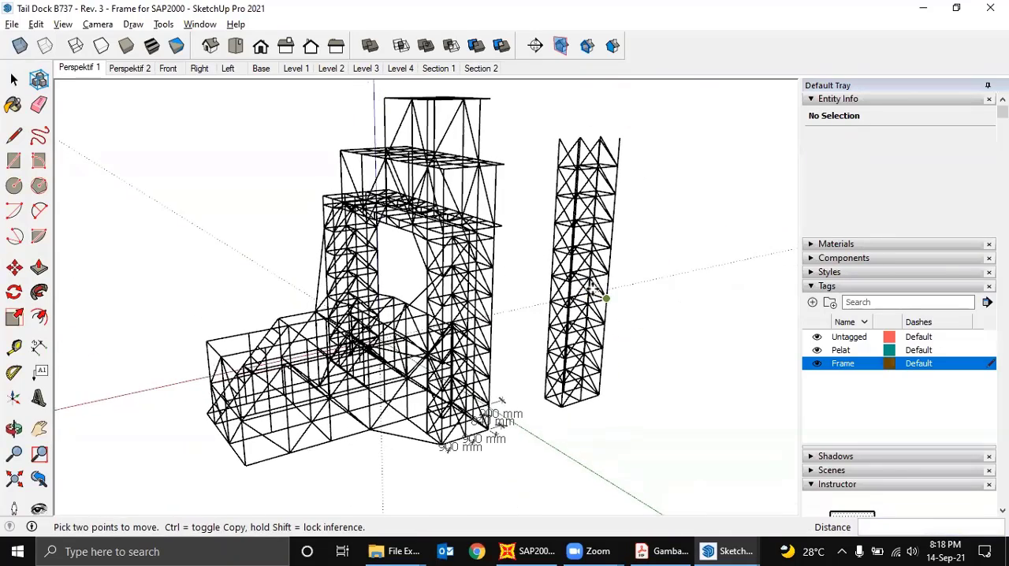
- Examine the stacked sample tower's bracing and individual edges from several sides, compared with the original frame's tower
{"action": "scroll", "coordinate": [556, 260], "scroll_direction": "up", "scroll_amount": 3}
{"action": "middle_click_drag", "start_coordinate": [487, 244], "coordinate": [527, 248], "text": "shift"}
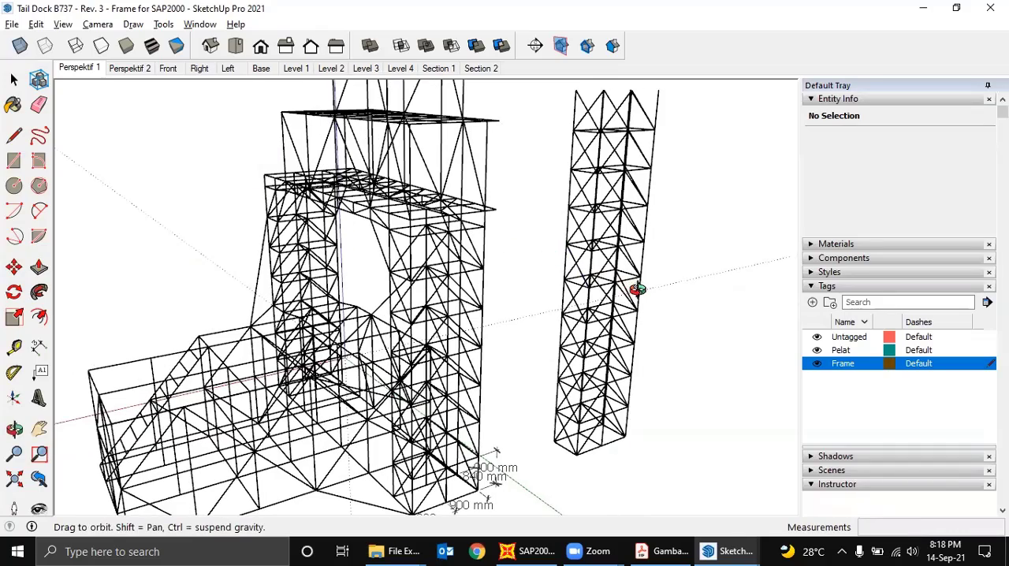
{"action": "scroll", "coordinate": [637, 290], "scroll_direction": "up", "scroll_amount": 2}
{"action": "middle_click_drag", "start_coordinate": [637, 289], "coordinate": [535, 297]}
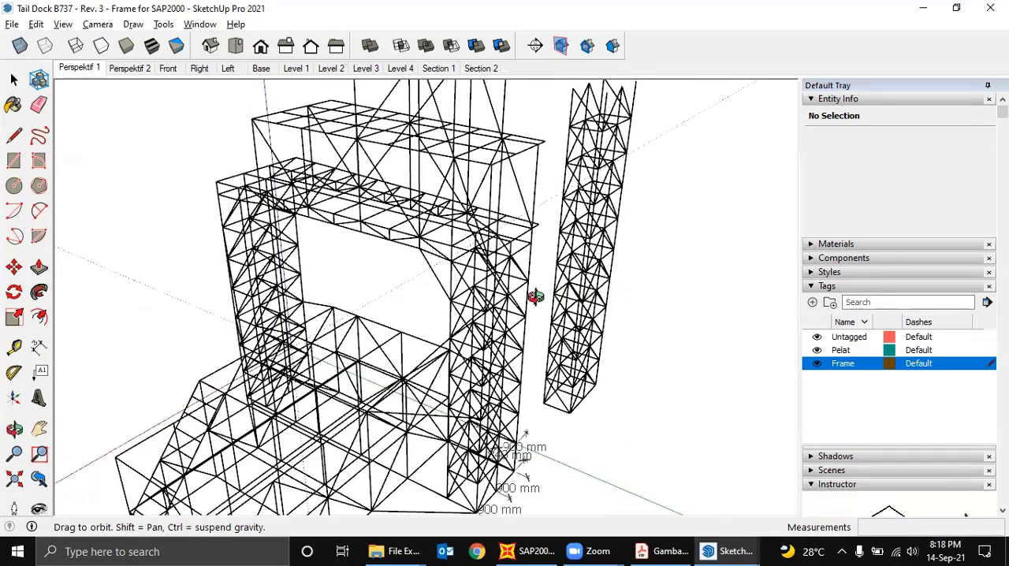
{"action": "middle_click_drag", "start_coordinate": [655, 313], "coordinate": [626, 145]}
{"action": "middle_click_drag", "start_coordinate": [671, 281], "coordinate": [653, 363], "text": "shift"}
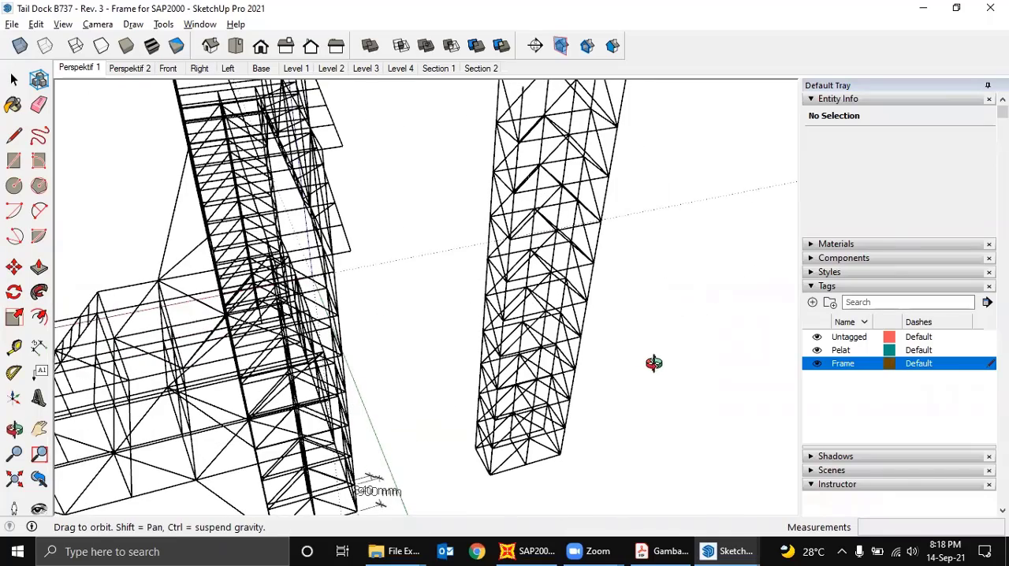
{"action": "scroll", "coordinate": [595, 268], "scroll_direction": "up", "scroll_amount": 1}
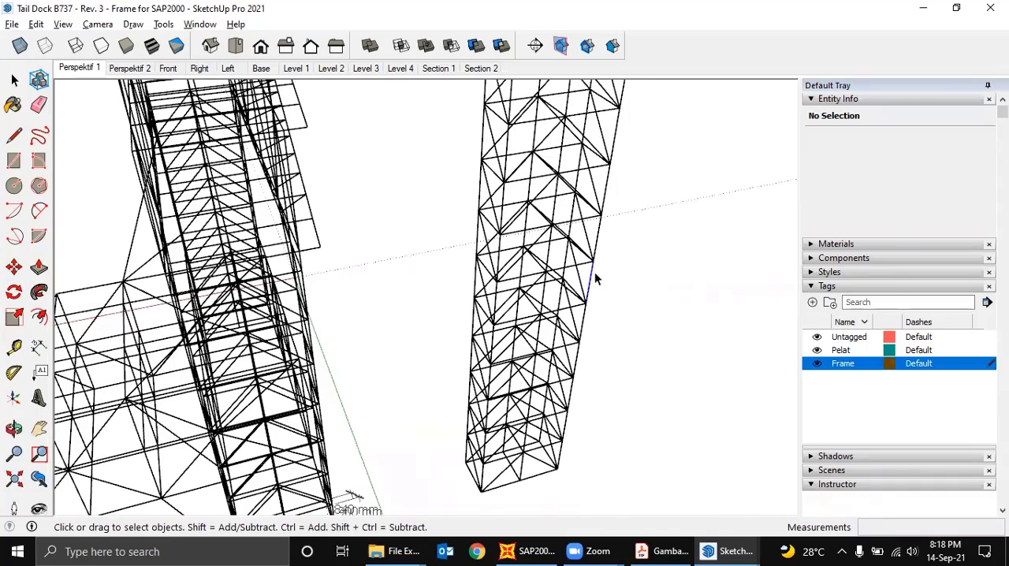
{"action": "scroll", "coordinate": [599, 241], "scroll_direction": "up", "scroll_amount": 1}
{"action": "left_click", "coordinate": [601, 213]}
{"action": "middle_click_drag", "start_coordinate": [600, 213], "coordinate": [641, 233]}
{"action": "scroll", "coordinate": [452, 207], "scroll_direction": "down", "scroll_amount": 2}
{"action": "left_click", "coordinate": [450, 213]}
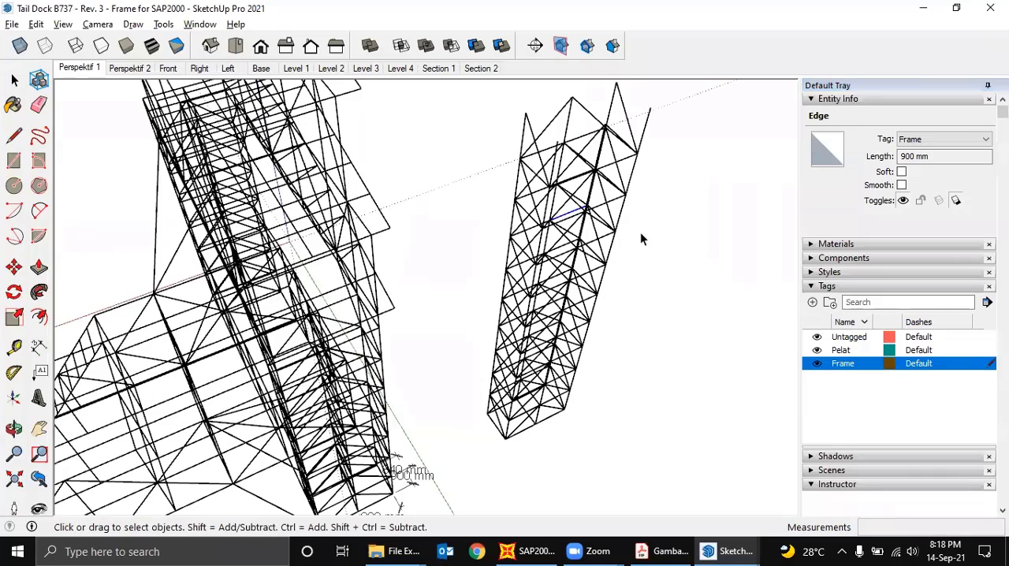
{"action": "middle_click_drag", "start_coordinate": [610, 262], "coordinate": [605, 219]}
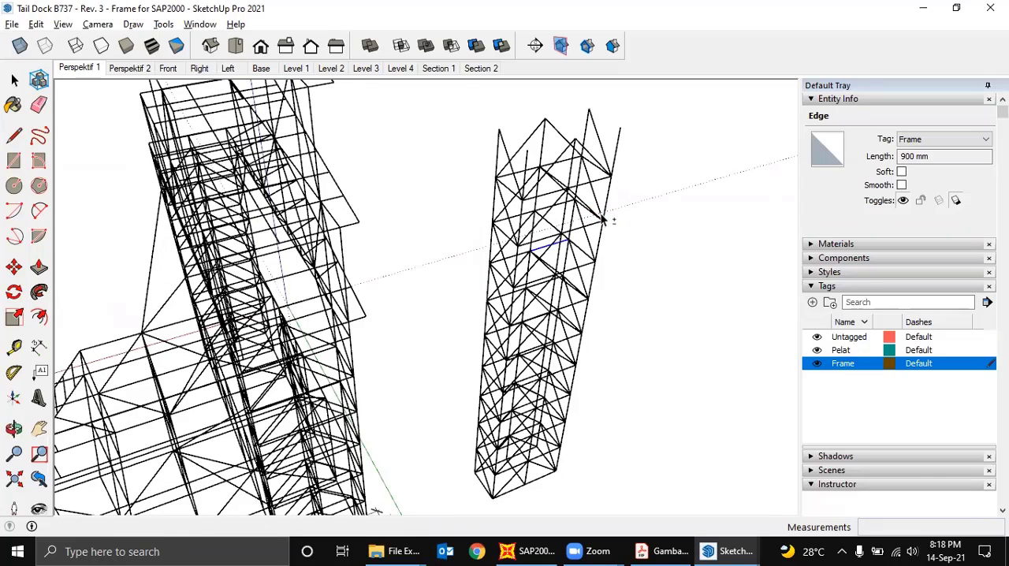
{"action": "scroll", "coordinate": [597, 264], "scroll_direction": "down", "scroll_amount": 3}
{"action": "scroll", "coordinate": [583, 272], "scroll_direction": "down", "scroll_amount": 2}
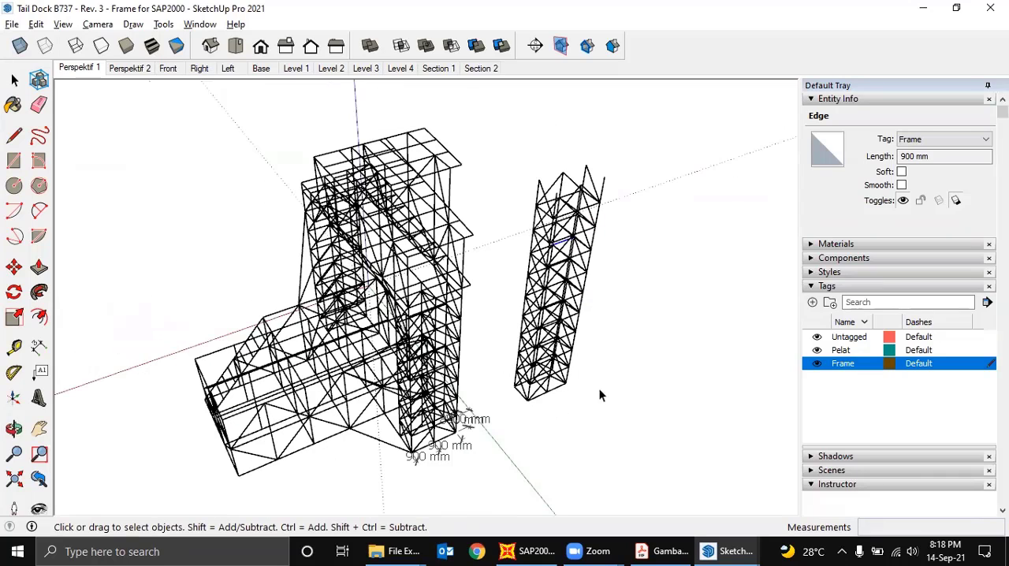
- Delete the entire sample tower and the remaining length dimensions at the base of the original tower
{"action": "left_click_drag", "start_coordinate": [518, 156], "coordinate": [518, 157]}
{"action": "middle_click_drag", "start_coordinate": [536, 199], "coordinate": [549, 209]}
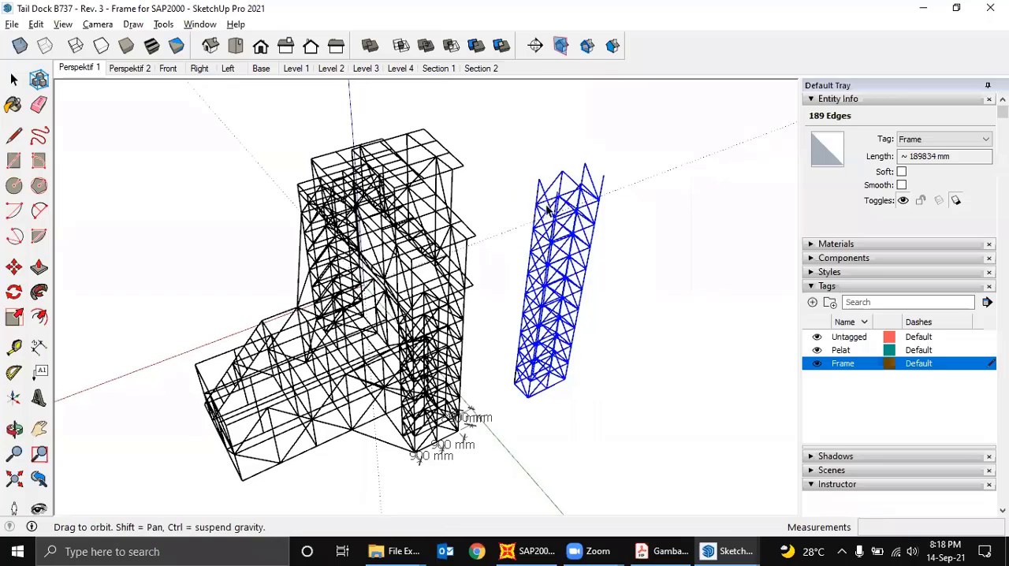
{"action": "key", "text": "Delete"}
{"action": "scroll", "coordinate": [528, 378], "scroll_direction": "up", "scroll_amount": 5}
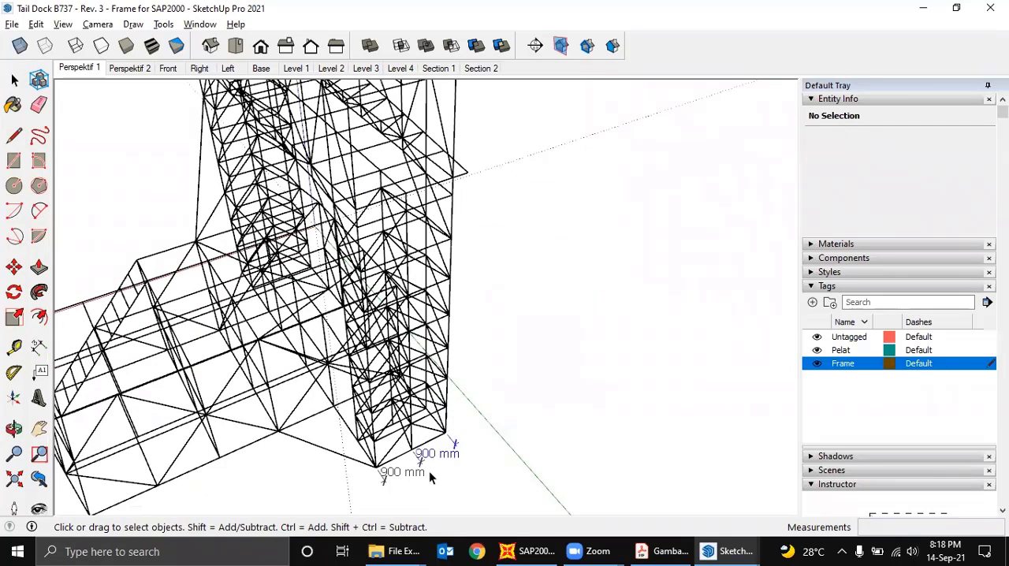
{"action": "scroll", "coordinate": [412, 465], "scroll_direction": "down", "scroll_amount": 2}
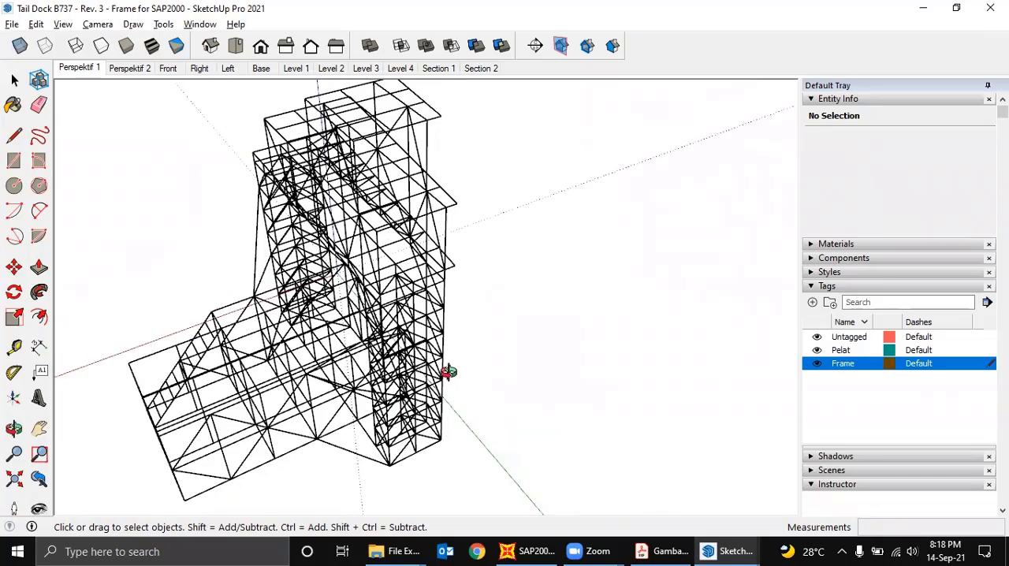
{"action": "middle_click_drag", "start_coordinate": [447, 371], "coordinate": [691, 543]}
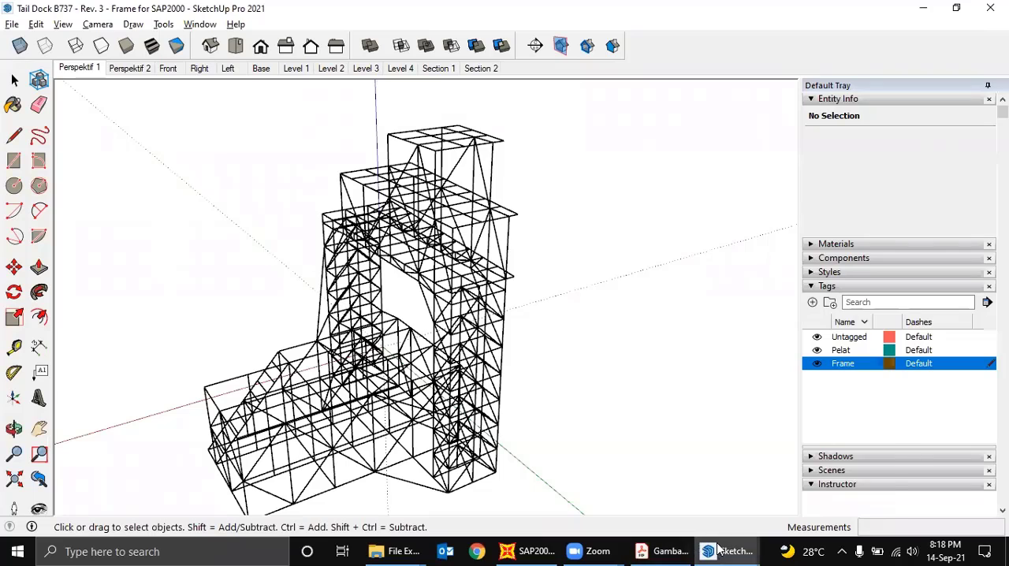
- Switch to the detailed Tail Dock B737 Rev. 3 model, inspect its upper platforms, and return to the line frame file
{"action": "mouse_move", "coordinate": [718, 549]}
{"action": "left_click", "coordinate": [836, 504]}
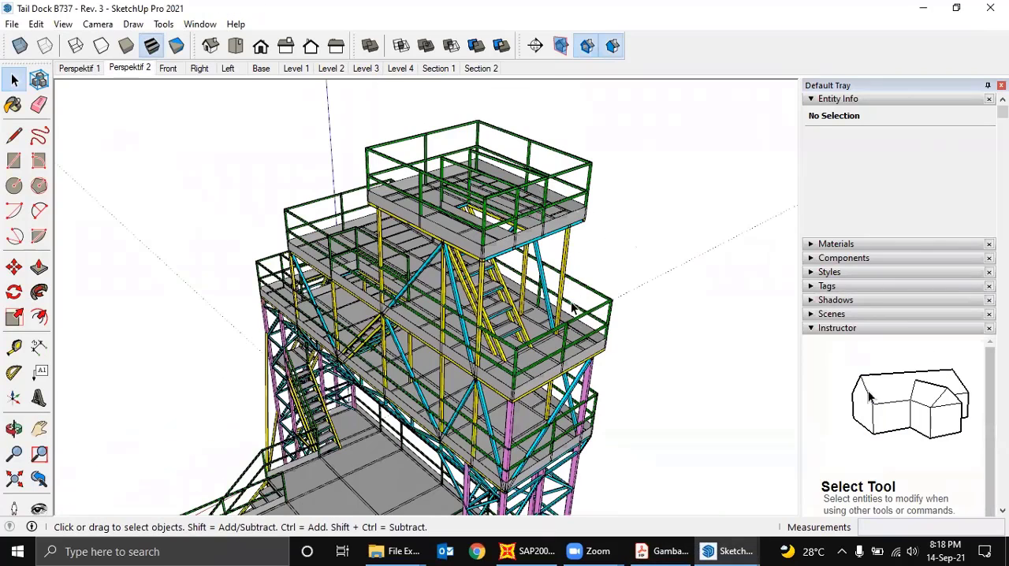
{"action": "scroll", "coordinate": [574, 309], "scroll_direction": "up", "scroll_amount": 3}
{"action": "left_click", "coordinate": [708, 550]}
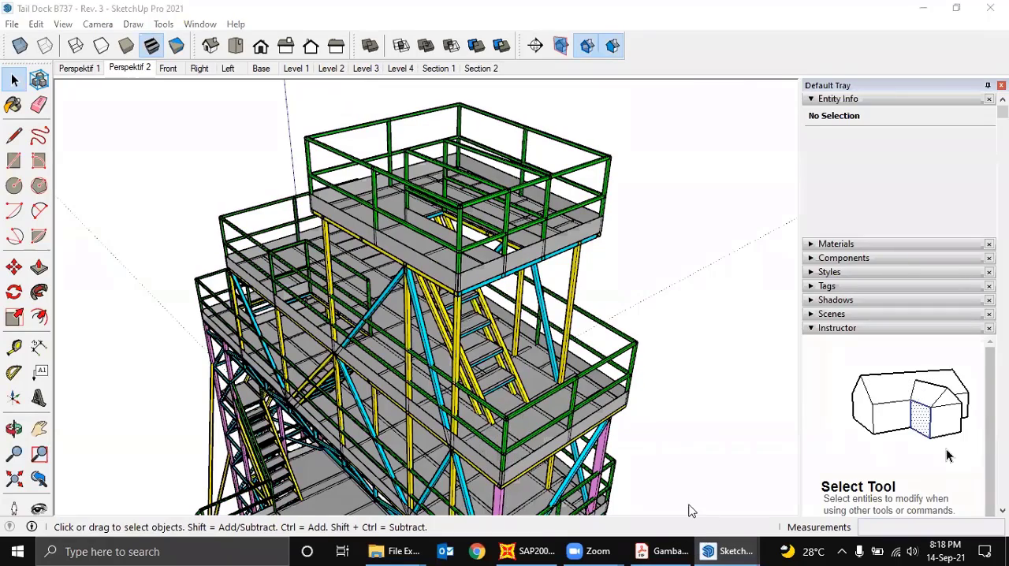
{"action": "left_click", "coordinate": [684, 512]}
- Set the line frame model's length unit to meters in Model Info
{"action": "mouse_move", "coordinate": [489, 288]}
{"action": "middle_mouse_down"}
{"action": "mouse_move", "coordinate": [518, 266]}
{"action": "mouse_move", "coordinate": [581, 271]}
{"action": "mouse_move", "coordinate": [441, 259]}
{"action": "mouse_move", "coordinate": [639, 253]}
{"action": "mouse_move", "coordinate": [473, 256]}
{"action": "middle_mouse_up"}
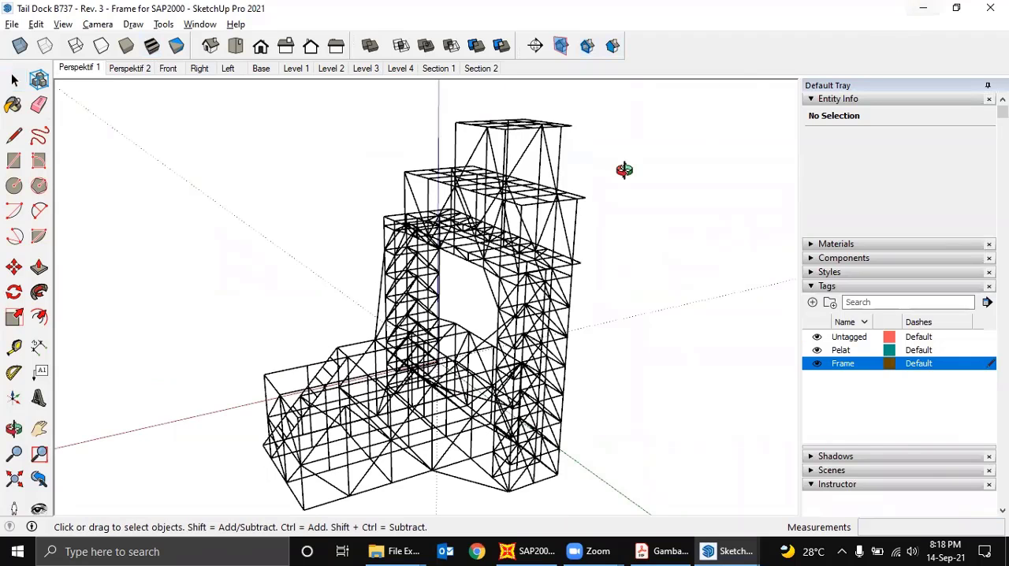
{"action": "middle_click_drag", "start_coordinate": [624, 170], "coordinate": [824, 76]}
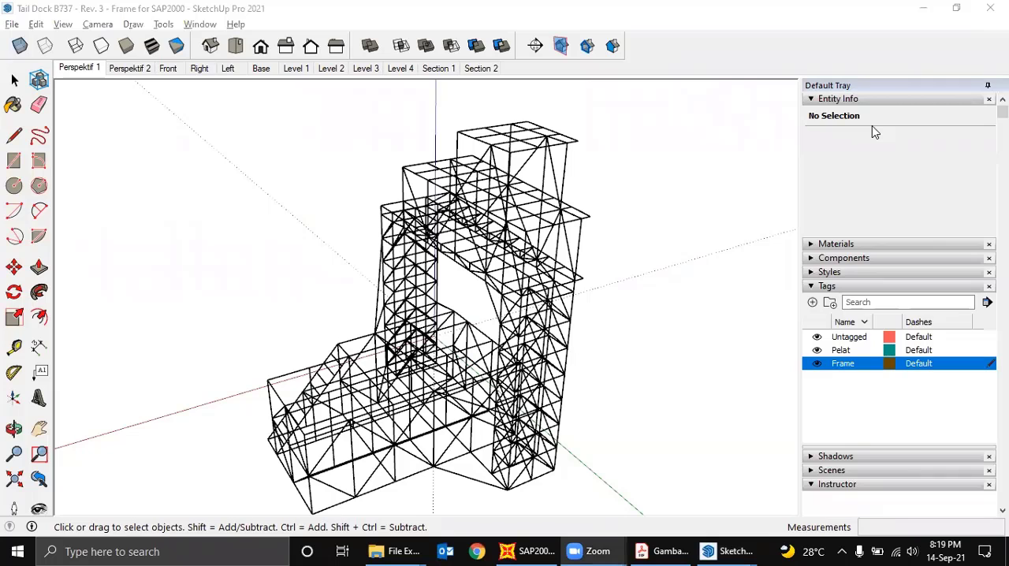
{"action": "left_click", "coordinate": [199, 24]}
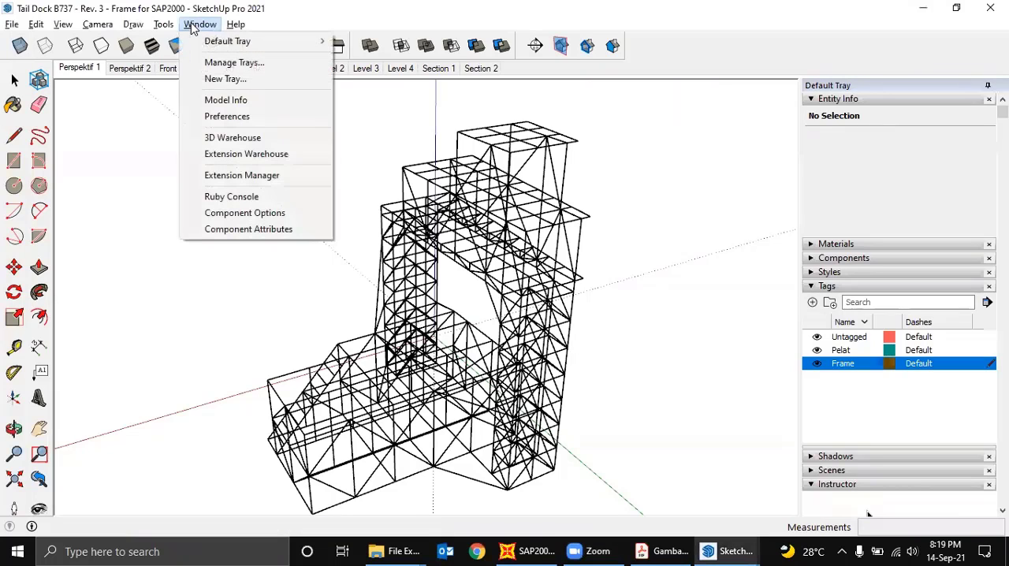
{"action": "left_click", "coordinate": [221, 101]}
{"action": "left_click", "coordinate": [429, 156]}
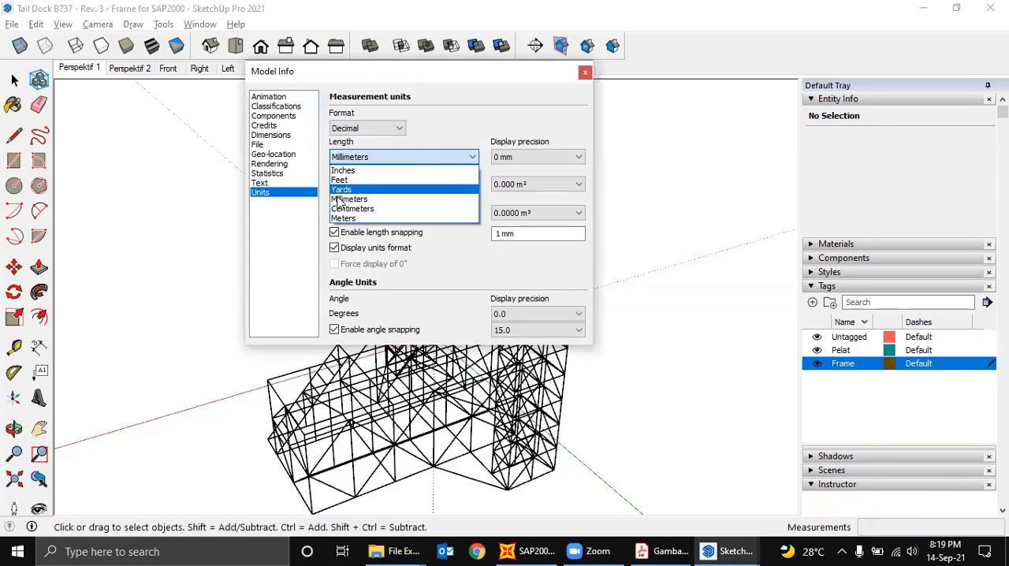
{"action": "left_click", "coordinate": [344, 218]}
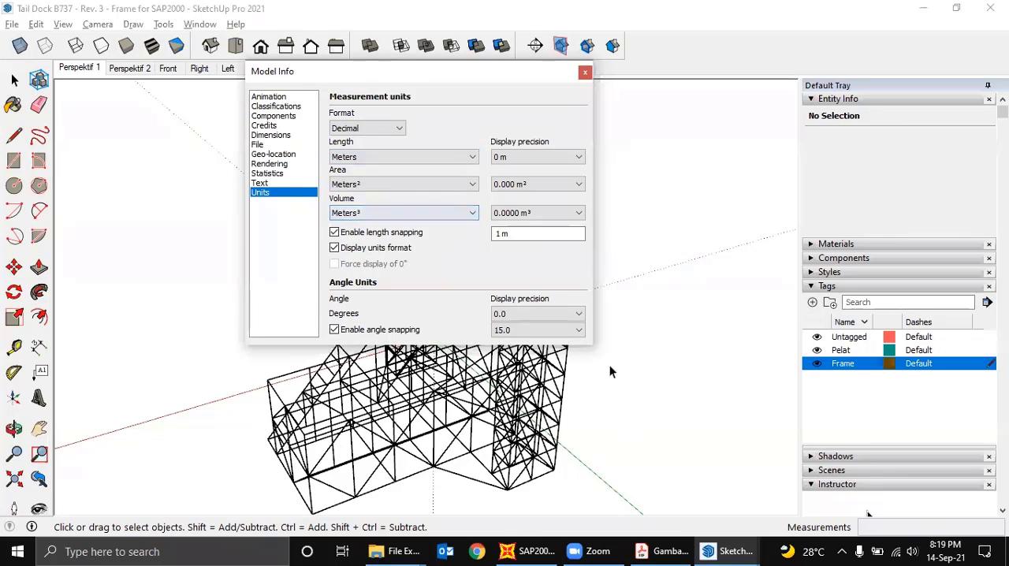
{"action": "left_click", "coordinate": [584, 72]}
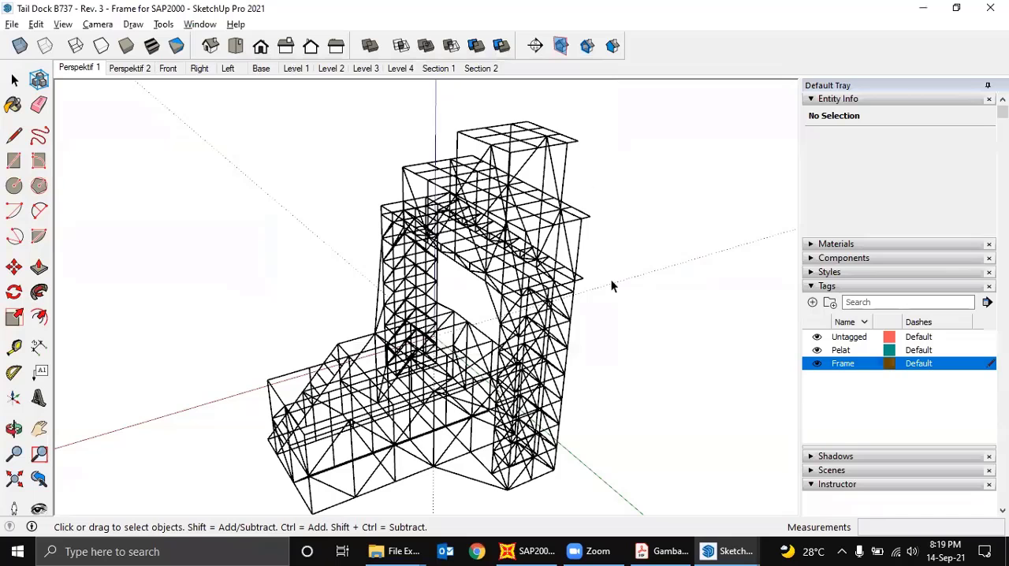
- Switch to SAP2000, select KN, m, C as its units, and return to the line frame in SketchUp
{"action": "left_click", "coordinate": [532, 549]}
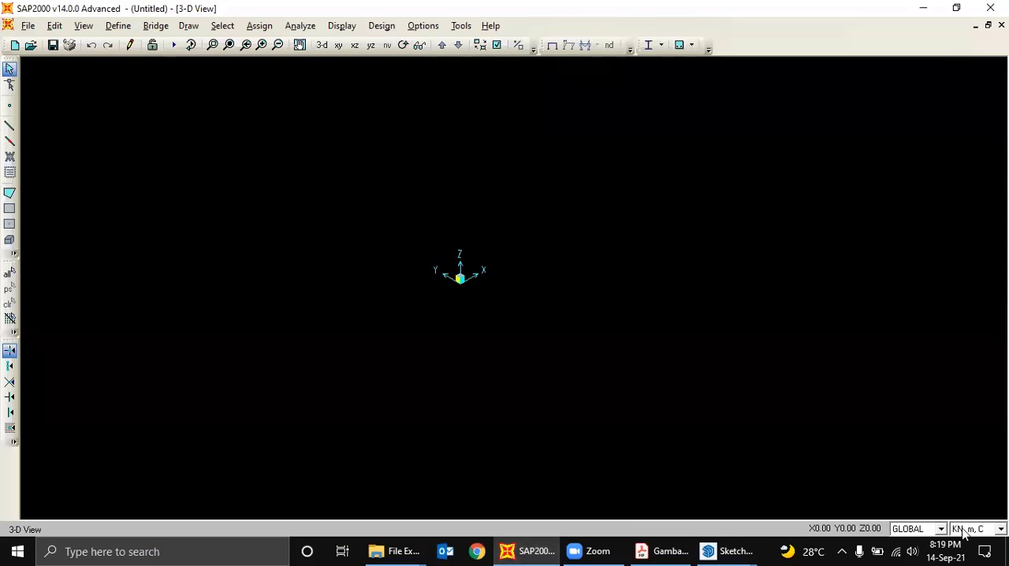
{"action": "left_click", "coordinate": [964, 530]}
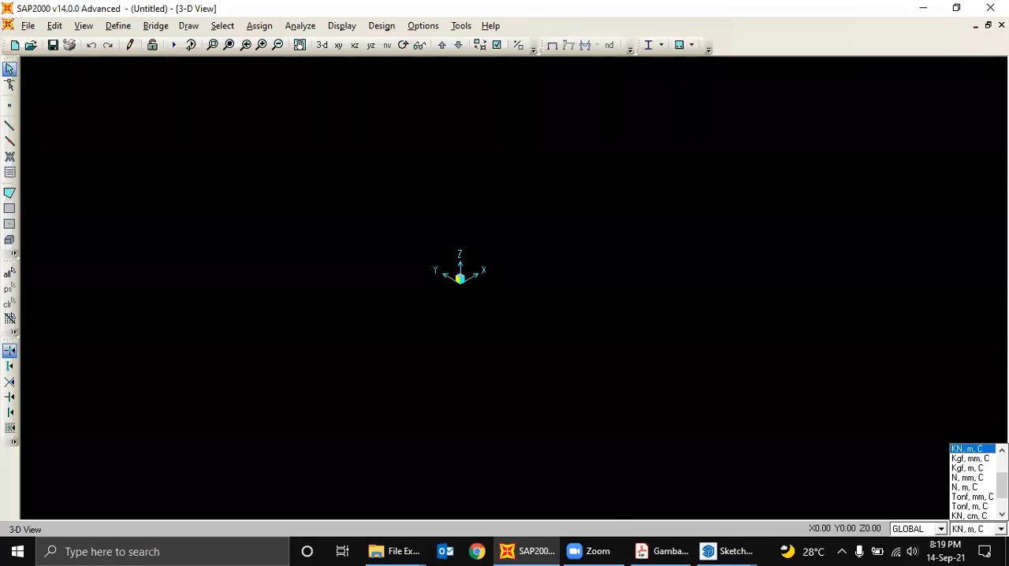
{"action": "left_click", "coordinate": [968, 448]}
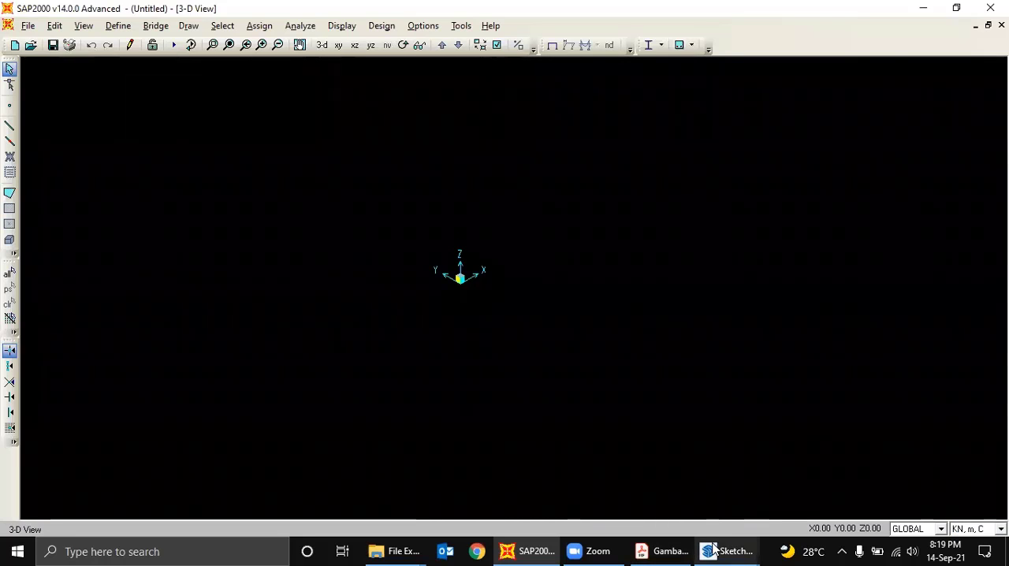
{"action": "mouse_move", "coordinate": [714, 550]}
{"action": "left_click", "coordinate": [868, 513]}
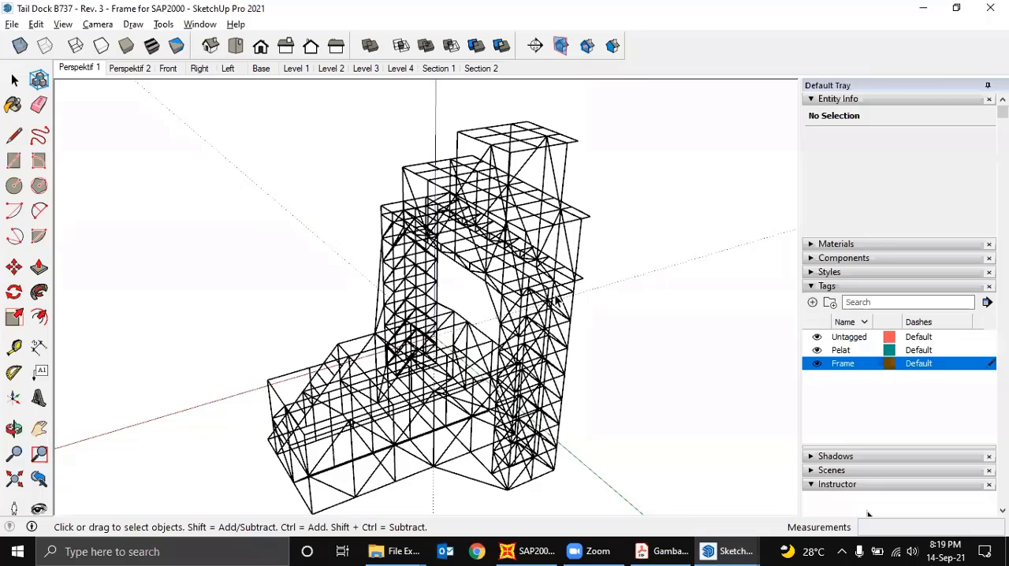
- Start exporting the frame as a 3D model and choose AutoCAD DXF File (*.dxf) as the file type
{"action": "mouse_move", "coordinate": [552, 290]}
{"action": "middle_mouse_down"}
{"action": "mouse_move", "coordinate": [534, 275]}
{"action": "mouse_move", "coordinate": [550, 279]}
{"action": "middle_mouse_up"}
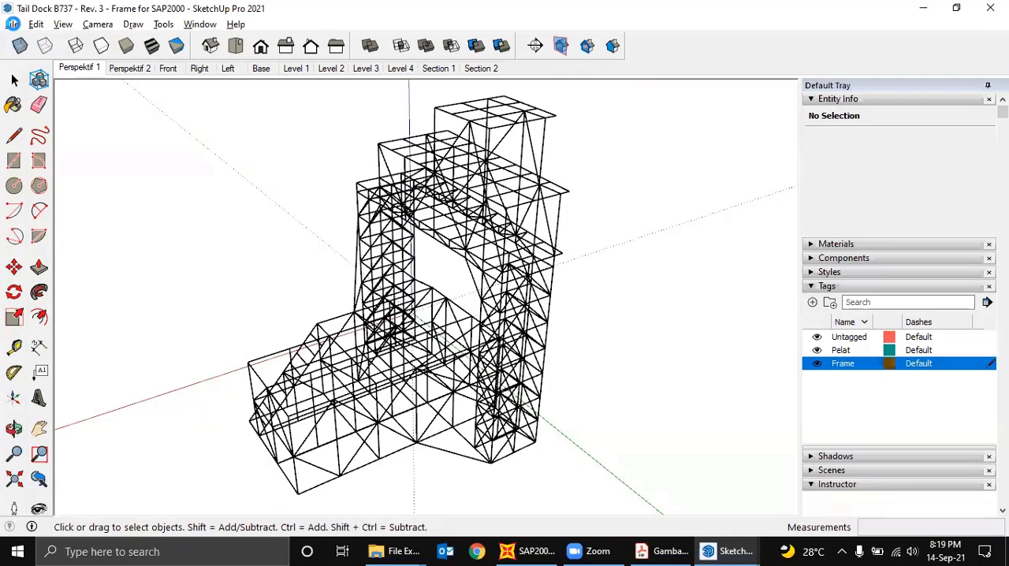
{"action": "left_click", "coordinate": [12, 26]}
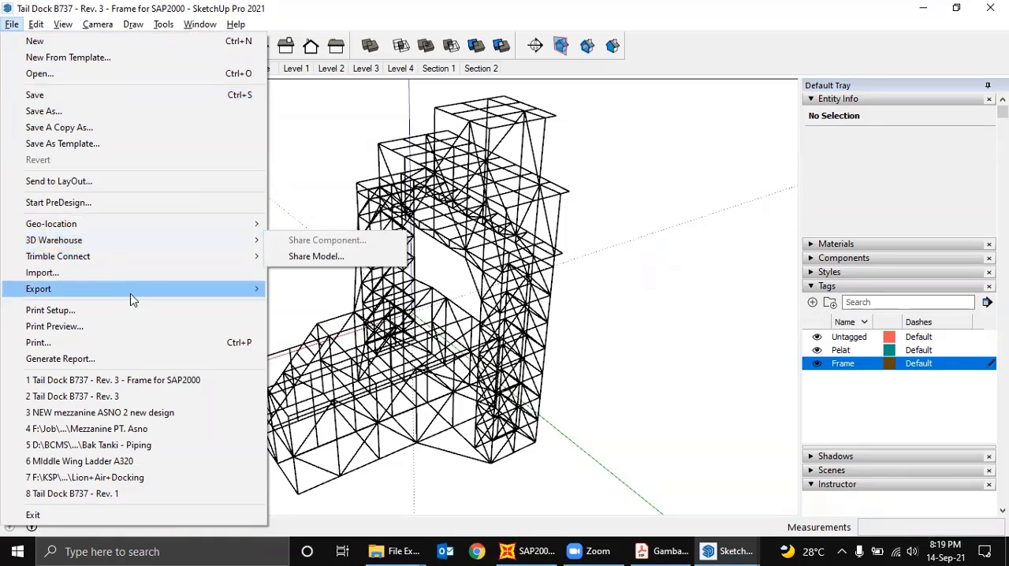
{"action": "mouse_move", "coordinate": [133, 292]}
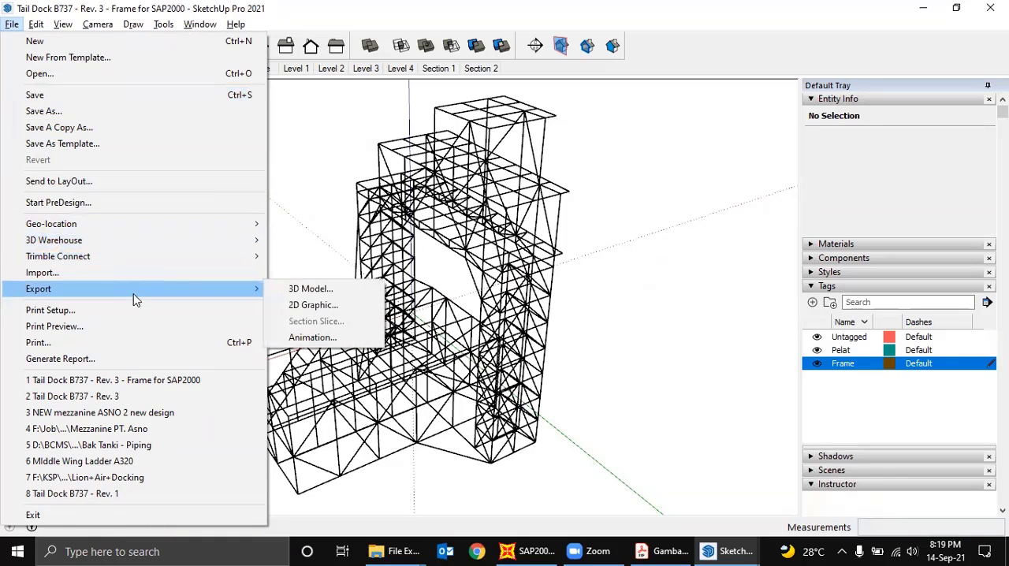
{"action": "left_click", "coordinate": [314, 290]}
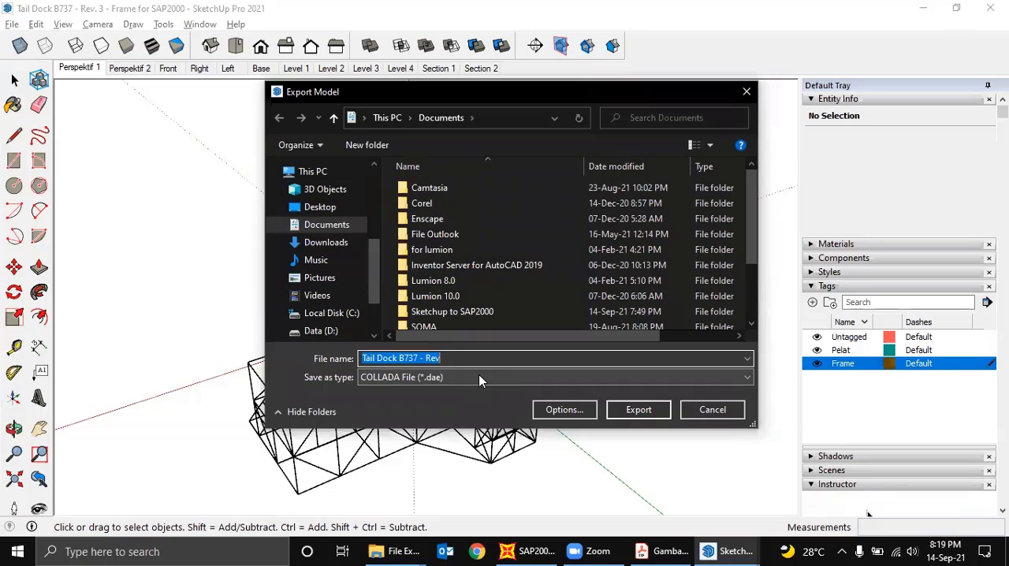
{"action": "scroll", "coordinate": [488, 295], "scroll_direction": "down", "scroll_amount": 2}
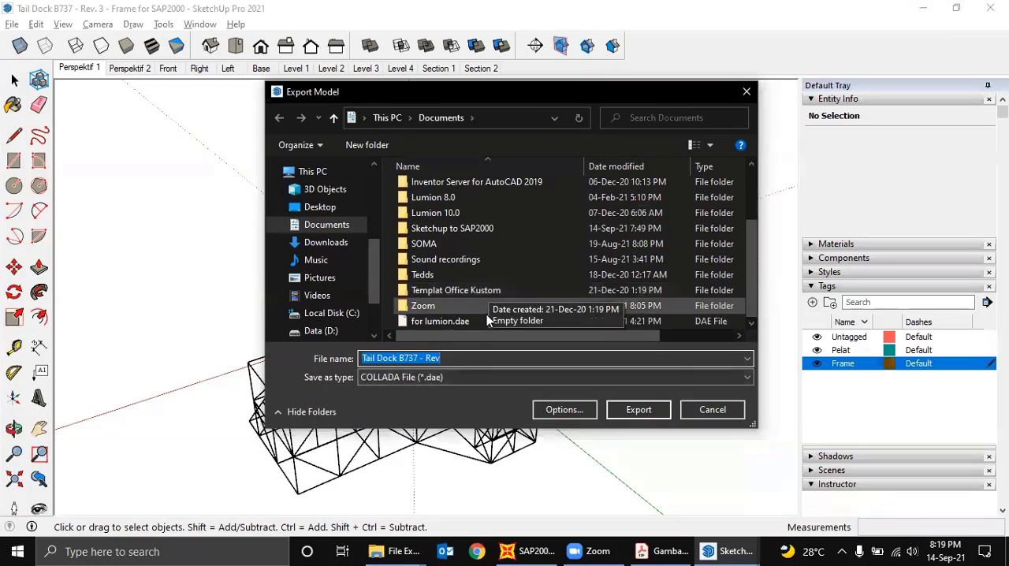
{"action": "scroll", "coordinate": [467, 291], "scroll_direction": "up", "scroll_amount": 1}
{"action": "scroll", "coordinate": [468, 291], "scroll_direction": "up", "scroll_amount": 1}
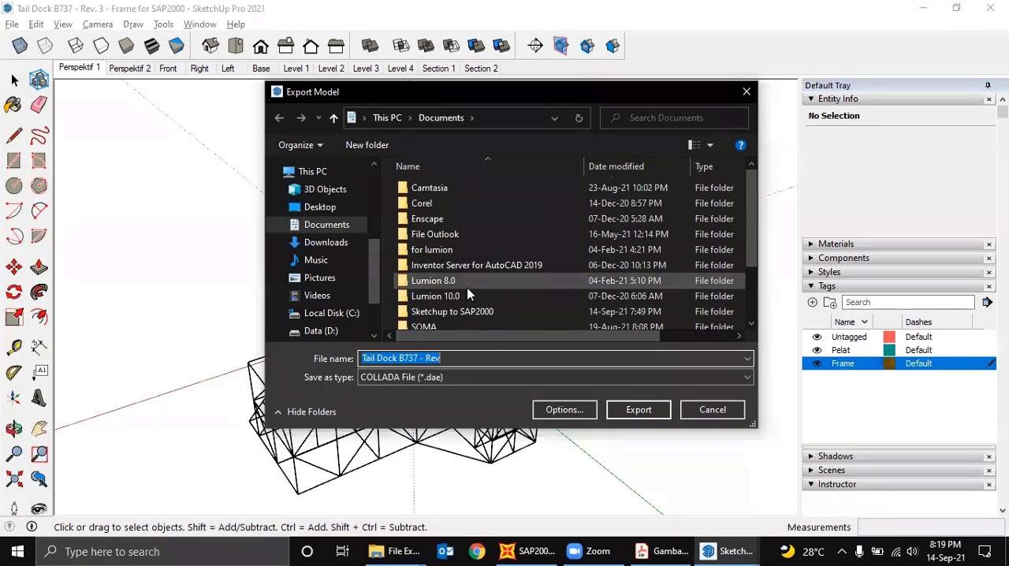
{"action": "scroll", "coordinate": [467, 294], "scroll_direction": "down", "scroll_amount": 2}
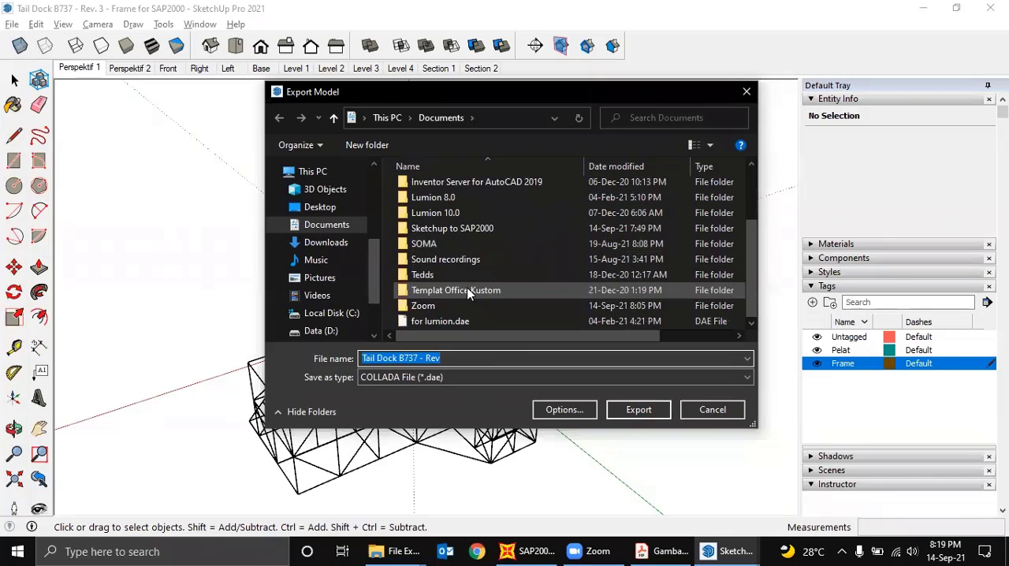
{"action": "left_click", "coordinate": [448, 377]}
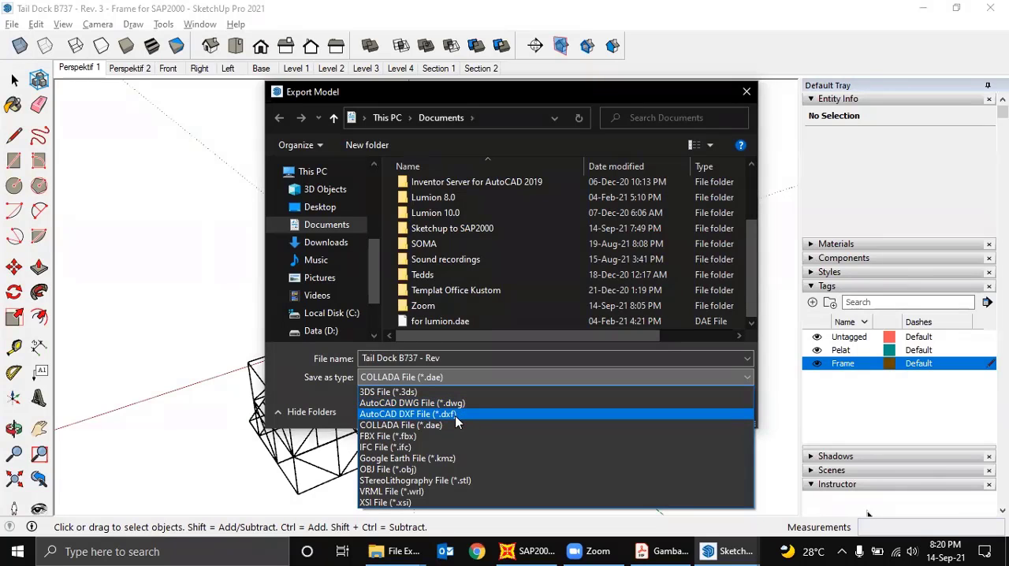
{"action": "left_click", "coordinate": [455, 415]}
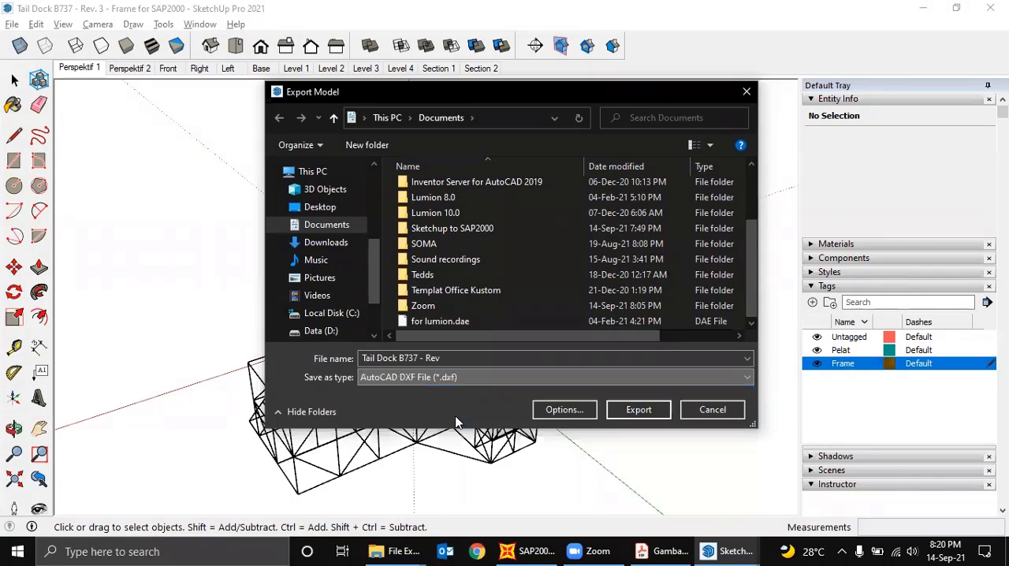
- Name the export file Tail Dock B737 - Latihan Zoom
{"action": "left_click", "coordinate": [503, 359]}
{"action": "left_click", "coordinate": [503, 359]}
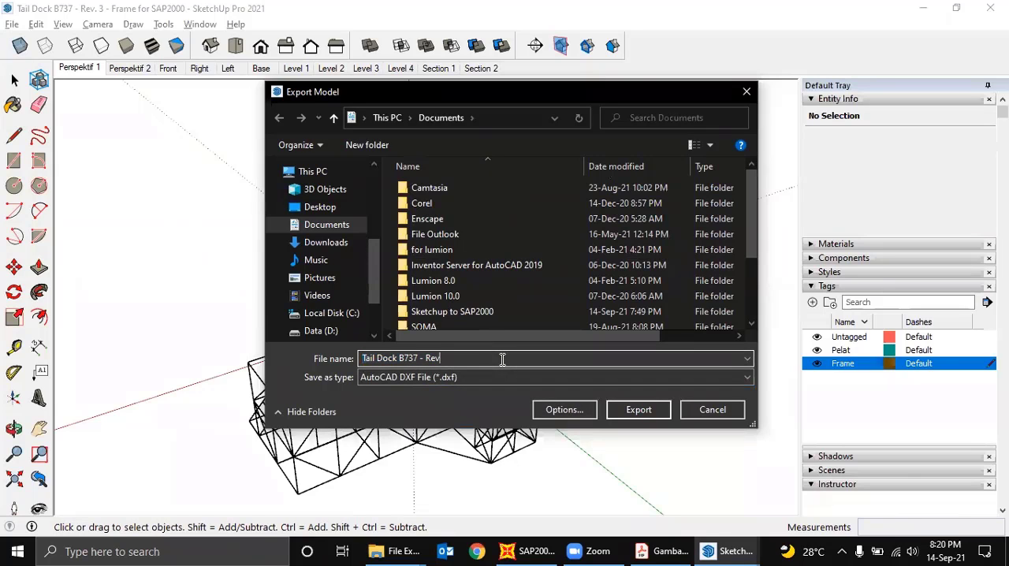
{"action": "type", "text": "Latihan Zoom"}
- Set the DXF export options to AutoCAD Release 14 with only Edges included, and export the frame to the Documents folder
{"action": "left_click", "coordinate": [556, 410]}
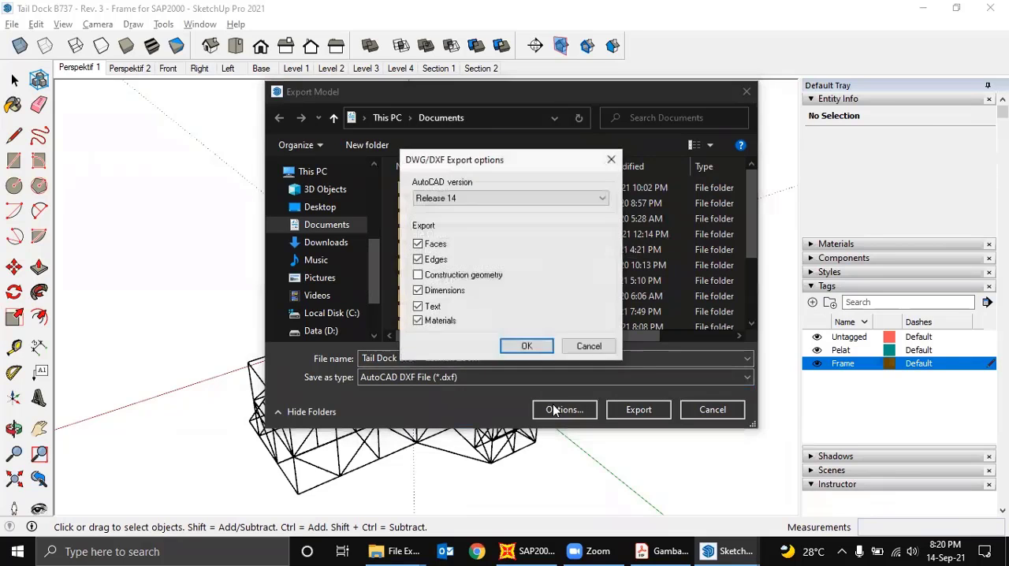
{"action": "left_click", "coordinate": [513, 201]}
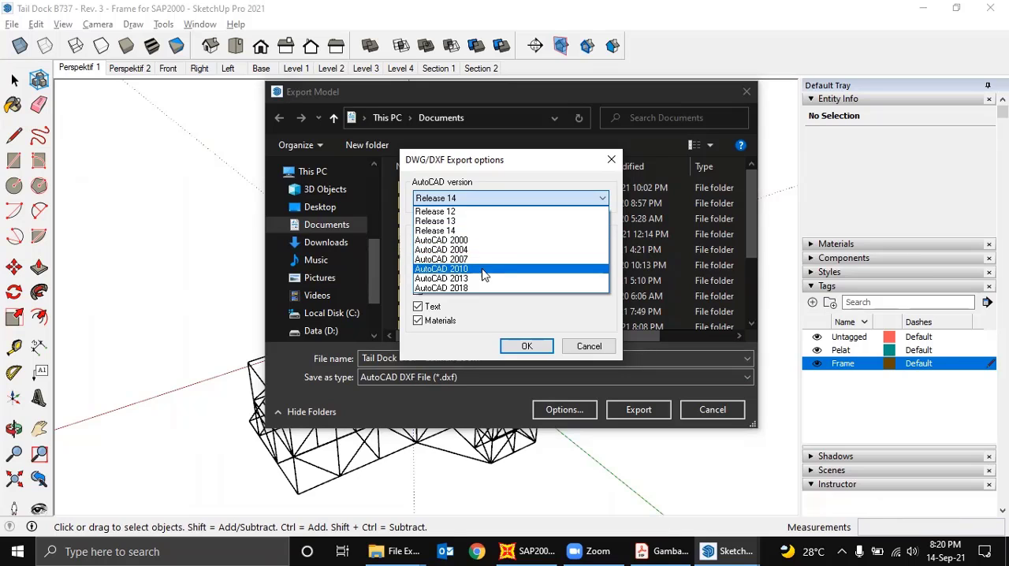
{"action": "left_click", "coordinate": [457, 232]}
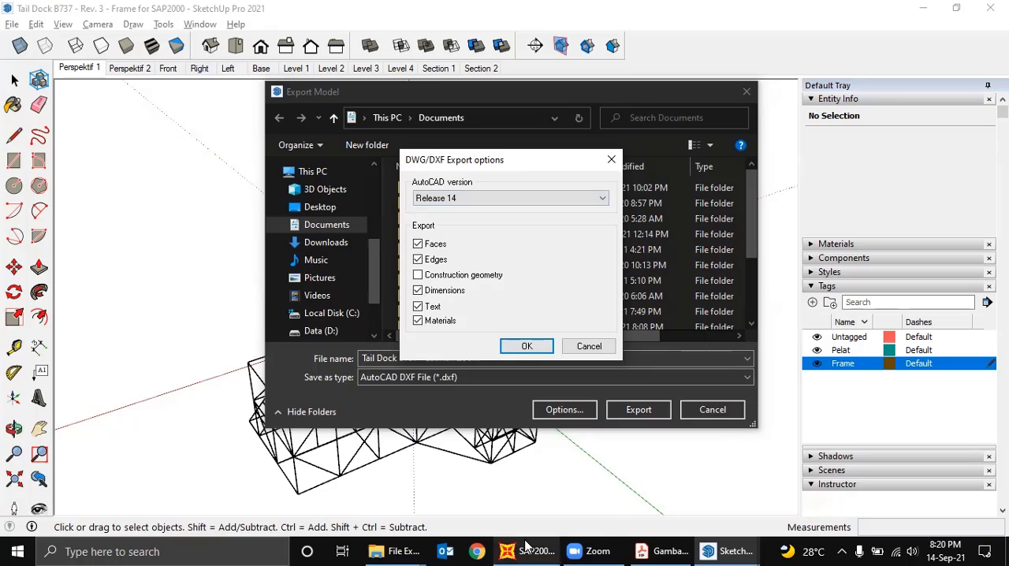
{"action": "mouse_move", "coordinate": [527, 547]}
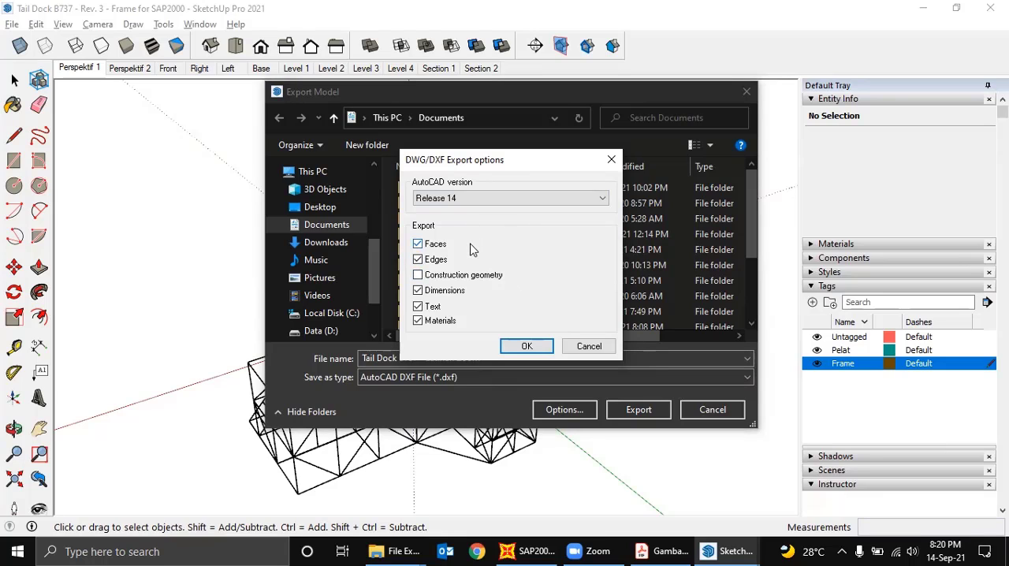
{"action": "left_click", "coordinate": [418, 290]}
{"action": "left_click", "coordinate": [418, 306]}
{"action": "left_click", "coordinate": [418, 320]}
{"action": "left_click", "coordinate": [523, 347]}
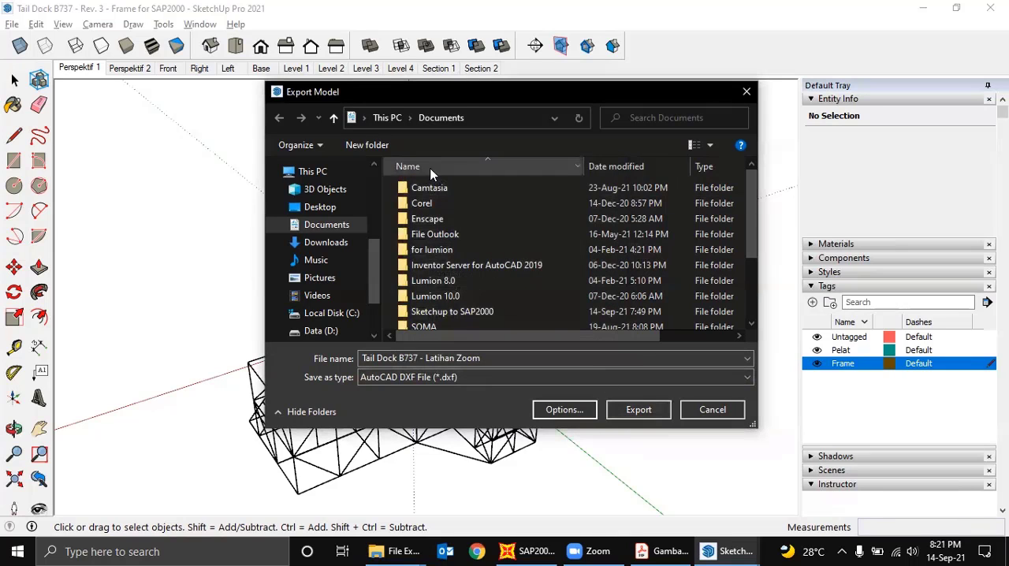
{"action": "left_click", "coordinate": [639, 410]}
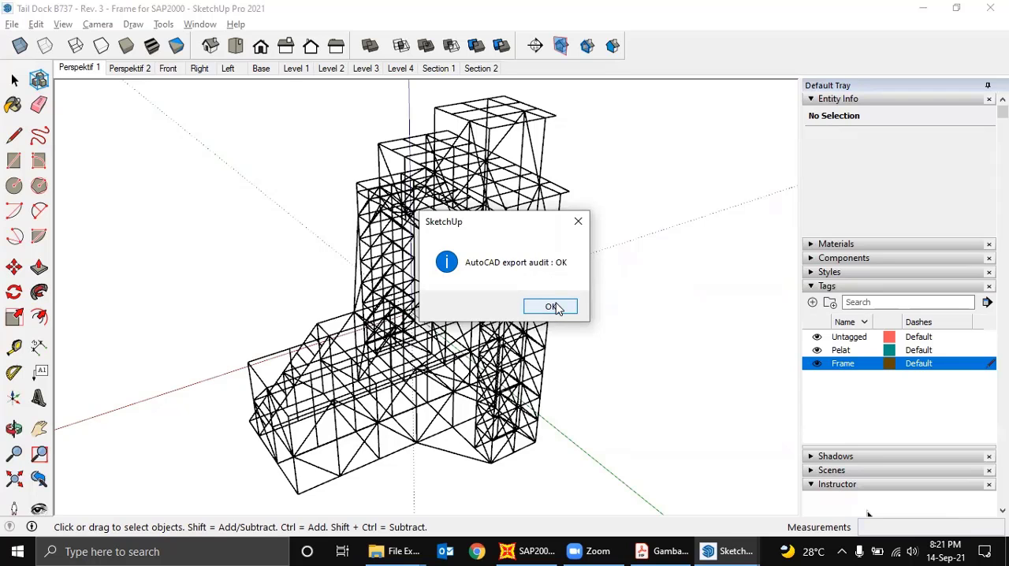
{"action": "left_click", "coordinate": [550, 306]}
- Browse the Documents folder in File Explorer for the exported DXF file Tail Dock B737 - Latihan Zoom
{"action": "mouse_move", "coordinate": [398, 551]}
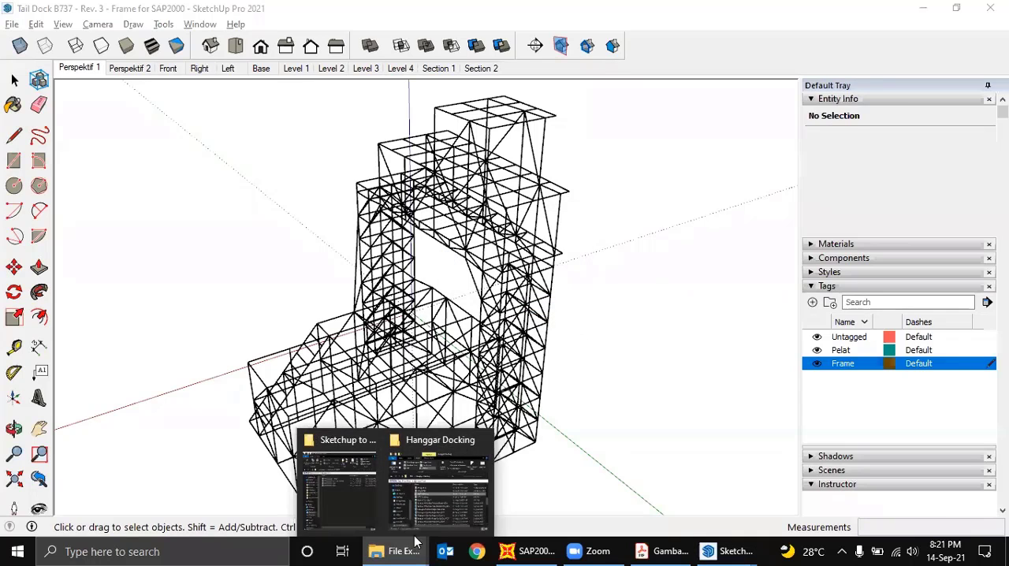
{"action": "left_click", "coordinate": [358, 490]}
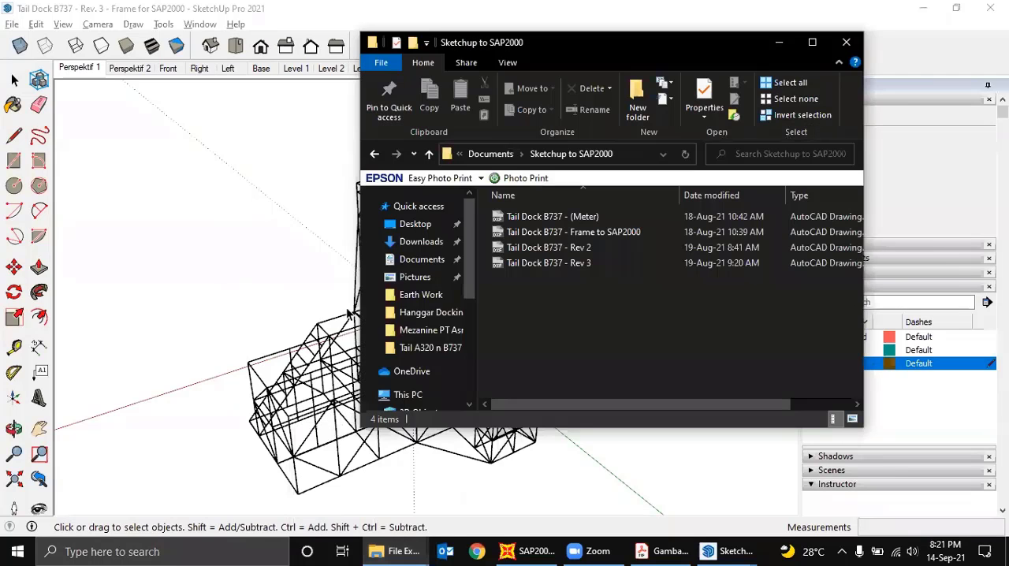
{"action": "left_click", "coordinate": [418, 260]}
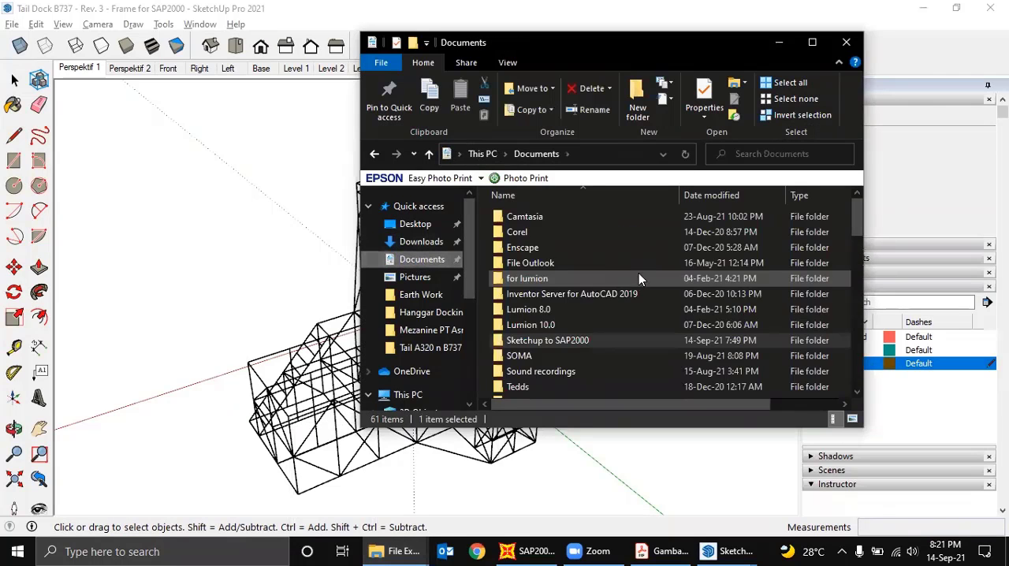
{"action": "scroll", "coordinate": [618, 291], "scroll_direction": "down", "scroll_amount": 4}
{"action": "scroll", "coordinate": [610, 290], "scroll_direction": "down", "scroll_amount": 1}
{"action": "scroll", "coordinate": [610, 291], "scroll_direction": "up", "scroll_amount": 1}
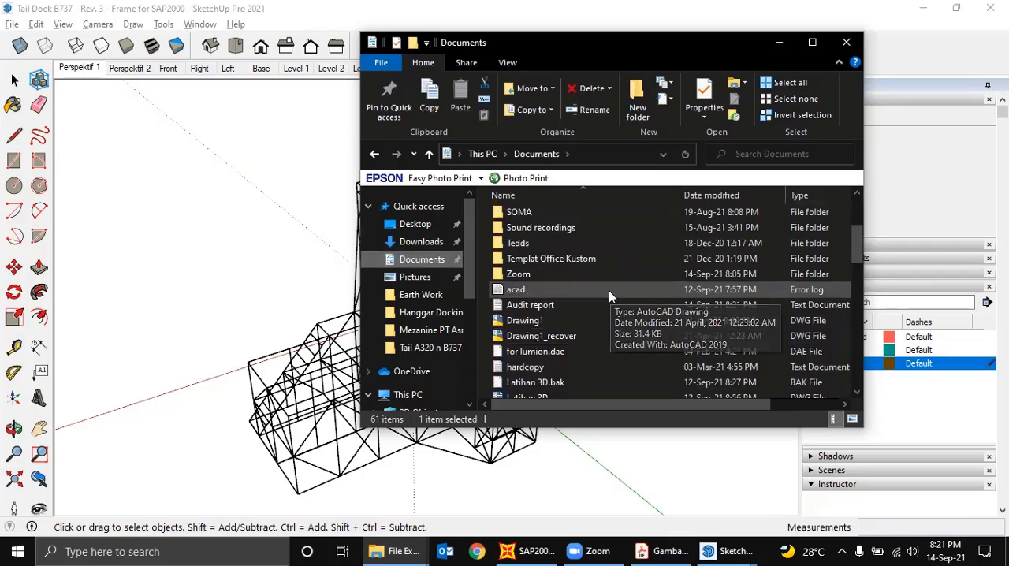
{"action": "scroll", "coordinate": [609, 290], "scroll_direction": "down", "scroll_amount": 1}
{"action": "scroll", "coordinate": [607, 296], "scroll_direction": "down", "scroll_amount": 3}
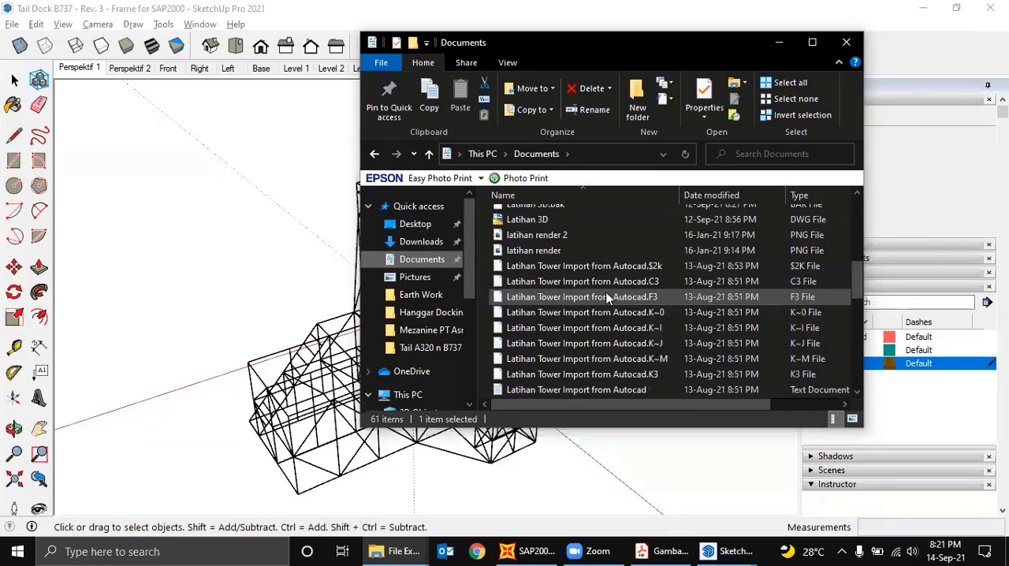
{"action": "scroll", "coordinate": [608, 297], "scroll_direction": "down", "scroll_amount": 3}
{"action": "scroll", "coordinate": [607, 297], "scroll_direction": "down", "scroll_amount": 5}
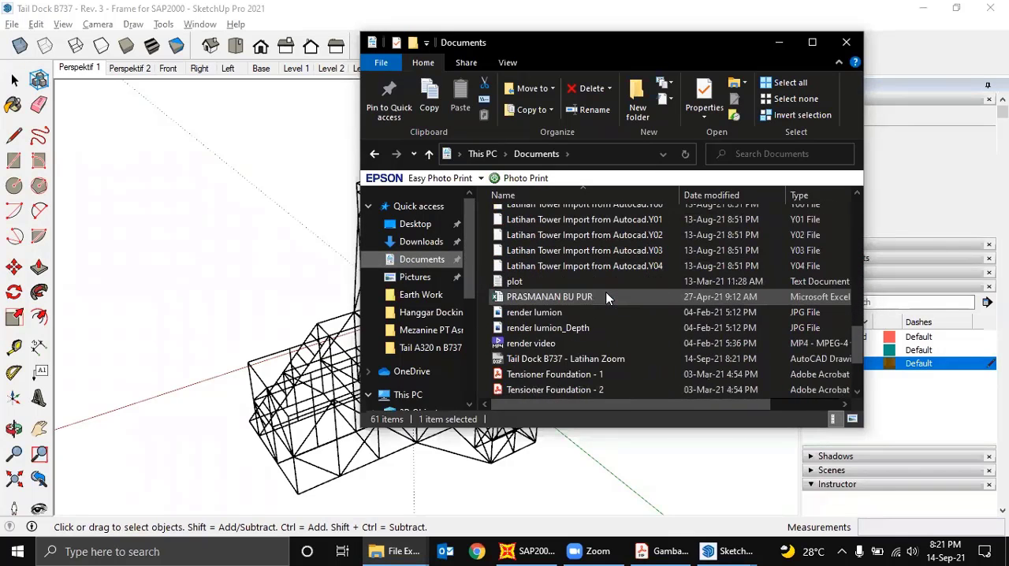
{"action": "scroll", "coordinate": [605, 304], "scroll_direction": "down", "scroll_amount": 1}
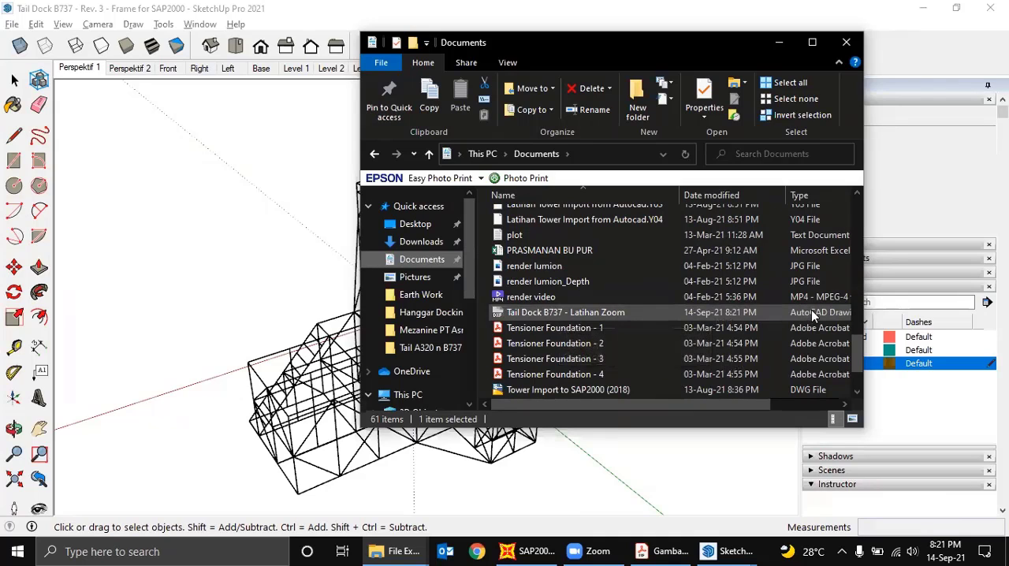
- Check the file type in the properties of Tail Dock B737 - Latihan Zoom, and put the folder window away
{"action": "left_click", "coordinate": [609, 314]}
{"action": "right_click", "coordinate": [608, 315]}
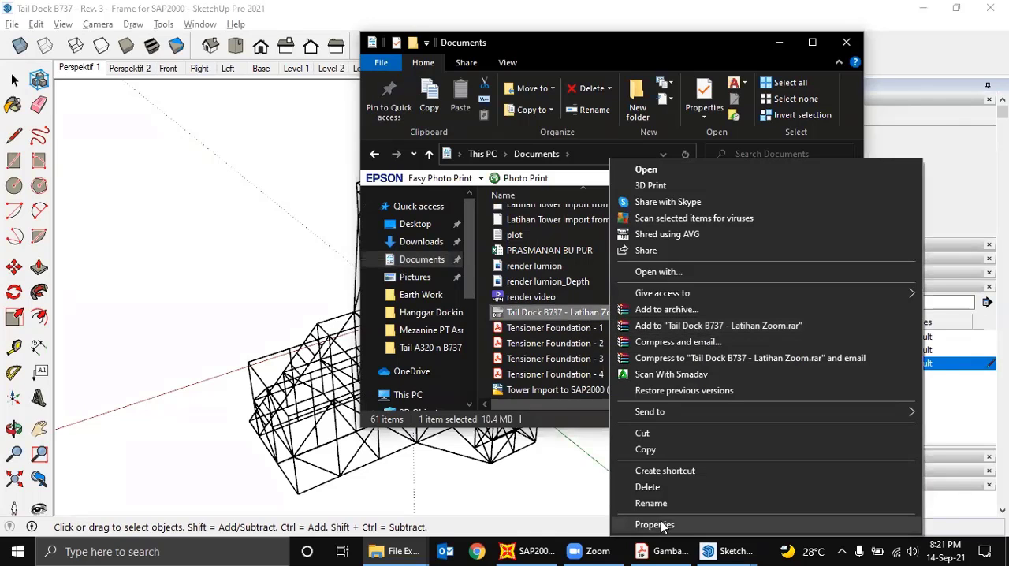
{"action": "left_click", "coordinate": [638, 524]}
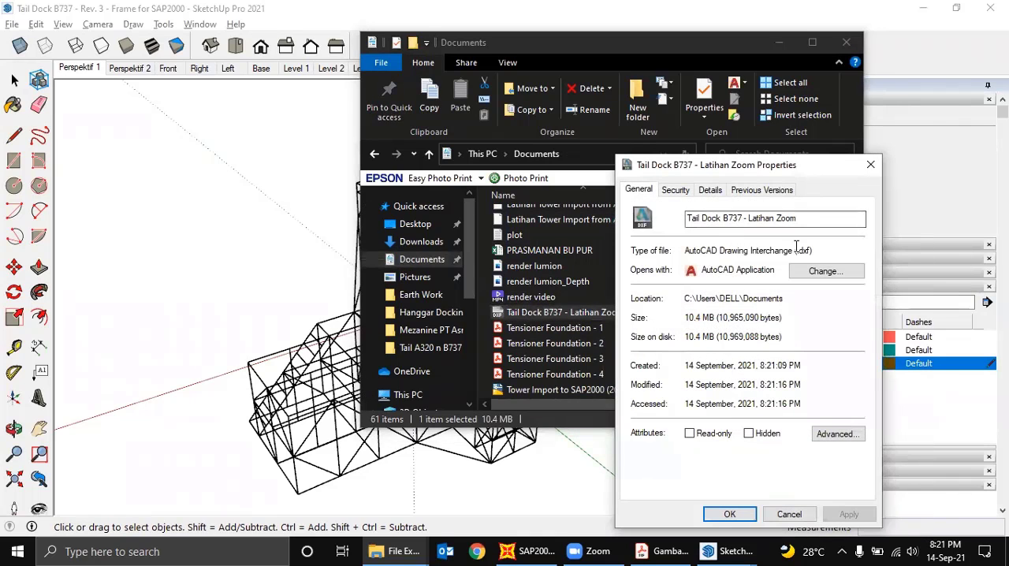
{"action": "left_click", "coordinate": [791, 514]}
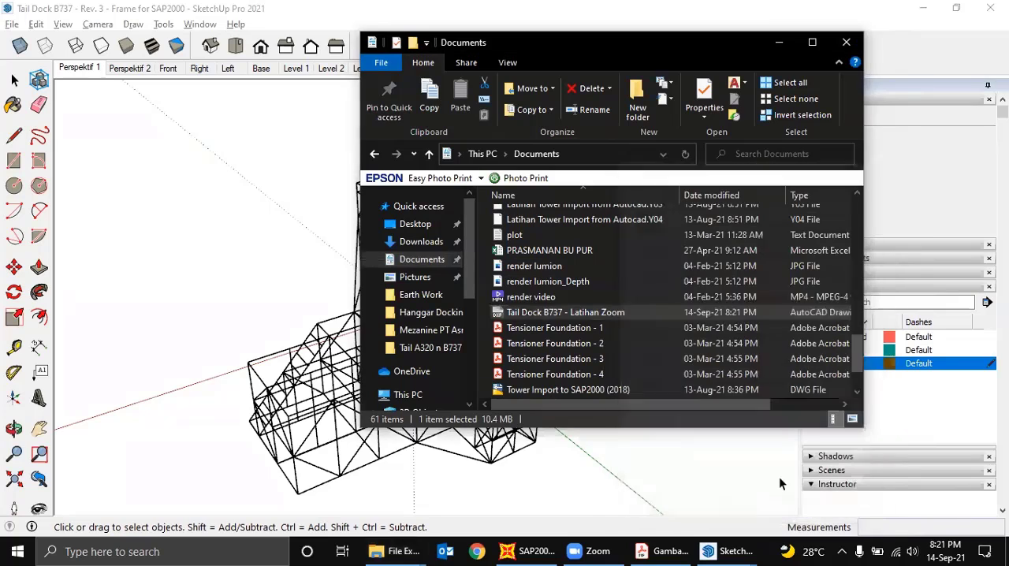
{"action": "left_click", "coordinate": [777, 43]}
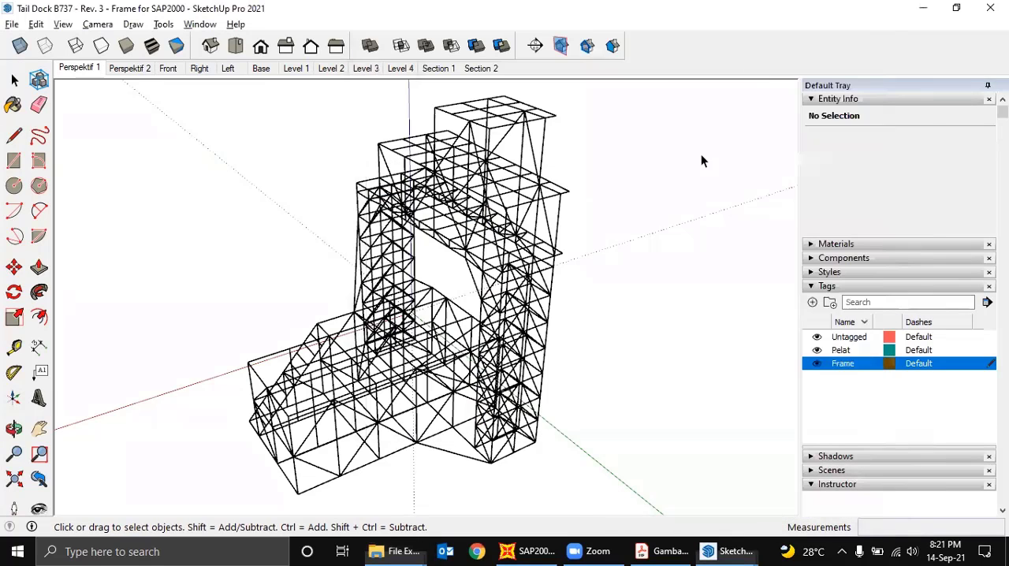
- Switch to SAP2000 and review the defined materials, including BJ 41, without changing them
{"action": "left_click", "coordinate": [530, 551]}
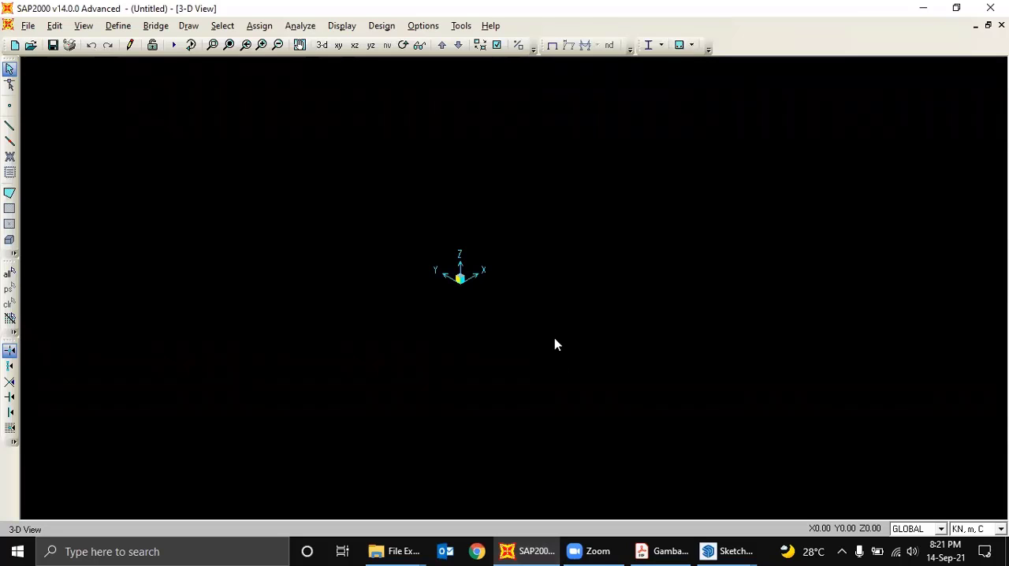
{"action": "left_click", "coordinate": [115, 26]}
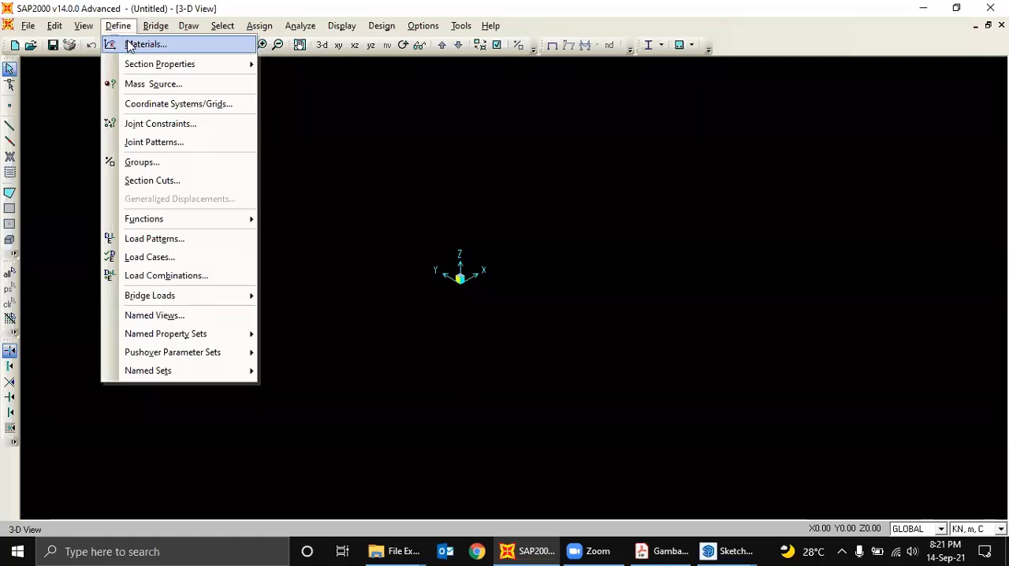
{"action": "left_click", "coordinate": [129, 42]}
{"action": "left_click", "coordinate": [386, 237]}
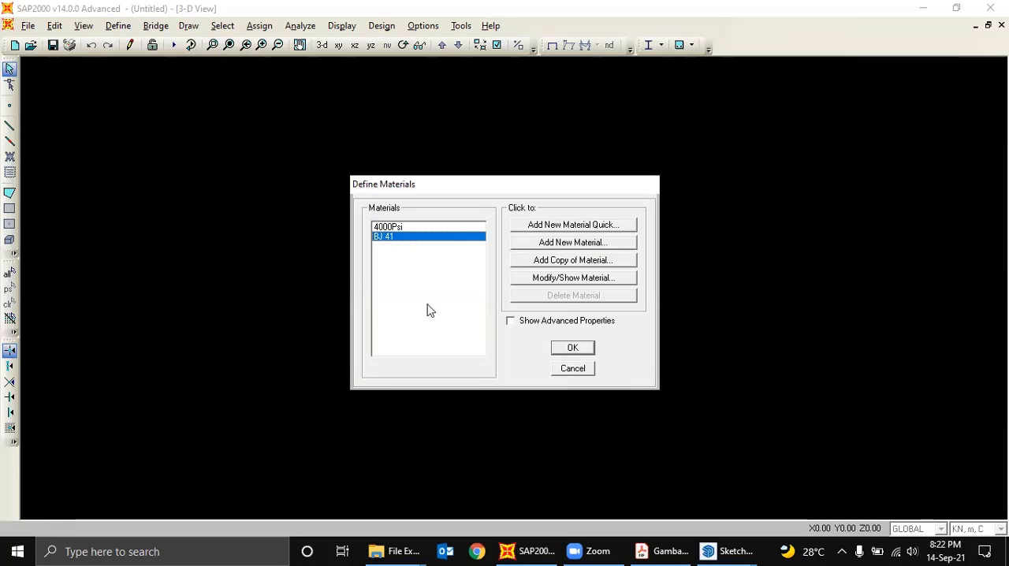
{"action": "left_click", "coordinate": [580, 369]}
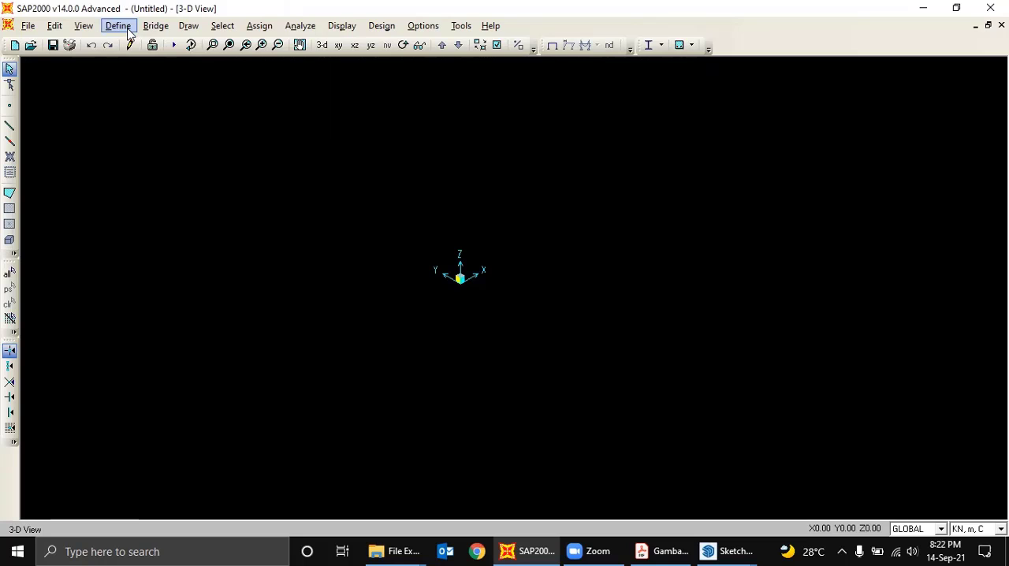
- Review the list of defined frame section properties for the steel profiles
{"action": "left_click", "coordinate": [128, 32]}
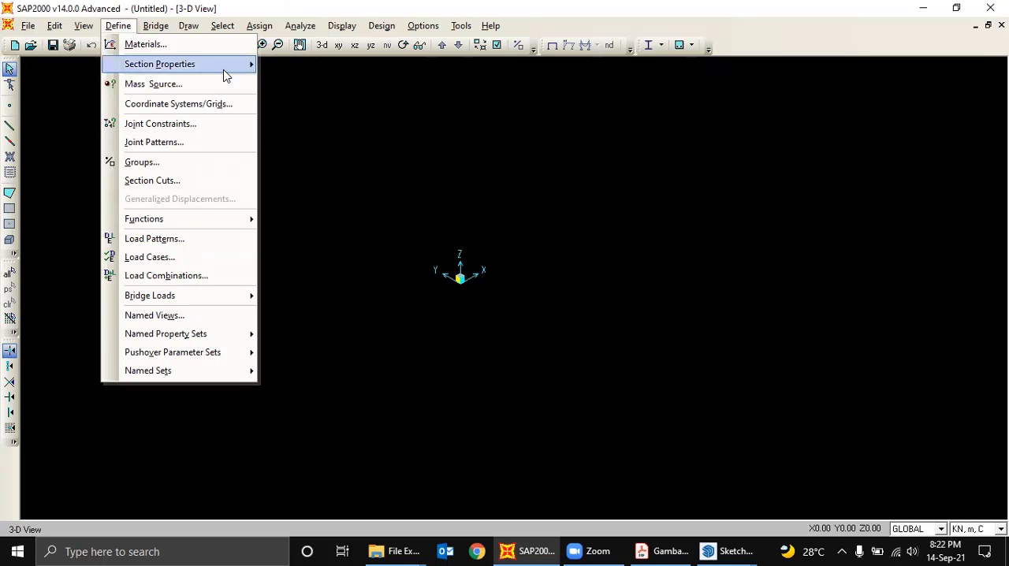
{"action": "mouse_move", "coordinate": [225, 71]}
{"action": "left_click", "coordinate": [318, 68]}
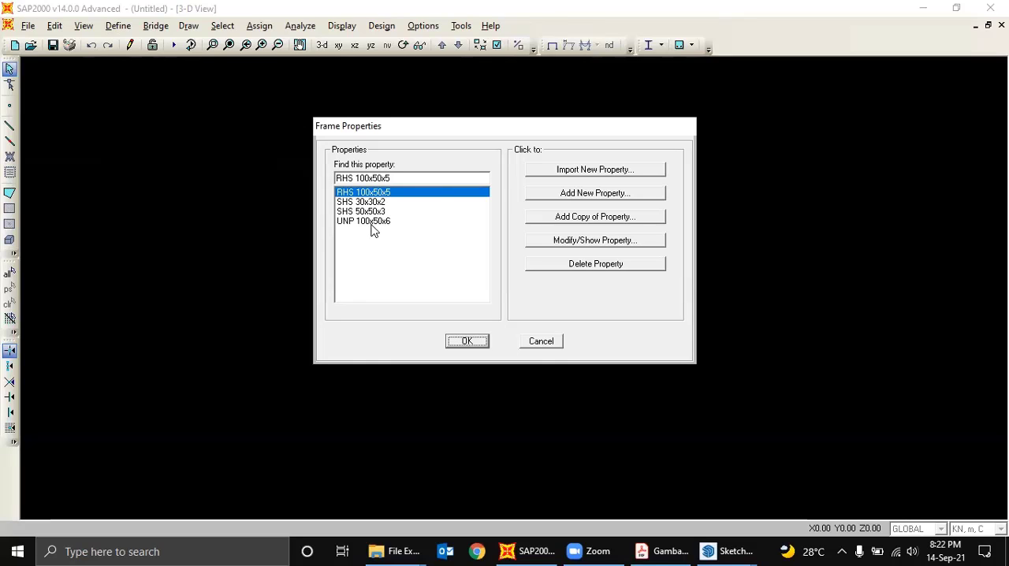
{"action": "left_click", "coordinate": [467, 342]}
{"action": "middle_click_drag", "start_coordinate": [488, 266], "coordinate": [386, 324]}
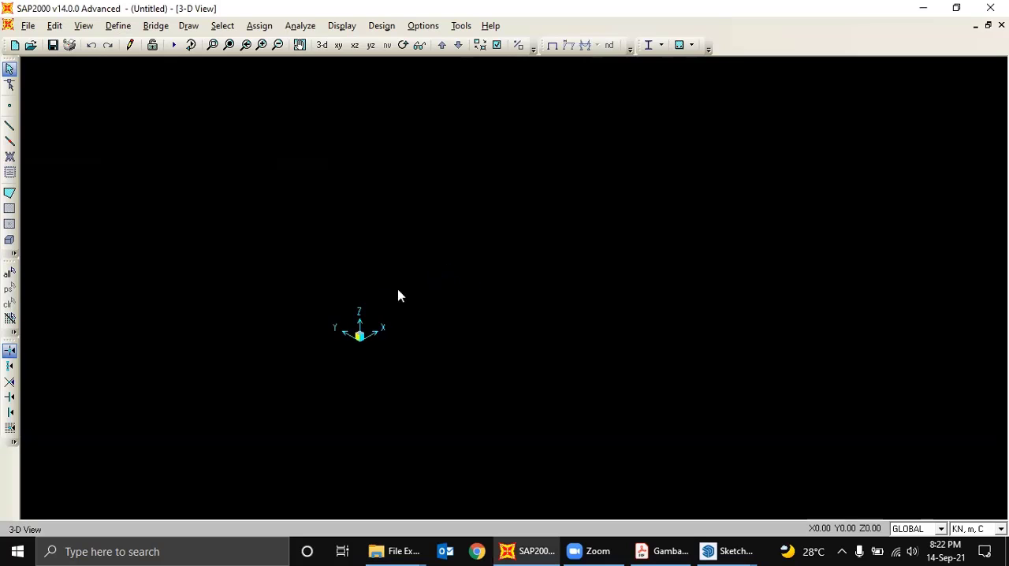
- Start an AutoCAD .dxf import and open Tail Dock B737 - Latihan Zoom from the Documents folder
{"action": "left_click", "coordinate": [27, 26]}
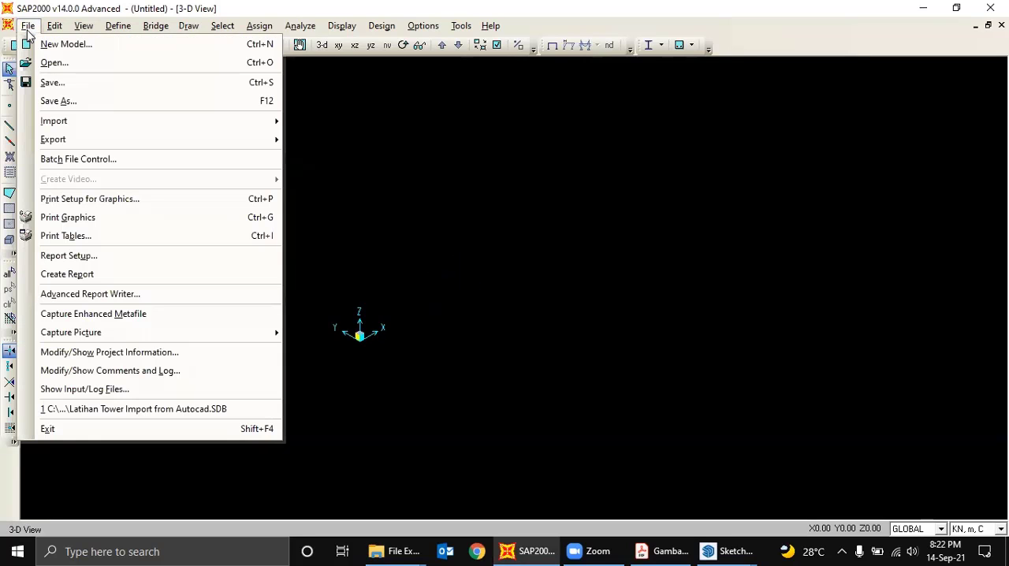
{"action": "mouse_move", "coordinate": [88, 130]}
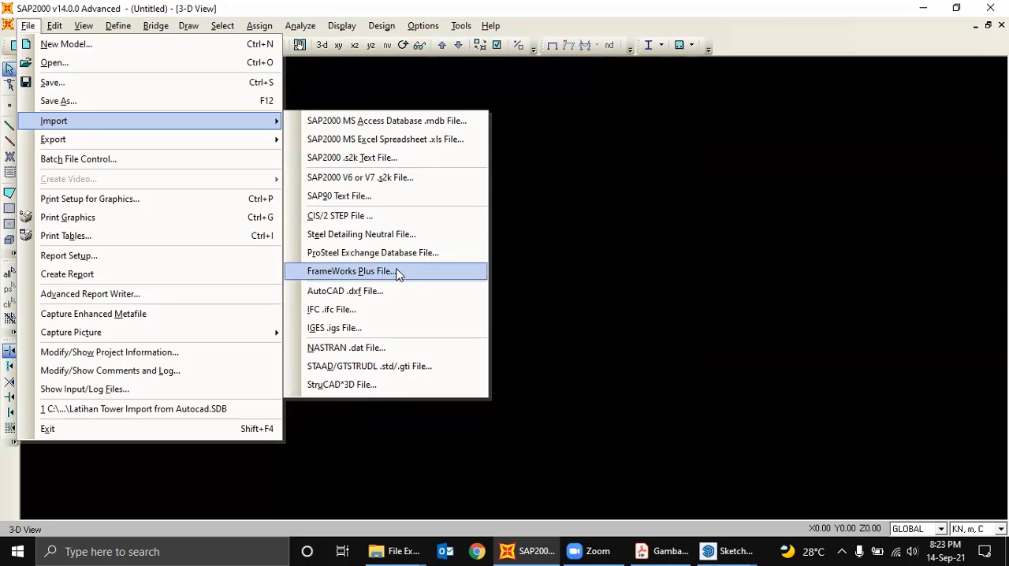
{"action": "left_click", "coordinate": [366, 292]}
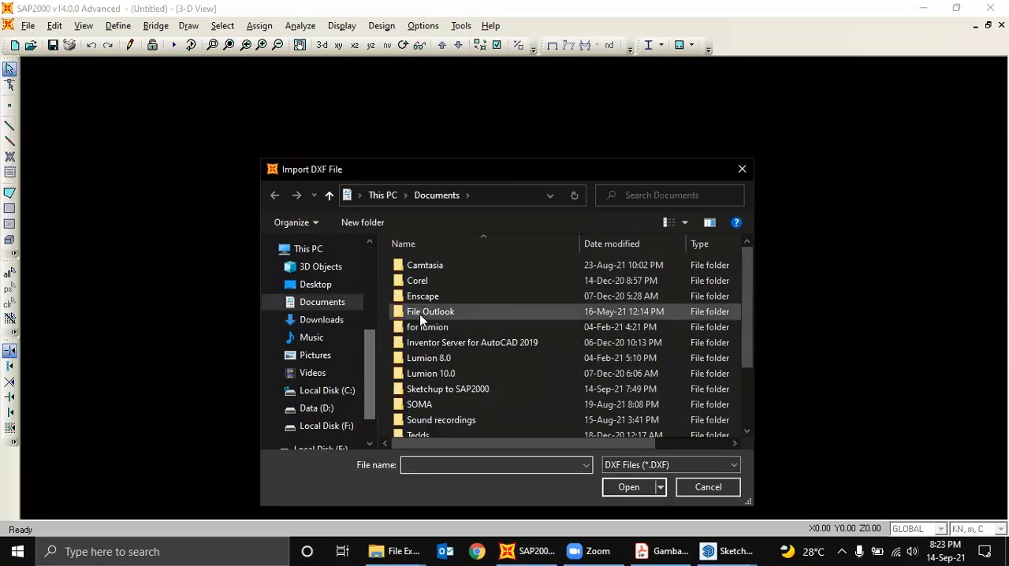
{"action": "scroll", "coordinate": [427, 367], "scroll_direction": "down", "scroll_amount": 2}
{"action": "left_click", "coordinate": [507, 397]}
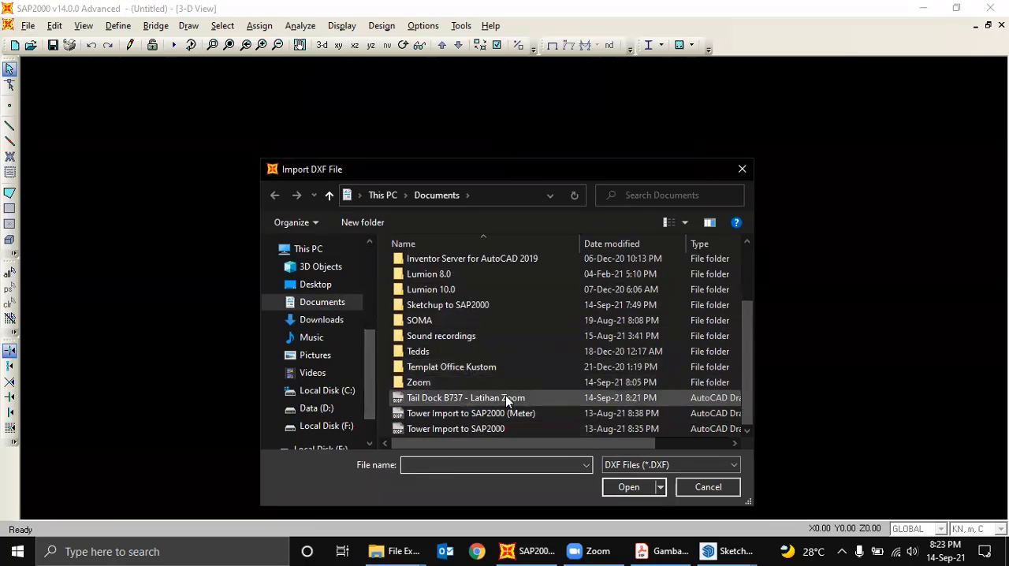
{"action": "left_click", "coordinate": [631, 487]}
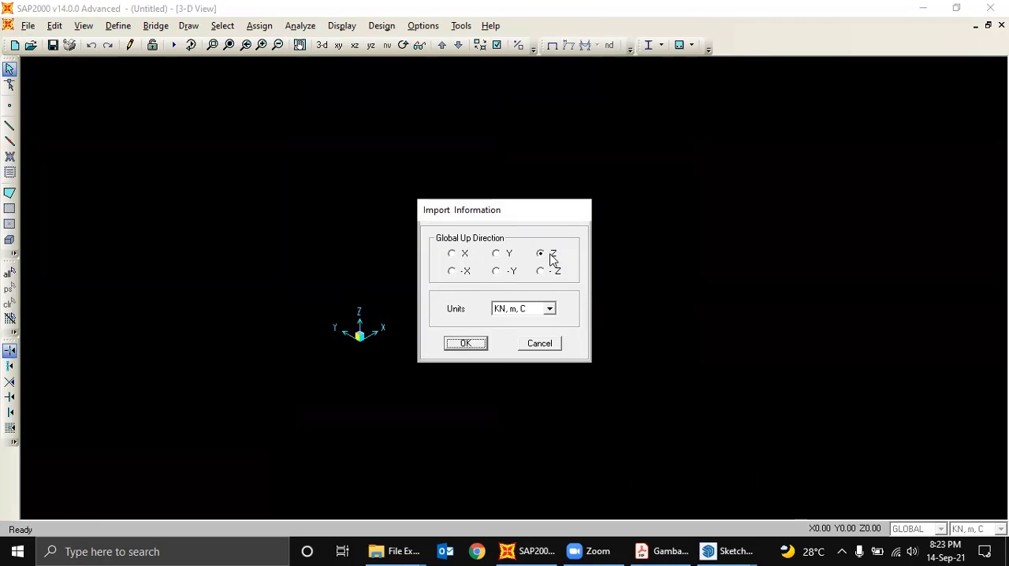
- Switch to SketchUp and examine the line frame from several angles to check which axis points up
{"action": "left_click", "coordinate": [709, 550]}
{"action": "left_click", "coordinate": [702, 508]}
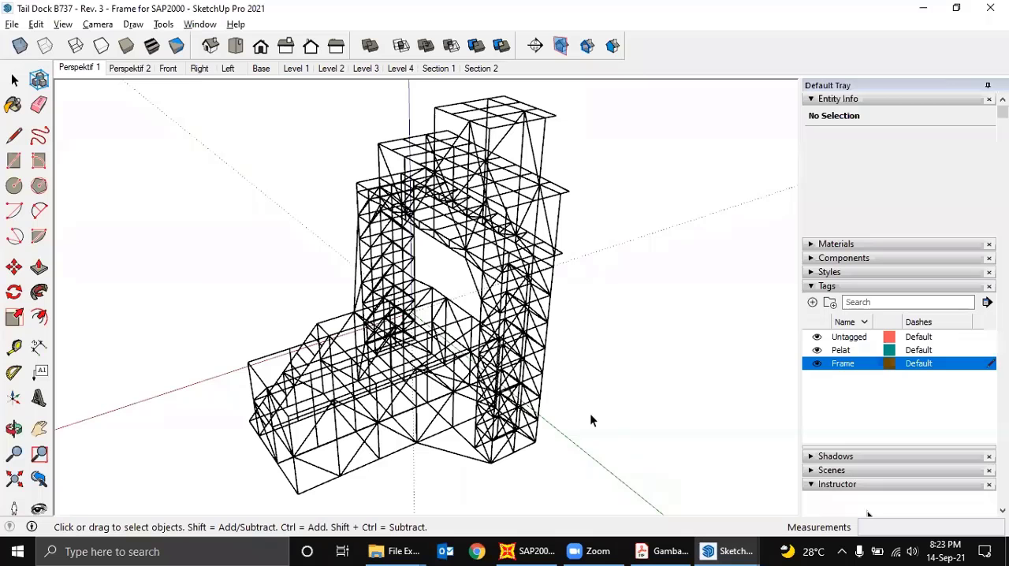
{"action": "middle_click_drag", "start_coordinate": [590, 413], "coordinate": [514, 413]}
{"action": "middle_click_drag", "start_coordinate": [209, 427], "coordinate": [662, 411]}
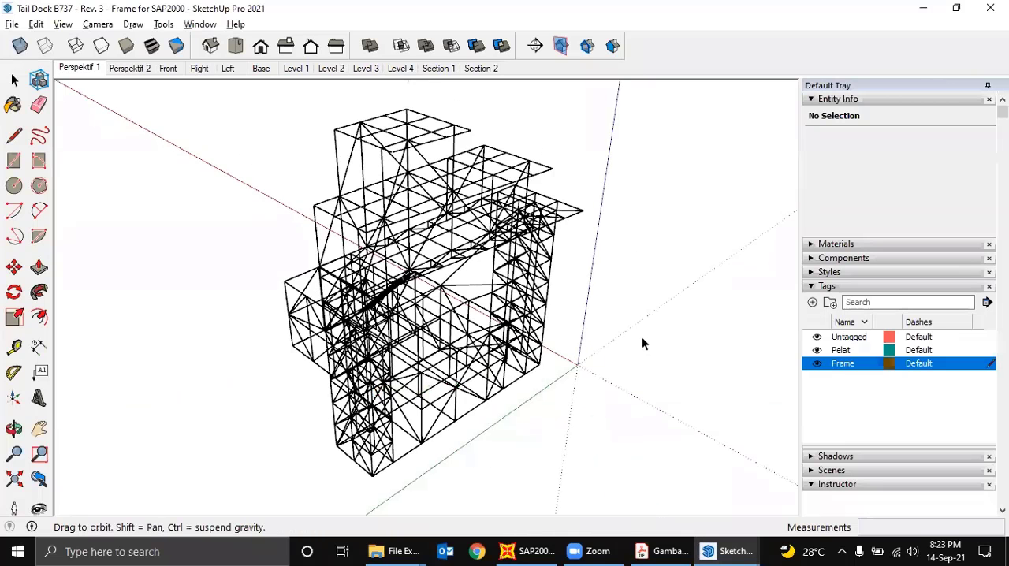
{"action": "middle_click_drag", "start_coordinate": [637, 257], "coordinate": [633, 269]}
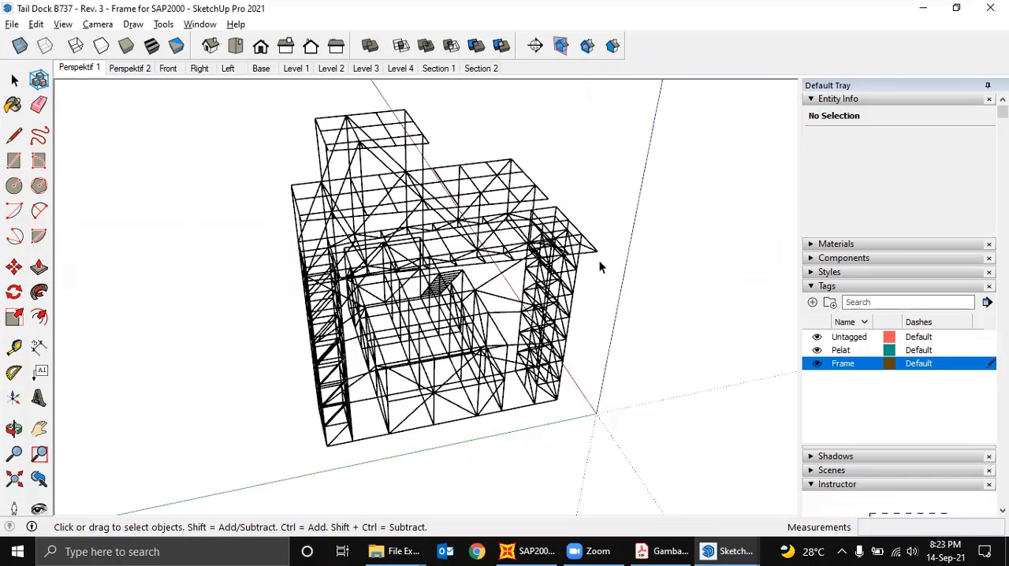
{"action": "middle_click_drag", "start_coordinate": [600, 268], "coordinate": [445, 225]}
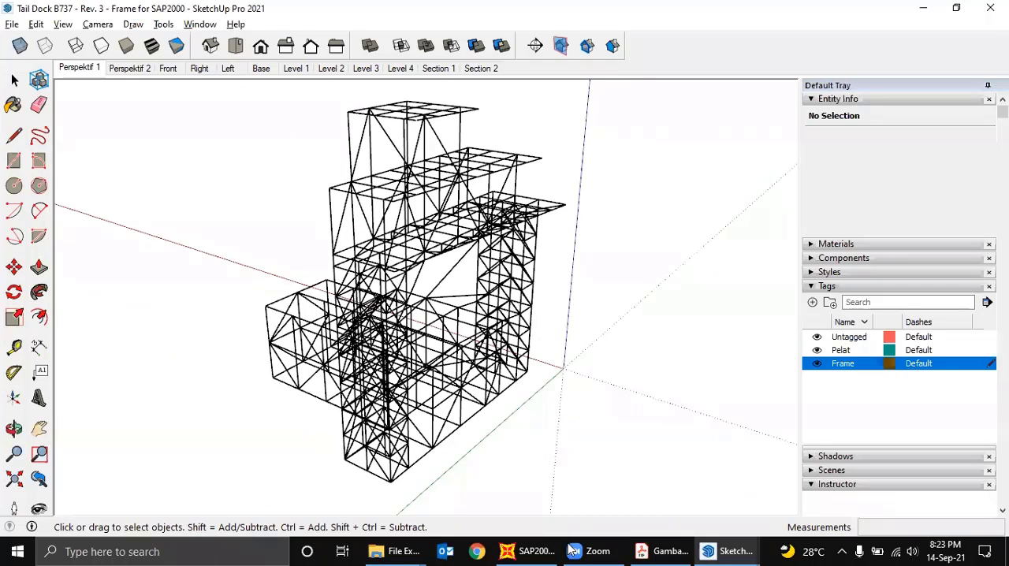
- Return to SAP2000, accept Z as the global up direction with KN, m, C units, and open the layer choices for Frames
{"action": "left_click", "coordinate": [534, 549]}
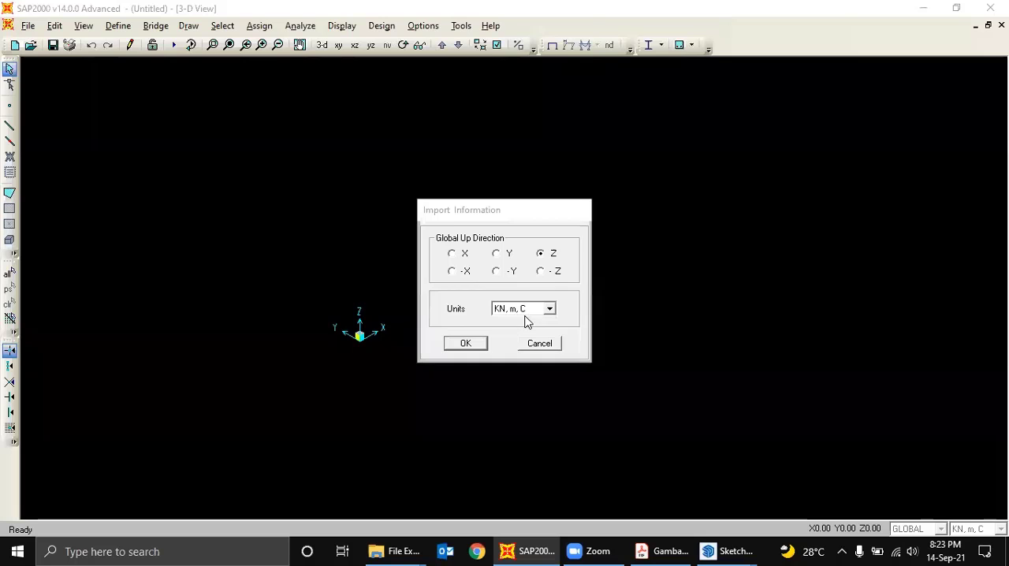
{"action": "left_click", "coordinate": [466, 343]}
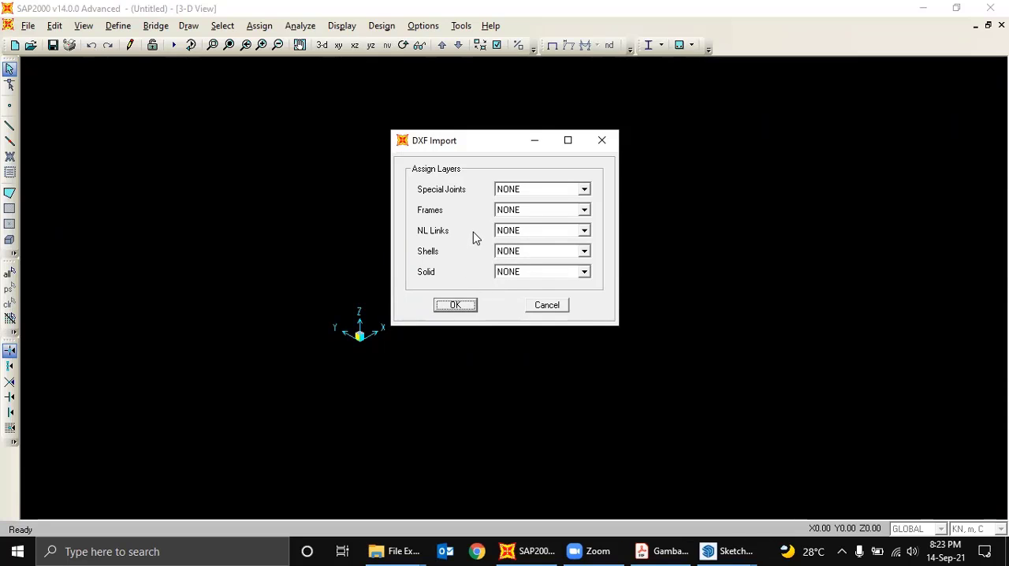
{"action": "left_click", "coordinate": [582, 210]}
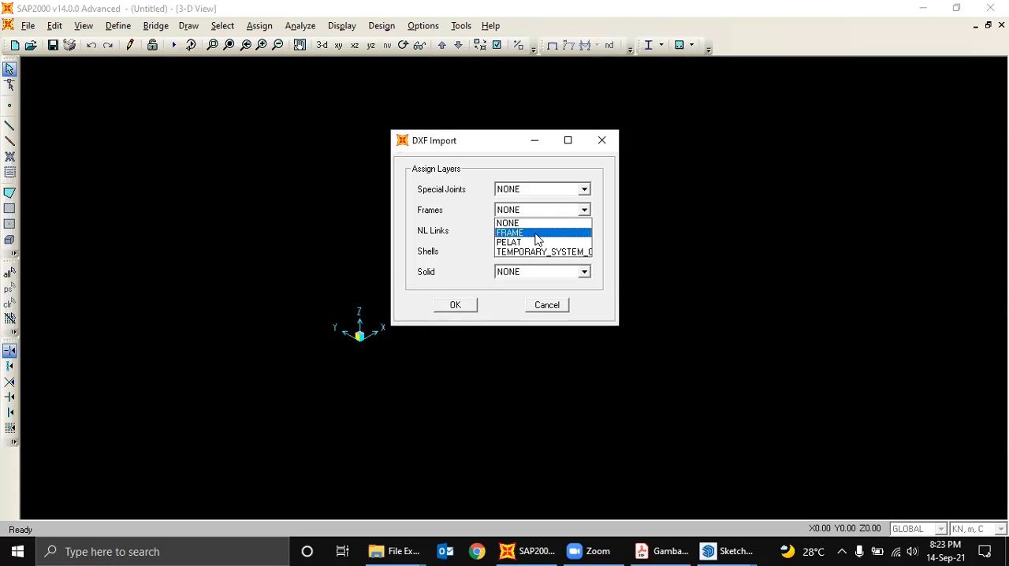
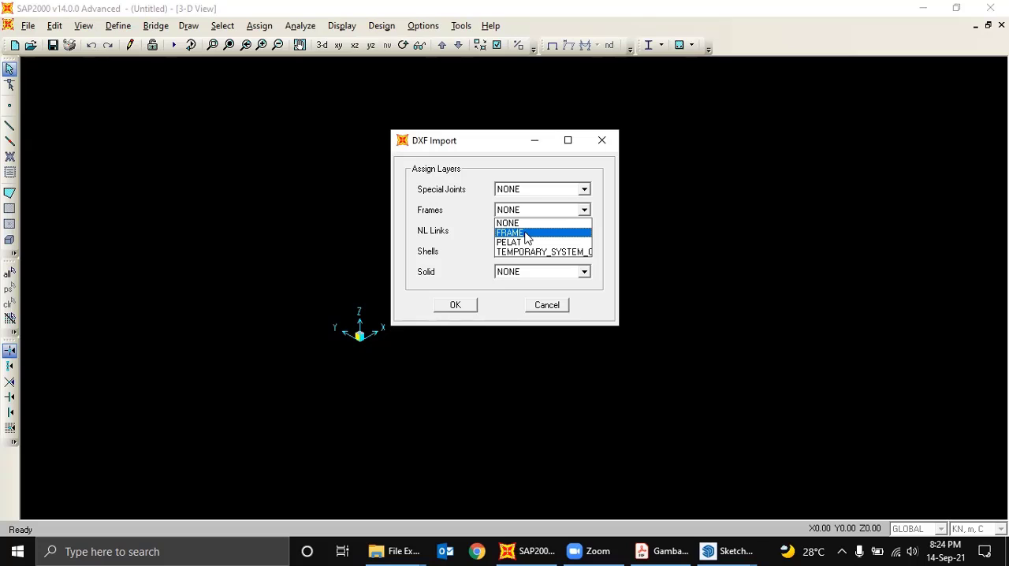
- Assign the FRAME layer to Frames, complete the DXF import and inspect the imported 3D frame from several sides
{"action": "left_click", "coordinate": [526, 235]}
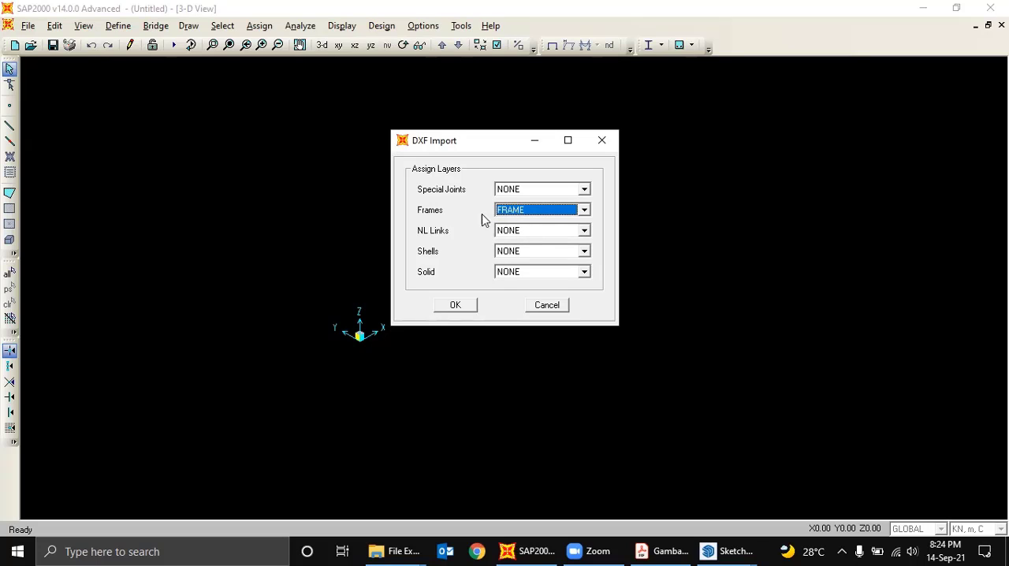
{"action": "left_click", "coordinate": [472, 302]}
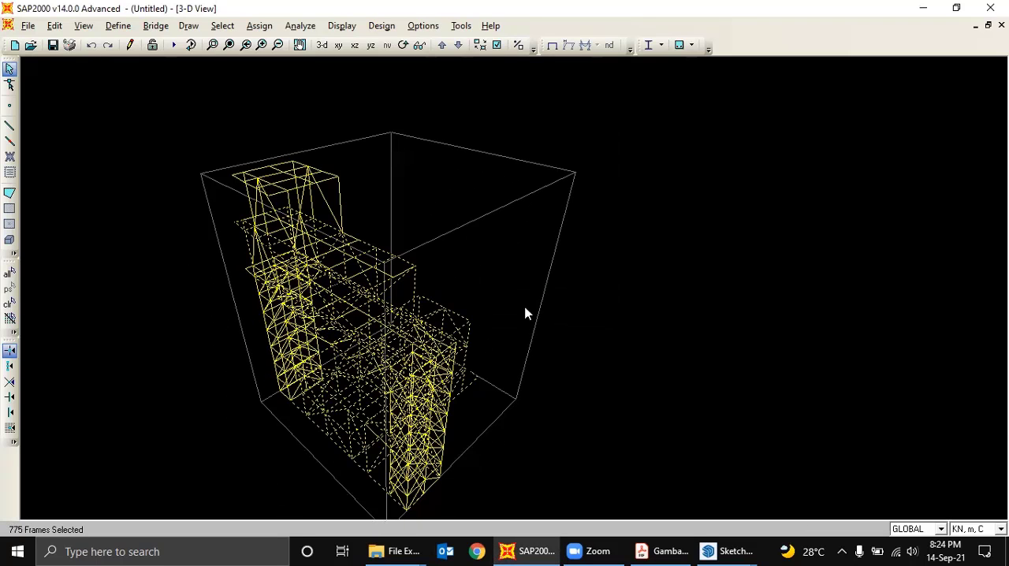
{"action": "middle_click_drag", "start_coordinate": [550, 336], "coordinate": [544, 305]}
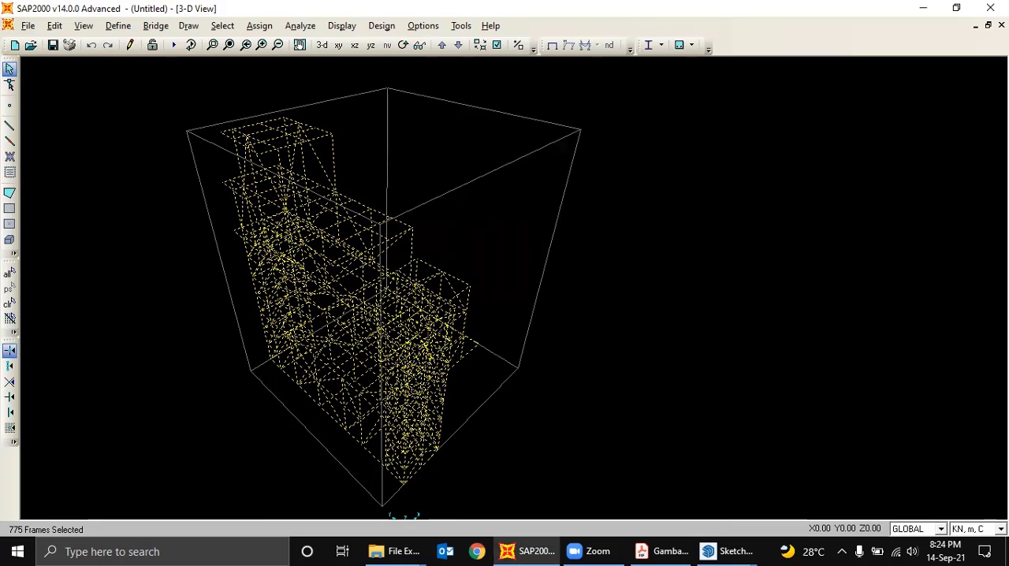
{"action": "middle_click_drag", "start_coordinate": [483, 211], "coordinate": [527, 202]}
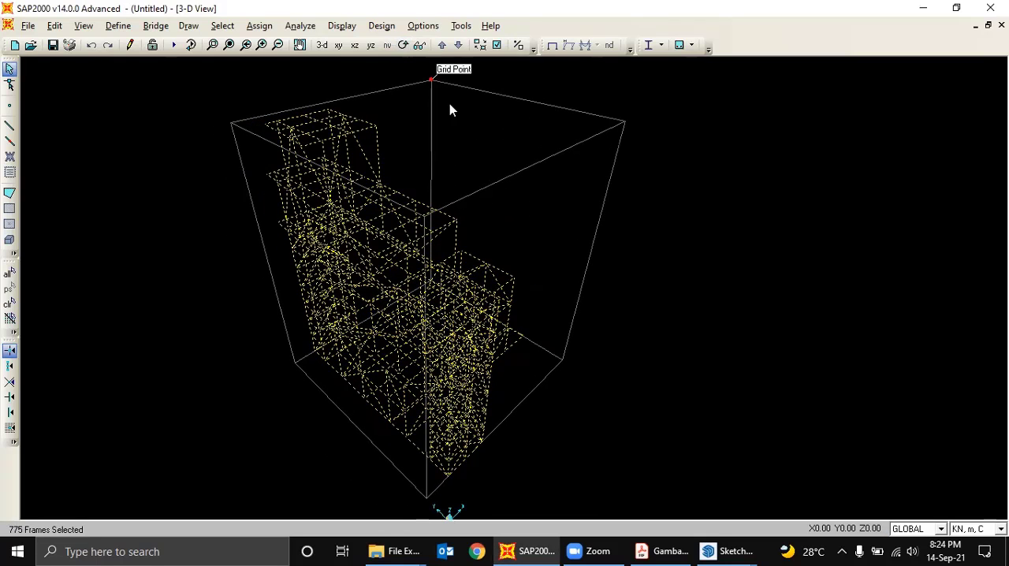
{"action": "left_click", "coordinate": [403, 45]}
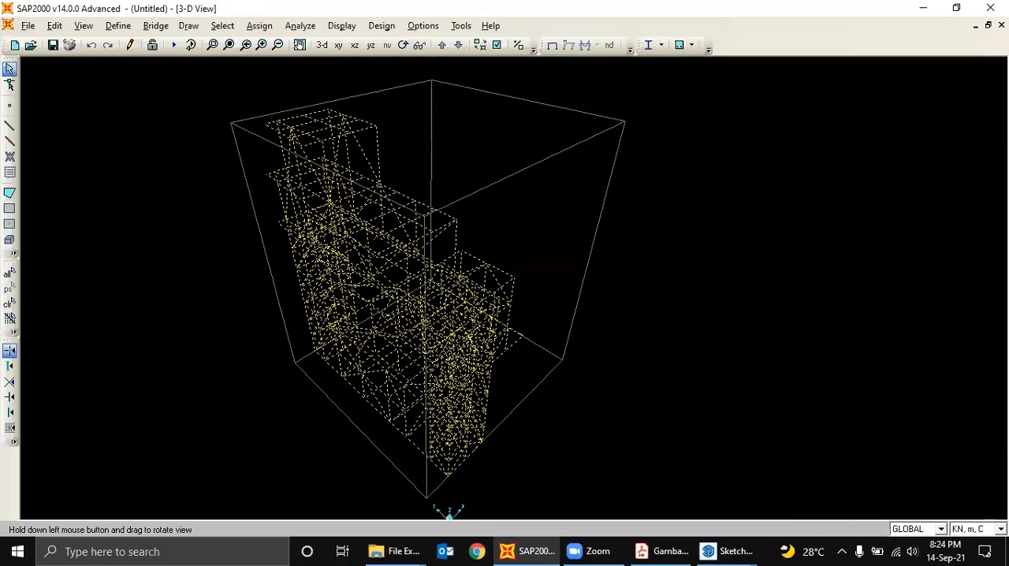
{"action": "left_click_drag", "start_coordinate": [415, 315], "coordinate": [608, 305]}
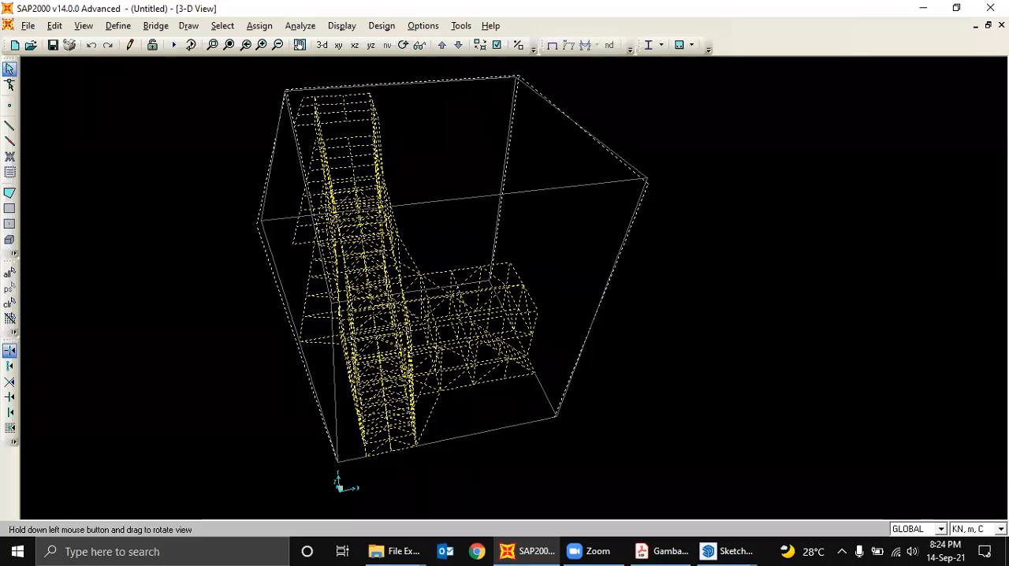
{"action": "left_click_drag", "start_coordinate": [474, 281], "coordinate": [616, 293]}
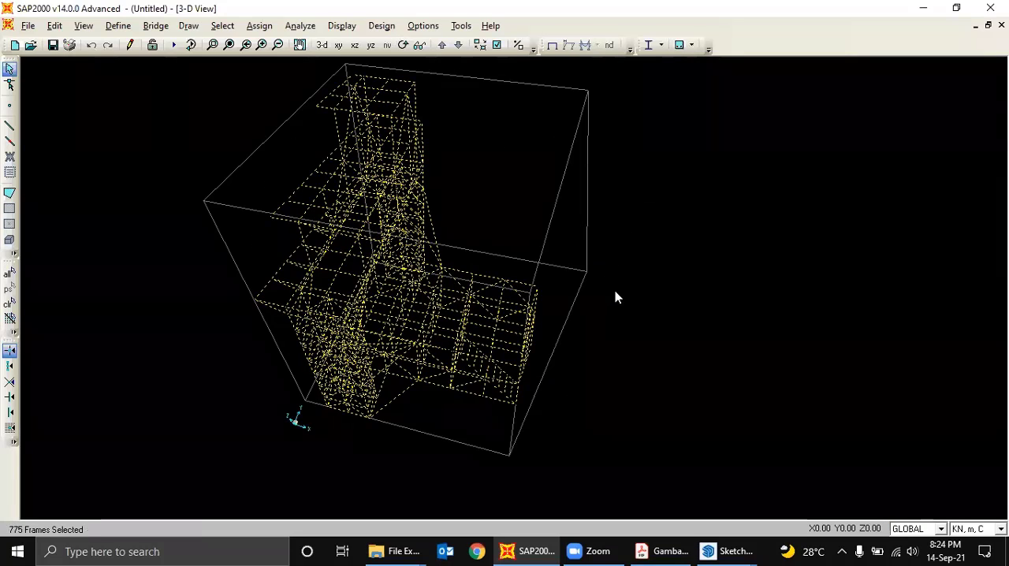
{"action": "left_click_drag", "start_coordinate": [613, 228], "coordinate": [601, 284]}
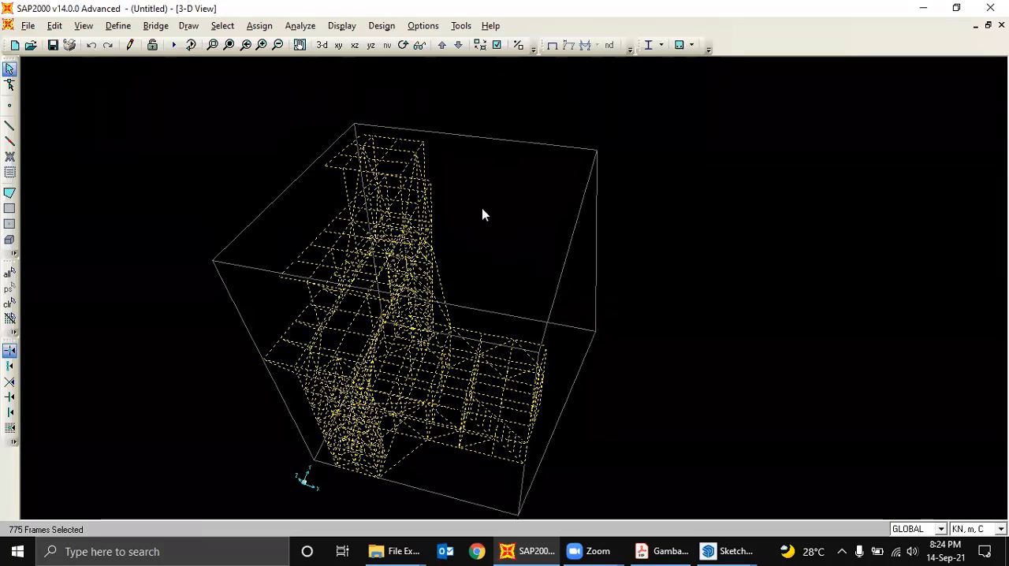
{"action": "middle_click_drag", "start_coordinate": [516, 211], "coordinate": [559, 218]}
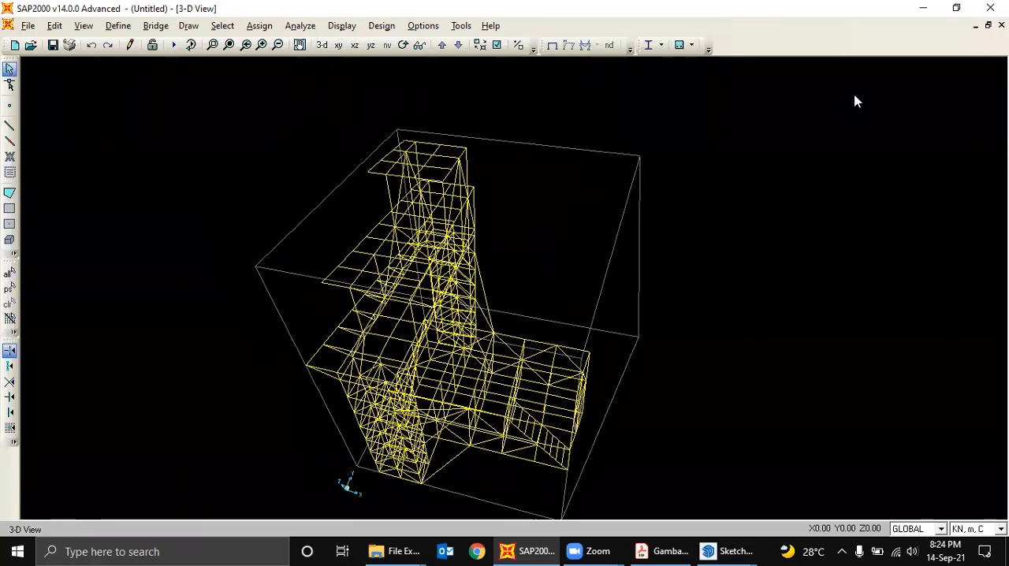
- Change the graphics mode to OpenGL with the default white background colors and inspect the frame model in it
{"action": "left_click", "coordinate": [346, 26]}
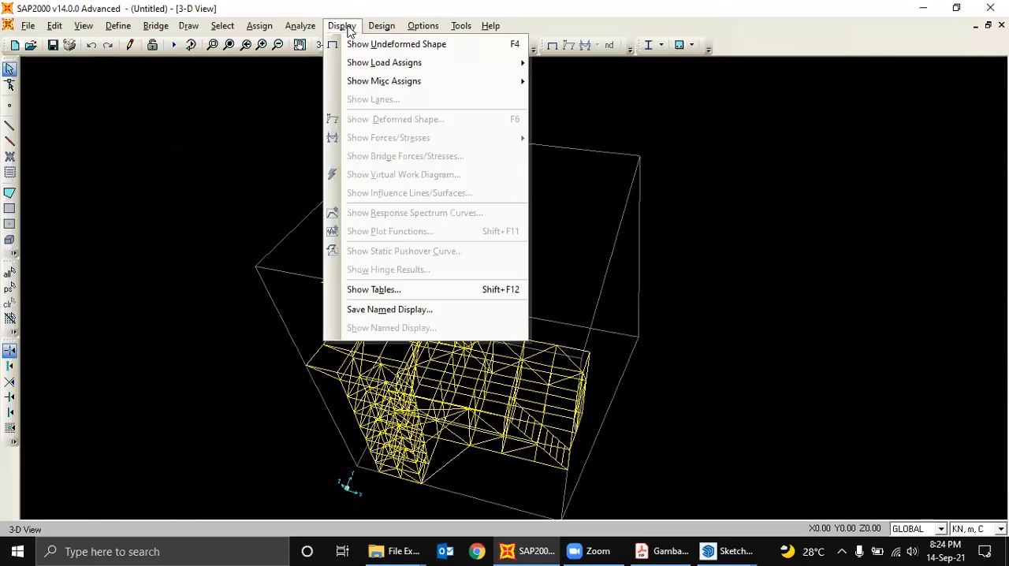
{"action": "left_click", "coordinate": [351, 27]}
{"action": "left_click", "coordinate": [423, 26]}
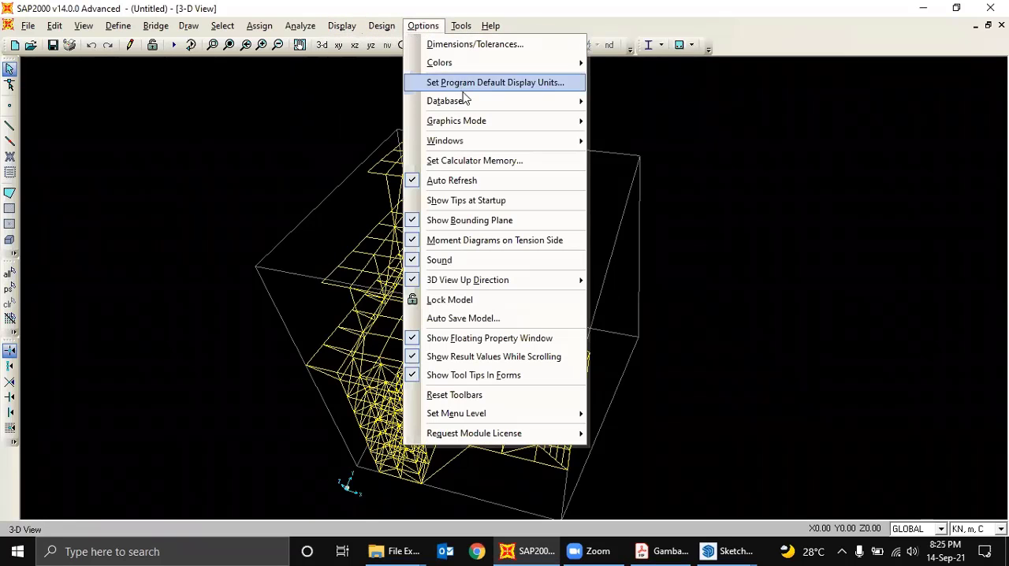
{"action": "mouse_move", "coordinate": [479, 122]}
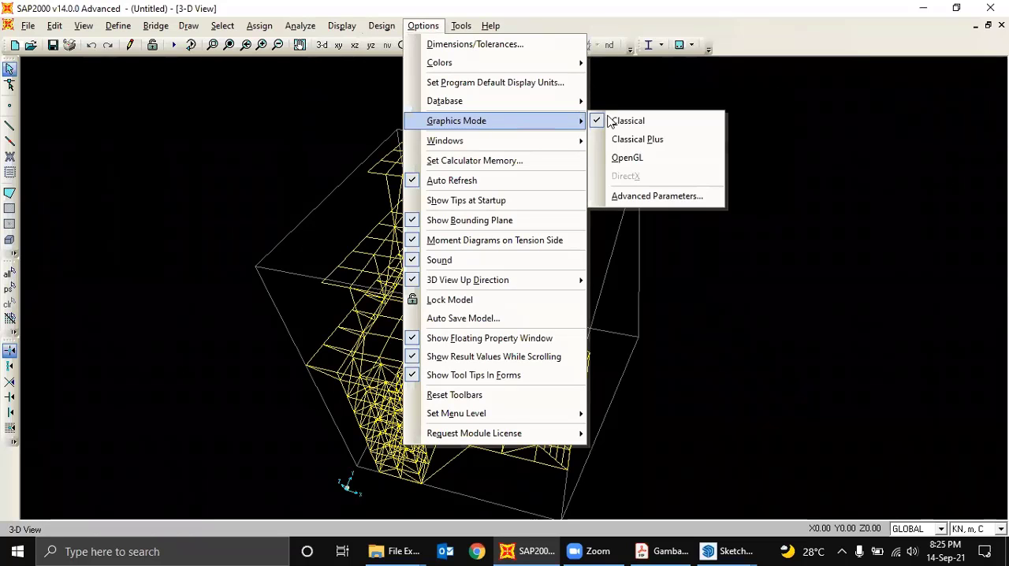
{"action": "left_click", "coordinate": [636, 158]}
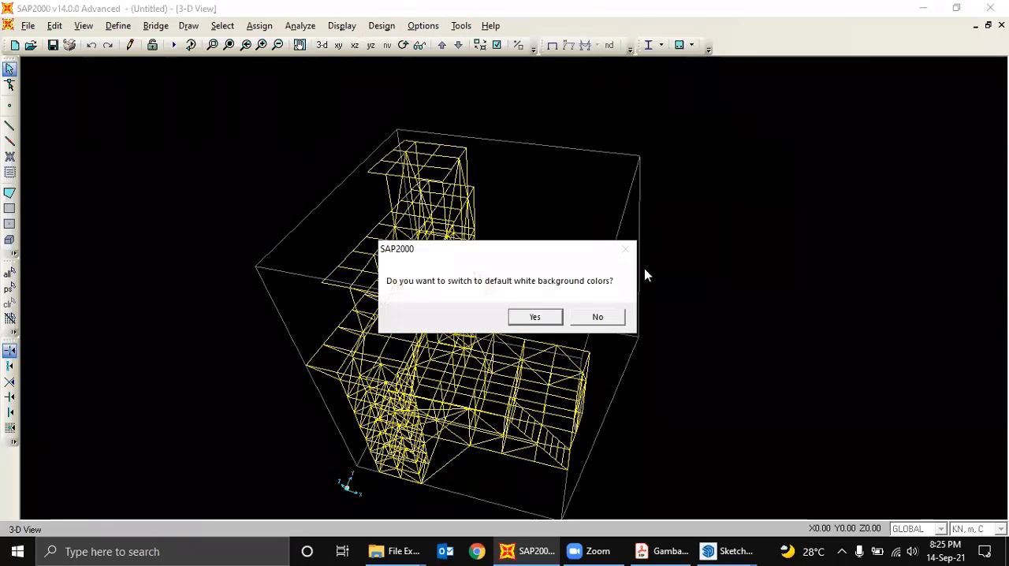
{"action": "left_click", "coordinate": [543, 317]}
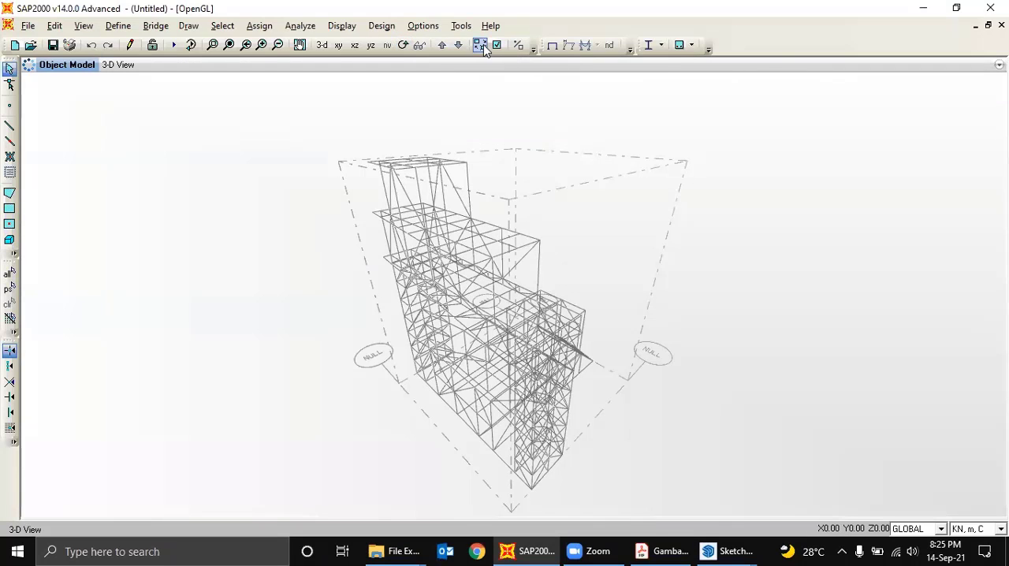
{"action": "left_click", "coordinate": [403, 45]}
{"action": "left_click_drag", "start_coordinate": [682, 211], "coordinate": [492, 229]}
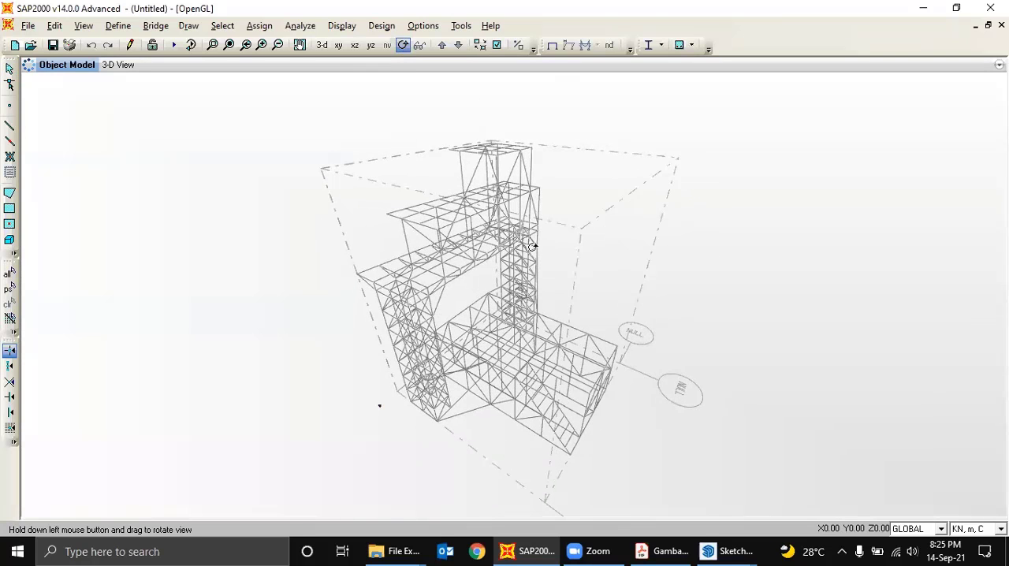
{"action": "scroll", "coordinate": [533, 244], "scroll_direction": "up", "scroll_amount": 5}
{"action": "left_click_drag", "start_coordinate": [502, 272], "coordinate": [607, 240]}
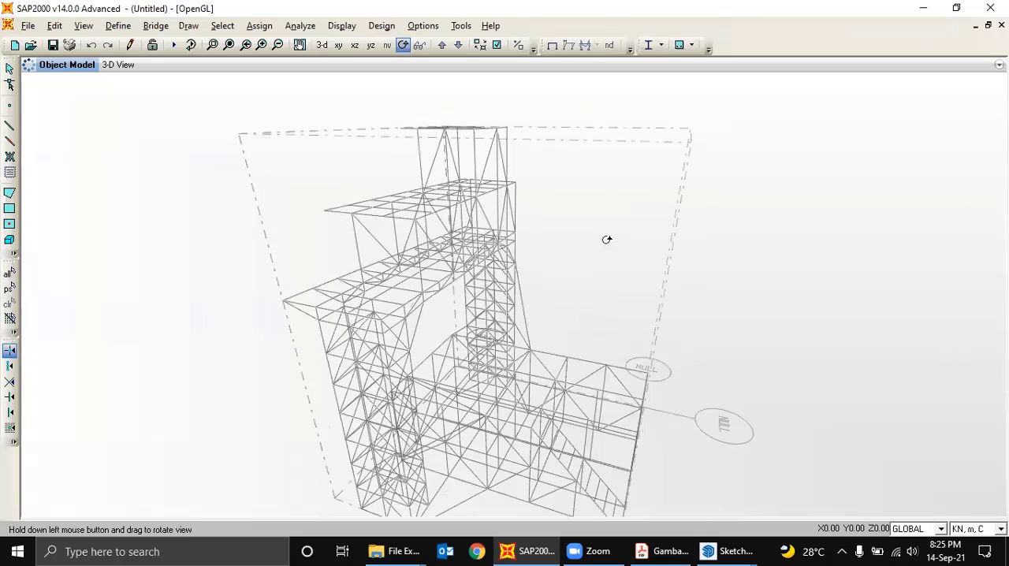
{"action": "left_click_drag", "start_coordinate": [513, 279], "coordinate": [544, 269]}
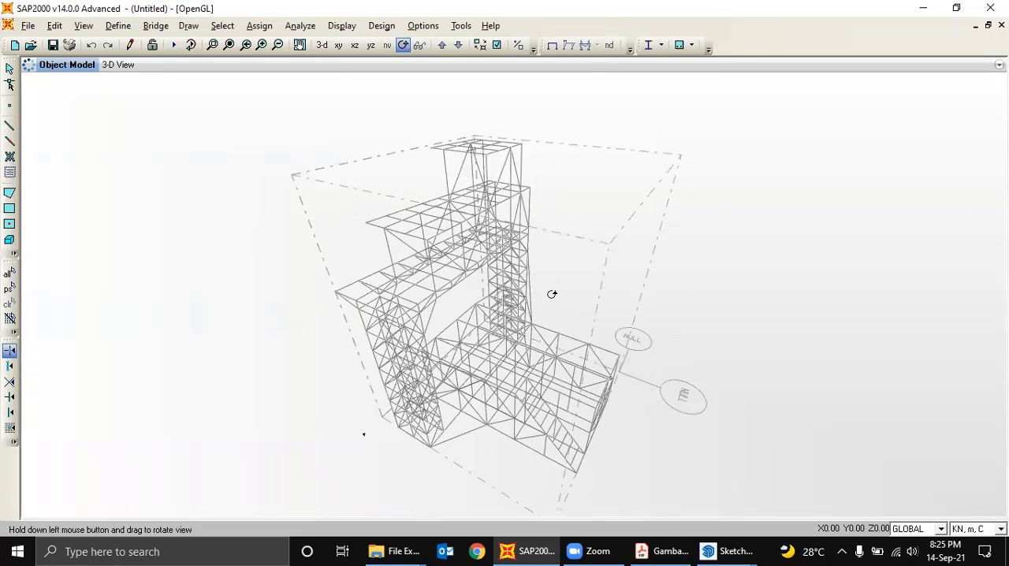
{"action": "left_click", "coordinate": [9, 69]}
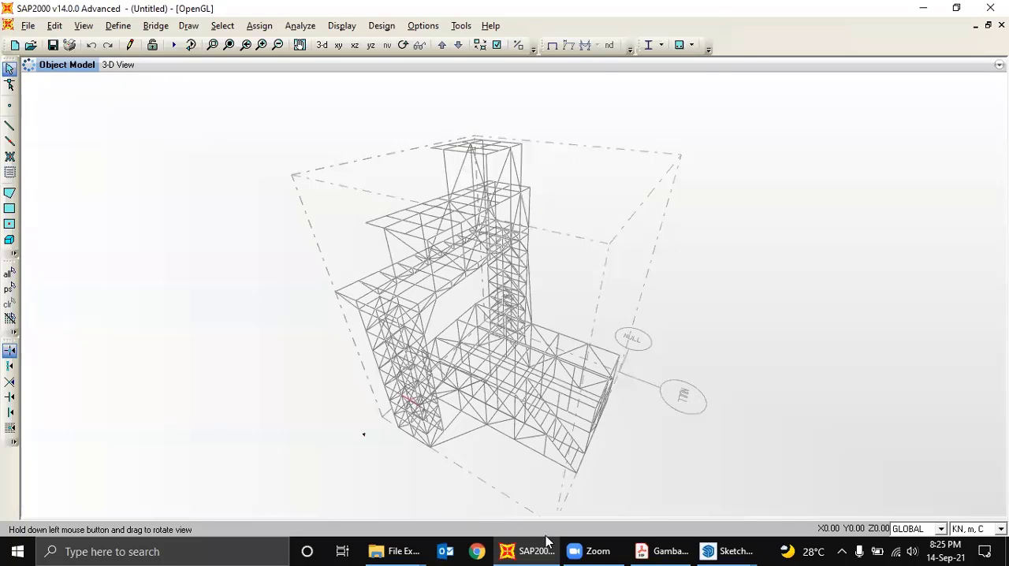
- Switch to the colored Tail Dock B737 - Rev. 3 model in SketchUp and examine the profile colors of its columns, braces and platforms
{"action": "mouse_move", "coordinate": [727, 551]}
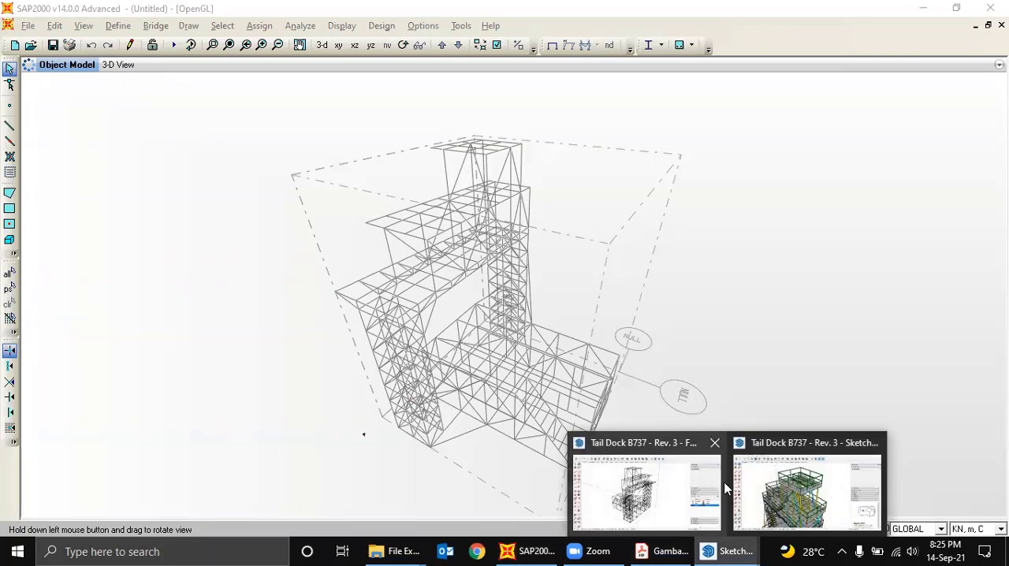
{"action": "left_click", "coordinate": [791, 491]}
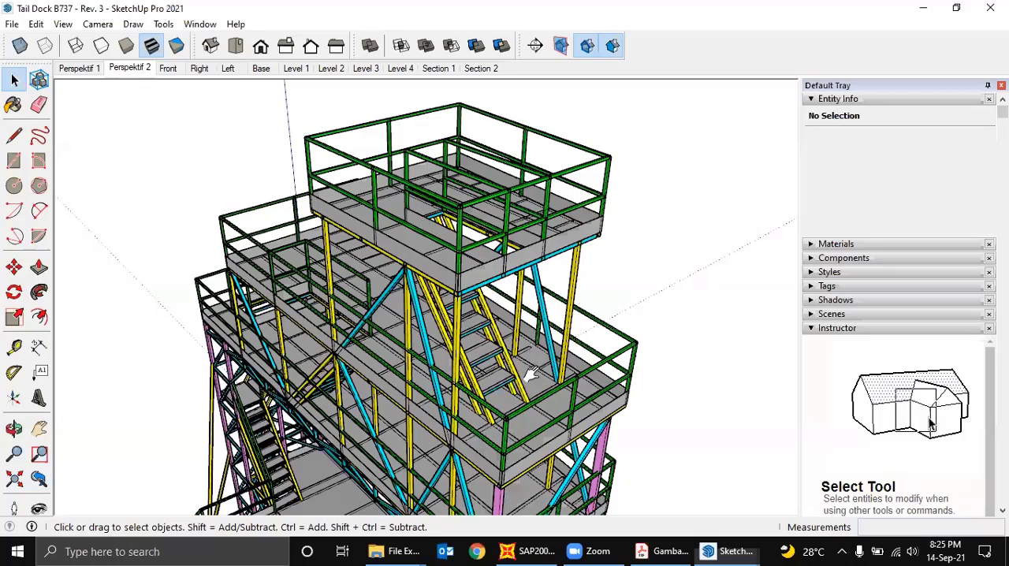
{"action": "middle_click_drag", "start_coordinate": [487, 299], "coordinate": [431, 430]}
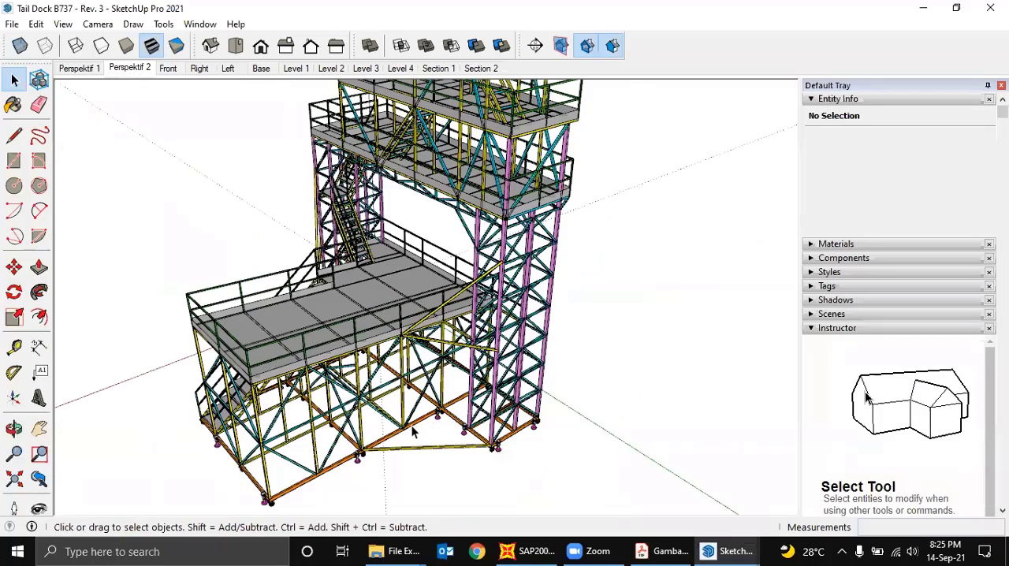
{"action": "scroll", "coordinate": [412, 432], "scroll_direction": "up", "scroll_amount": 2}
{"action": "middle_click_drag", "start_coordinate": [397, 379], "coordinate": [422, 409]}
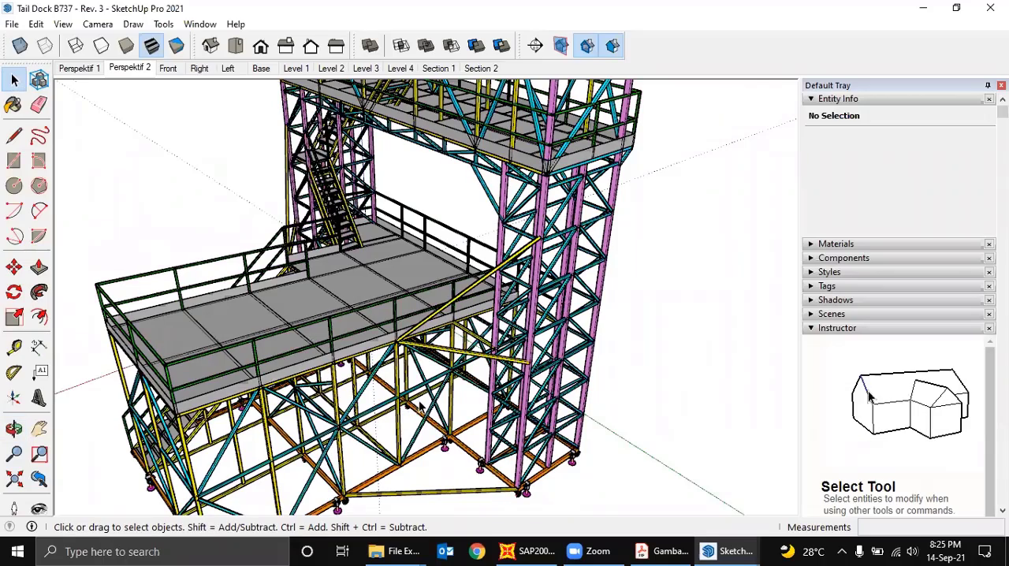
{"action": "middle_click_drag", "start_coordinate": [386, 354], "coordinate": [374, 401]}
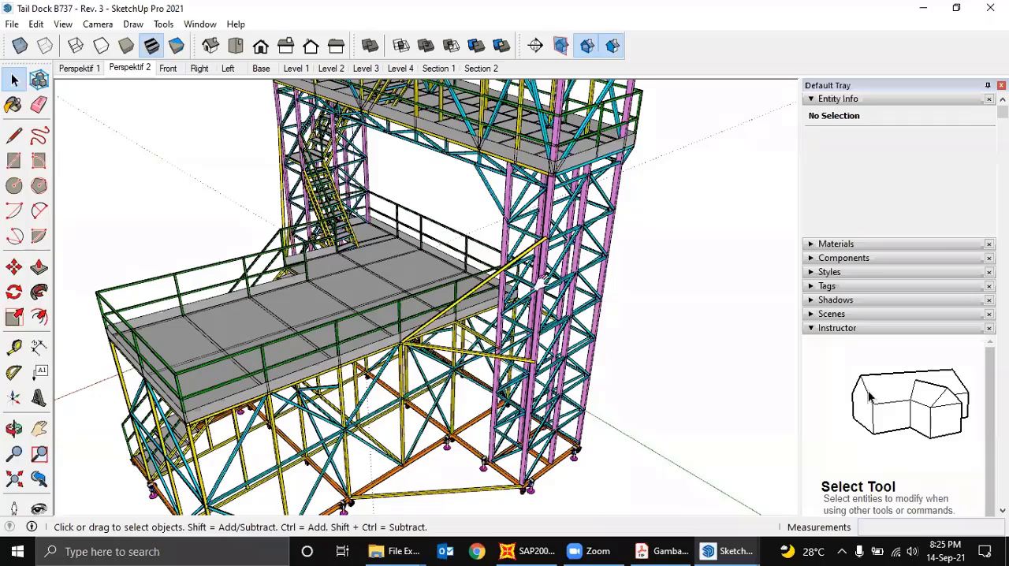
{"action": "middle_click_drag", "start_coordinate": [512, 318], "coordinate": [543, 291]}
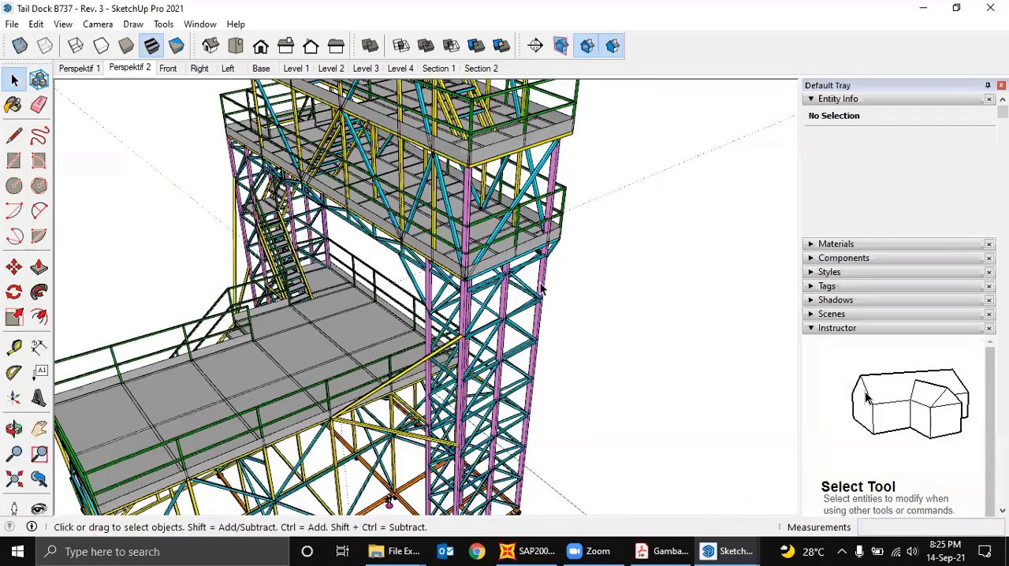
{"action": "scroll", "coordinate": [542, 291], "scroll_direction": "up", "scroll_amount": 2}
{"action": "scroll", "coordinate": [542, 294], "scroll_direction": "down", "scroll_amount": 2}
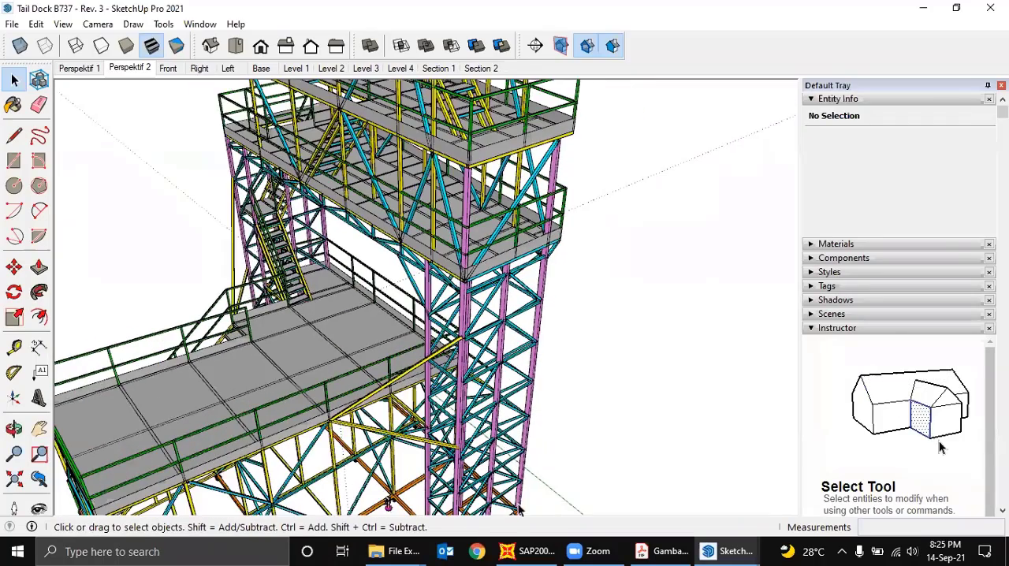
- Return to SAP2000 and set the display color of the RHS 100x50x5 frame section to magenta
{"action": "left_click", "coordinate": [517, 547]}
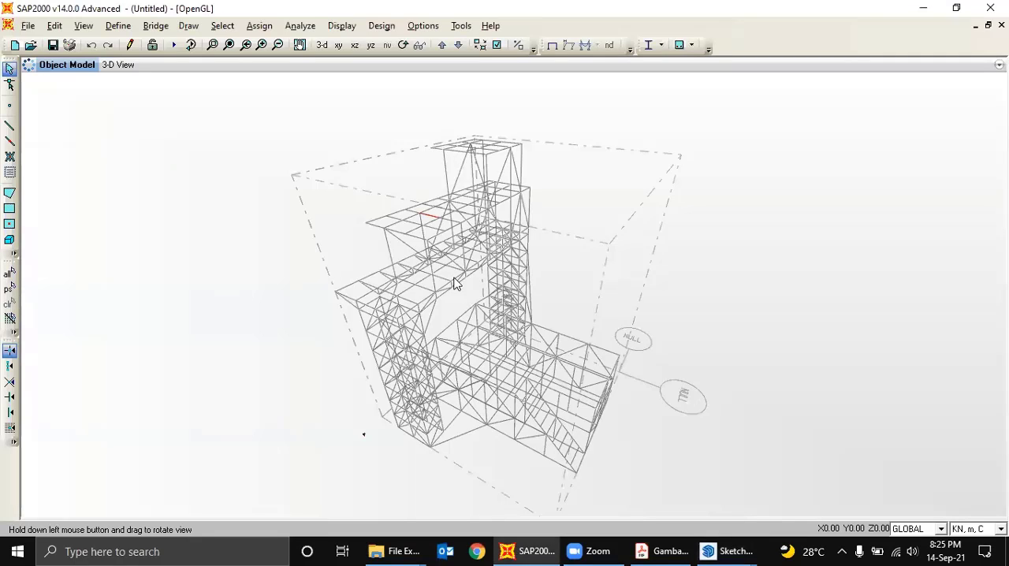
{"action": "left_click_drag", "start_coordinate": [445, 284], "coordinate": [454, 260]}
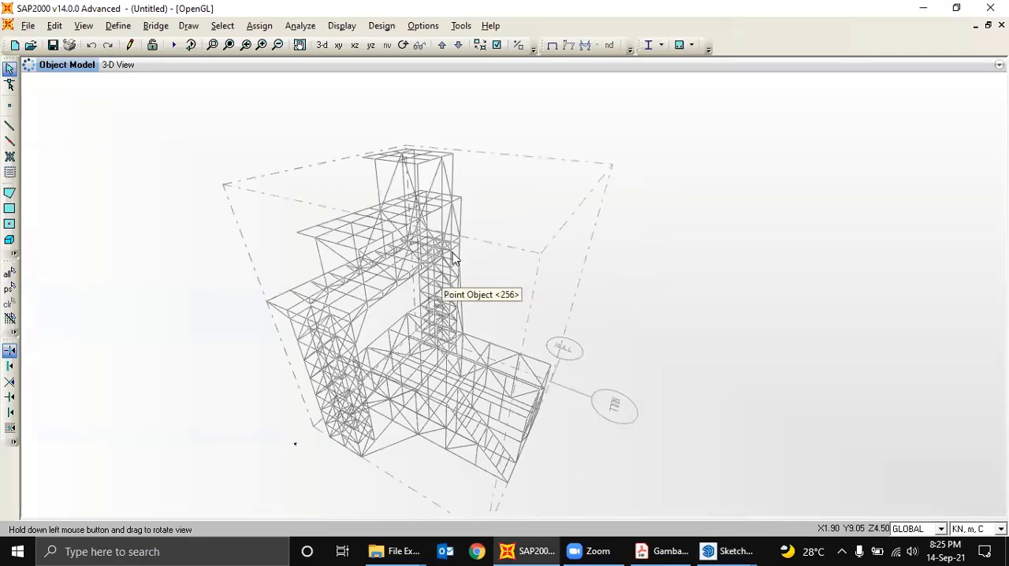
{"action": "left_click", "coordinate": [117, 26]}
{"action": "mouse_move", "coordinate": [164, 66]}
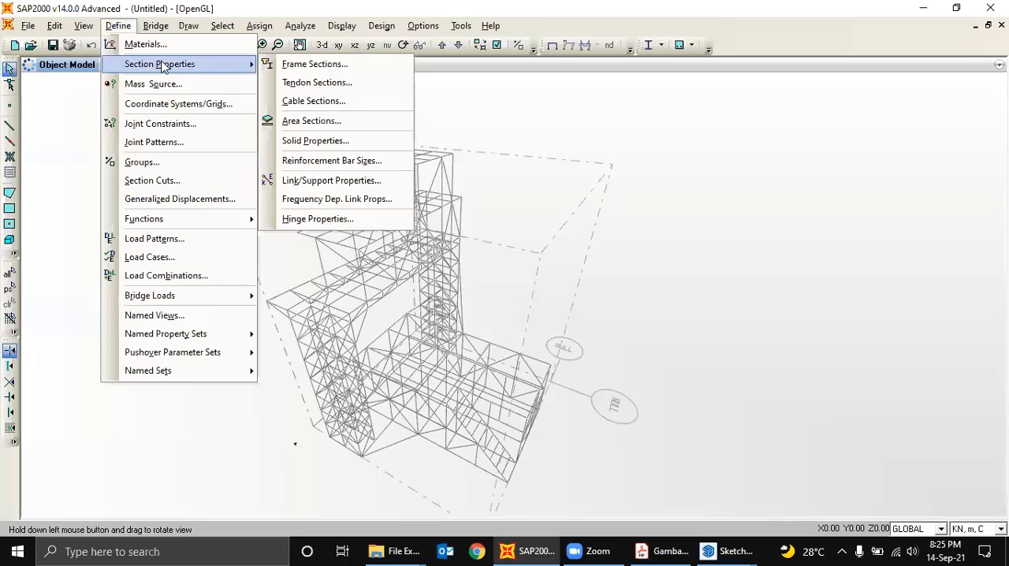
{"action": "left_click", "coordinate": [292, 64]}
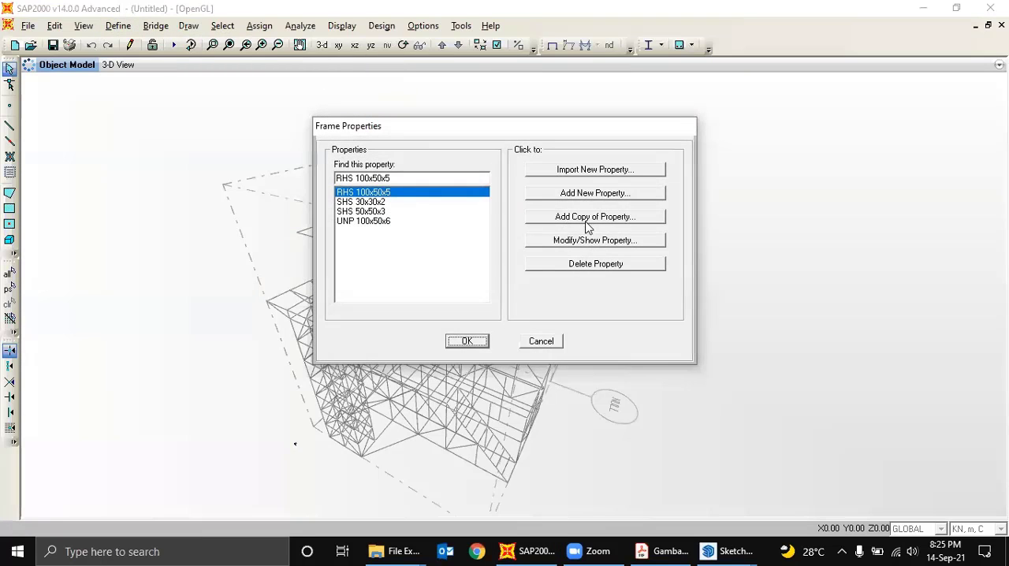
{"action": "left_click", "coordinate": [585, 241]}
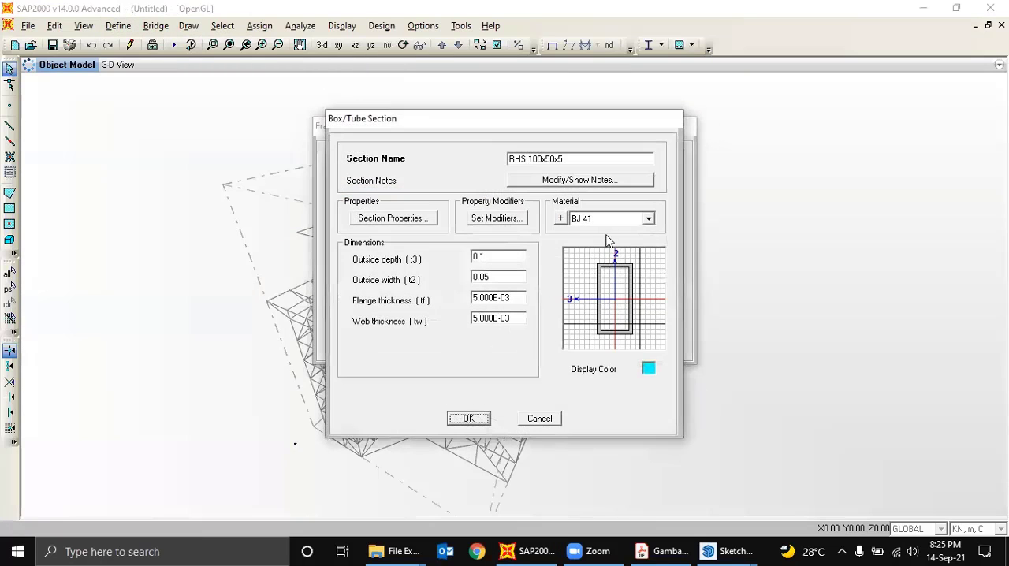
{"action": "left_click", "coordinate": [651, 372]}
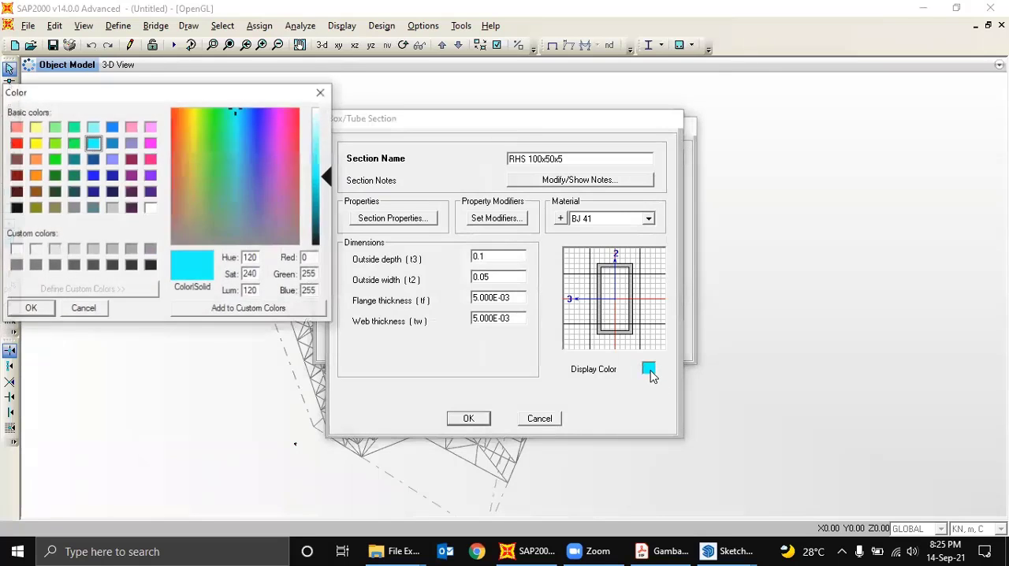
{"action": "left_click", "coordinate": [150, 144]}
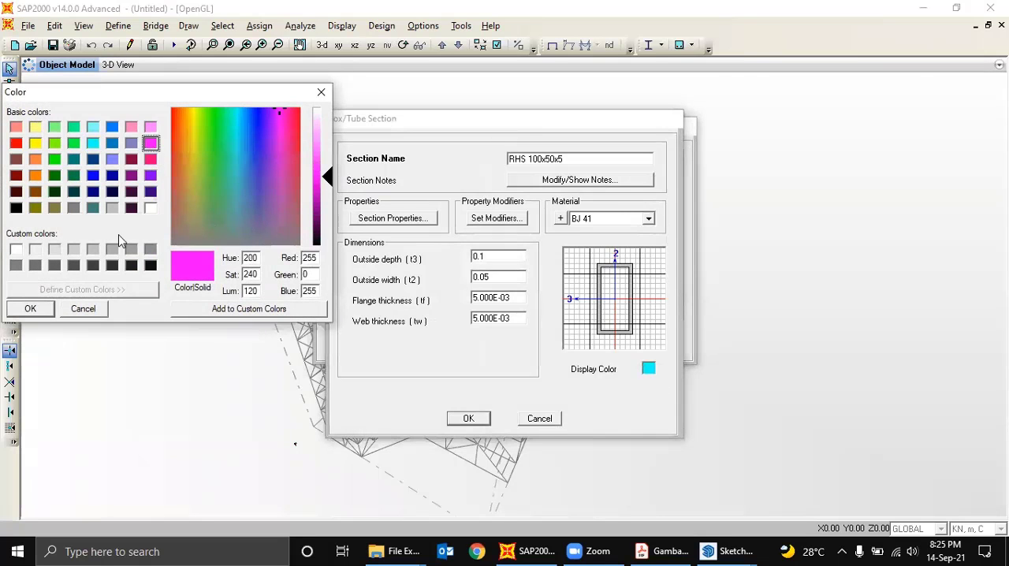
{"action": "left_click", "coordinate": [31, 309]}
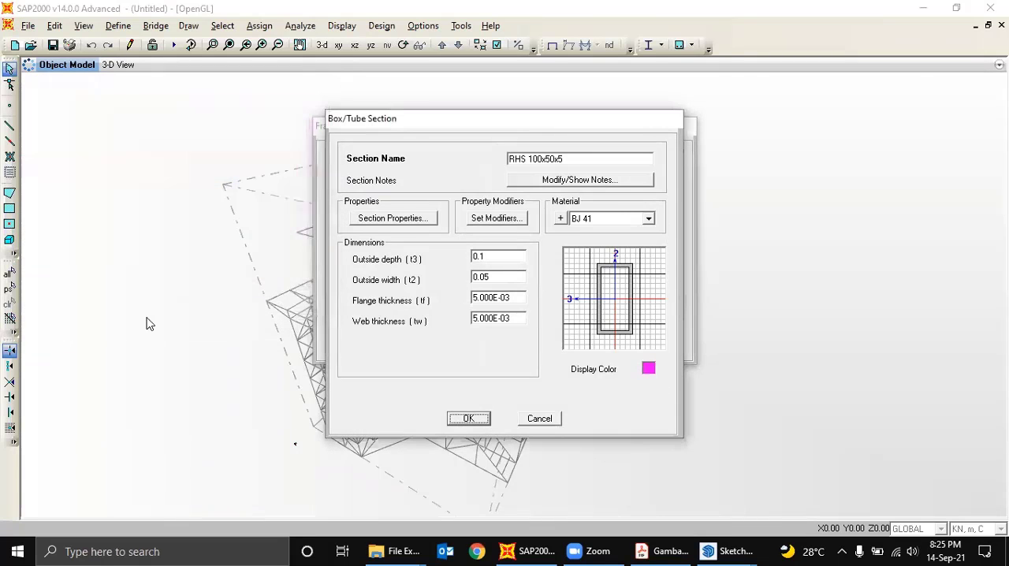
{"action": "left_click", "coordinate": [469, 419]}
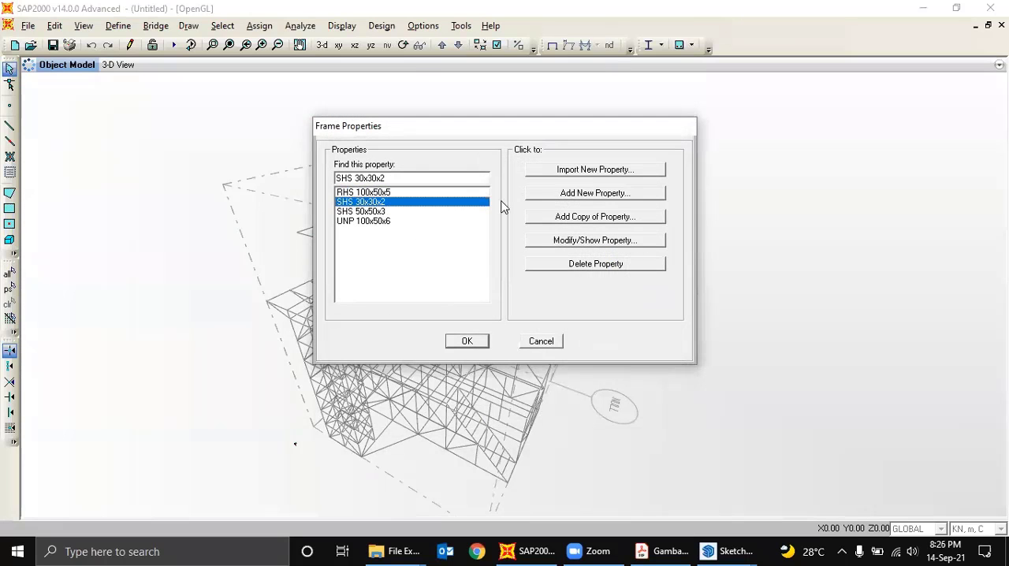
- Set the display color of the SHS 30x30x2 frame section to green
{"action": "left_click", "coordinate": [588, 241]}
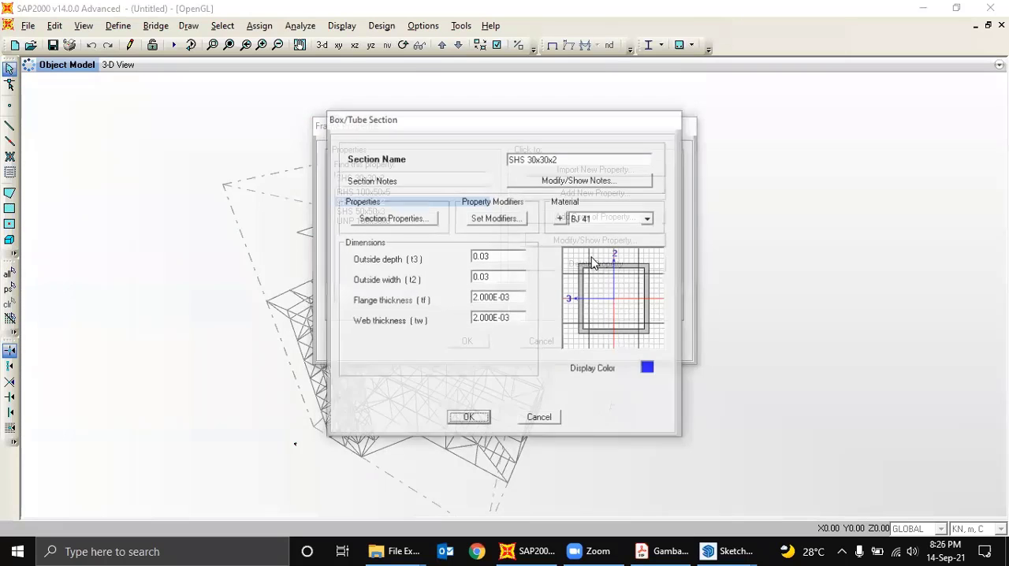
{"action": "left_click", "coordinate": [649, 369]}
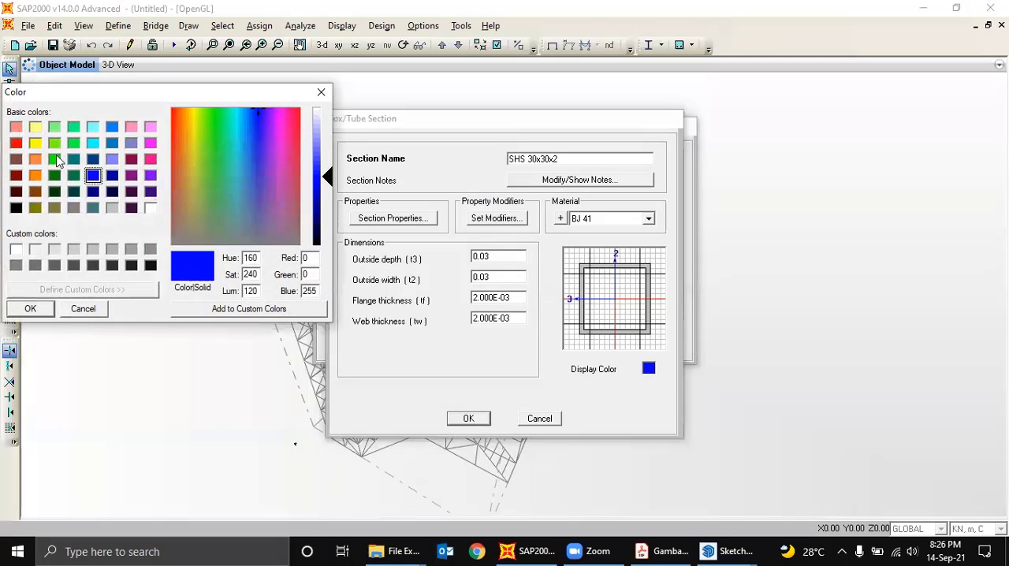
{"action": "left_click", "coordinate": [55, 159]}
{"action": "left_click", "coordinate": [31, 308]}
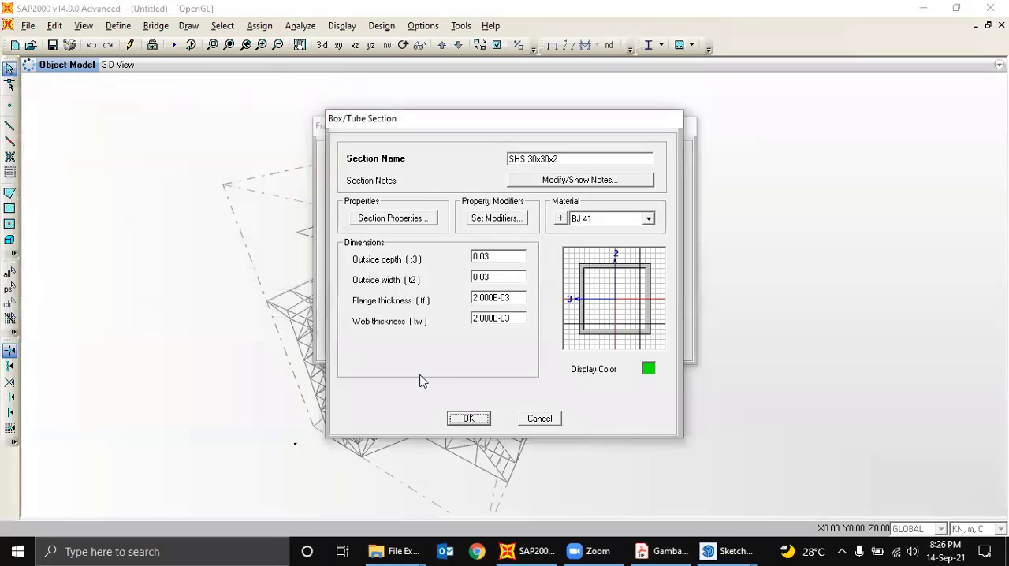
{"action": "left_click", "coordinate": [469, 419]}
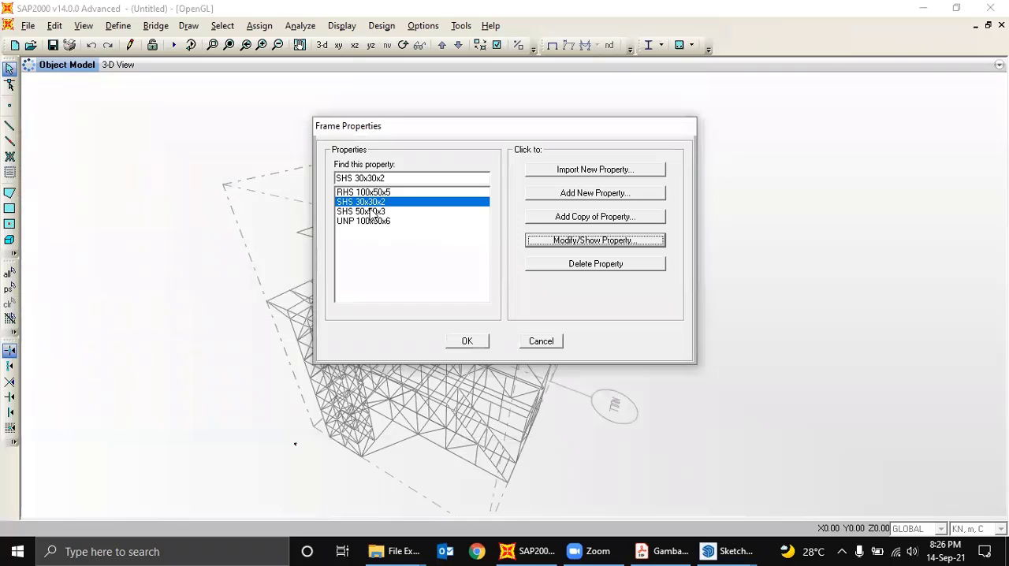
- Set the display color of the SHS 50x50x3 frame section to yellow
{"action": "left_click", "coordinate": [373, 212]}
{"action": "left_click", "coordinate": [570, 240]}
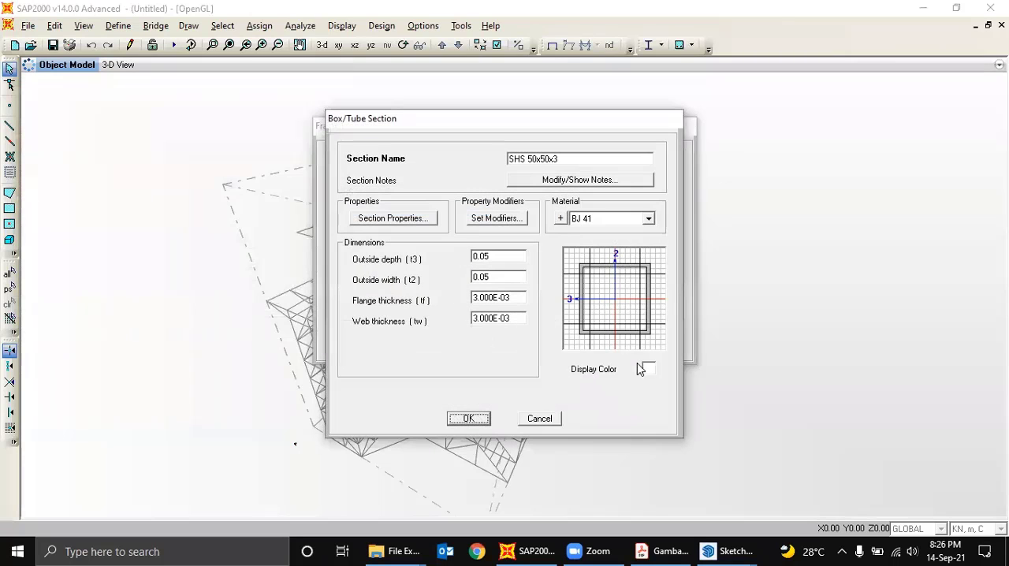
{"action": "left_click", "coordinate": [648, 369]}
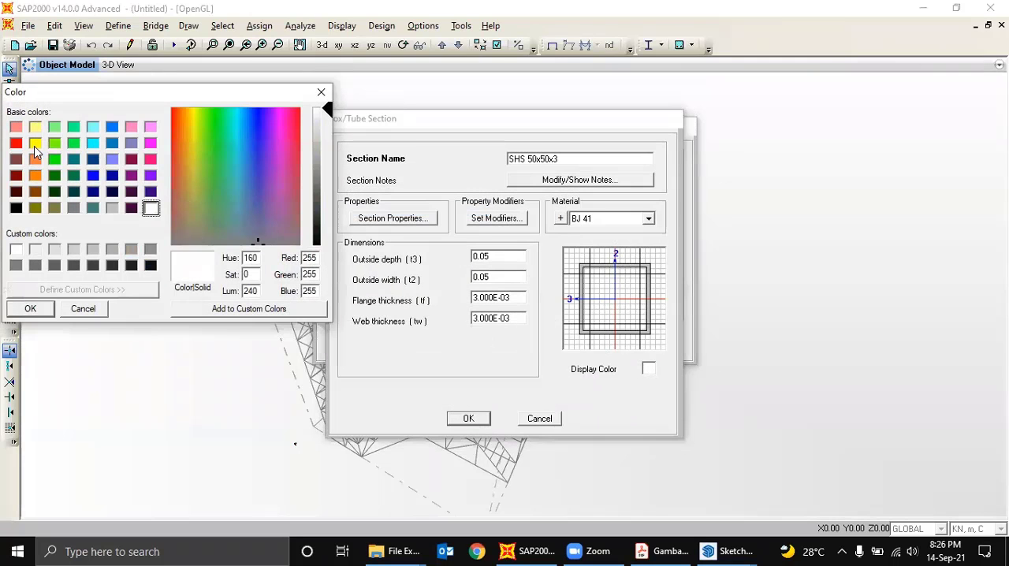
{"action": "left_click", "coordinate": [35, 145]}
{"action": "left_click", "coordinate": [32, 308]}
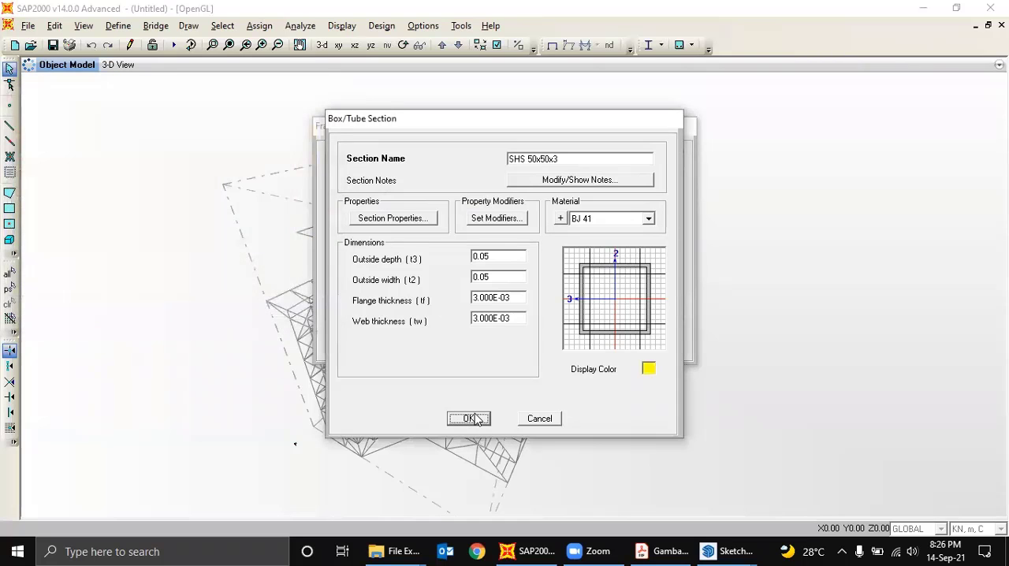
{"action": "left_click", "coordinate": [469, 419]}
- Set the display color of the UNP 100x50x6 channel section to orange and accept the frame property definitions
{"action": "left_click", "coordinate": [374, 222]}
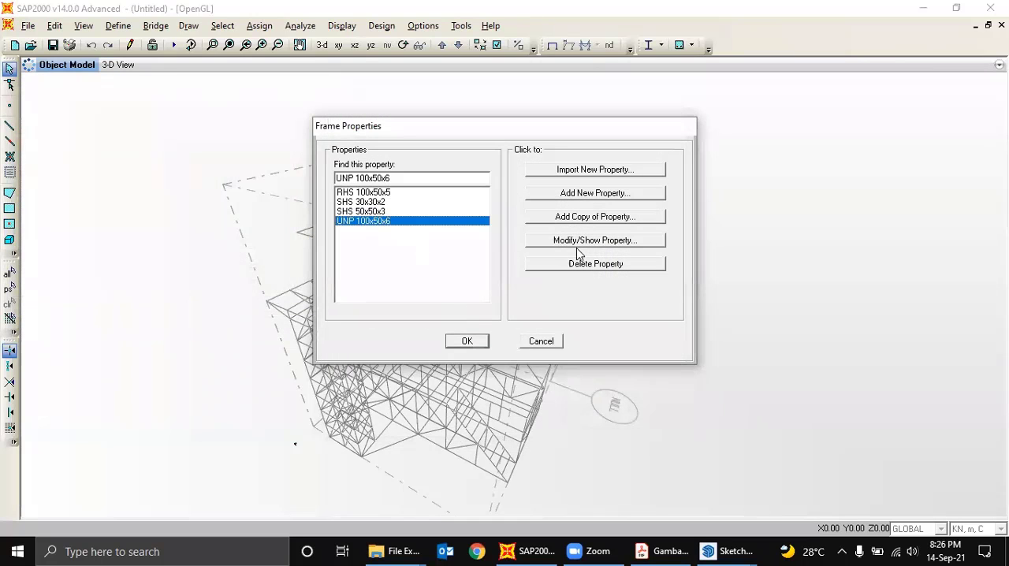
{"action": "left_click", "coordinate": [586, 241]}
{"action": "left_click", "coordinate": [649, 369]}
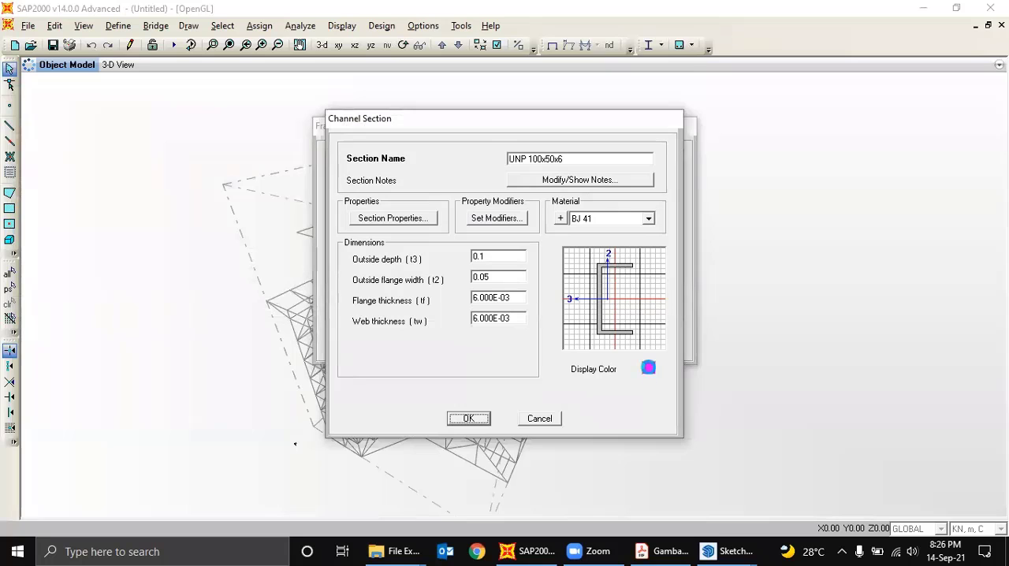
{"action": "left_click", "coordinate": [34, 160]}
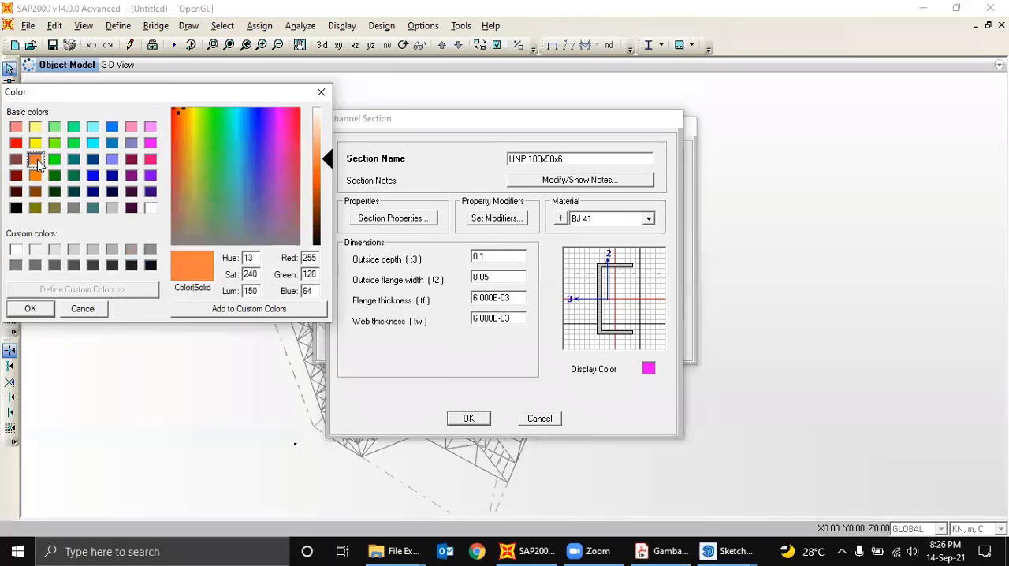
{"action": "left_click", "coordinate": [30, 309]}
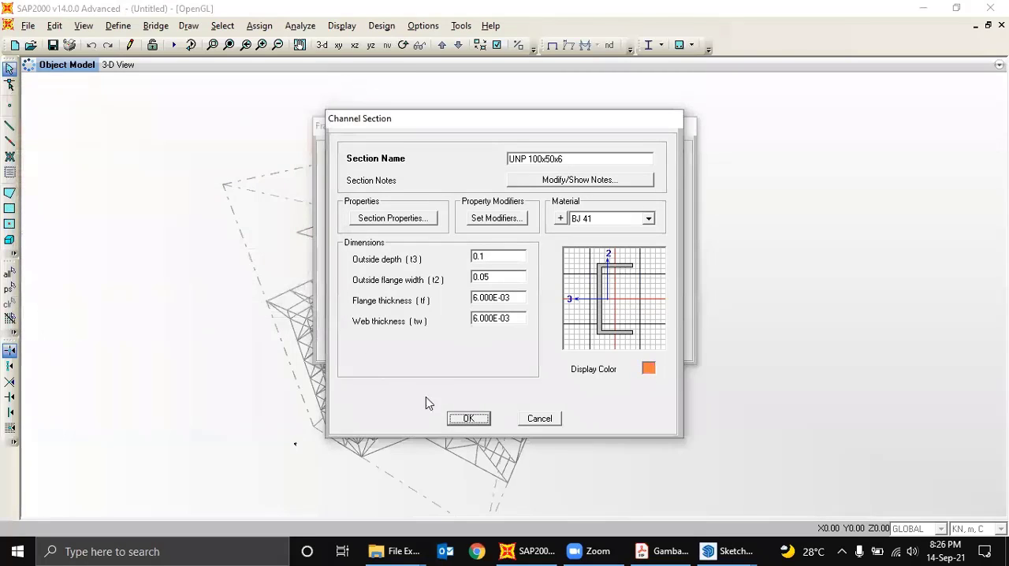
{"action": "left_click", "coordinate": [474, 418]}
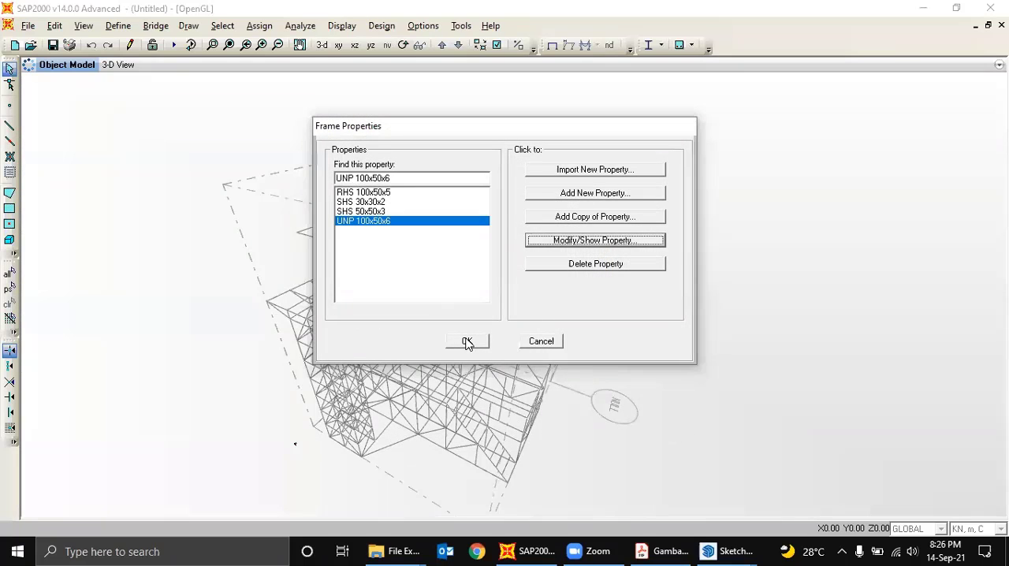
{"action": "left_click", "coordinate": [467, 341]}
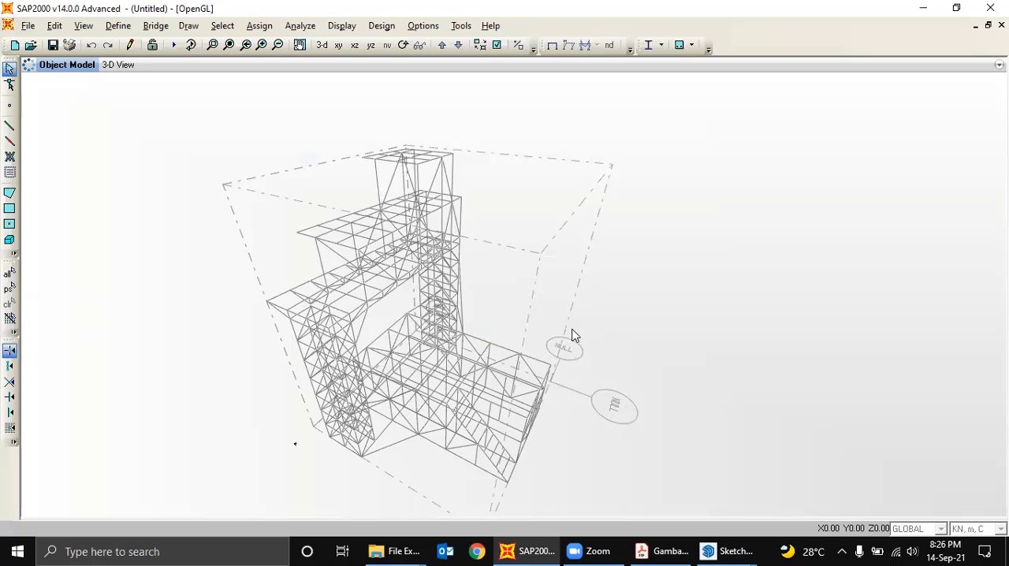
- Check the section assignment of a short vertical member at the edge of the lower platform, then dismiss its line information
{"action": "middle_click_drag", "start_coordinate": [574, 336], "coordinate": [532, 341], "text": "shift"}
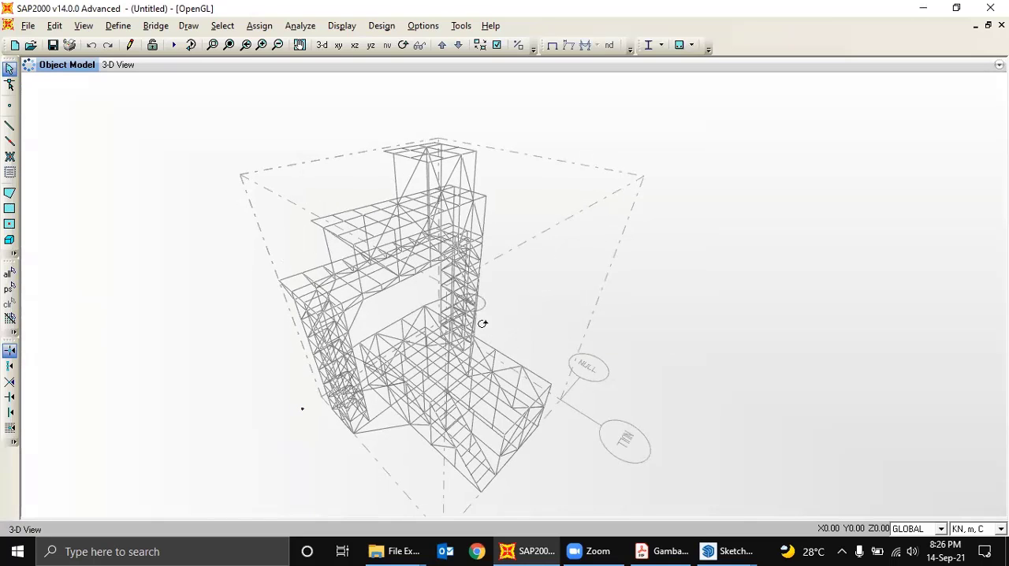
{"action": "left_click", "coordinate": [4, 68]}
{"action": "left_click_drag", "start_coordinate": [516, 343], "coordinate": [386, 360]}
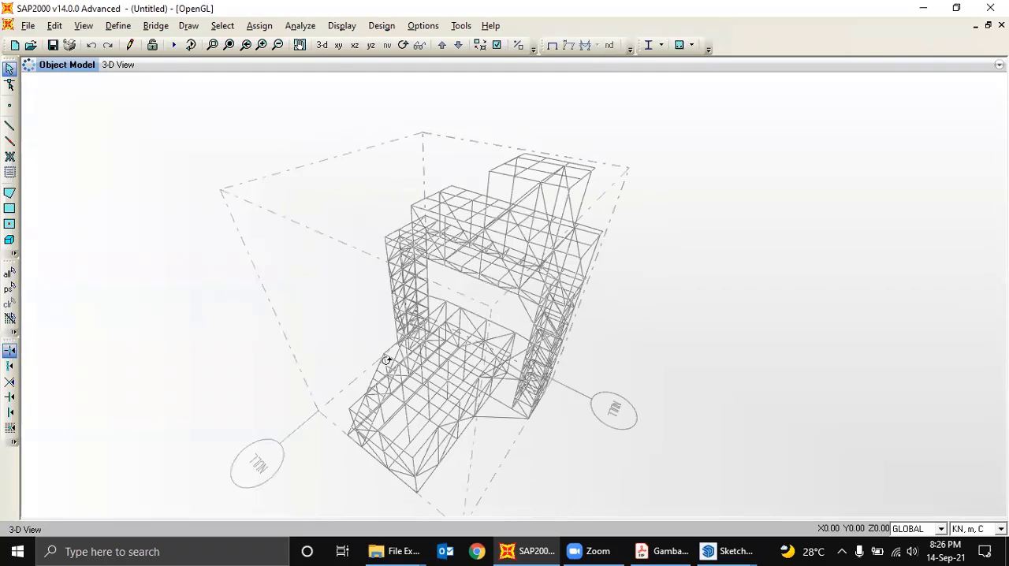
{"action": "left_click", "coordinate": [8, 69]}
{"action": "left_click", "coordinate": [479, 396]}
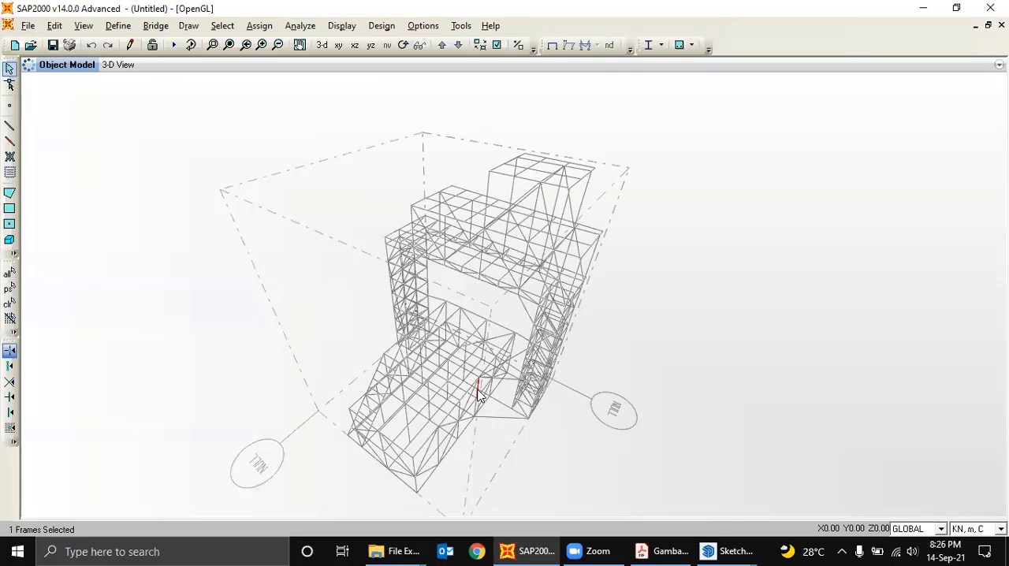
{"action": "right_click", "coordinate": [479, 396]}
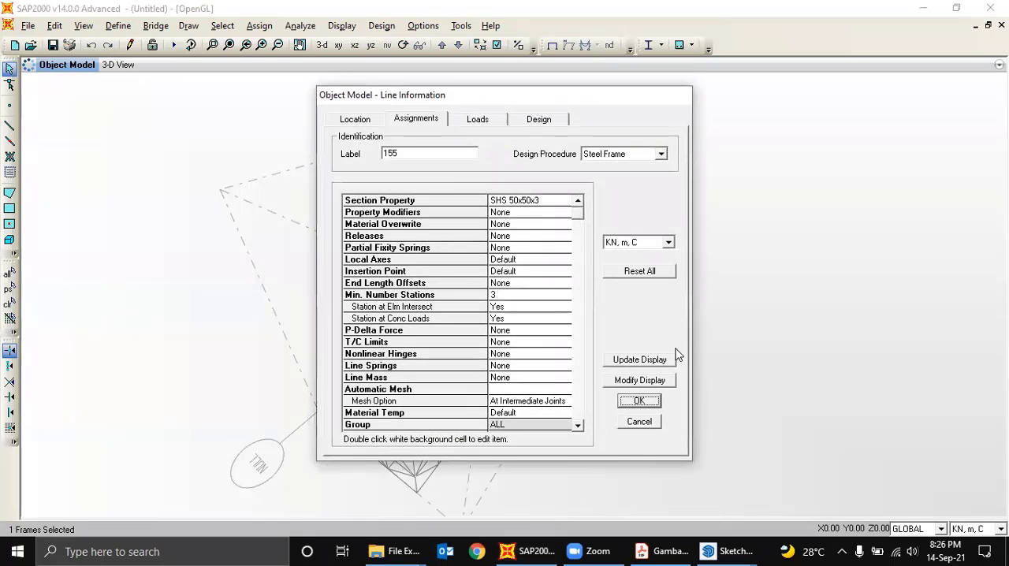
{"action": "left_click", "coordinate": [641, 423]}
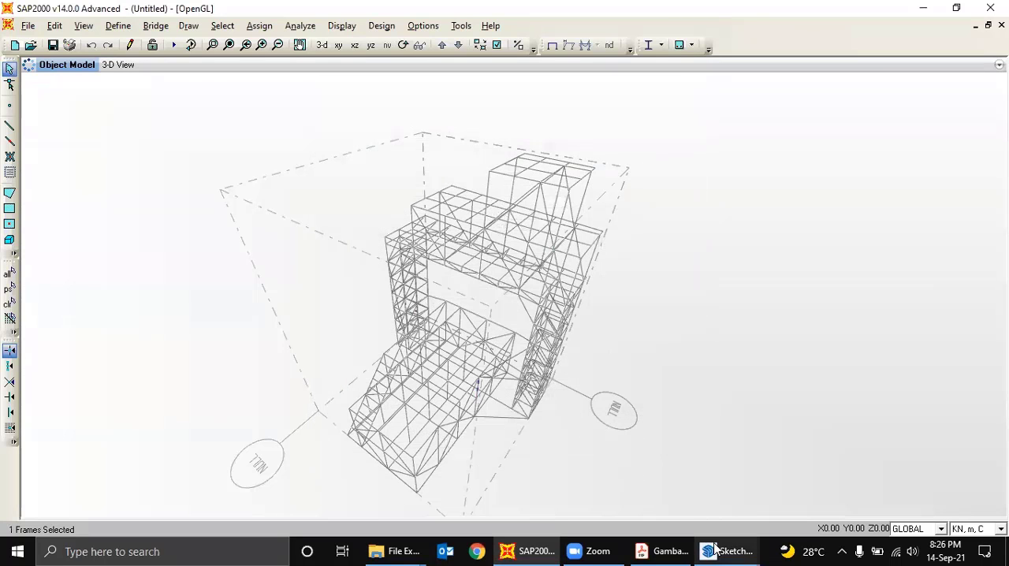
- Switch to the colored Tail Dock B737 - Rev. 3 model in SketchUp and compare the profile colors across its towers and platforms
{"action": "mouse_move", "coordinate": [724, 552]}
{"action": "left_click", "coordinate": [752, 445]}
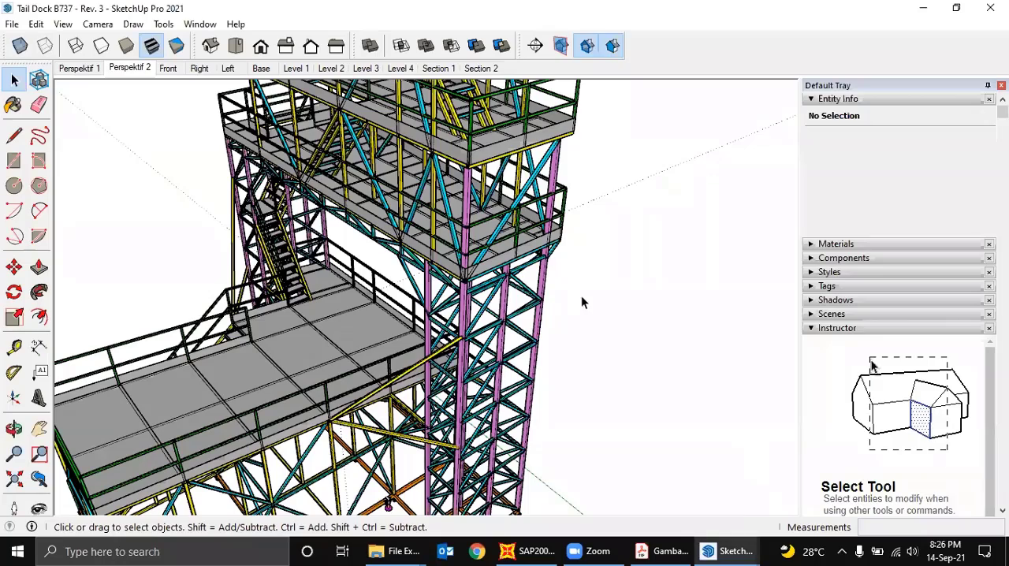
{"action": "scroll", "coordinate": [543, 345], "scroll_direction": "down", "scroll_amount": 2}
{"action": "middle_click_drag", "start_coordinate": [538, 345], "coordinate": [536, 305]}
{"action": "middle_click_drag", "start_coordinate": [511, 260], "coordinate": [509, 291]}
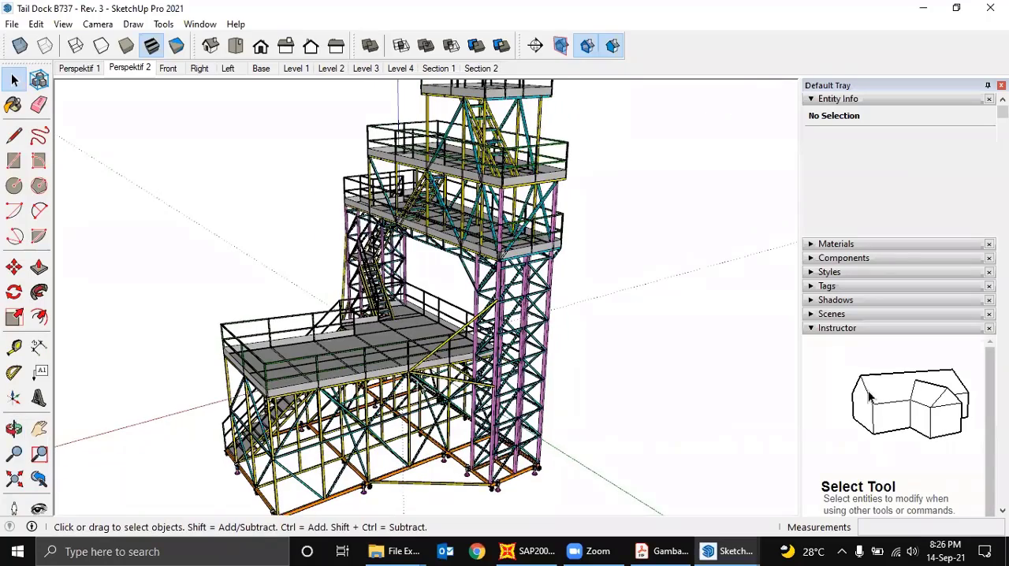
{"action": "middle_click_drag", "start_coordinate": [482, 385], "coordinate": [566, 272]}
{"action": "scroll", "coordinate": [509, 280], "scroll_direction": "up", "scroll_amount": 3}
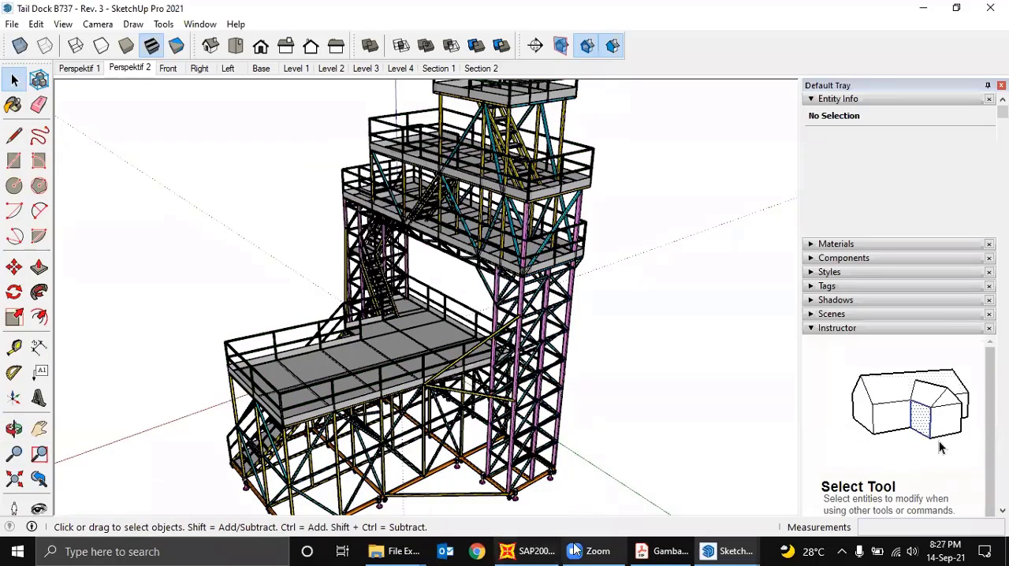
- Return to SAP2000, select the entire frame model and assign the SHS 30x30x2 section to all its members
{"action": "left_click", "coordinate": [543, 551]}
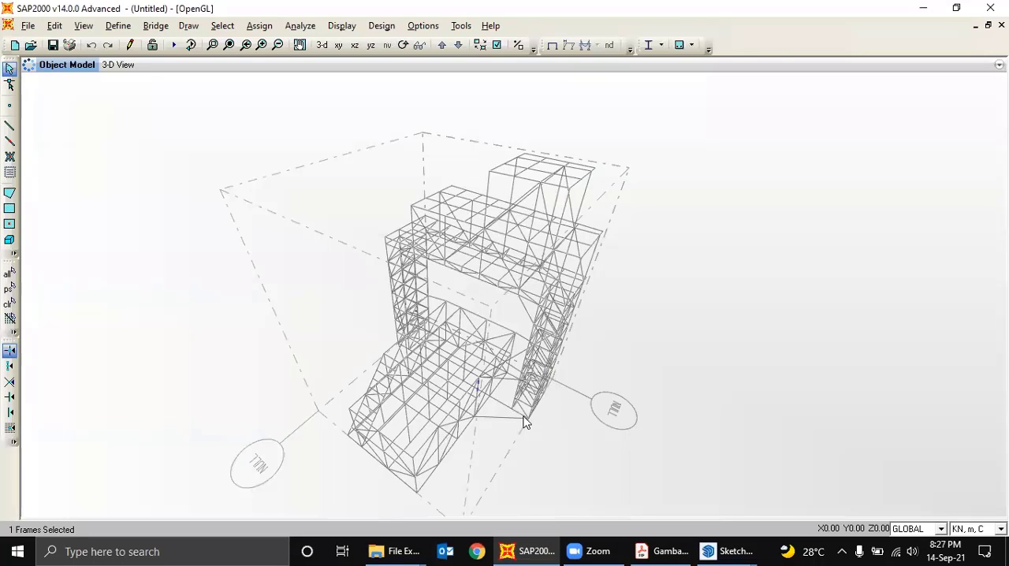
{"action": "left_click_drag", "start_coordinate": [596, 487], "coordinate": [321, 140]}
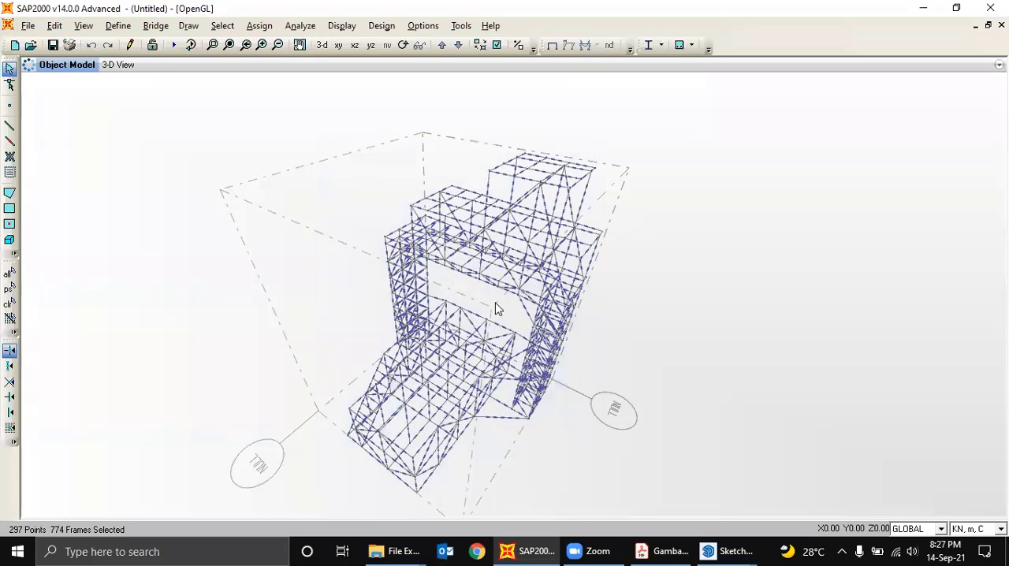
{"action": "middle_click_drag", "start_coordinate": [476, 250], "coordinate": [473, 241]}
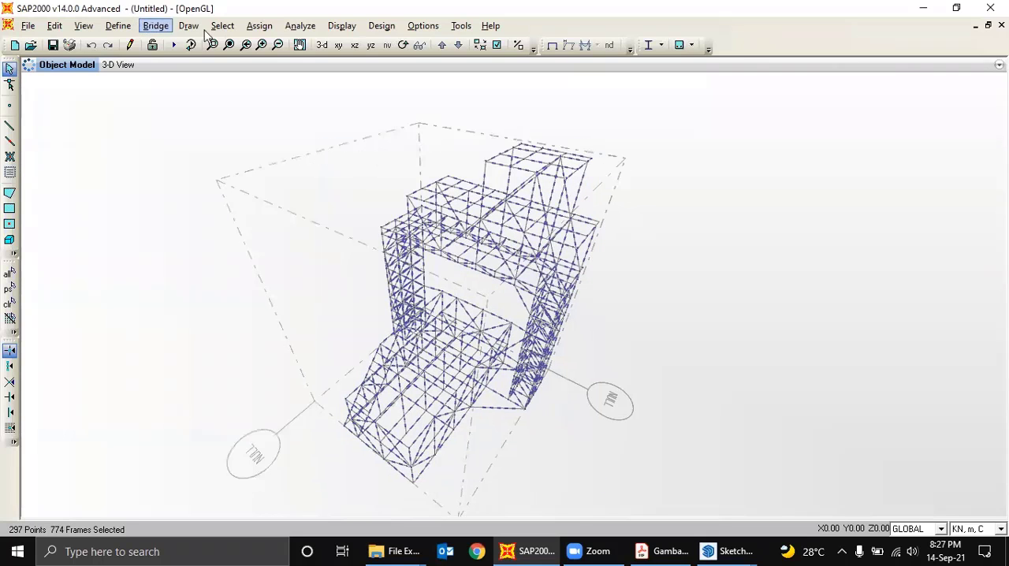
{"action": "left_click", "coordinate": [257, 27]}
{"action": "mouse_move", "coordinate": [298, 63]}
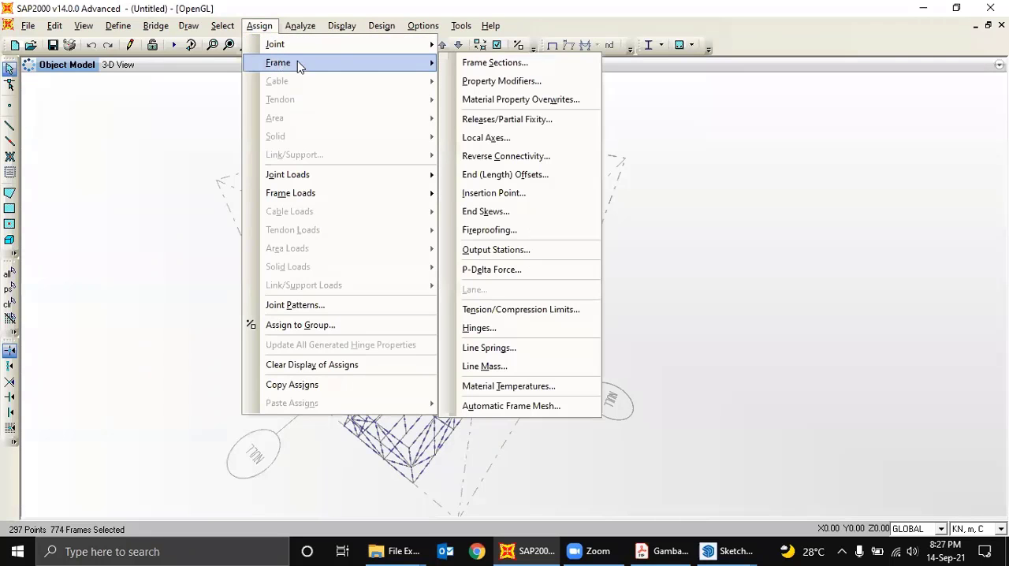
{"action": "left_click", "coordinate": [472, 63]}
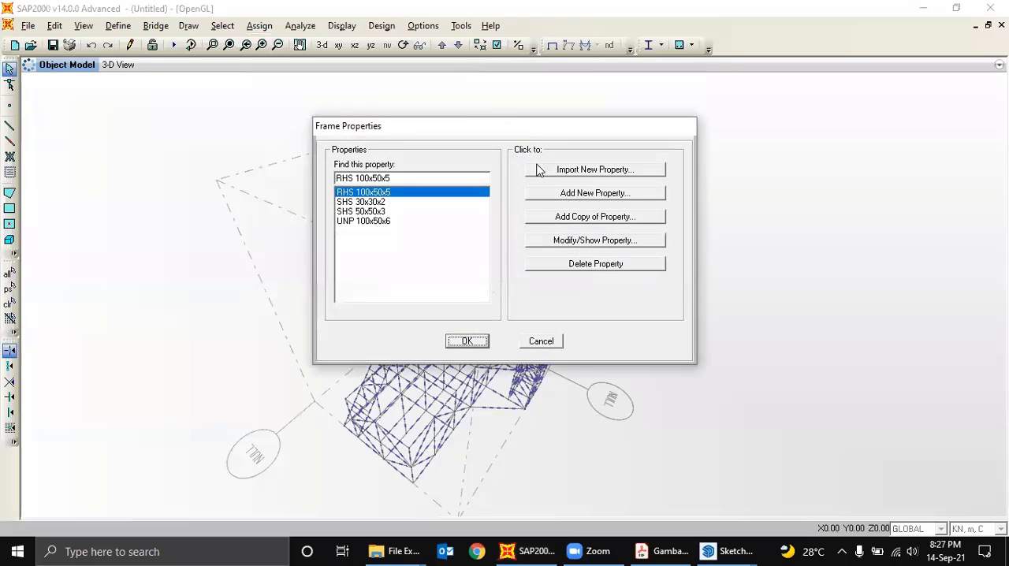
{"action": "left_click", "coordinate": [369, 202]}
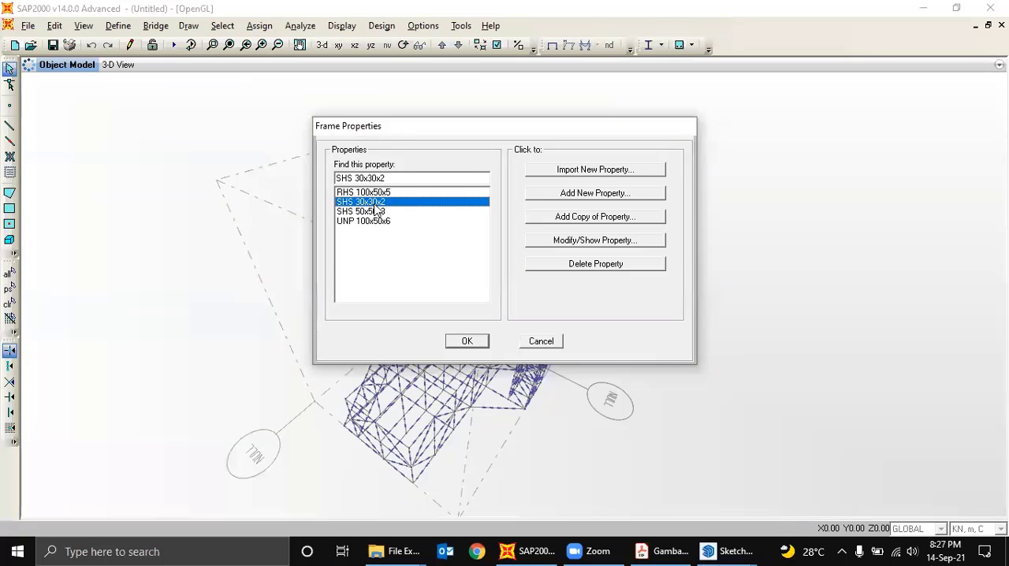
{"action": "left_click", "coordinate": [467, 341]}
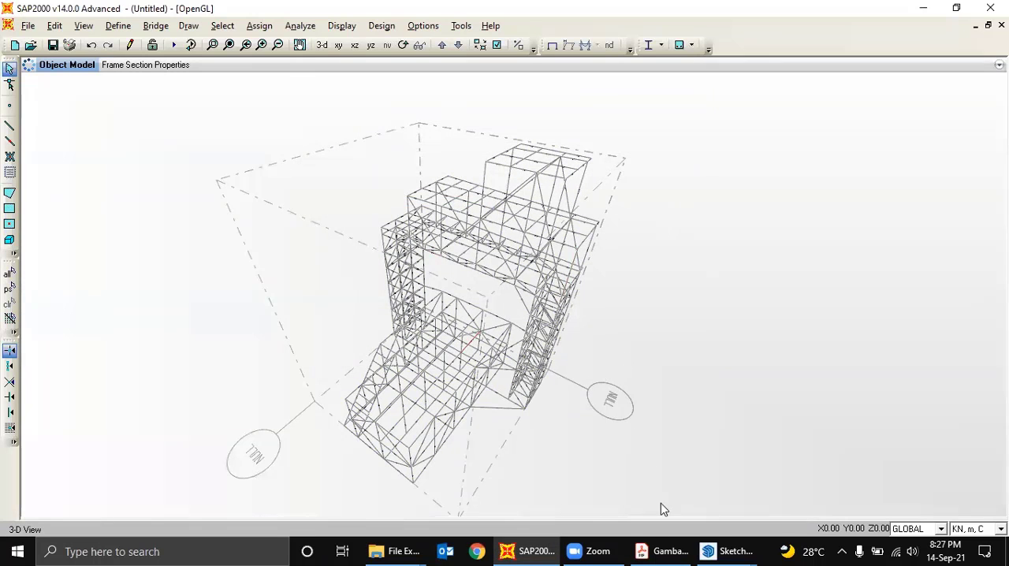
- Switch to the colored SketchUp model and examine the profile colors of the base frame and lower platform supports
{"action": "mouse_move", "coordinate": [733, 549]}
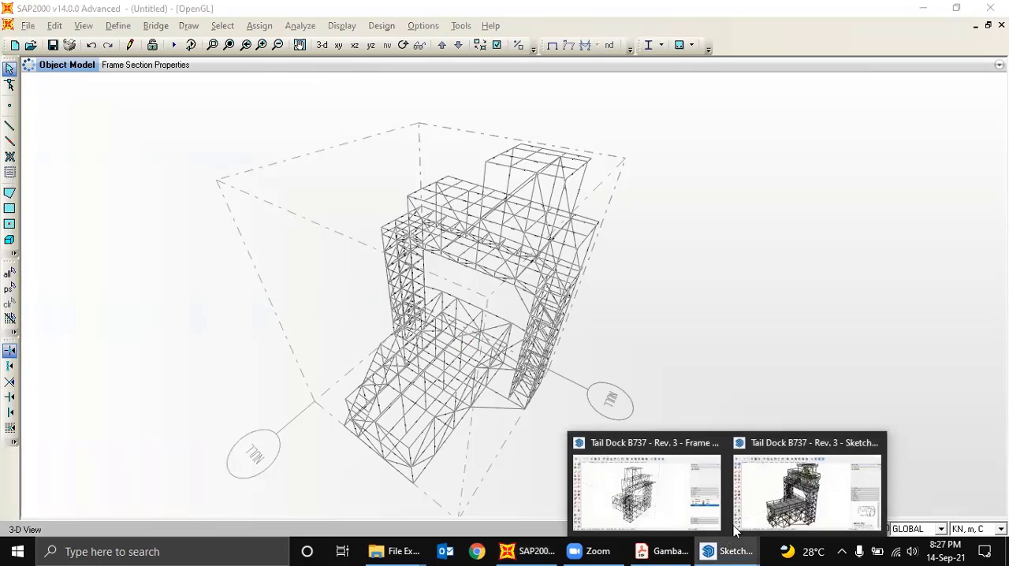
{"action": "left_click", "coordinate": [833, 497]}
{"action": "mouse_move", "coordinate": [571, 440]}
{"action": "middle_mouse_down"}
{"action": "mouse_move", "coordinate": [457, 398]}
{"action": "mouse_move", "coordinate": [445, 378]}
{"action": "middle_mouse_up"}
{"action": "scroll", "coordinate": [352, 493], "scroll_direction": "up", "scroll_amount": 3}
{"action": "mouse_move", "coordinate": [373, 471]}
{"action": "middle_mouse_down"}
{"action": "mouse_move", "coordinate": [420, 384]}
{"action": "mouse_move", "coordinate": [405, 411]}
{"action": "mouse_move", "coordinate": [473, 465]}
{"action": "middle_mouse_up"}
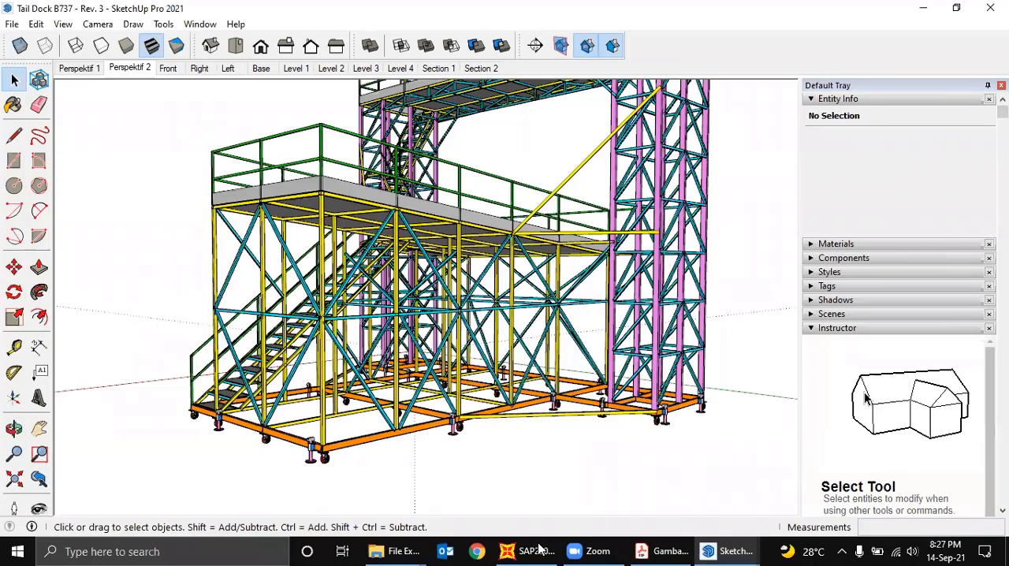
- Return to SAP2000, select all members of the ground-level base frame and assign them the UNP 100x50x6 section
{"action": "left_click", "coordinate": [540, 550]}
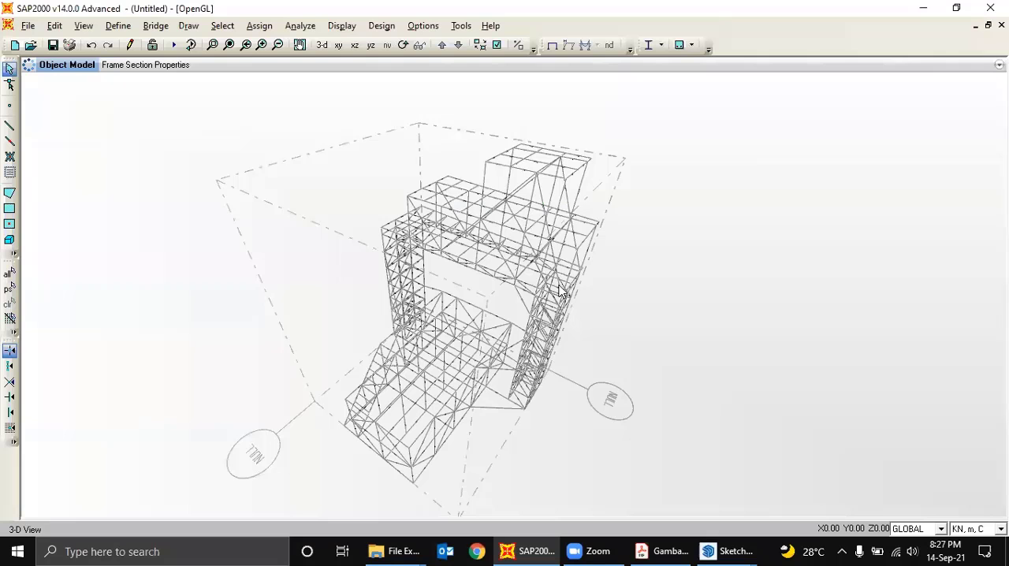
{"action": "left_click", "coordinate": [402, 45]}
{"action": "left_click_drag", "start_coordinate": [628, 370], "coordinate": [577, 202]}
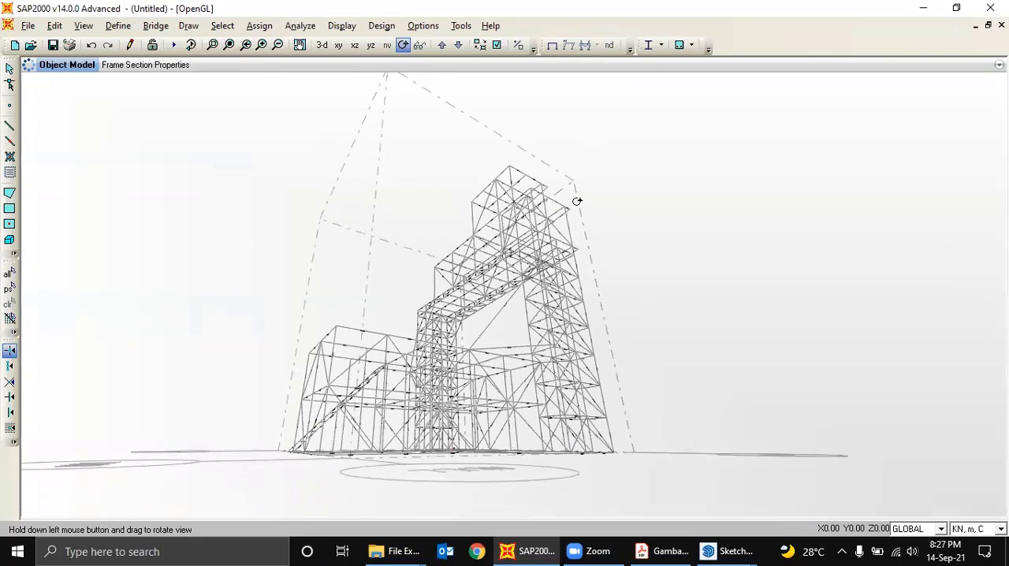
{"action": "left_click", "coordinate": [9, 69]}
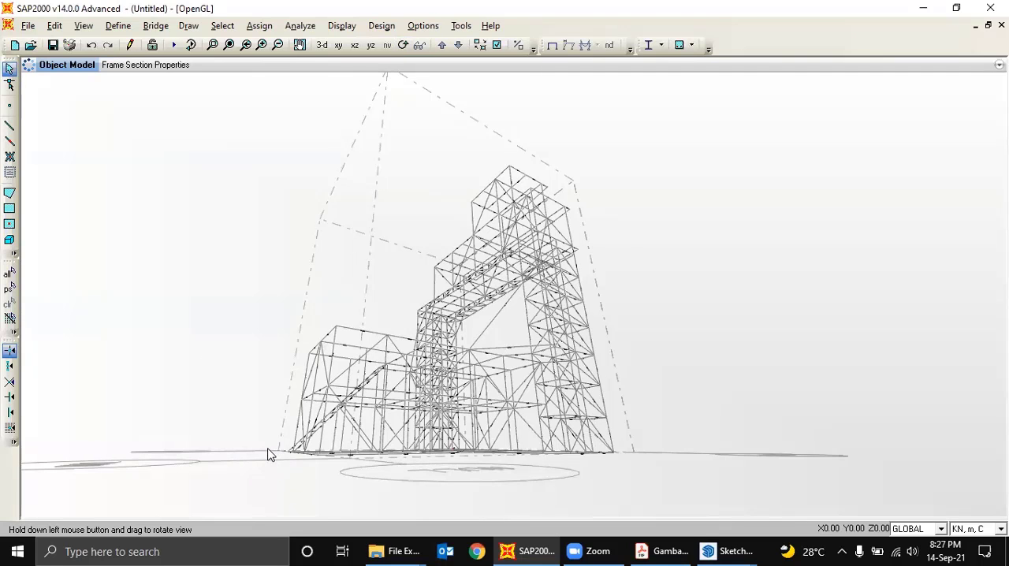
{"action": "left_click_drag", "start_coordinate": [268, 455], "coordinate": [702, 479]}
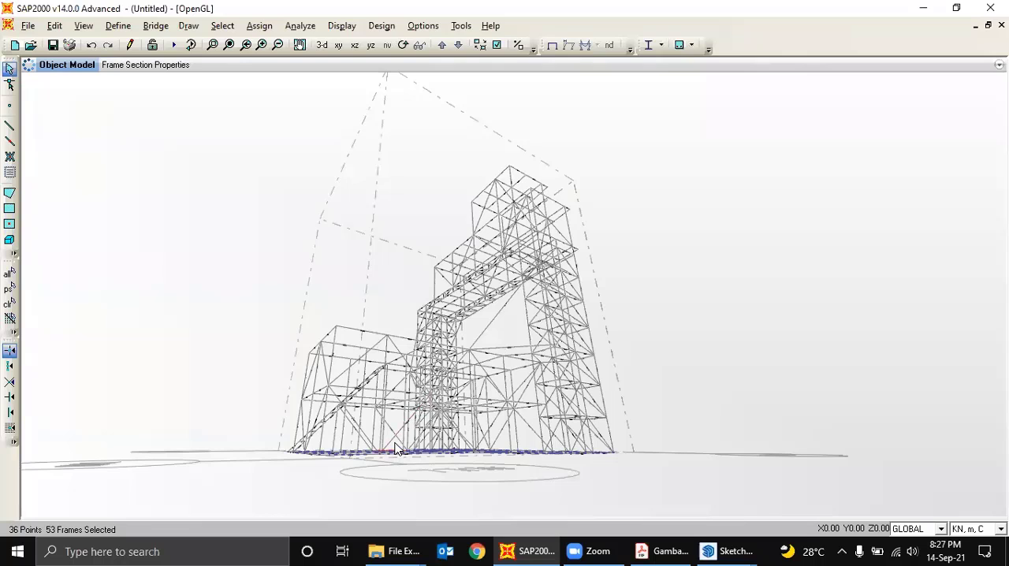
{"action": "left_click_drag", "start_coordinate": [395, 444], "coordinate": [564, 473]}
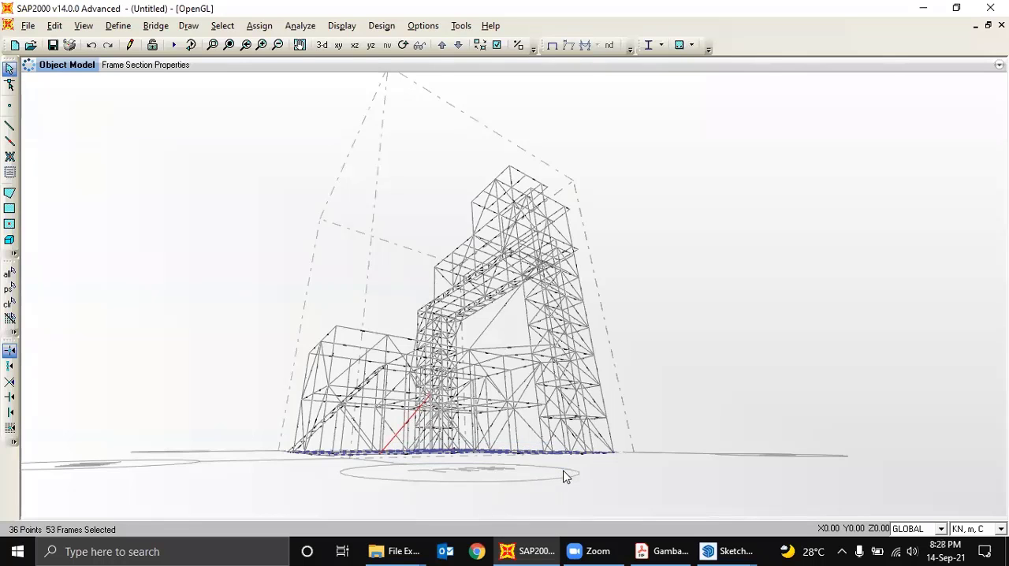
{"action": "left_click", "coordinate": [260, 25]}
{"action": "mouse_move", "coordinate": [365, 62]}
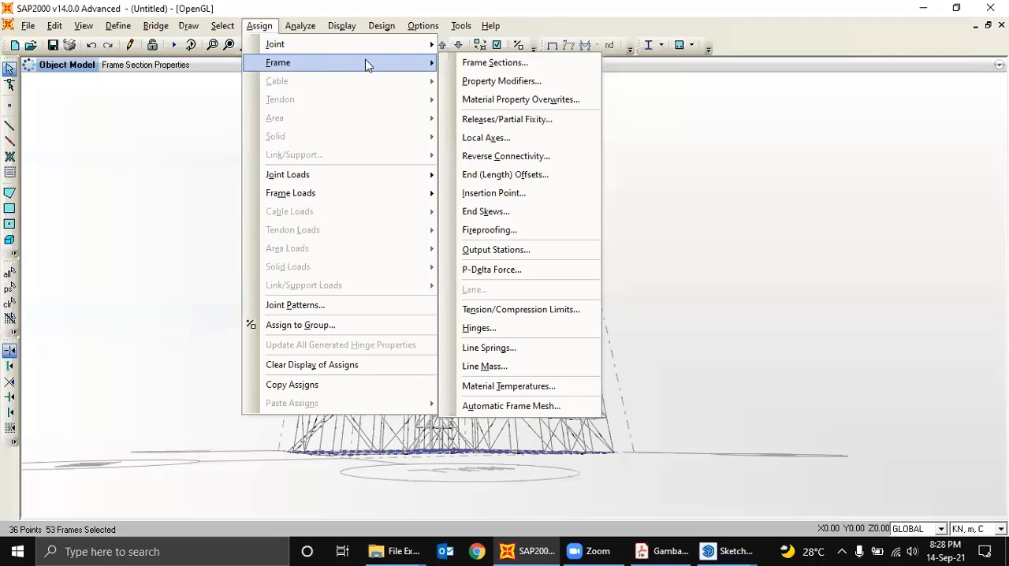
{"action": "left_click", "coordinate": [476, 63]}
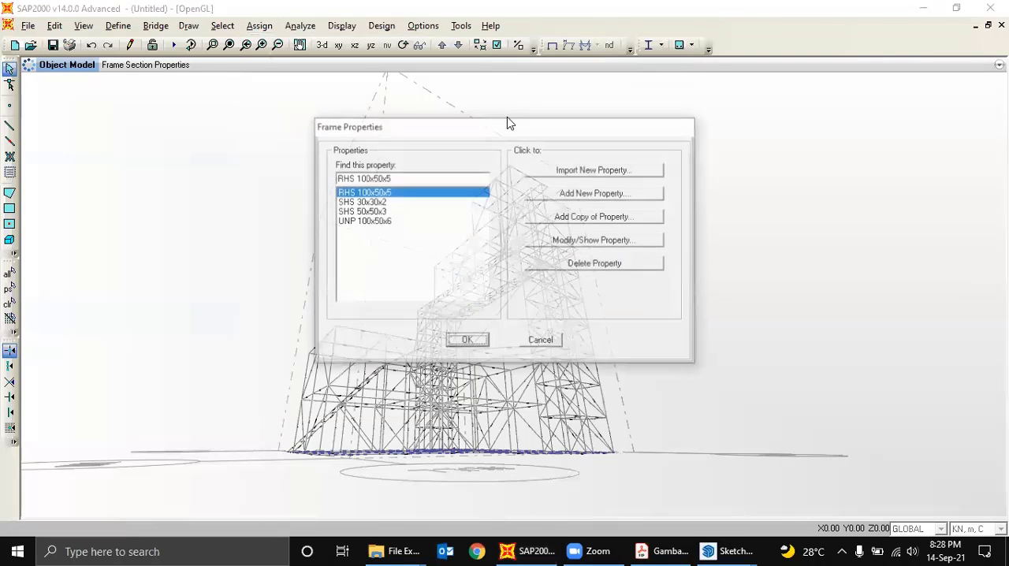
{"action": "left_click", "coordinate": [385, 222]}
{"action": "left_click", "coordinate": [469, 345]}
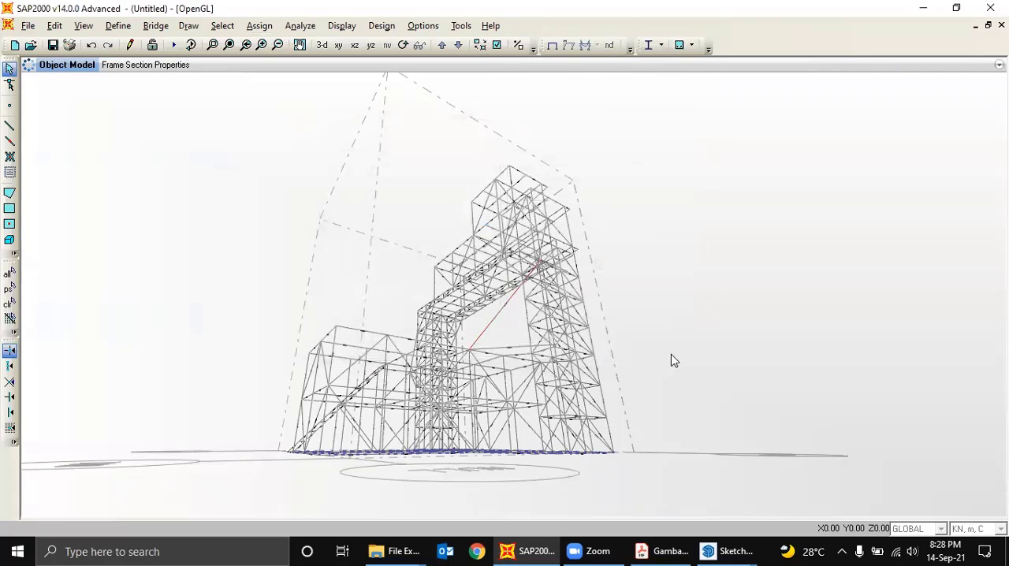
- Set the model display to view the frame members by the colors of their sections
{"action": "left_click", "coordinate": [403, 46]}
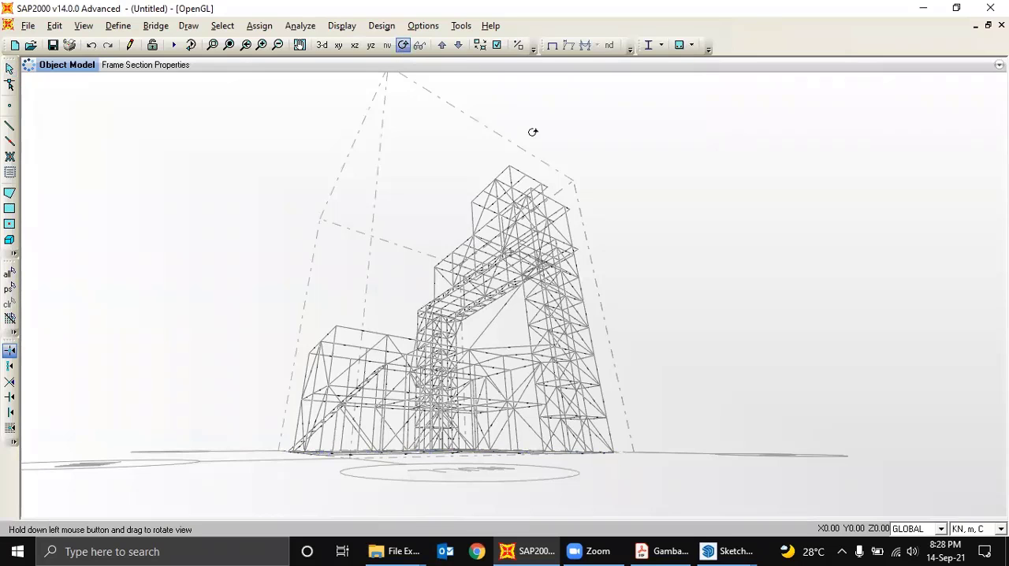
{"action": "left_click_drag", "start_coordinate": [604, 171], "coordinate": [627, 268]}
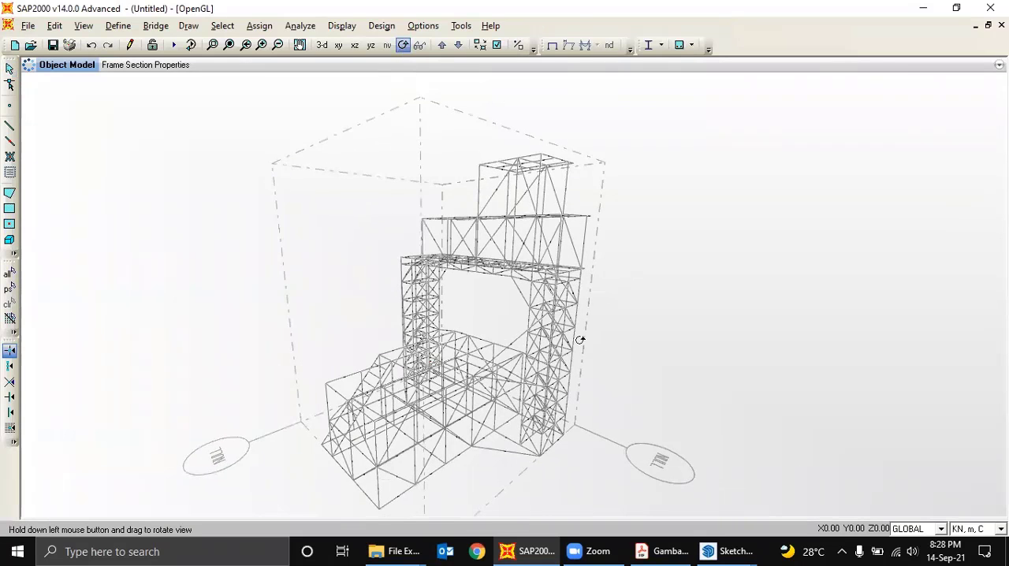
{"action": "left_click_drag", "start_coordinate": [511, 352], "coordinate": [498, 340]}
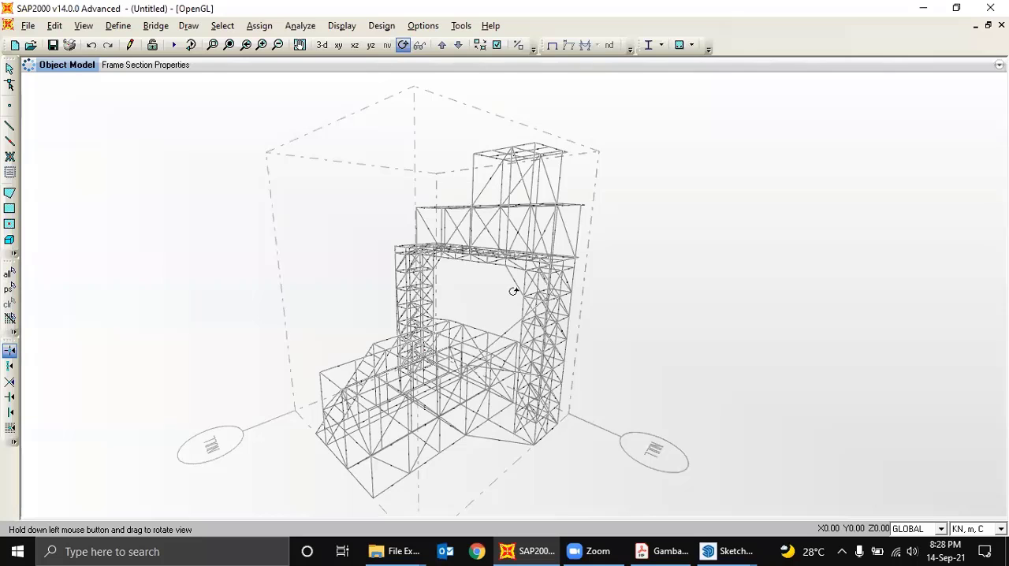
{"action": "left_click", "coordinate": [498, 47]}
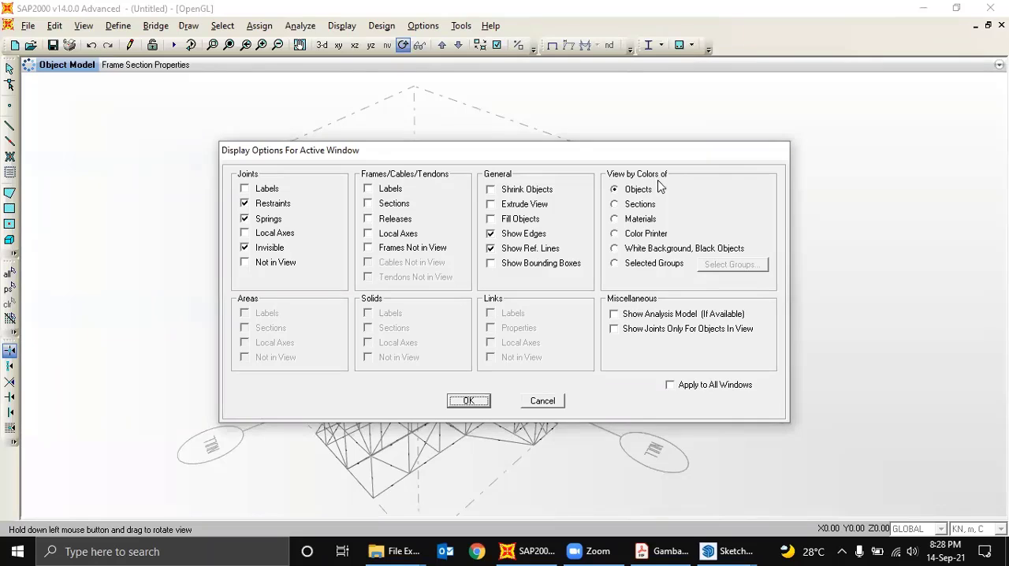
{"action": "left_click", "coordinate": [617, 206]}
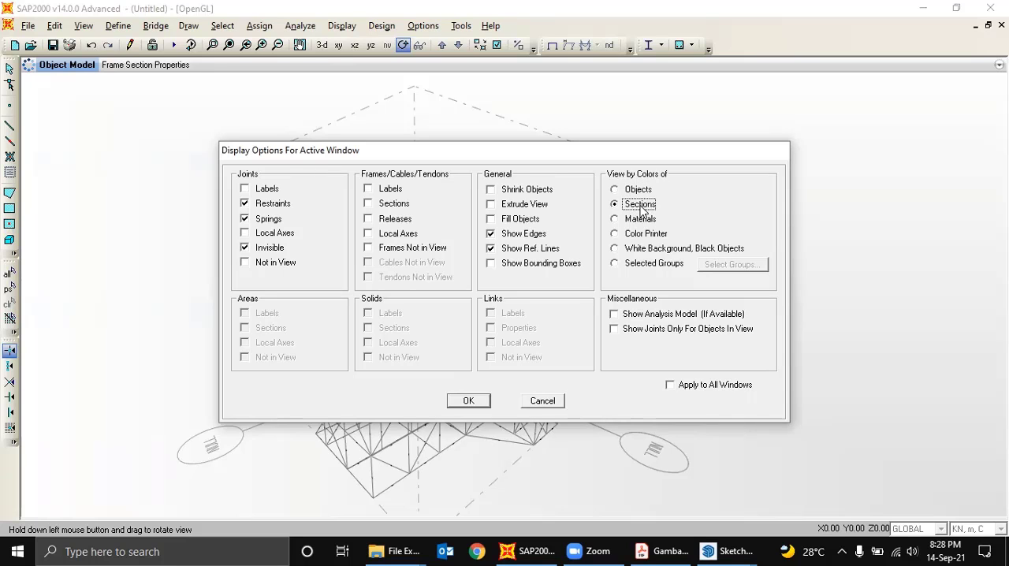
{"action": "left_click", "coordinate": [477, 404]}
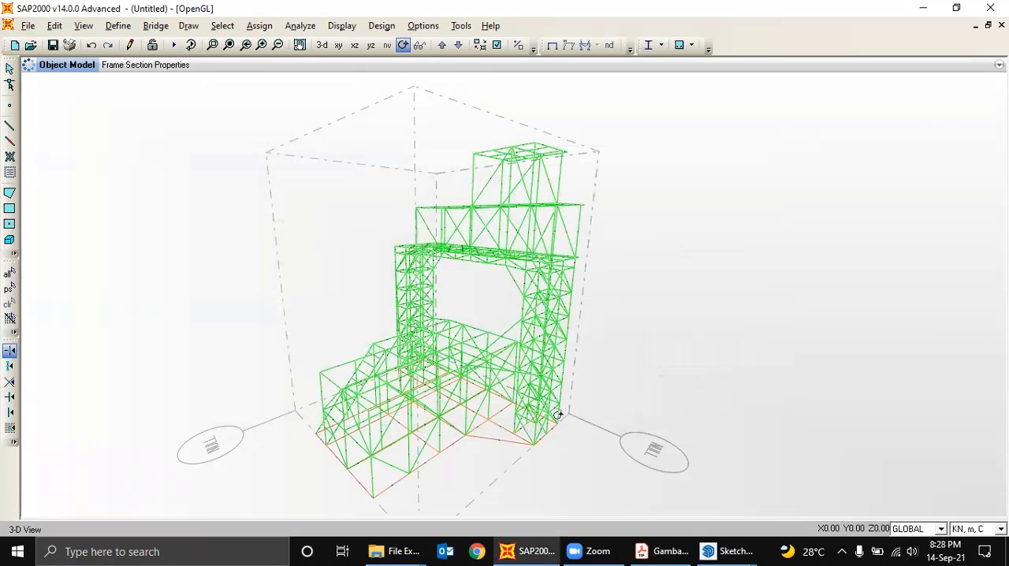
{"action": "left_click", "coordinate": [9, 69]}
{"action": "left_click", "coordinate": [485, 442]}
{"action": "scroll", "coordinate": [485, 443], "scroll_direction": "up", "scroll_amount": 1}
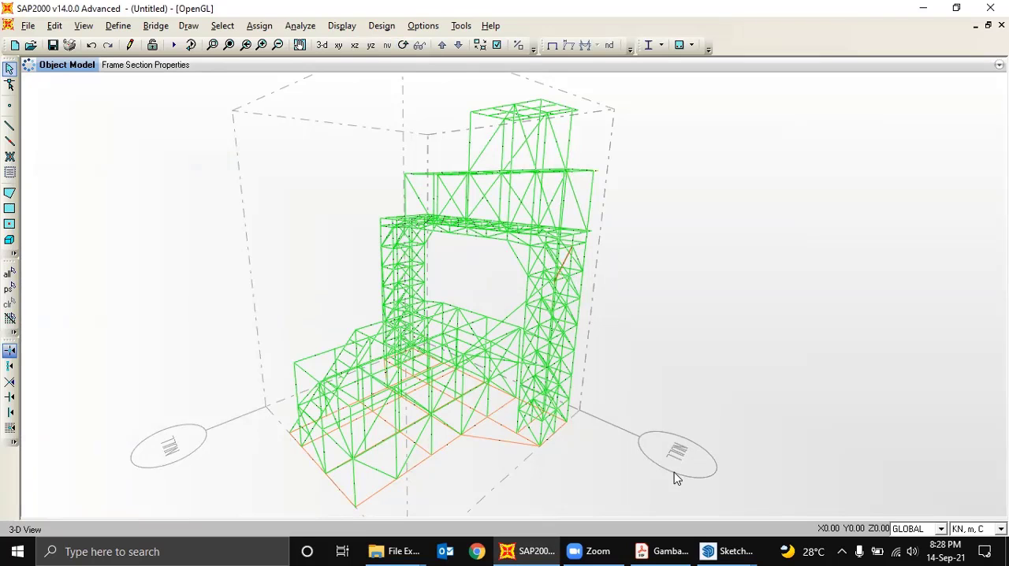
{"action": "left_click", "coordinate": [481, 45]}
- Switch to the colored SketchUp model and examine the profile colors of the tower legs and bracing
{"action": "mouse_move", "coordinate": [727, 549]}
{"action": "left_click", "coordinate": [791, 504]}
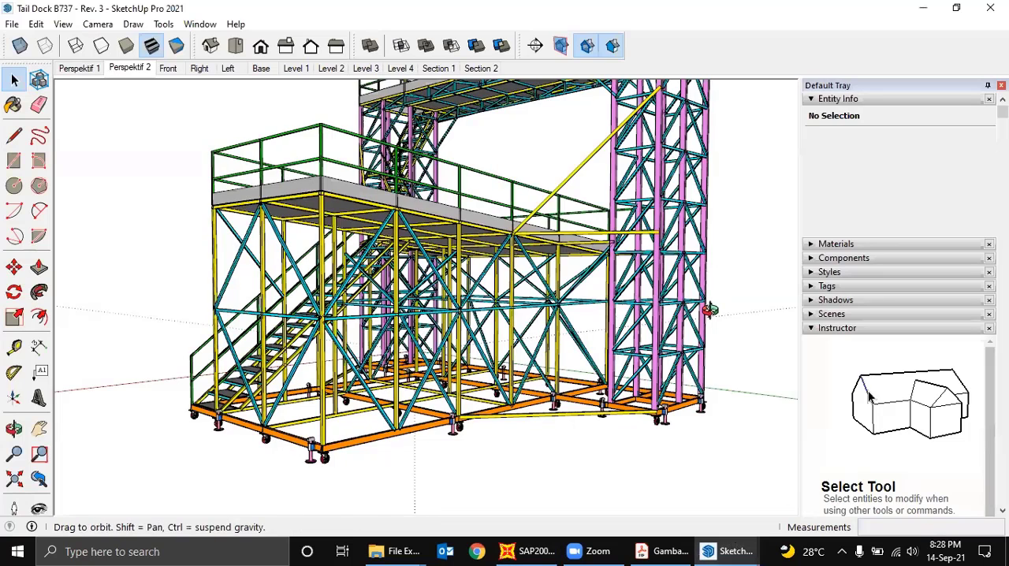
{"action": "middle_click_drag", "start_coordinate": [710, 310], "coordinate": [545, 409]}
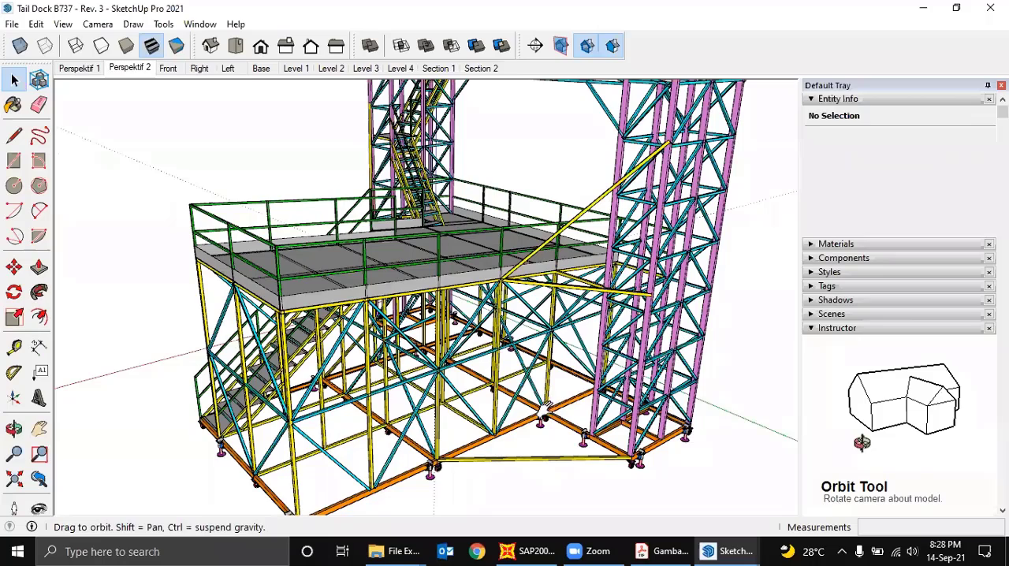
{"action": "scroll", "coordinate": [570, 284], "scroll_direction": "up", "scroll_amount": 5}
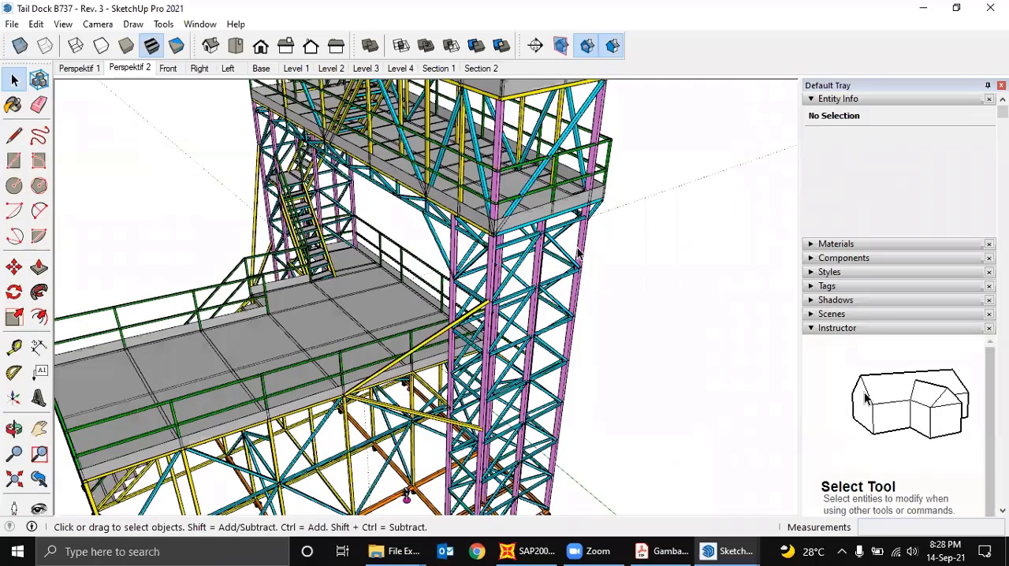
{"action": "scroll", "coordinate": [580, 254], "scroll_direction": "down", "scroll_amount": 2}
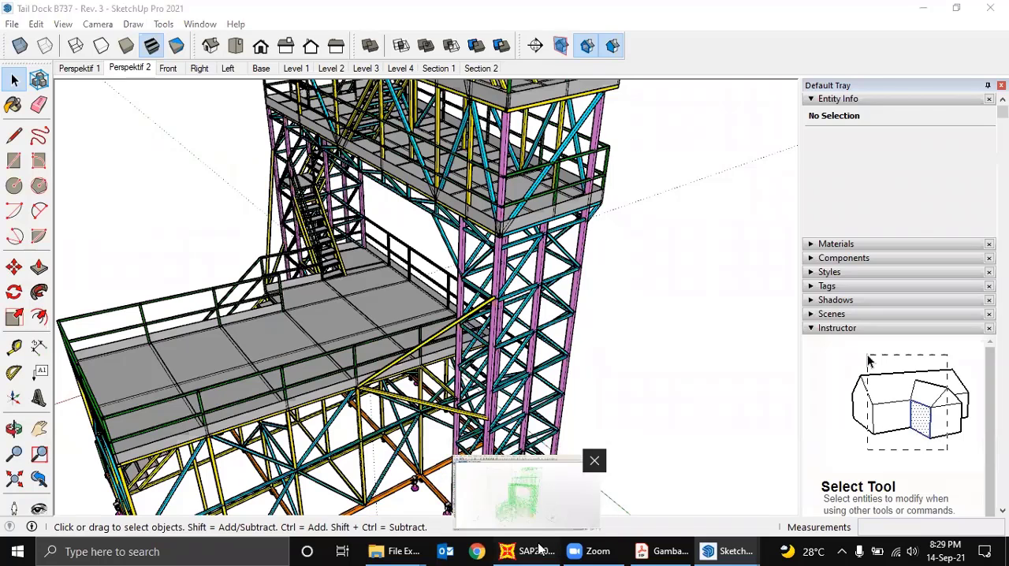
- Return to SAP2000, select all vertical leg members of the near tower and assign them the RHS 100x50x5 section
{"action": "left_click", "coordinate": [539, 550]}
{"action": "left_click", "coordinate": [403, 45]}
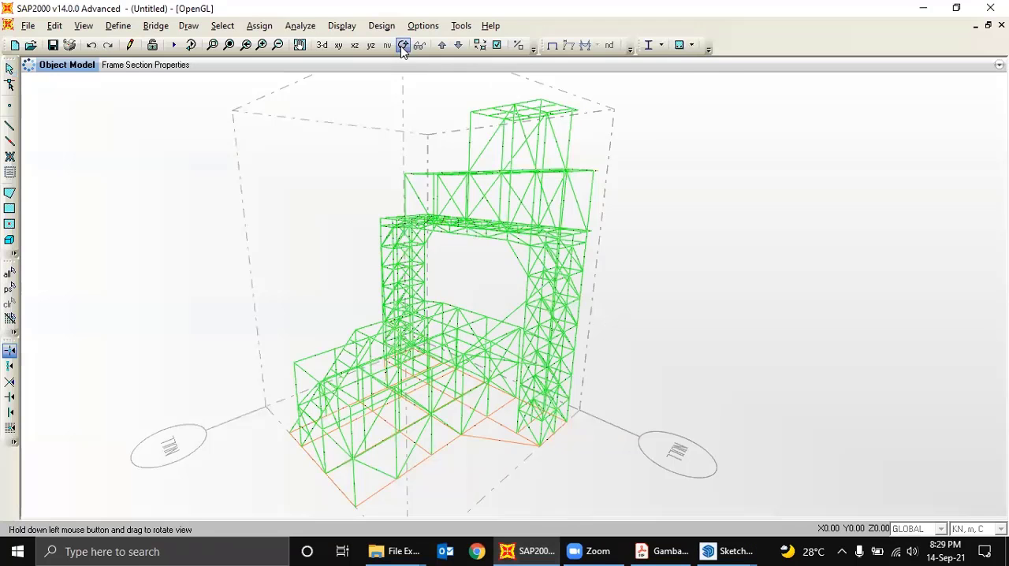
{"action": "left_click_drag", "start_coordinate": [655, 204], "coordinate": [501, 352]}
{"action": "left_click_drag", "start_coordinate": [624, 318], "coordinate": [284, 359]}
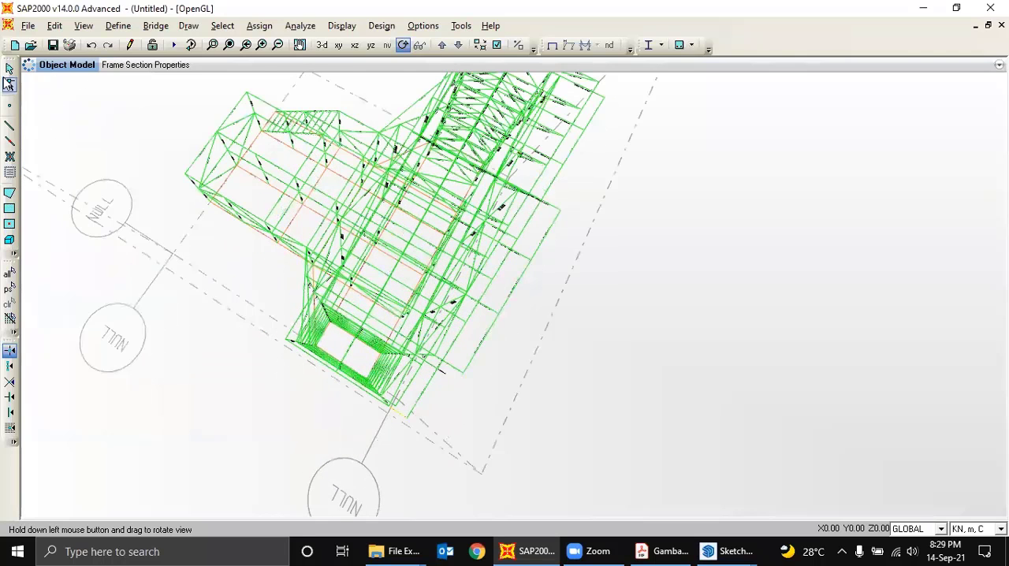
{"action": "left_click", "coordinate": [10, 68]}
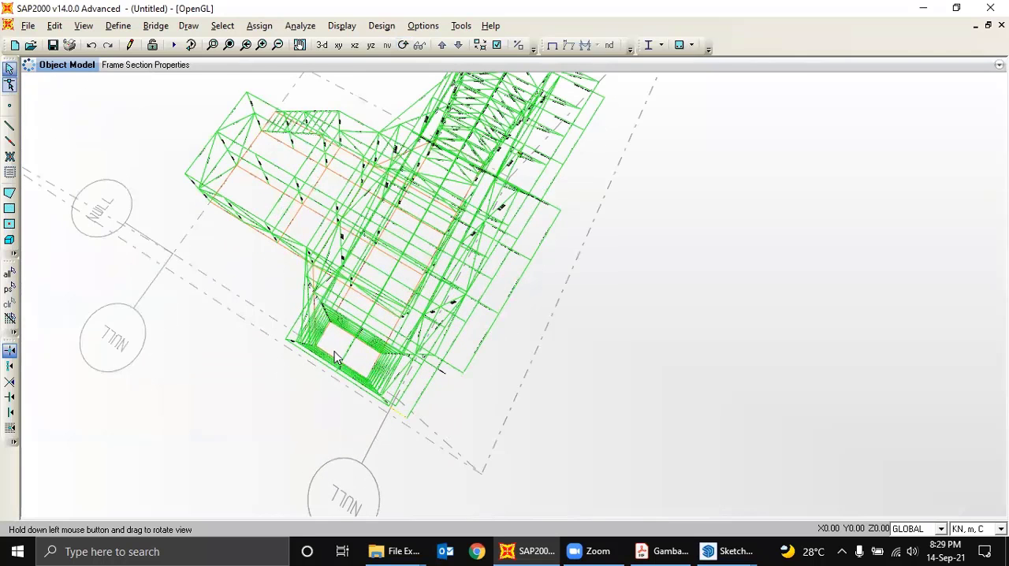
{"action": "left_click_drag", "start_coordinate": [333, 349], "coordinate": [385, 416]}
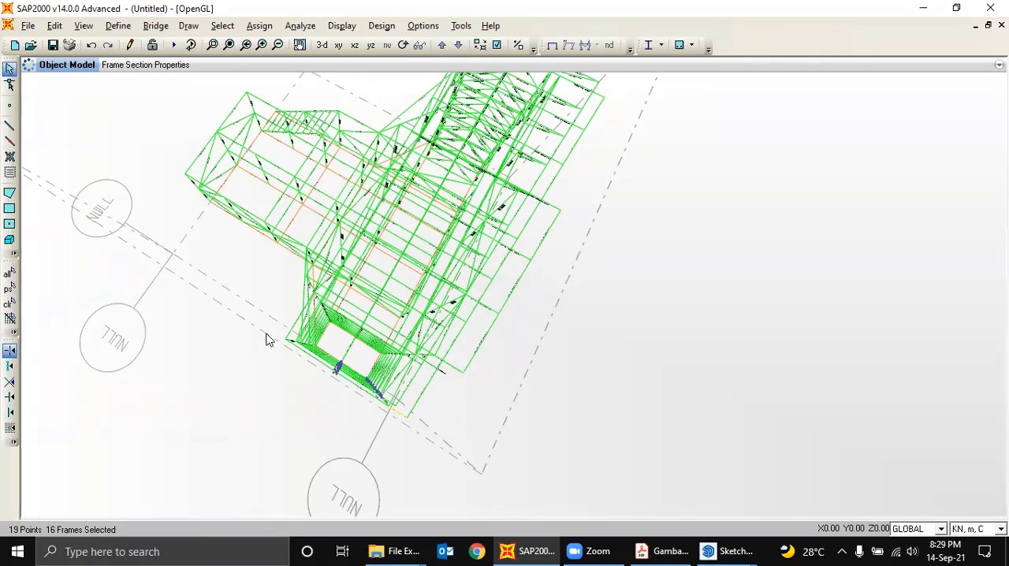
{"action": "left_click_drag", "start_coordinate": [264, 330], "coordinate": [325, 354]}
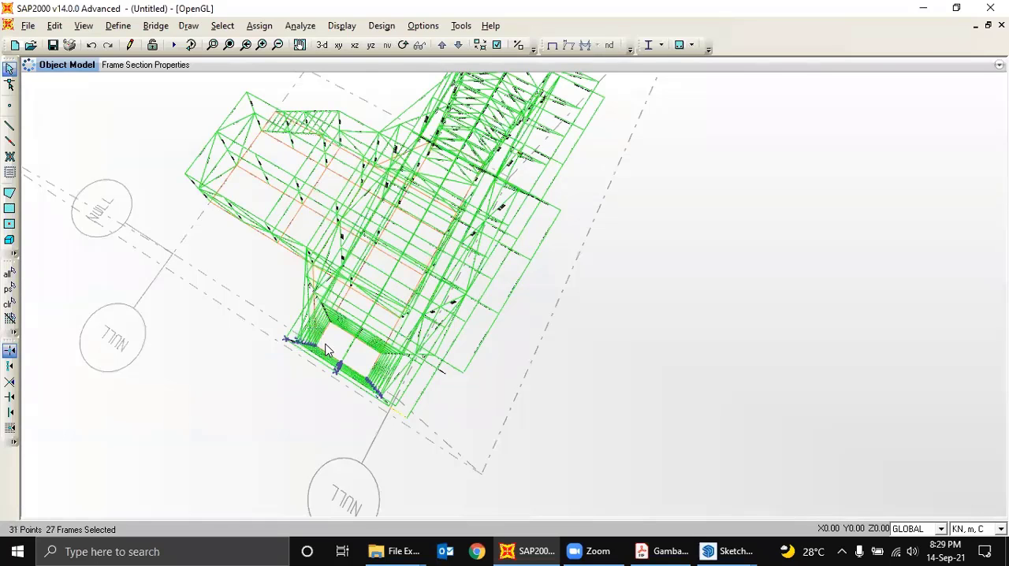
{"action": "scroll", "coordinate": [355, 336], "scroll_direction": "up", "scroll_amount": 4}
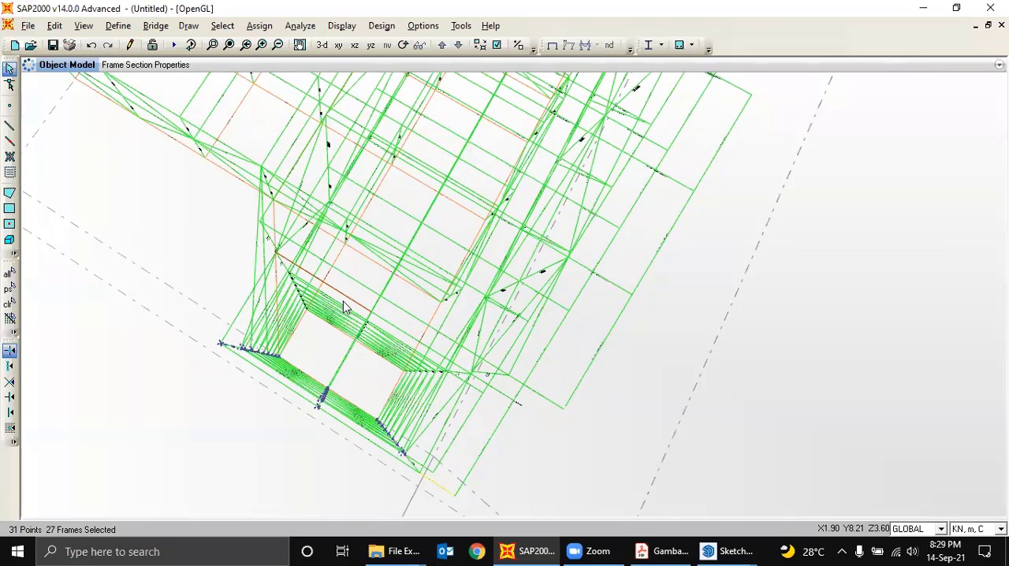
{"action": "left_click_drag", "start_coordinate": [343, 301], "coordinate": [379, 369]}
{"action": "left_click_drag", "start_coordinate": [301, 298], "coordinate": [320, 328]}
{"action": "left_click_drag", "start_coordinate": [380, 367], "coordinate": [462, 388]}
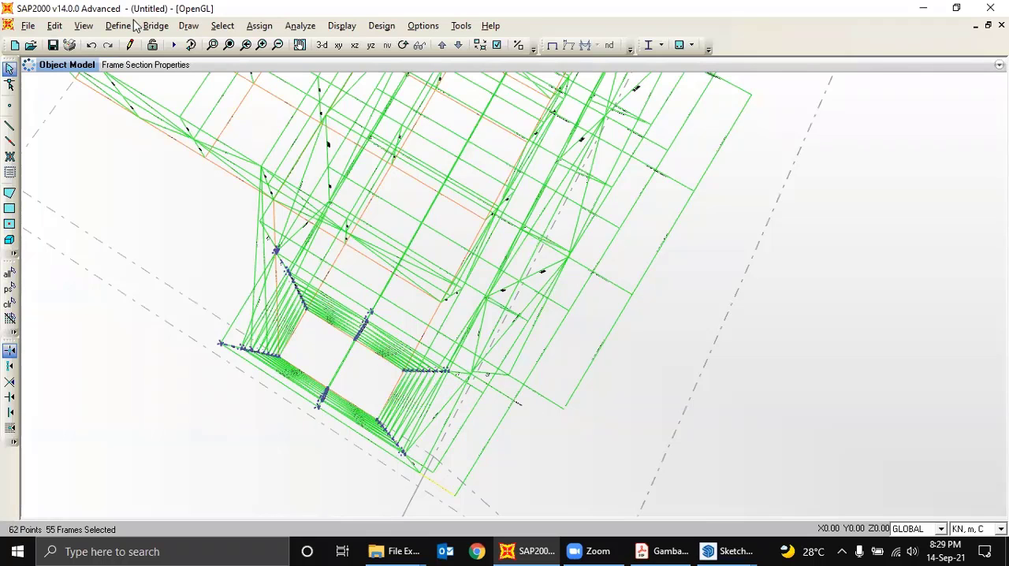
{"action": "left_click", "coordinate": [260, 26]}
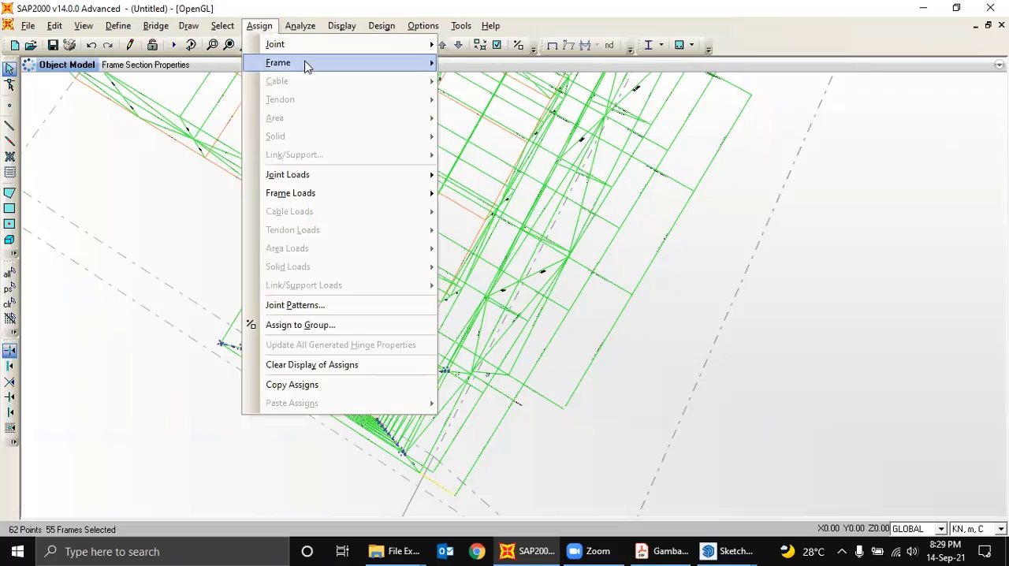
{"action": "mouse_move", "coordinate": [307, 63]}
{"action": "left_click", "coordinate": [465, 65]}
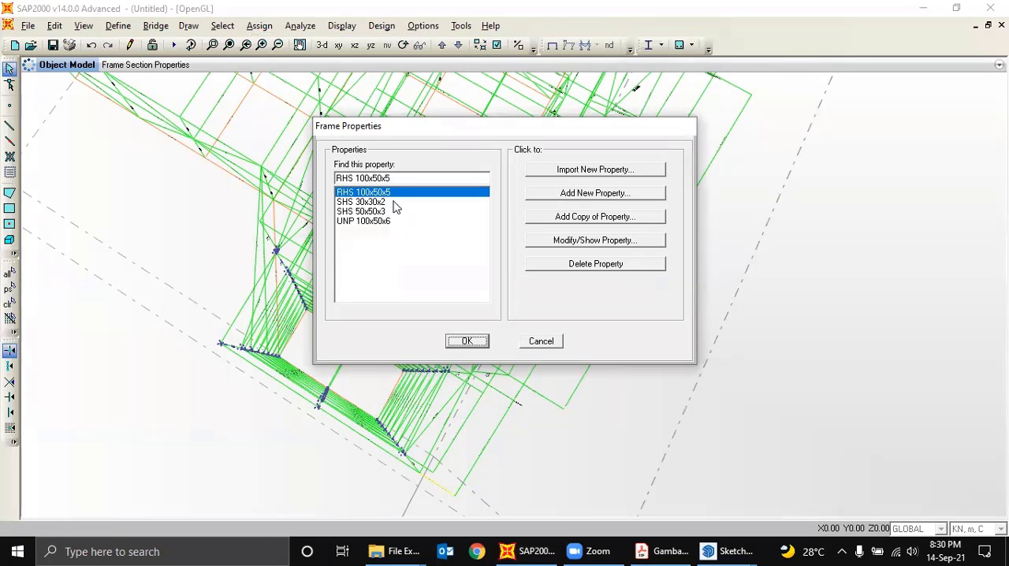
{"action": "left_click", "coordinate": [467, 341]}
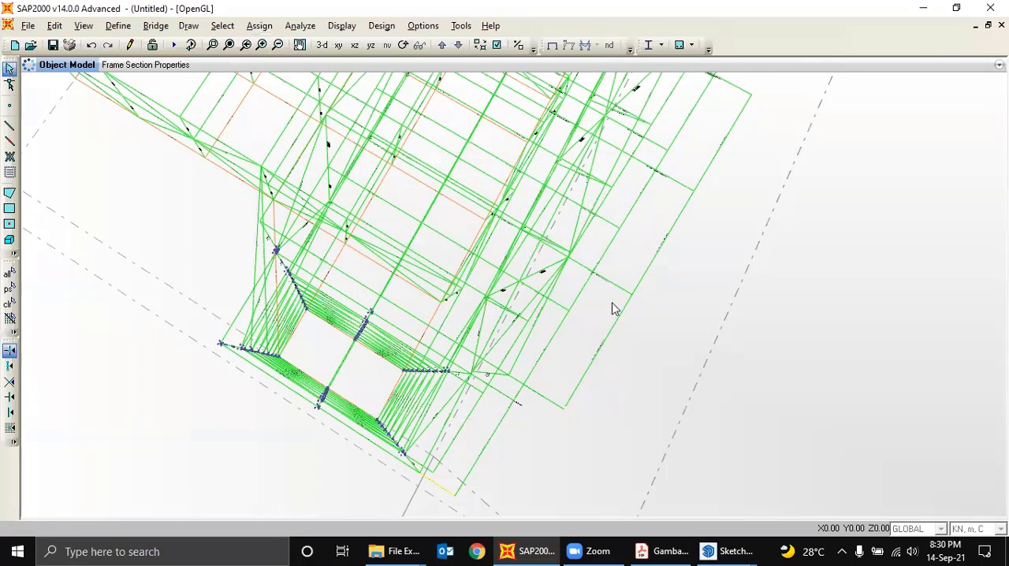
- Try to turn on the extruded view of the members, and clear the frame section assignment display by showing the undeformed shape
{"action": "left_click", "coordinate": [403, 45]}
{"action": "left_click_drag", "start_coordinate": [351, 353], "coordinate": [513, 246]}
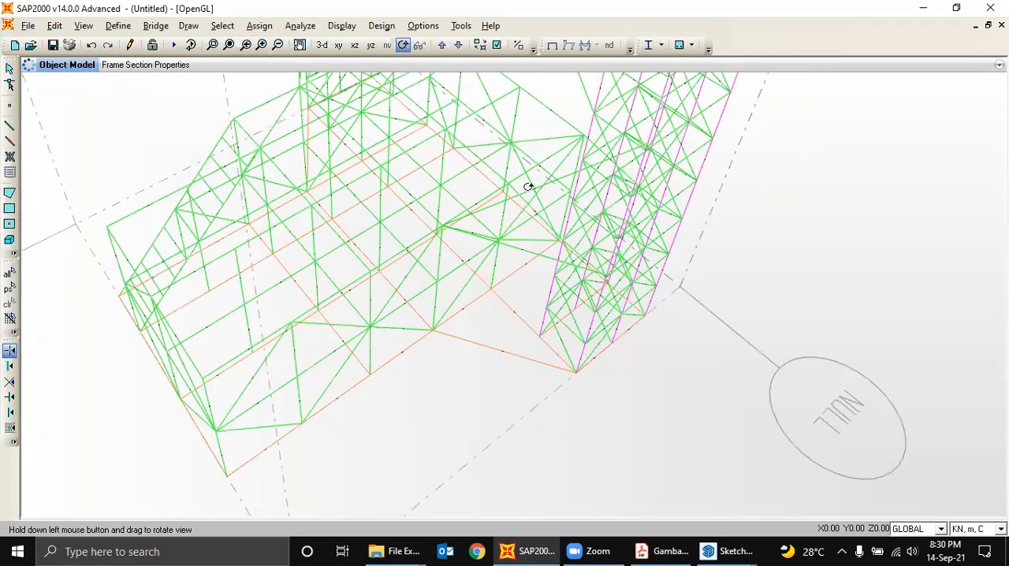
{"action": "scroll", "coordinate": [528, 186], "scroll_direction": "down", "scroll_amount": 1}
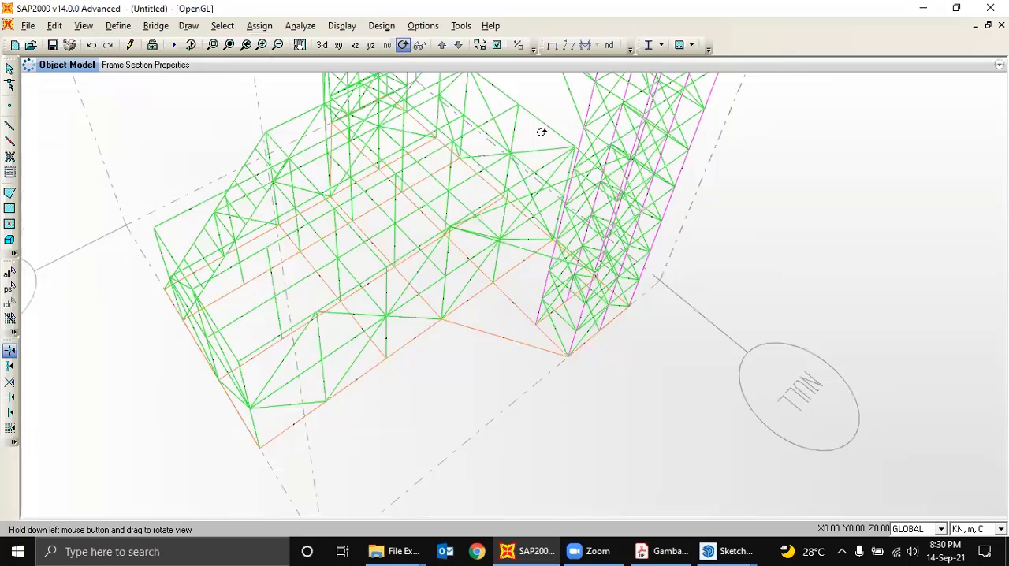
{"action": "left_click", "coordinate": [496, 45]}
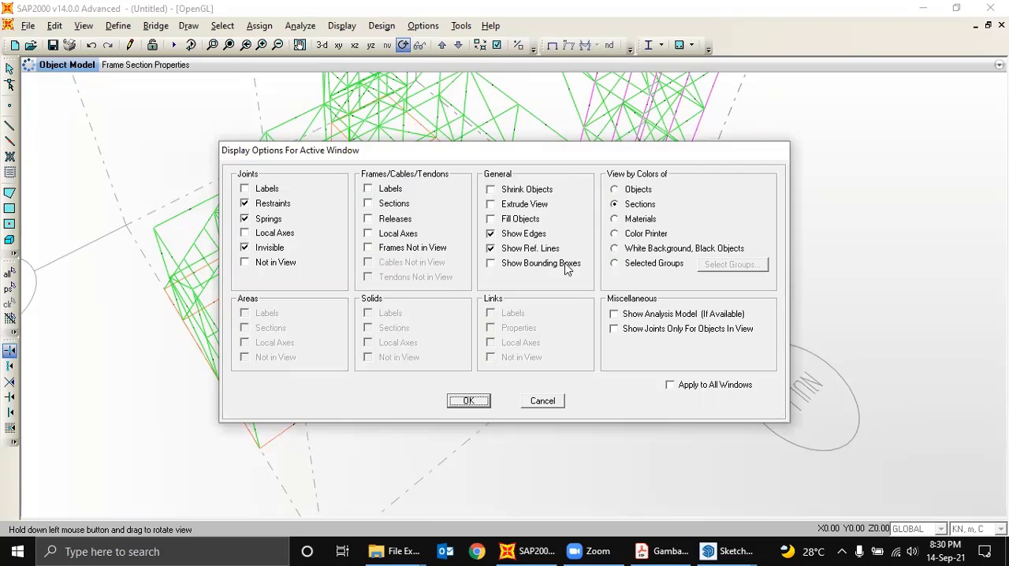
{"action": "left_click", "coordinate": [528, 205]}
{"action": "left_click", "coordinate": [487, 401]}
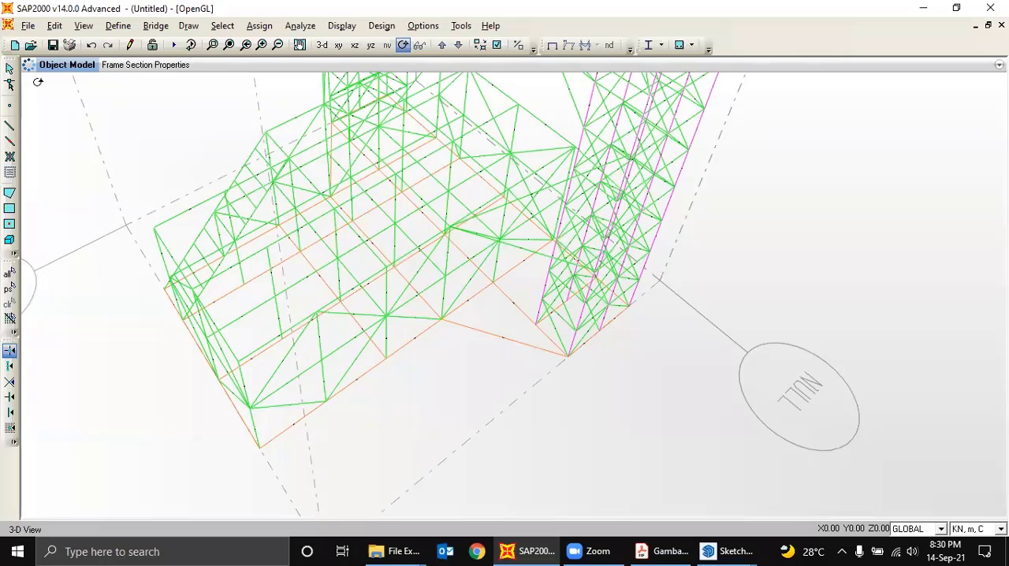
{"action": "left_click", "coordinate": [9, 69]}
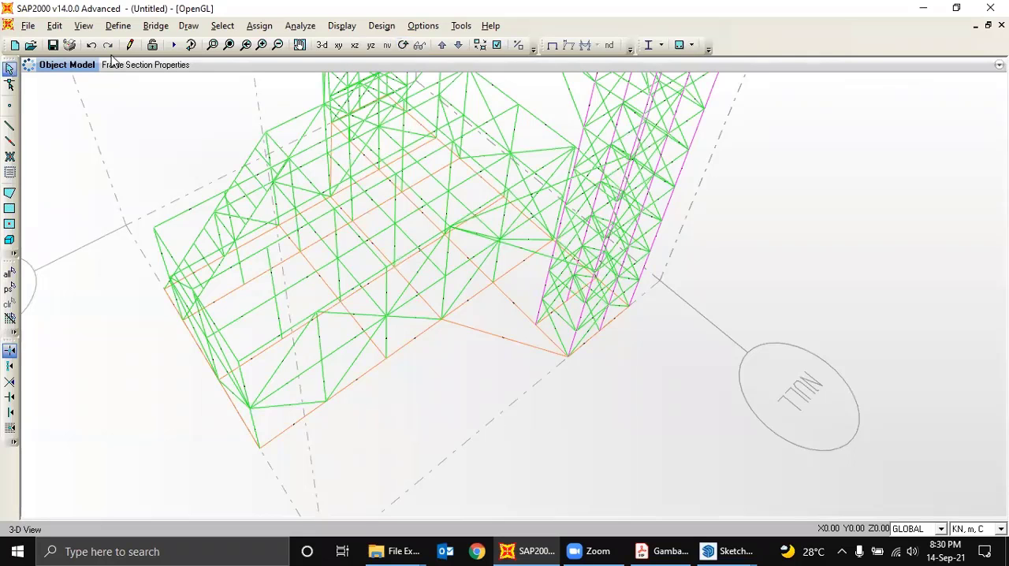
{"action": "left_click", "coordinate": [552, 46]}
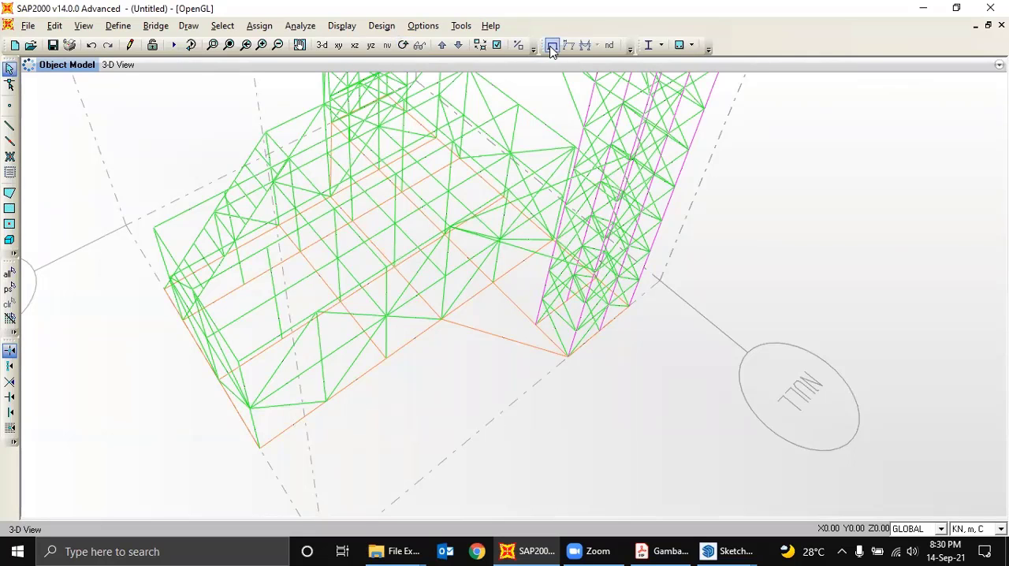
- Turn on the extruded view of the members and inspect the lower platform and near tower
{"action": "left_click", "coordinate": [497, 45]}
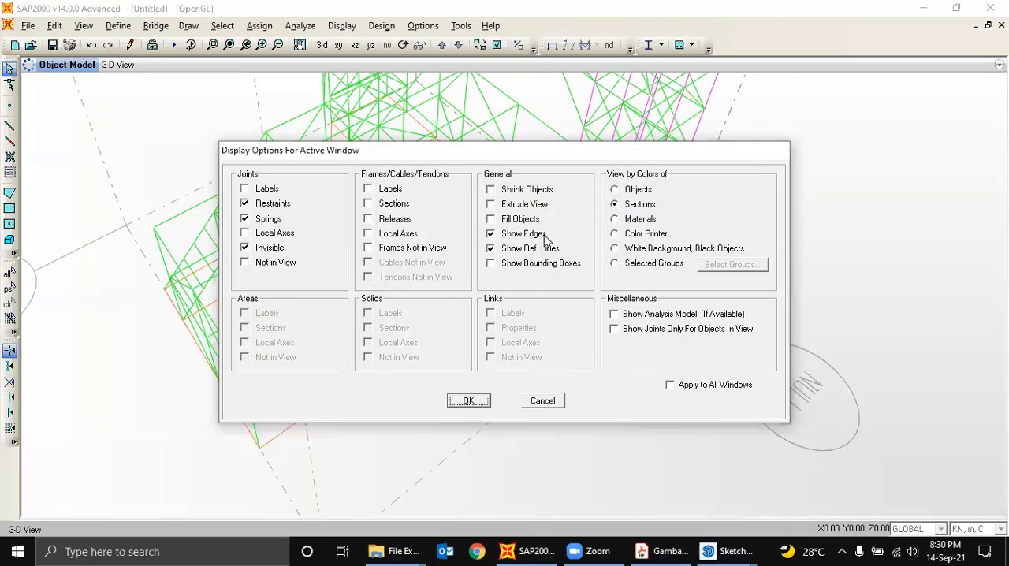
{"action": "left_click", "coordinate": [523, 204]}
{"action": "left_click", "coordinate": [474, 402]}
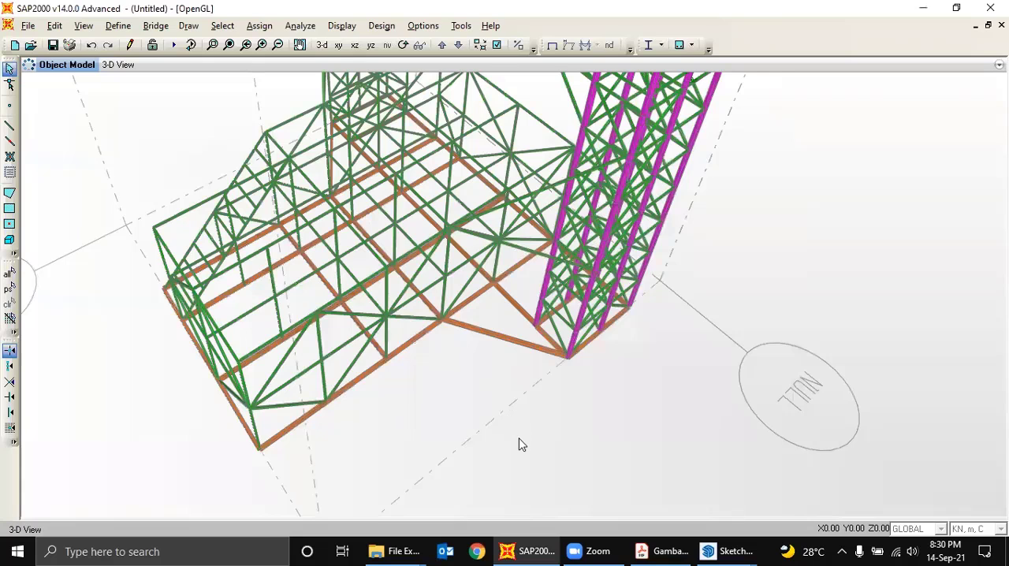
{"action": "middle_click_drag", "start_coordinate": [519, 443], "coordinate": [523, 453]}
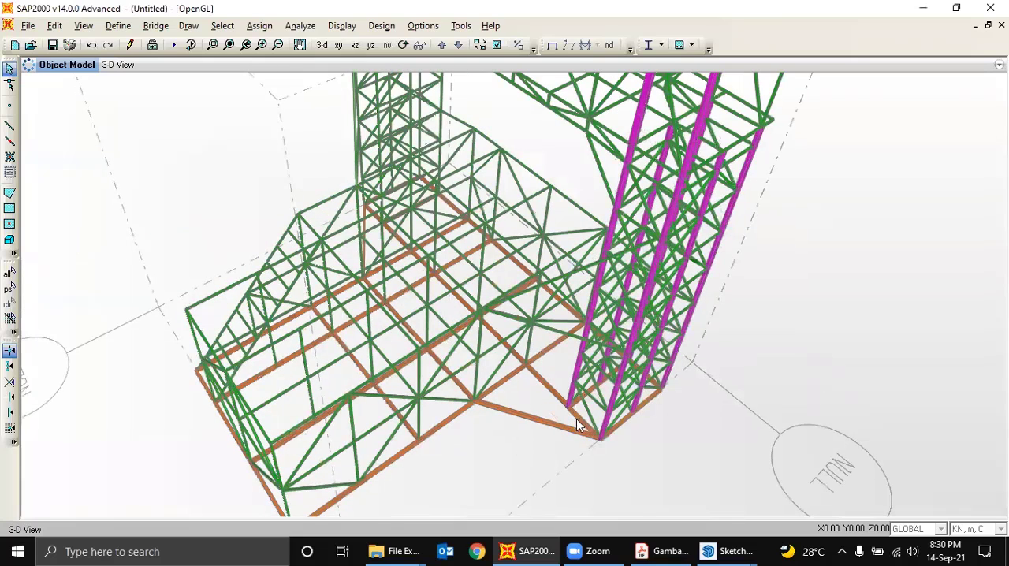
{"action": "scroll", "coordinate": [575, 417], "scroll_direction": "down", "scroll_amount": 1}
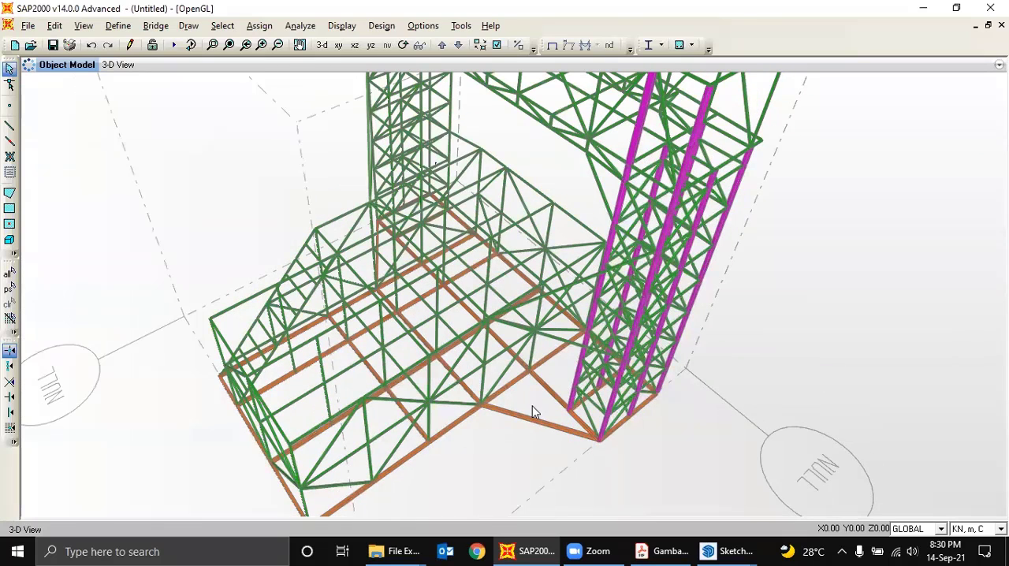
{"action": "middle_click_drag", "start_coordinate": [541, 389], "coordinate": [537, 398]}
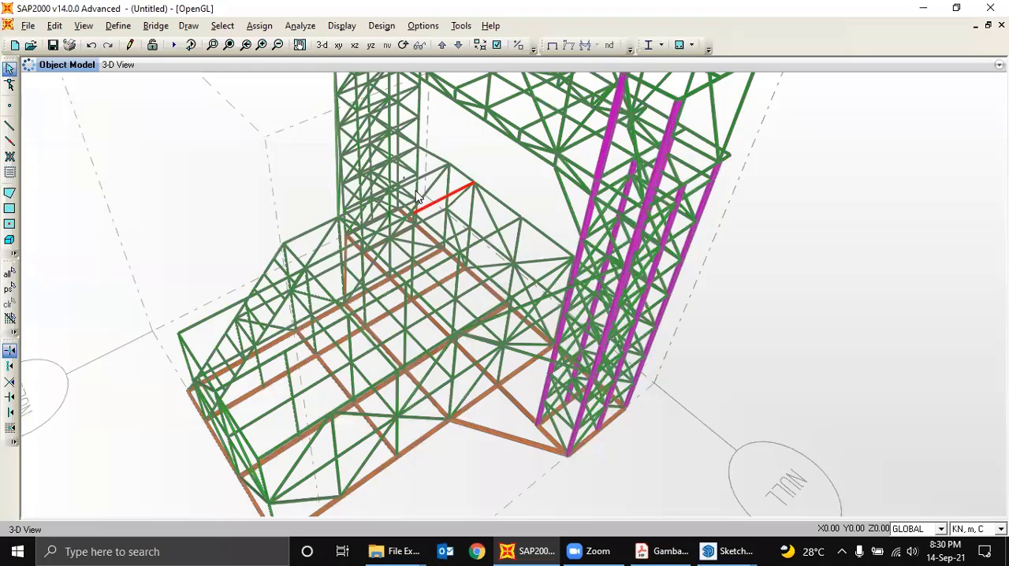
{"action": "middle_click_drag", "start_coordinate": [510, 167], "coordinate": [505, 201]}
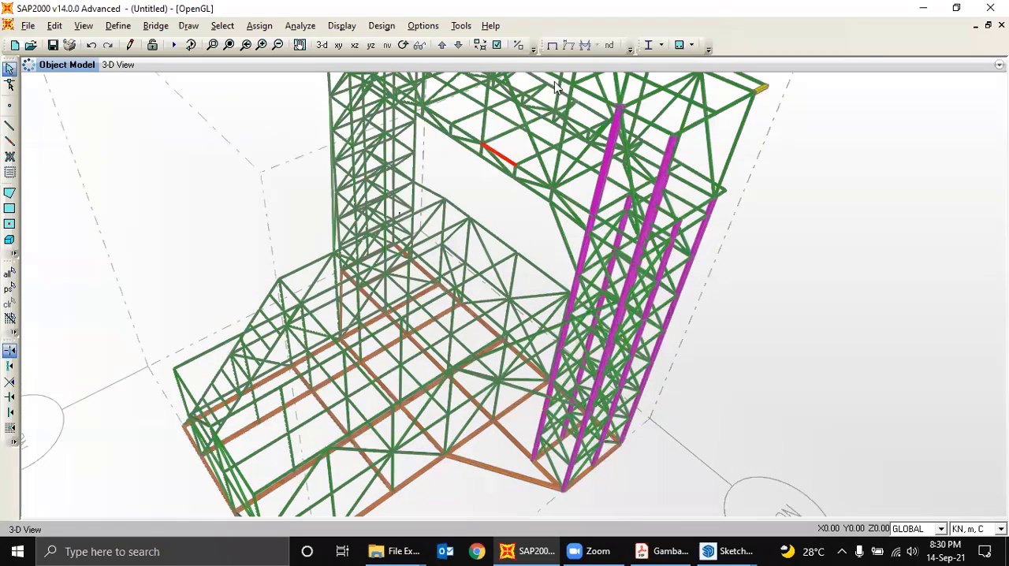
- Turn off the extruded view so the members are drawn as lines
{"action": "left_click", "coordinate": [496, 45]}
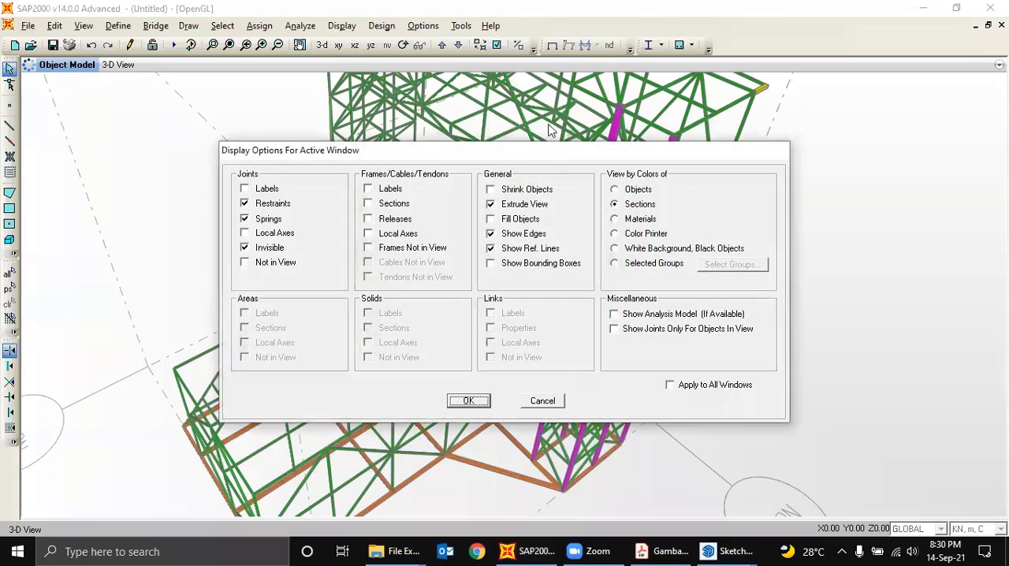
{"action": "left_click", "coordinate": [514, 207]}
{"action": "left_click", "coordinate": [472, 401]}
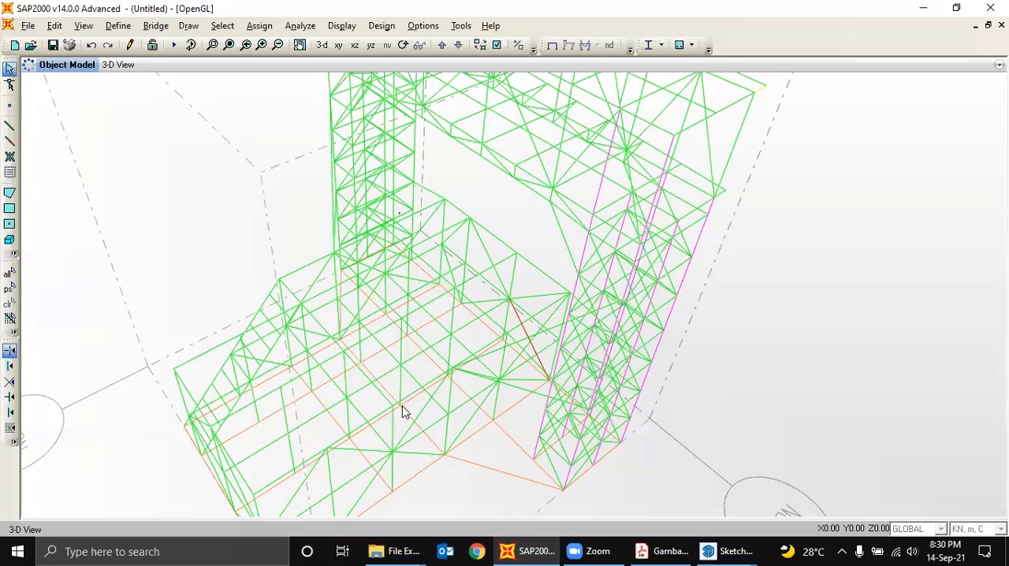
- Switch to the colored SketchUp model and examine the profile colors of the lower platform's columns and bracing from below and above
{"action": "mouse_move", "coordinate": [708, 550]}
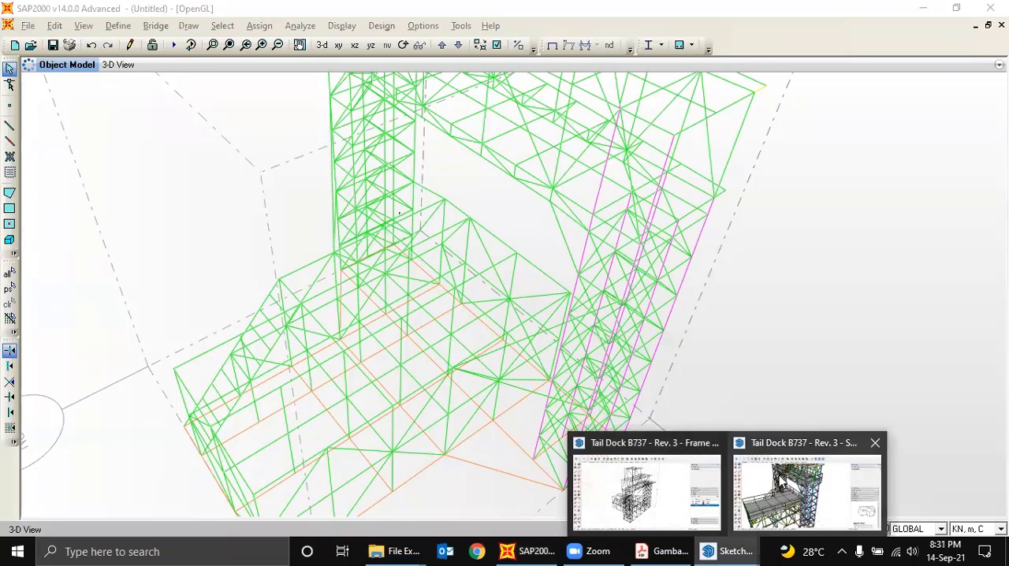
{"action": "left_click", "coordinate": [775, 486]}
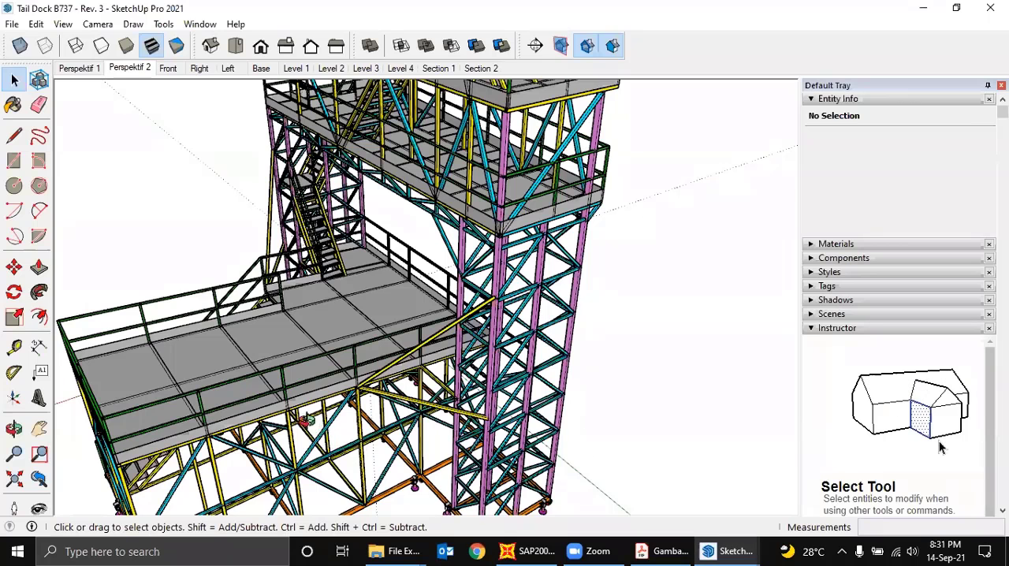
{"action": "middle_click_drag", "start_coordinate": [302, 414], "coordinate": [410, 239]}
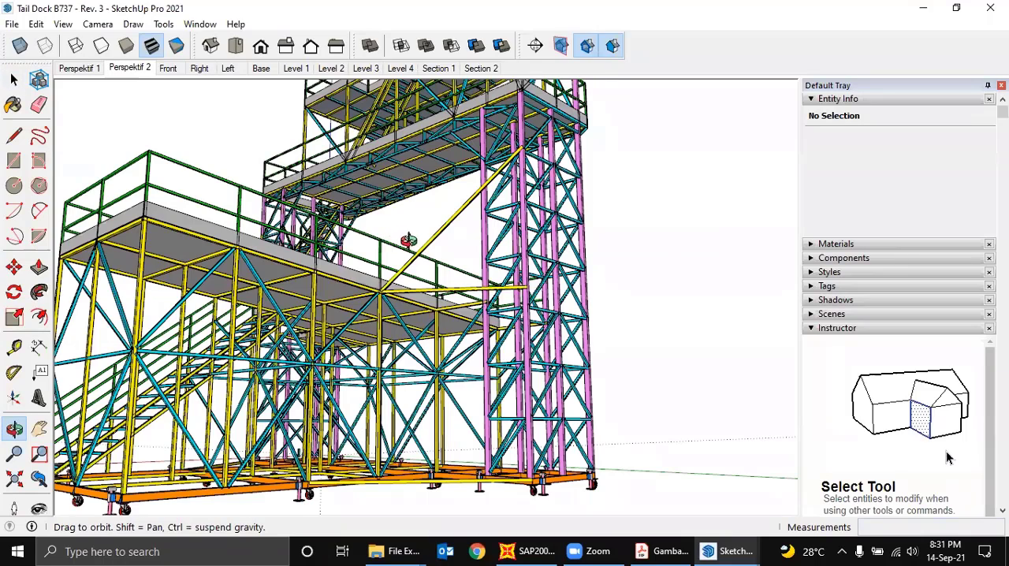
{"action": "middle_click_drag", "start_coordinate": [407, 319], "coordinate": [596, 511]}
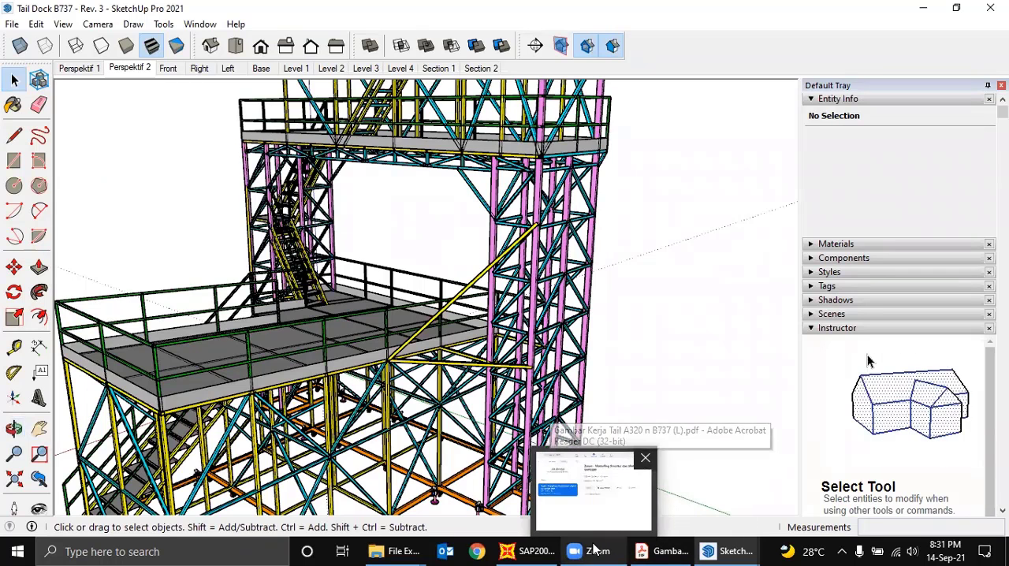
- Return to SAP2000 and orient the 3D view to look down on the lower platform, ready for selecting members
{"action": "left_click", "coordinate": [541, 550]}
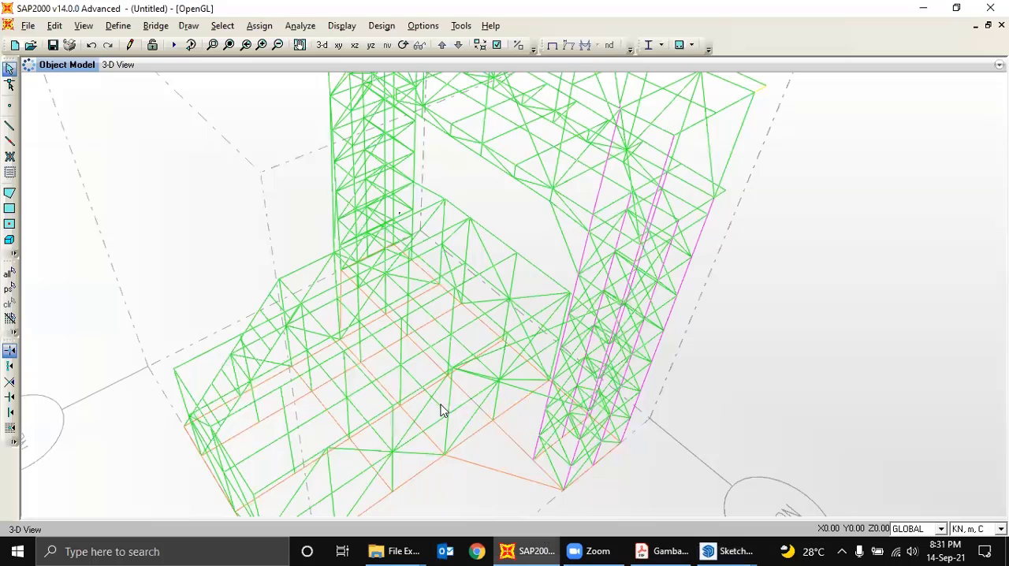
{"action": "scroll", "coordinate": [438, 340], "scroll_direction": "down", "scroll_amount": 1}
{"action": "middle_click_drag", "start_coordinate": [467, 299], "coordinate": [512, 208]}
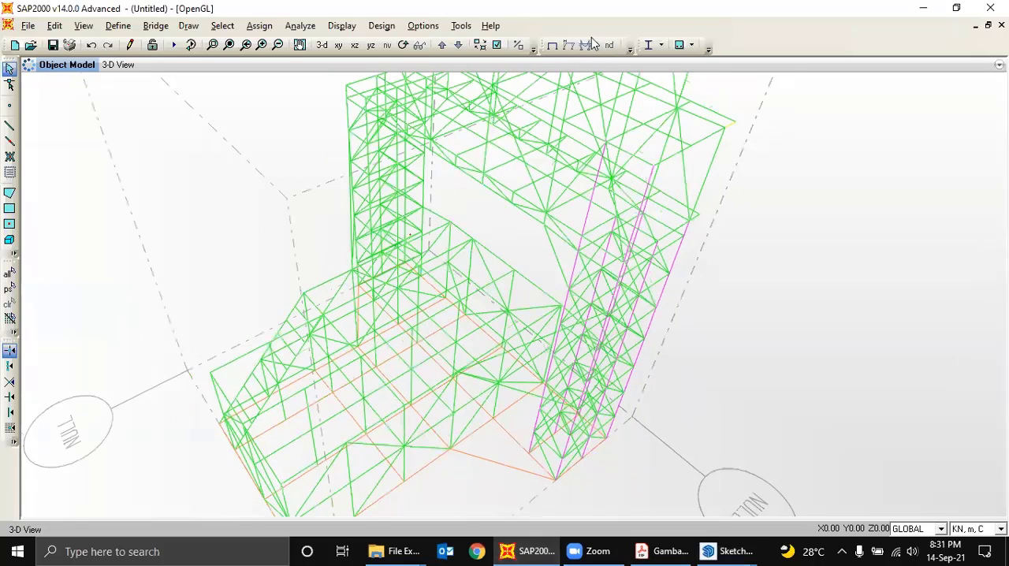
{"action": "left_click", "coordinate": [404, 45]}
{"action": "left_click_drag", "start_coordinate": [793, 368], "coordinate": [744, 410]}
{"action": "left_click_drag", "start_coordinate": [700, 440], "coordinate": [699, 440]}
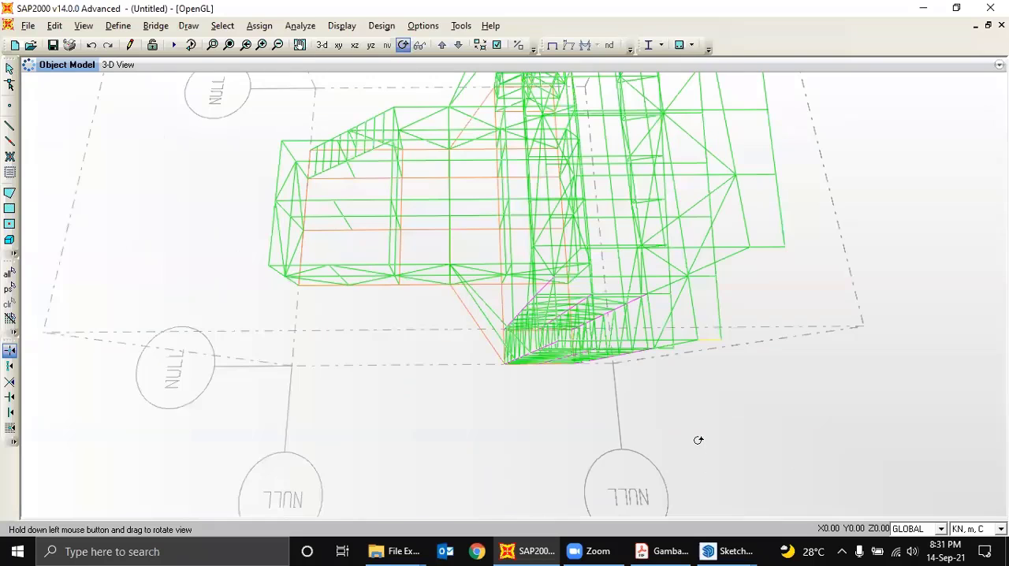
{"action": "scroll", "coordinate": [359, 298], "scroll_direction": "up", "scroll_amount": 2}
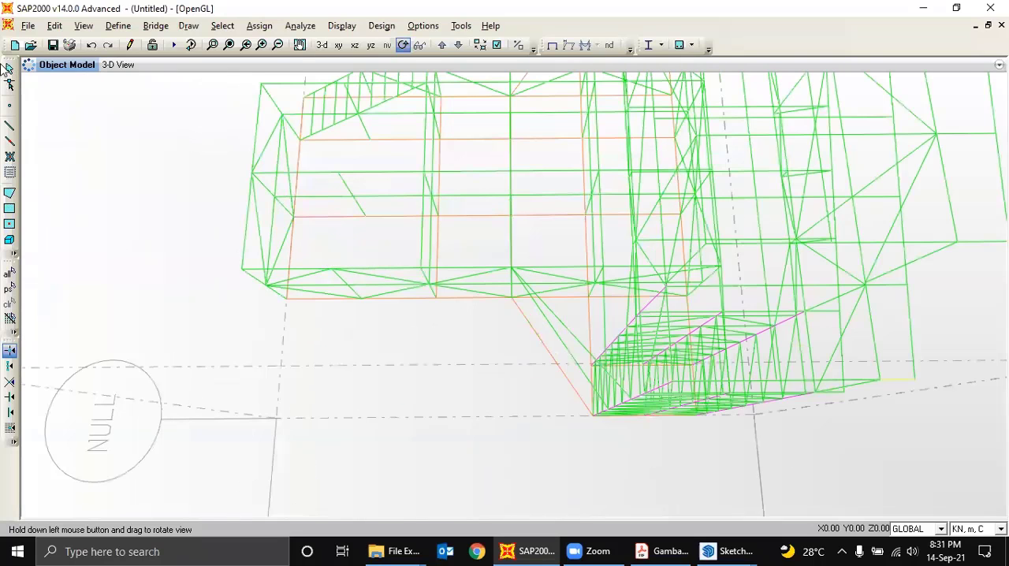
{"action": "left_click", "coordinate": [9, 69]}
- Assign RHS 100x50x5 to the vertical columns in the three rows nearest the lower platform's free end, and restore the undeformed shape display
{"action": "left_click_drag", "start_coordinate": [321, 250], "coordinate": [373, 325]}
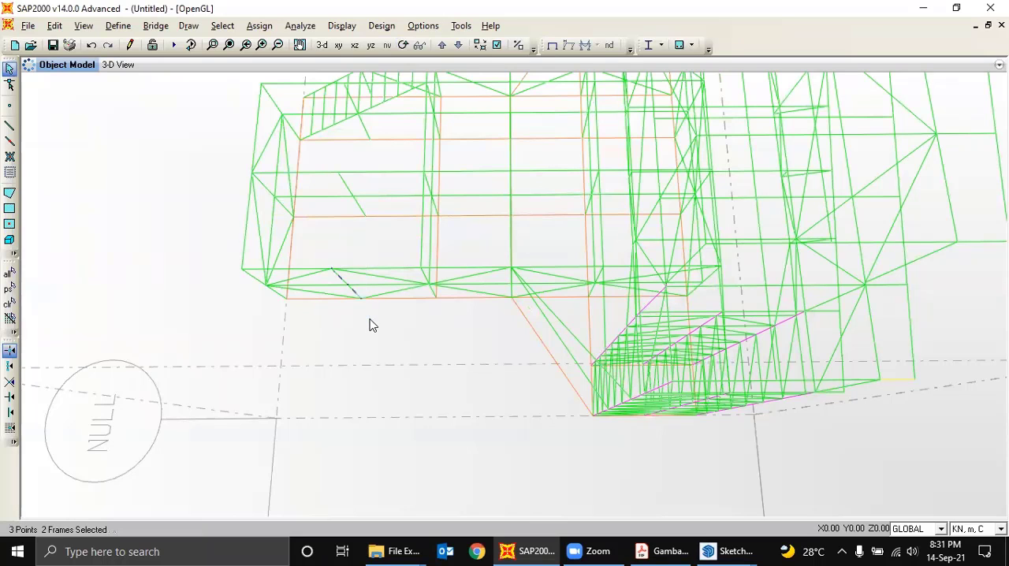
{"action": "left_click_drag", "start_coordinate": [222, 265], "coordinate": [288, 329]}
{"action": "left_click_drag", "start_coordinate": [224, 162], "coordinate": [306, 234]}
{"action": "left_click_drag", "start_coordinate": [323, 164], "coordinate": [376, 228]}
{"action": "middle_click_drag", "start_coordinate": [398, 164], "coordinate": [437, 257]}
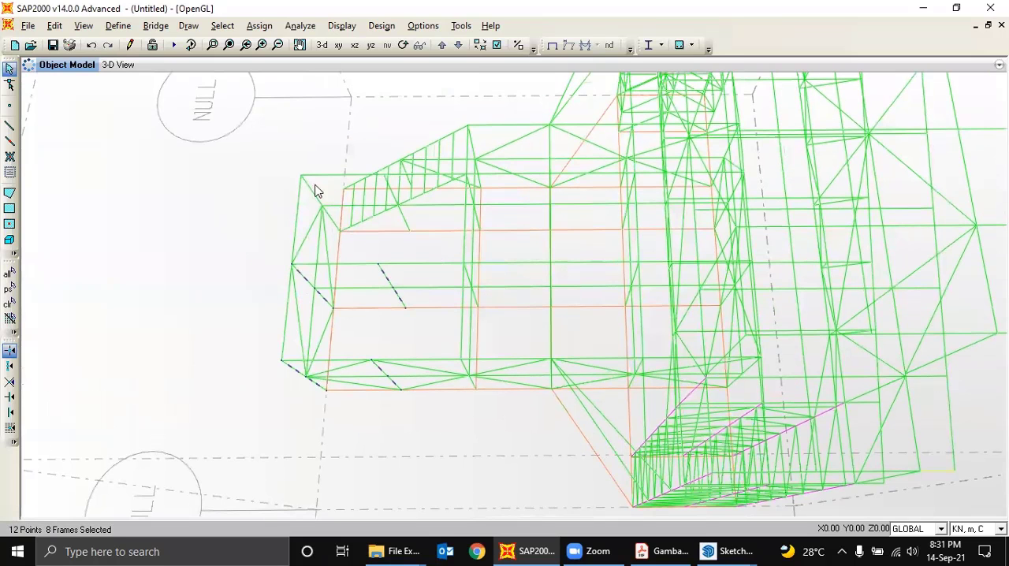
{"action": "left_click_drag", "start_coordinate": [283, 157], "coordinate": [343, 243]}
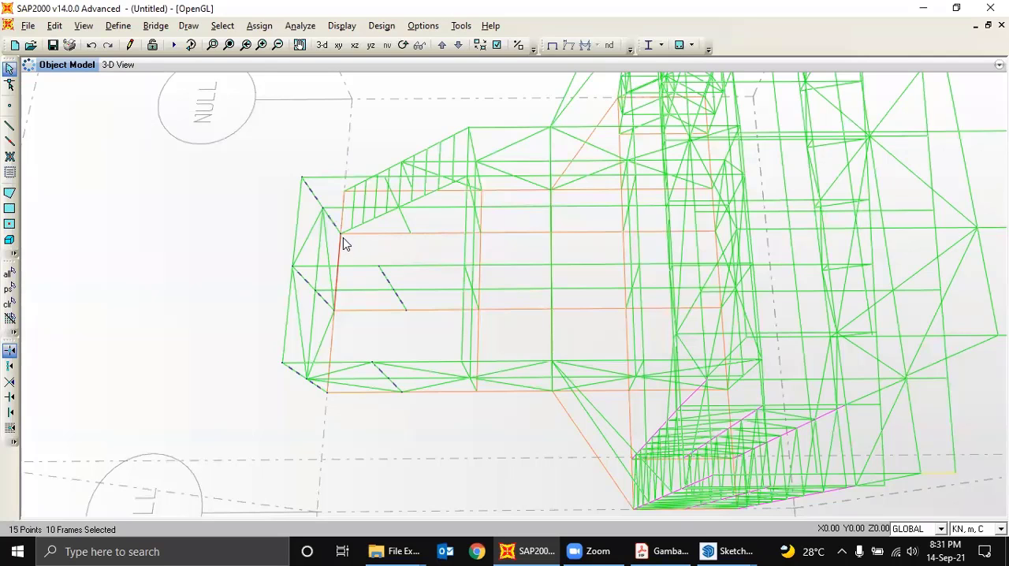
{"action": "left_click", "coordinate": [404, 219]}
{"action": "left_click", "coordinate": [454, 263]}
{"action": "left_click_drag", "start_coordinate": [448, 253], "coordinate": [488, 416]}
{"action": "left_click", "coordinate": [300, 44]}
{"action": "left_click", "coordinate": [259, 25]}
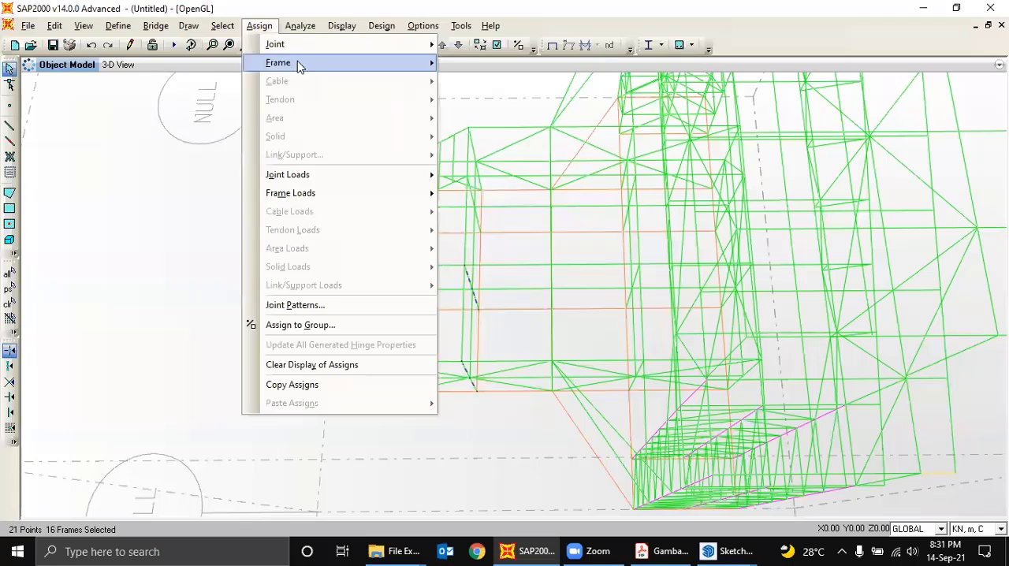
{"action": "mouse_move", "coordinate": [299, 62]}
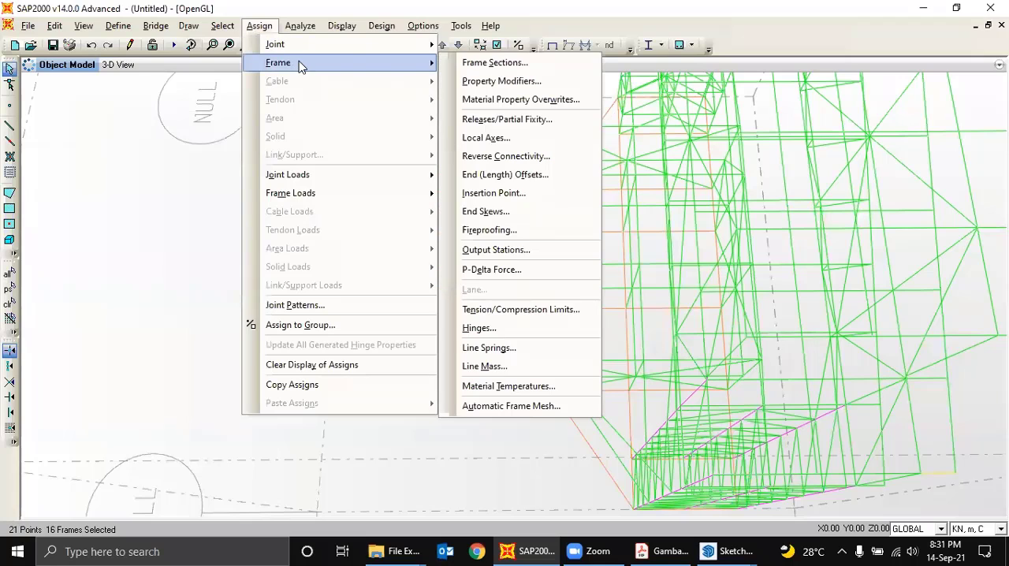
{"action": "left_click", "coordinate": [463, 66]}
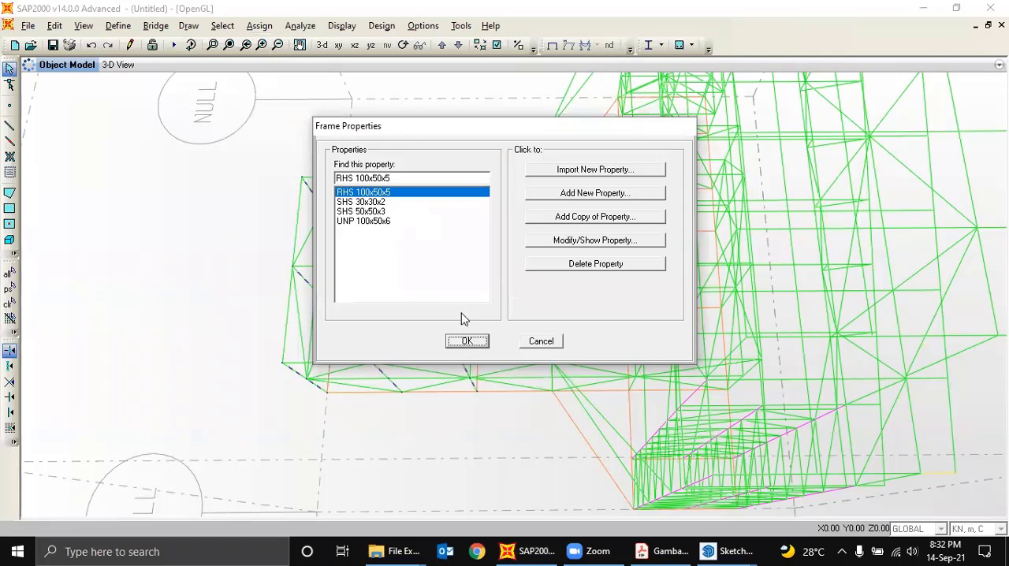
{"action": "left_click", "coordinate": [475, 341]}
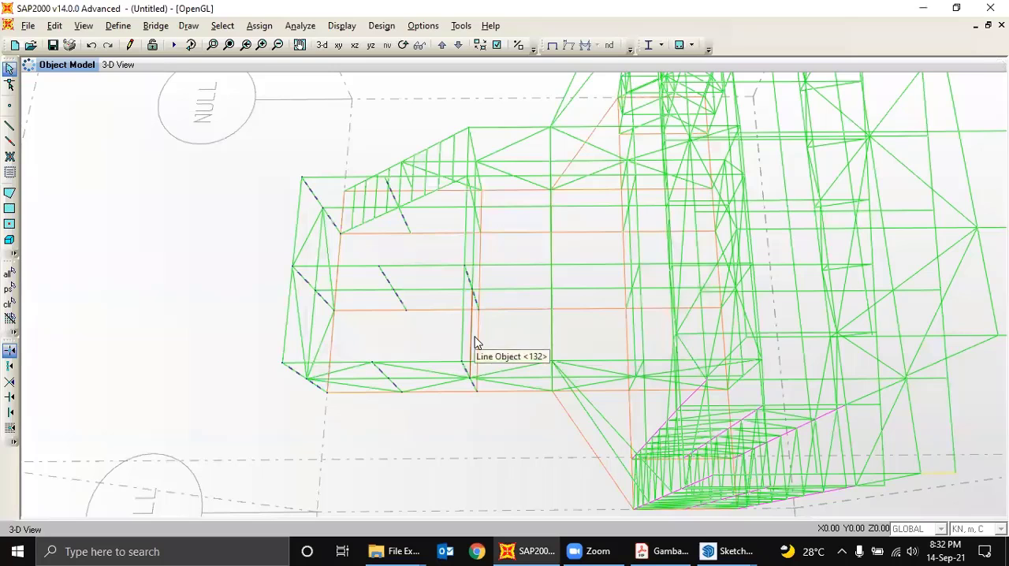
{"action": "left_click", "coordinate": [552, 46]}
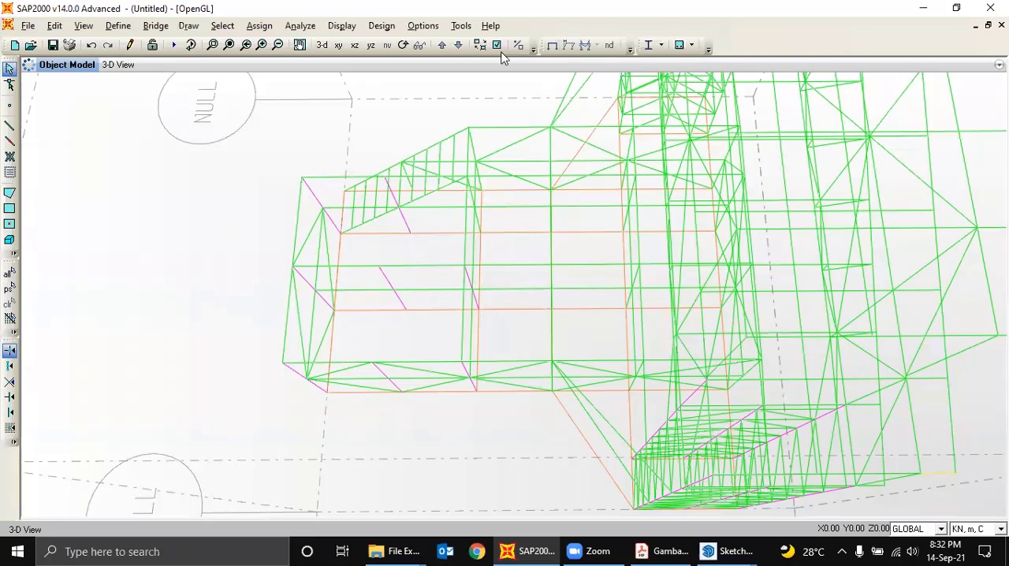
- Rotate the model to an overall perspective and turn on the extruded view of the members
{"action": "left_click", "coordinate": [403, 45]}
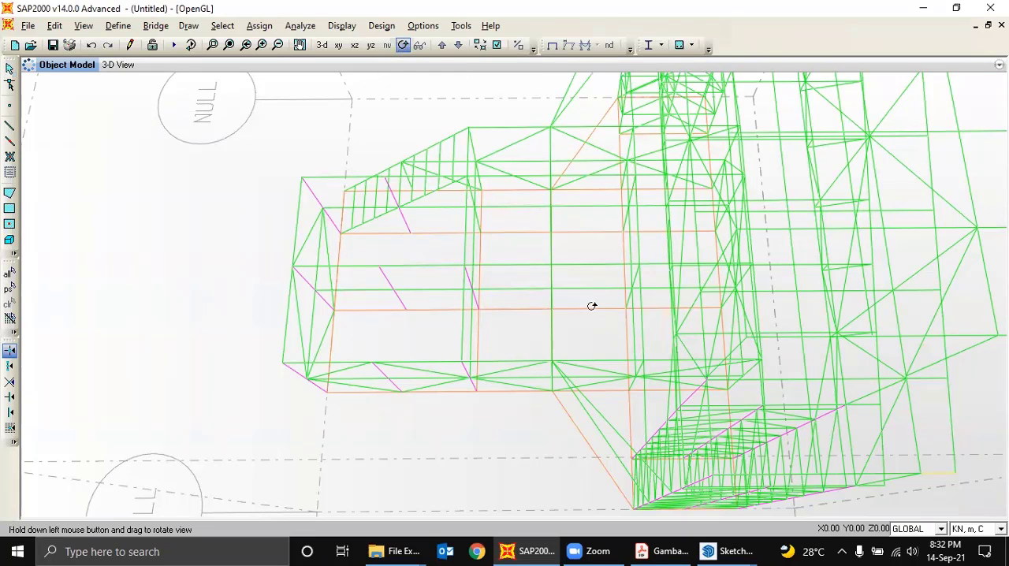
{"action": "left_click_drag", "start_coordinate": [591, 304], "coordinate": [637, 191]}
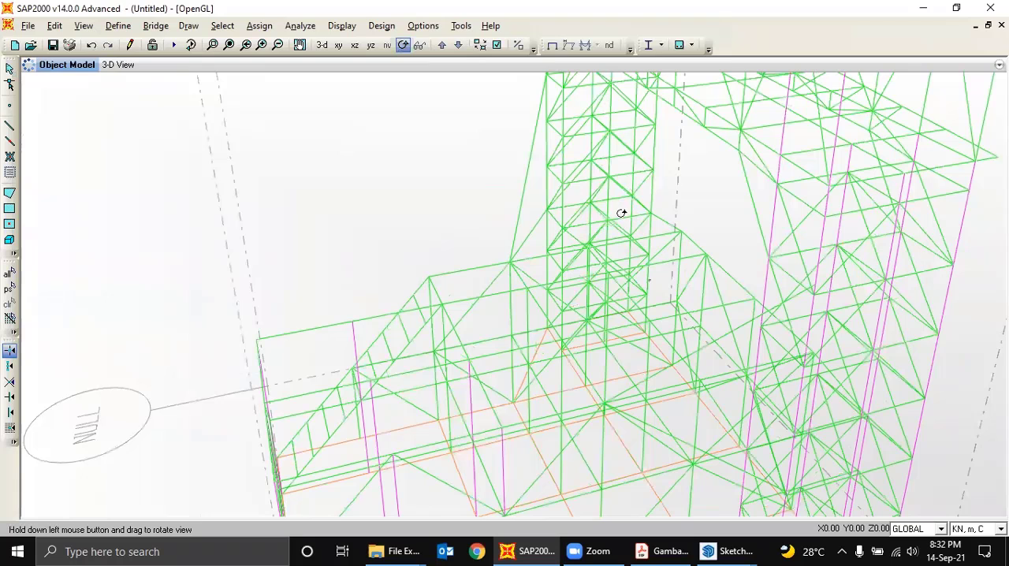
{"action": "scroll", "coordinate": [551, 258], "scroll_direction": "down", "scroll_amount": 3}
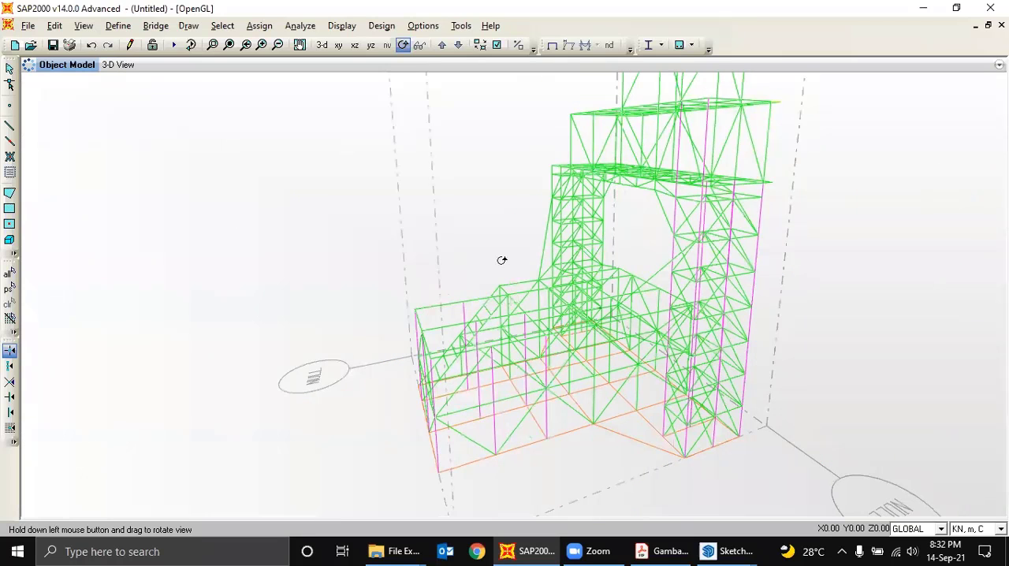
{"action": "left_click_drag", "start_coordinate": [413, 237], "coordinate": [433, 218]}
{"action": "left_click_drag", "start_coordinate": [379, 259], "coordinate": [484, 164]}
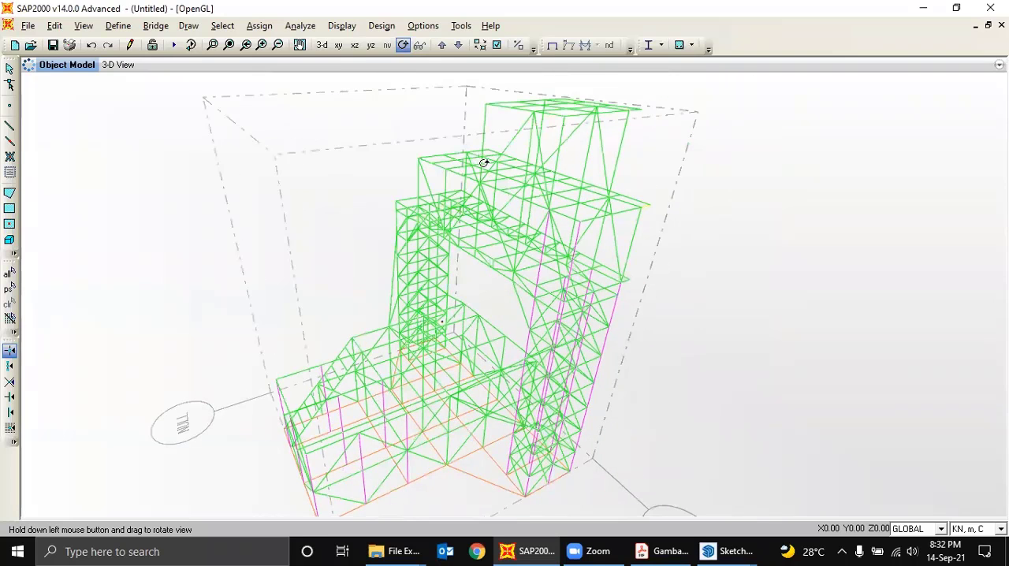
{"action": "left_click", "coordinate": [404, 48]}
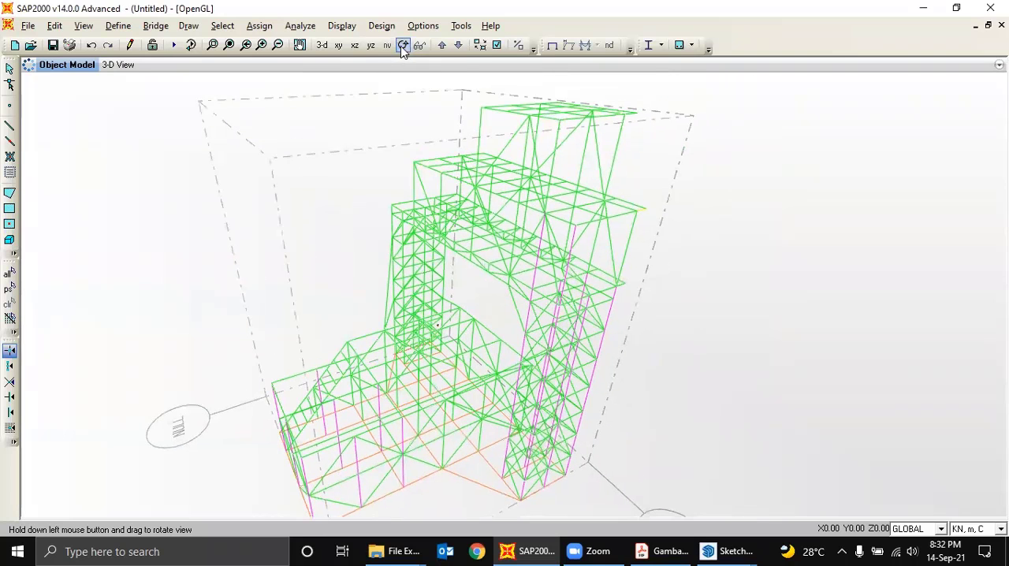
{"action": "left_click", "coordinate": [10, 70]}
{"action": "left_click", "coordinate": [497, 45]}
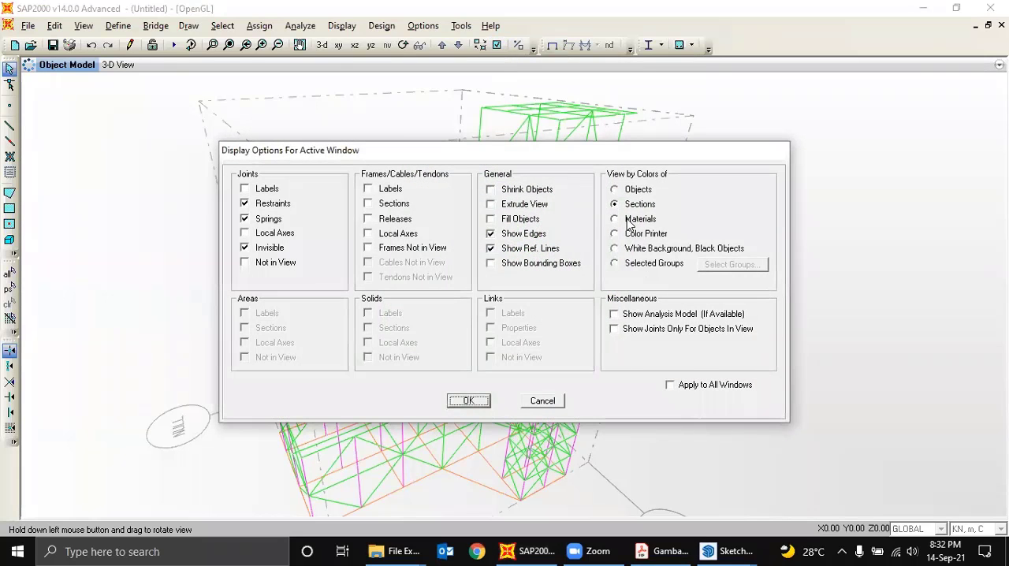
{"action": "left_click", "coordinate": [527, 206]}
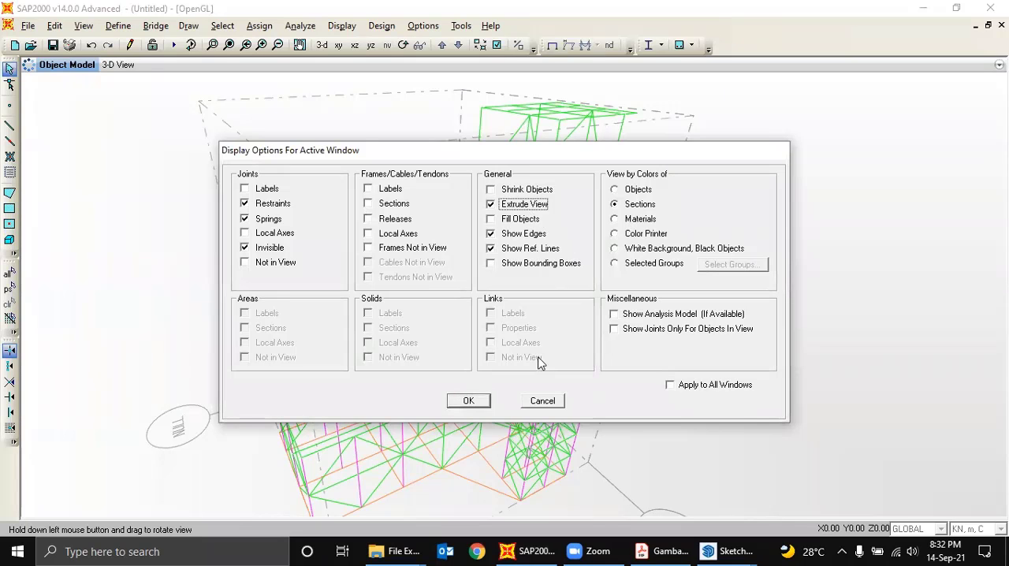
{"action": "left_click", "coordinate": [470, 402]}
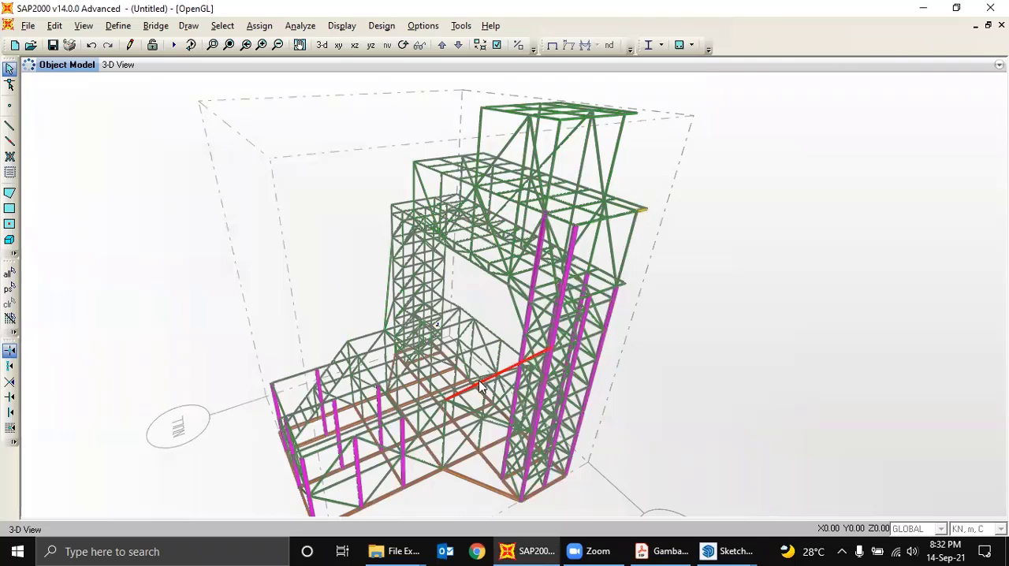
{"action": "middle_click_drag", "start_coordinate": [501, 325], "coordinate": [518, 305]}
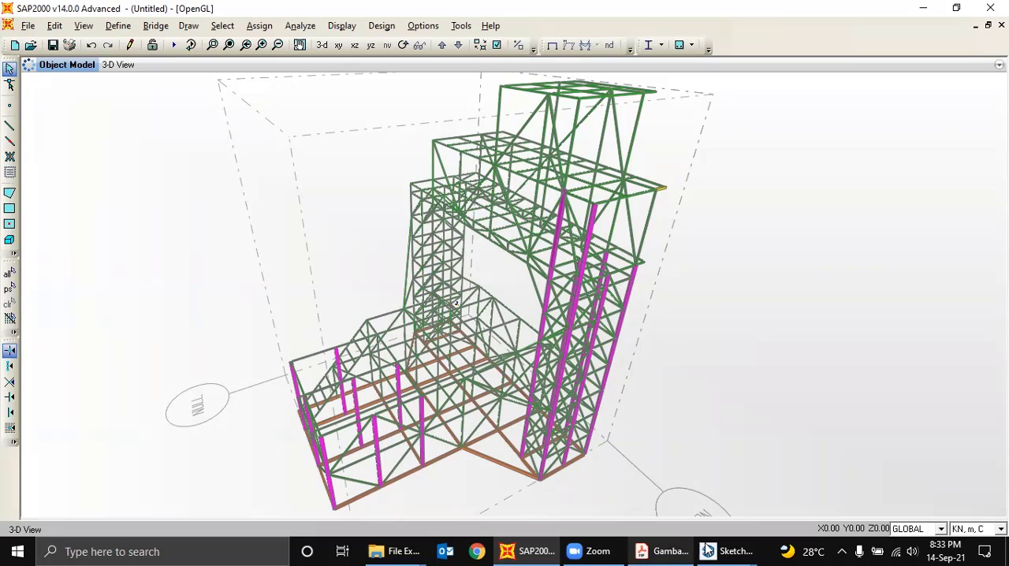
- Switch to the colored SketchUp model and examine the caster wheel and jack supports beneath the base frame at close range
{"action": "mouse_move", "coordinate": [710, 550]}
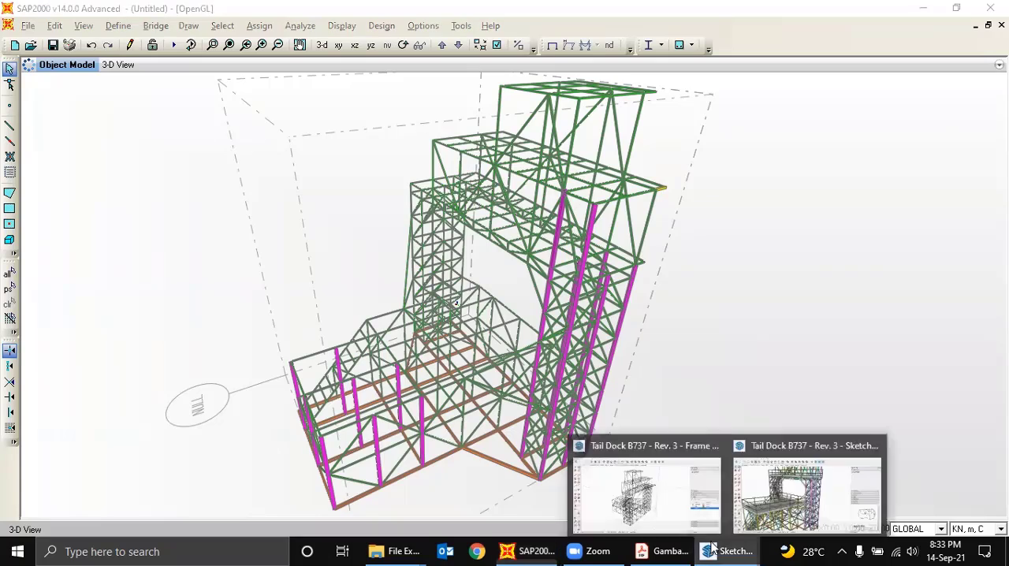
{"action": "left_click", "coordinate": [811, 495]}
{"action": "scroll", "coordinate": [405, 446], "scroll_direction": "down", "scroll_amount": 3}
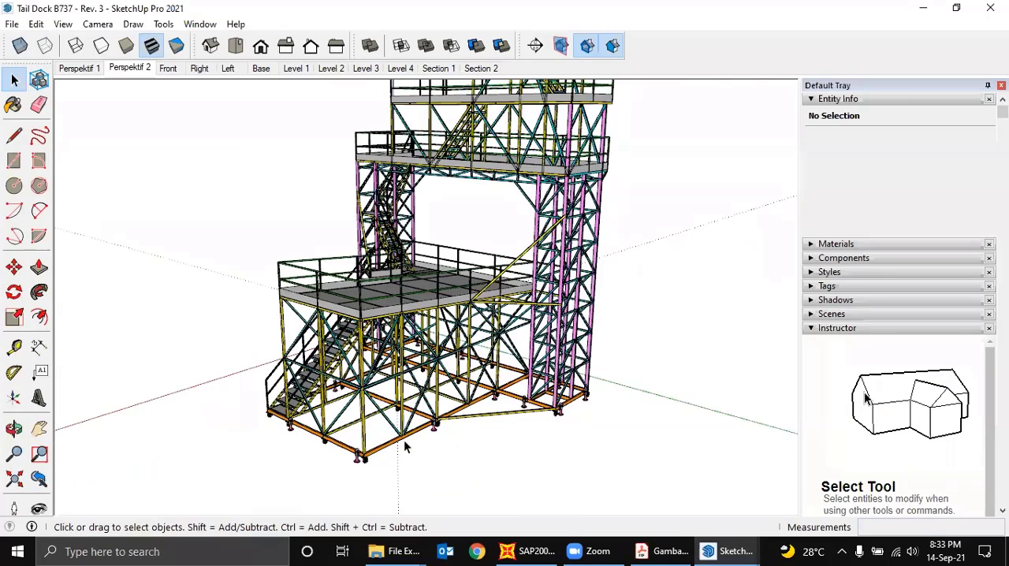
{"action": "scroll", "coordinate": [408, 444], "scroll_direction": "up", "scroll_amount": 5}
{"action": "middle_click_drag", "start_coordinate": [493, 379], "coordinate": [455, 430]}
{"action": "scroll", "coordinate": [456, 429], "scroll_direction": "up", "scroll_amount": 3}
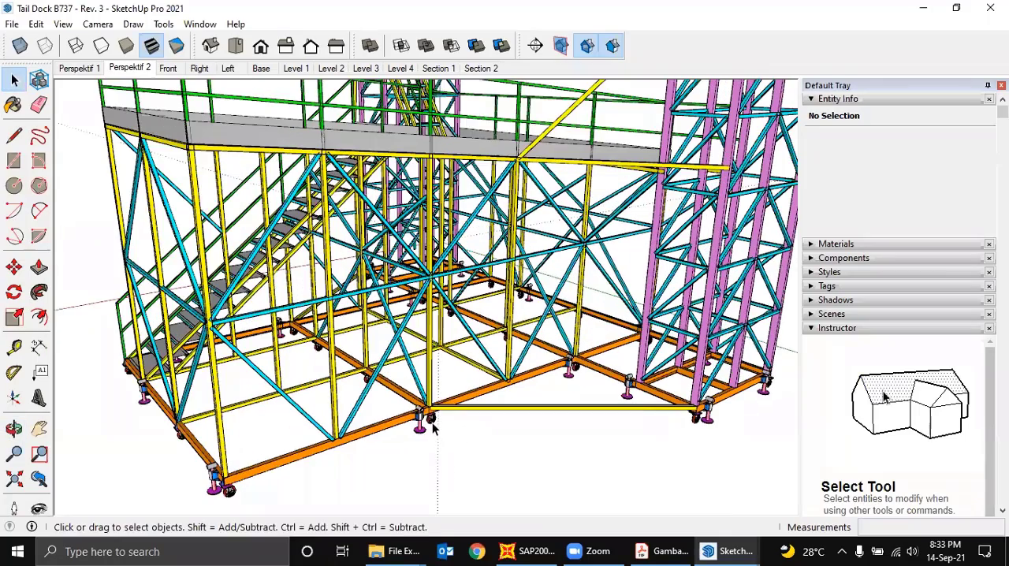
{"action": "scroll", "coordinate": [433, 426], "scroll_direction": "up", "scroll_amount": 5}
{"action": "scroll", "coordinate": [434, 424], "scroll_direction": "up", "scroll_amount": 4}
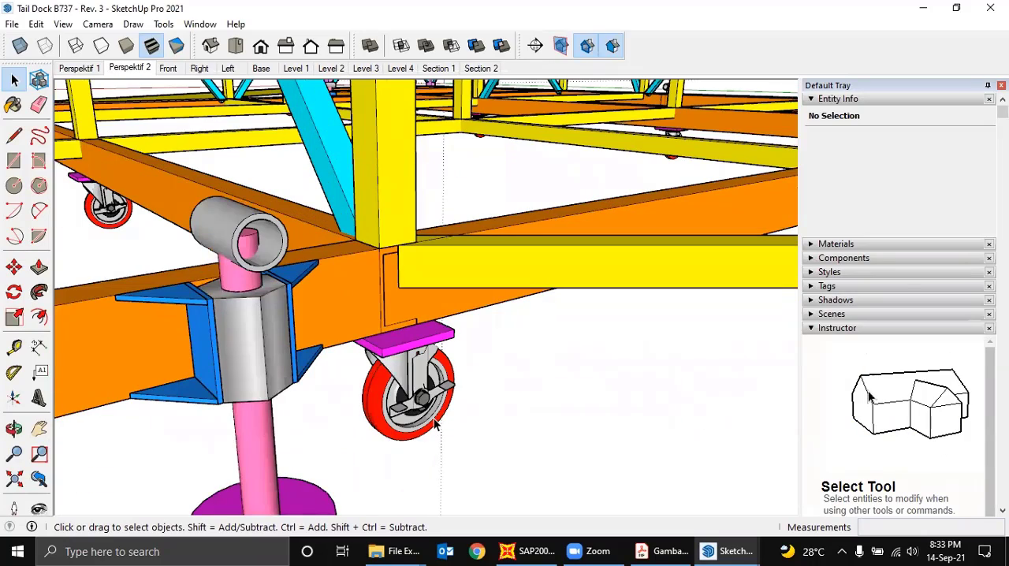
{"action": "scroll", "coordinate": [434, 425], "scroll_direction": "down", "scroll_amount": 2}
{"action": "scroll", "coordinate": [435, 426], "scroll_direction": "down", "scroll_amount": 3}
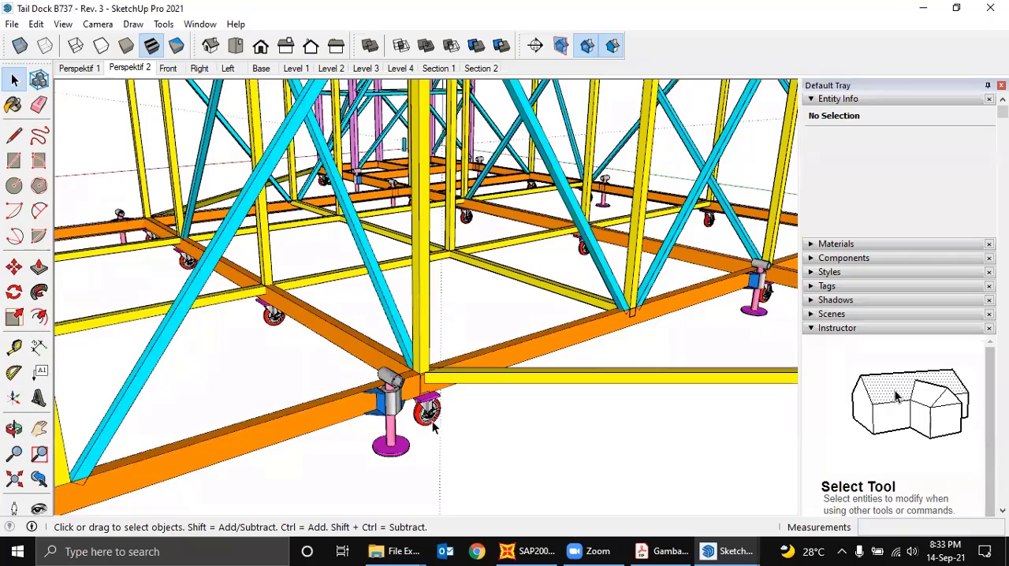
- Examine where the casters and jacks sit along the orange base frame's front edge and corners
{"action": "scroll", "coordinate": [433, 423], "scroll_direction": "down", "scroll_amount": 4}
{"action": "mouse_move", "coordinate": [360, 447]}
{"action": "middle_mouse_down"}
{"action": "mouse_move", "coordinate": [369, 421]}
{"action": "mouse_move", "coordinate": [409, 381]}
{"action": "middle_mouse_up"}
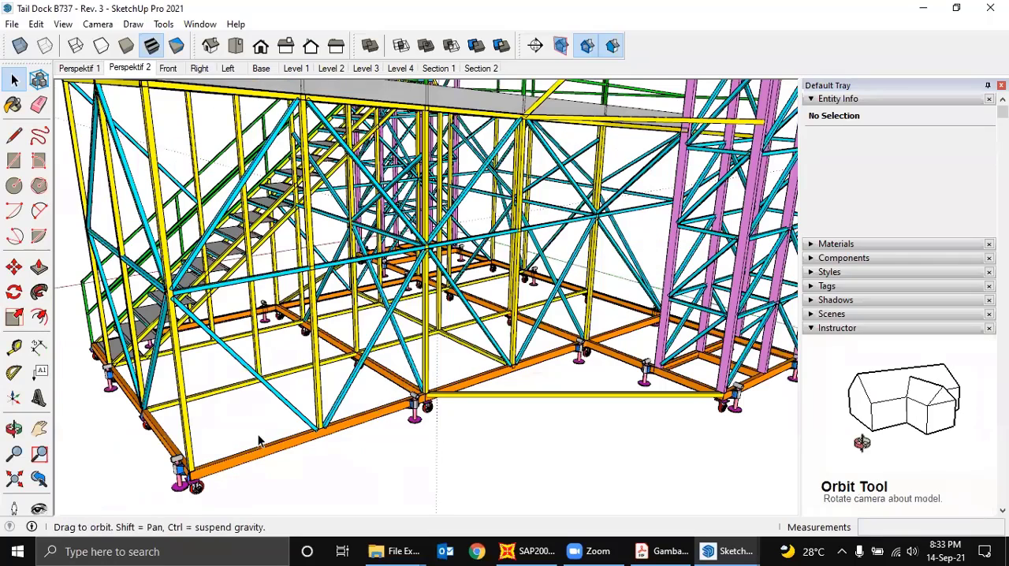
{"action": "scroll", "coordinate": [363, 412], "scroll_direction": "up", "scroll_amount": 3}
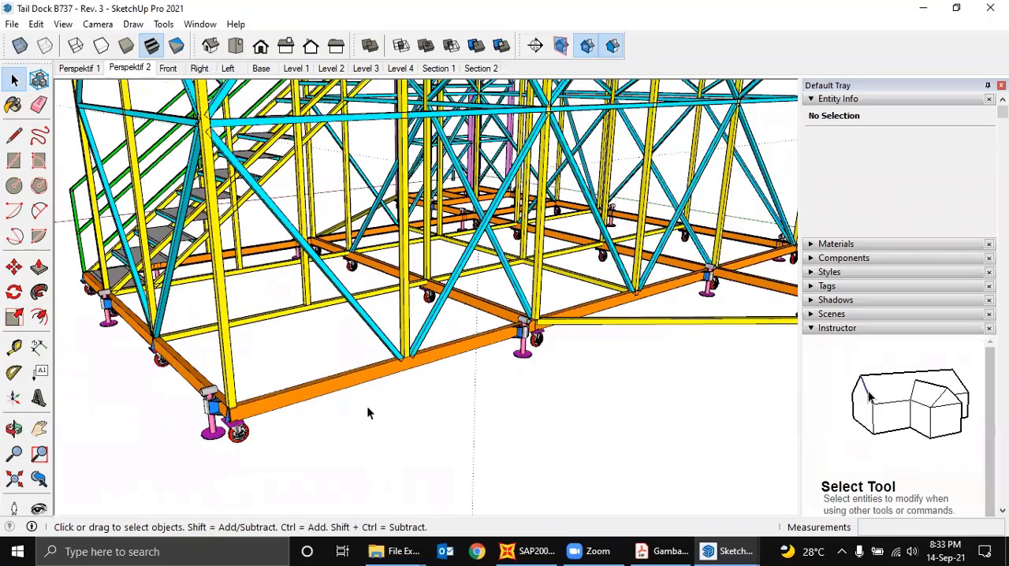
{"action": "scroll", "coordinate": [367, 412], "scroll_direction": "up", "scroll_amount": 2}
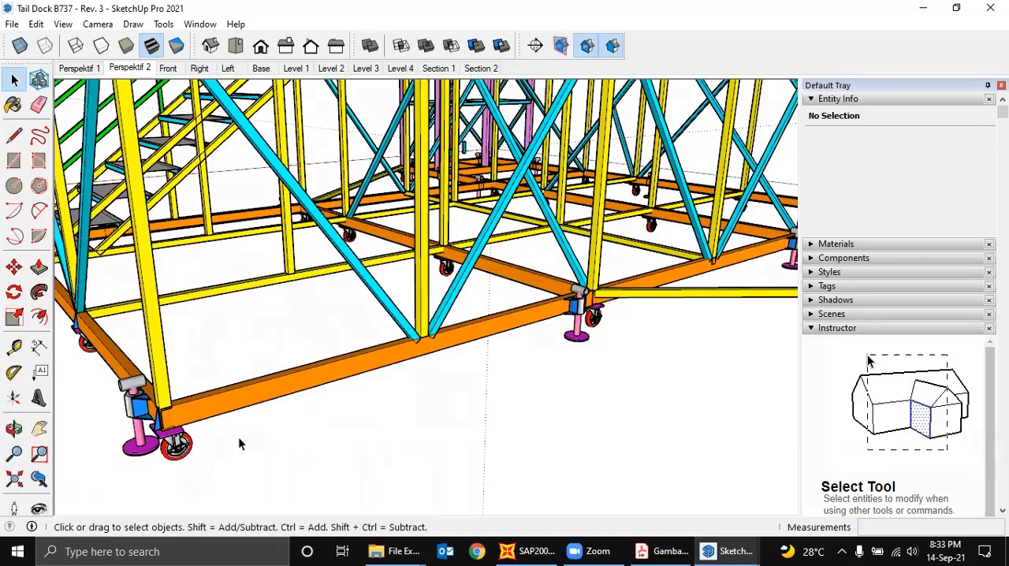
{"action": "scroll", "coordinate": [264, 432], "scroll_direction": "down", "scroll_amount": 1}
{"action": "scroll", "coordinate": [361, 418], "scroll_direction": "down", "scroll_amount": 3}
{"action": "mouse_move", "coordinate": [361, 418]}
{"action": "middle_mouse_down"}
{"action": "mouse_move", "coordinate": [343, 418]}
{"action": "mouse_move", "coordinate": [345, 410]}
{"action": "middle_mouse_up"}
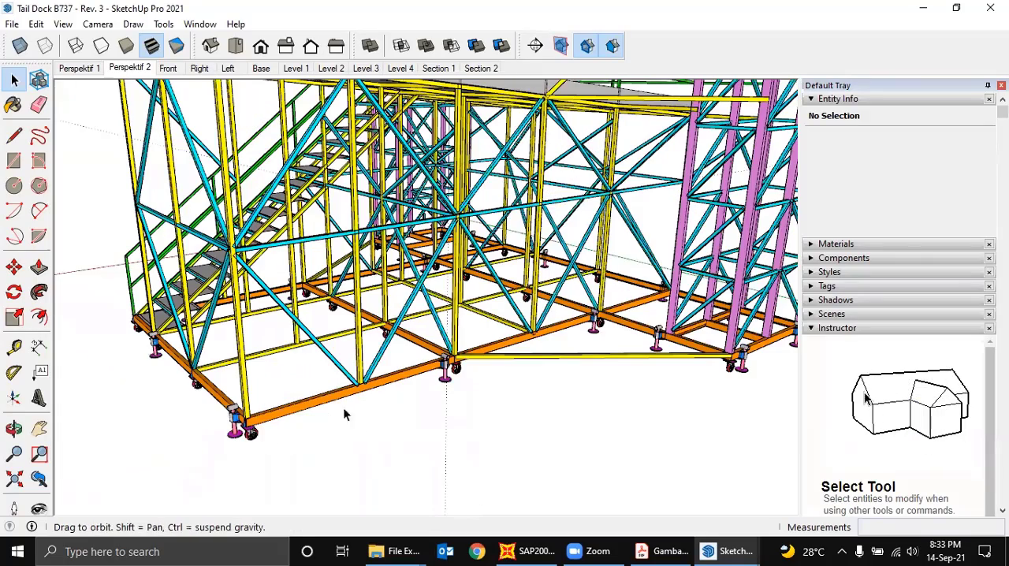
{"action": "scroll", "coordinate": [394, 382], "scroll_direction": "up", "scroll_amount": 2}
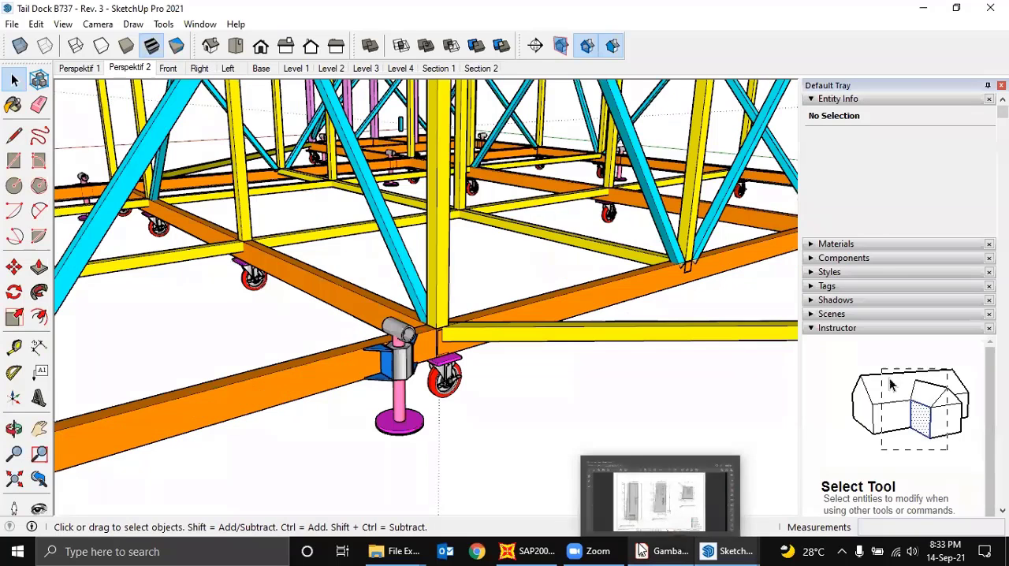
- Compare the support locations between the SAP2000 base frame and the SketchUp lower platform, finishing in SAP2000
{"action": "left_click", "coordinate": [529, 551]}
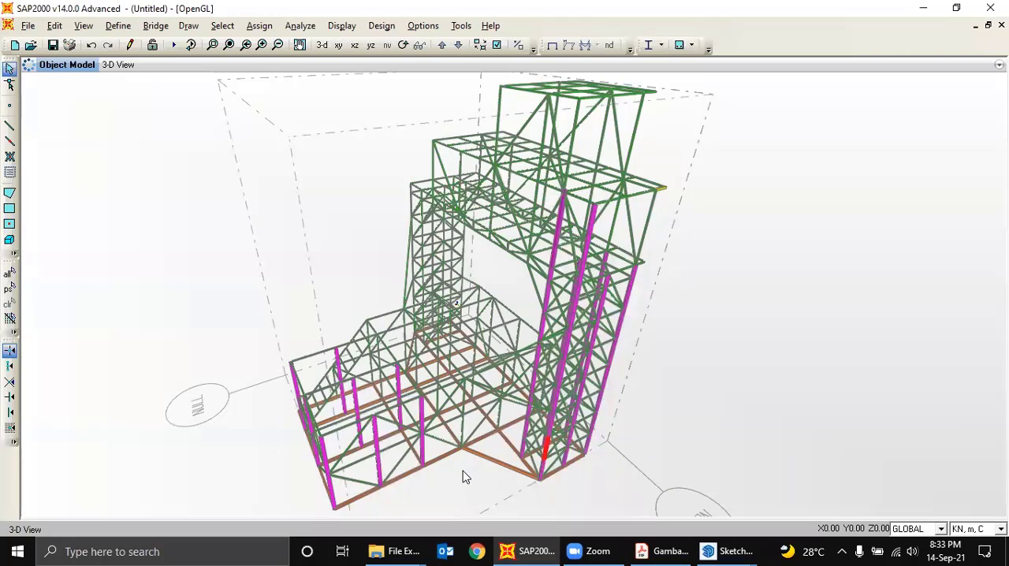
{"action": "middle_click_drag", "start_coordinate": [464, 477], "coordinate": [478, 454], "text": "shift"}
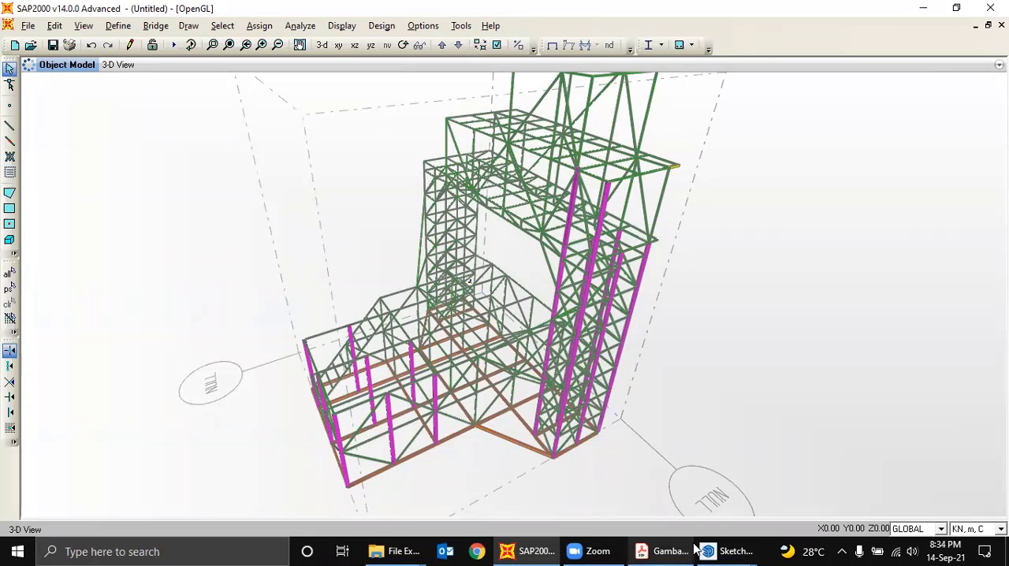
{"action": "mouse_move", "coordinate": [709, 550]}
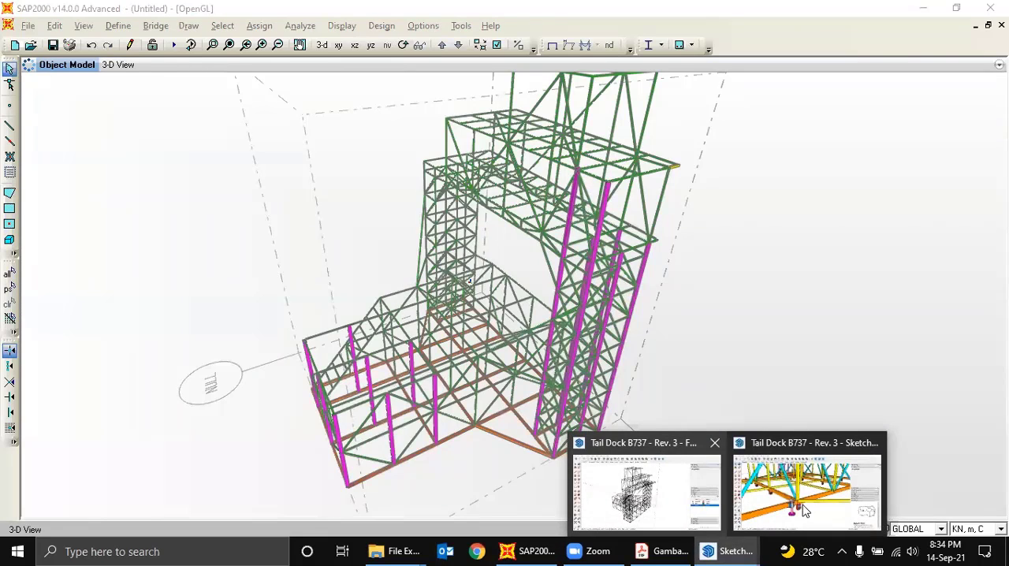
{"action": "left_click", "coordinate": [663, 444]}
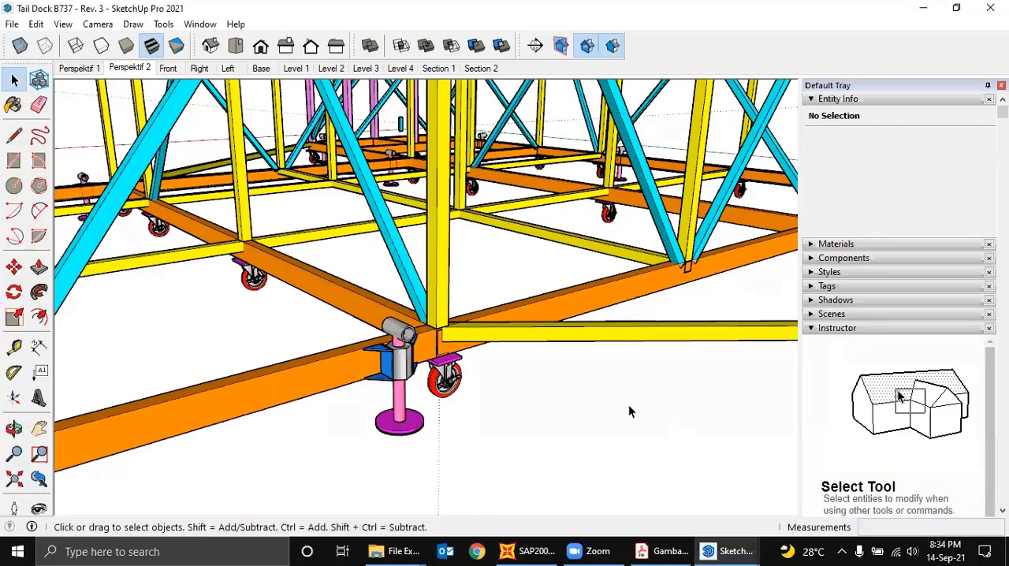
{"action": "scroll", "coordinate": [629, 404], "scroll_direction": "down", "scroll_amount": 5}
{"action": "middle_click_drag", "start_coordinate": [461, 441], "coordinate": [501, 435]}
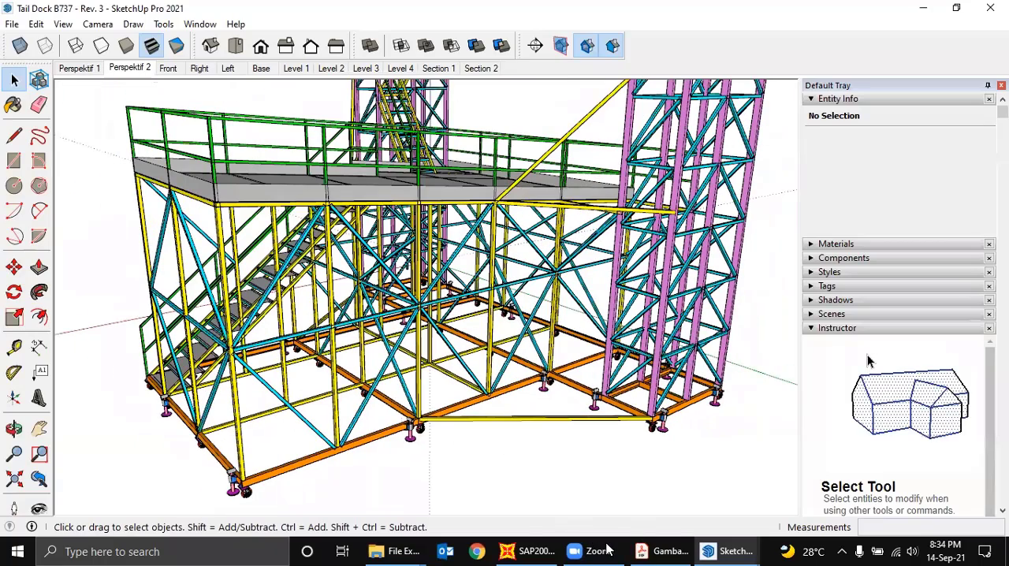
{"action": "mouse_move", "coordinate": [607, 549]}
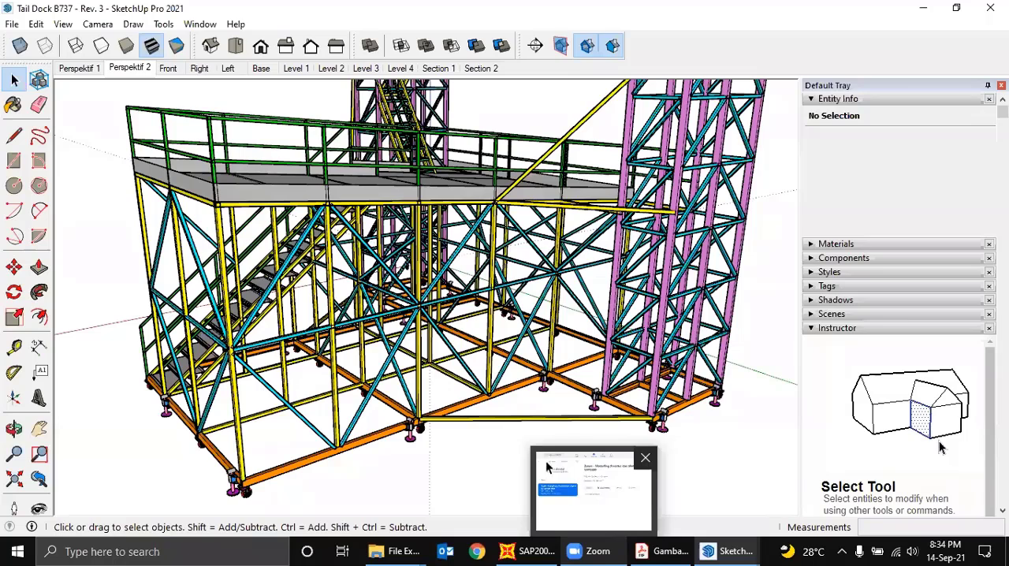
{"action": "middle_click_drag", "start_coordinate": [412, 439], "coordinate": [405, 415]}
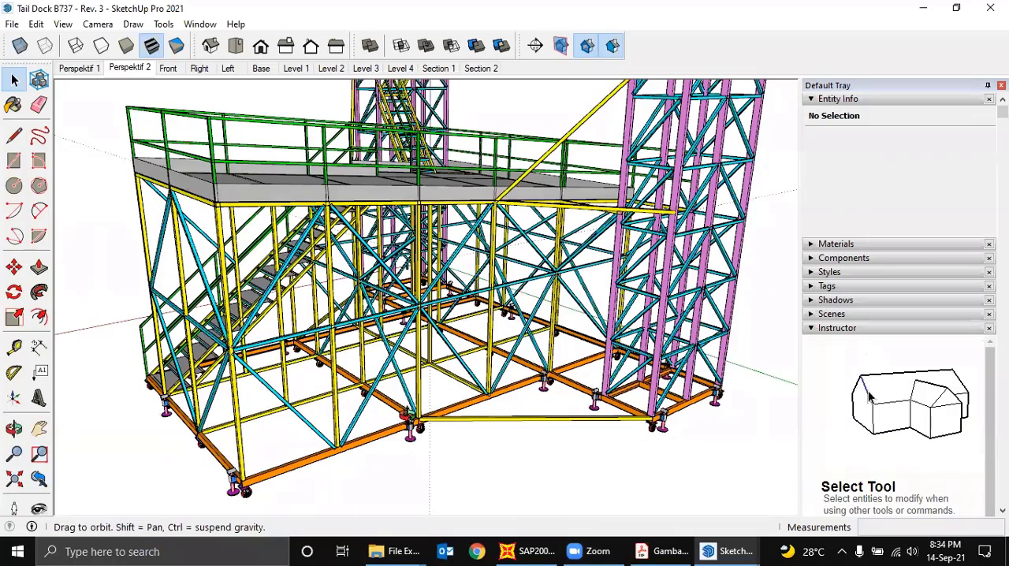
{"action": "middle_click_drag", "start_coordinate": [134, 410], "coordinate": [414, 418]}
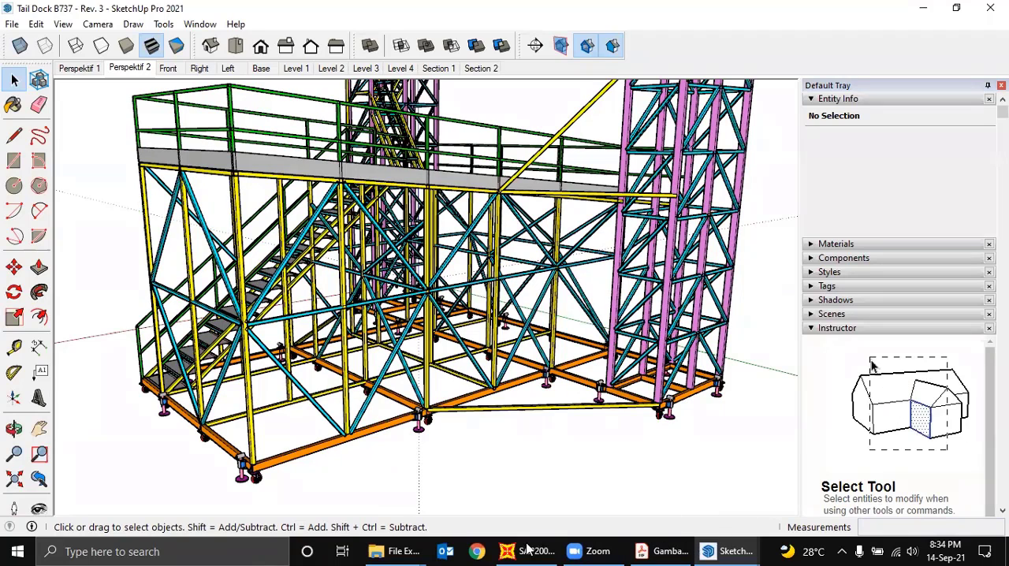
{"action": "key", "text": "alt+Tab"}
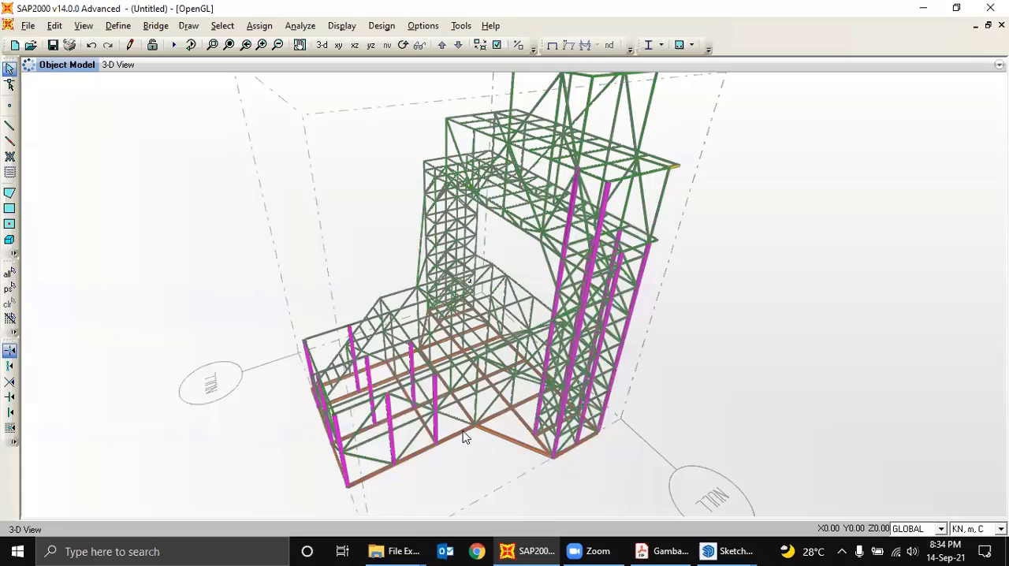
- Try to select the individual support joints at the base frame's free-end corner
{"action": "left_click", "coordinate": [403, 45]}
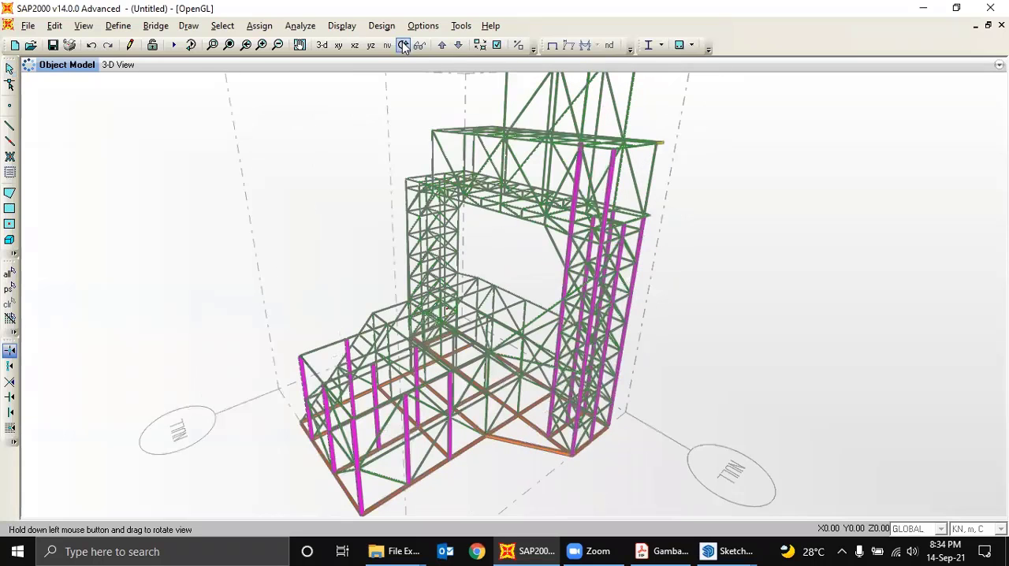
{"action": "left_click_drag", "start_coordinate": [331, 239], "coordinate": [429, 290]}
{"action": "left_click", "coordinate": [10, 68]}
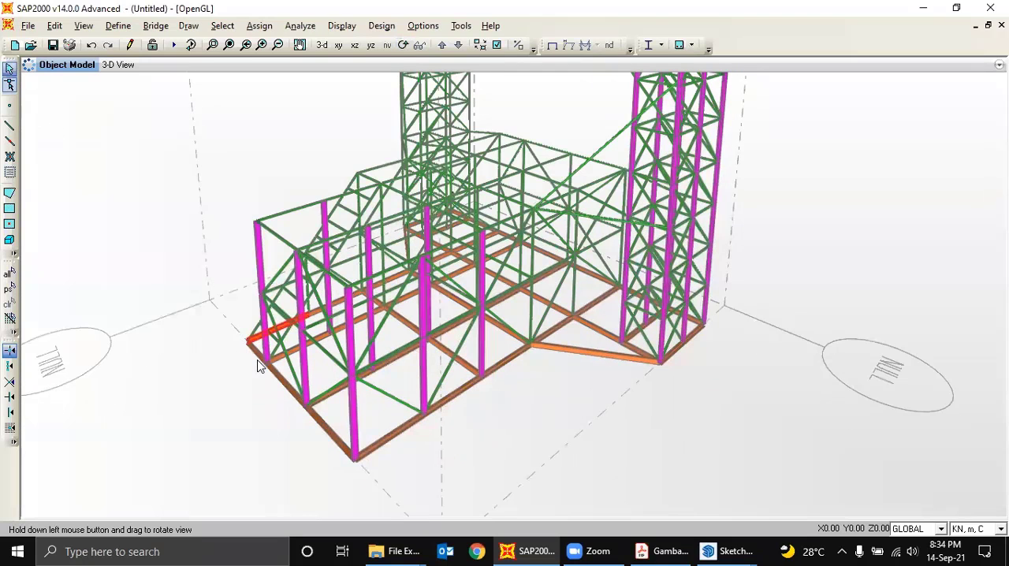
{"action": "left_click_drag", "start_coordinate": [233, 329], "coordinate": [255, 350]}
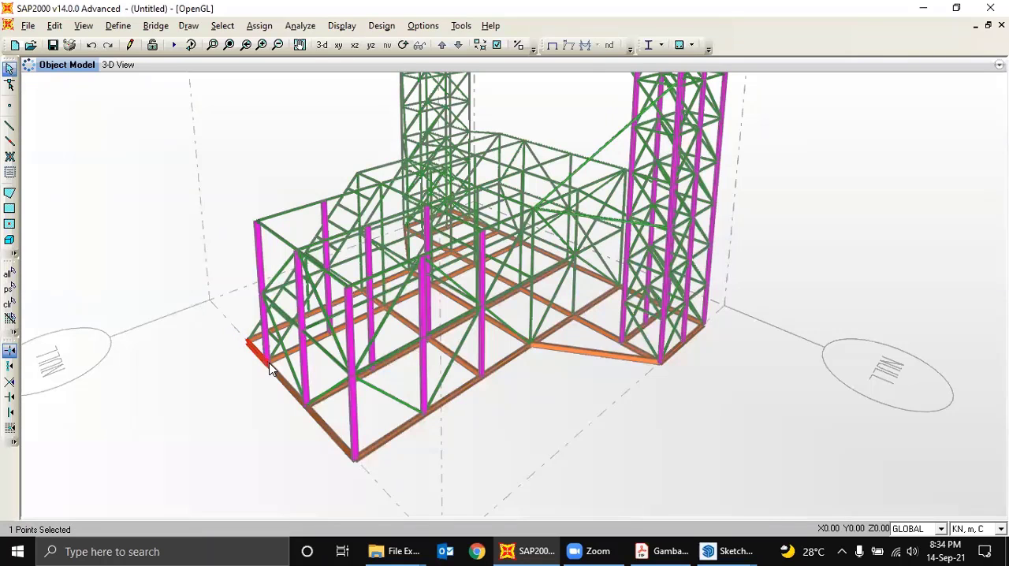
{"action": "left_click_drag", "start_coordinate": [255, 345], "coordinate": [279, 391]}
- Select all joints and frames lying in the base plane from a ground-level view, and return to a perspective from above
{"action": "left_click", "coordinate": [404, 45]}
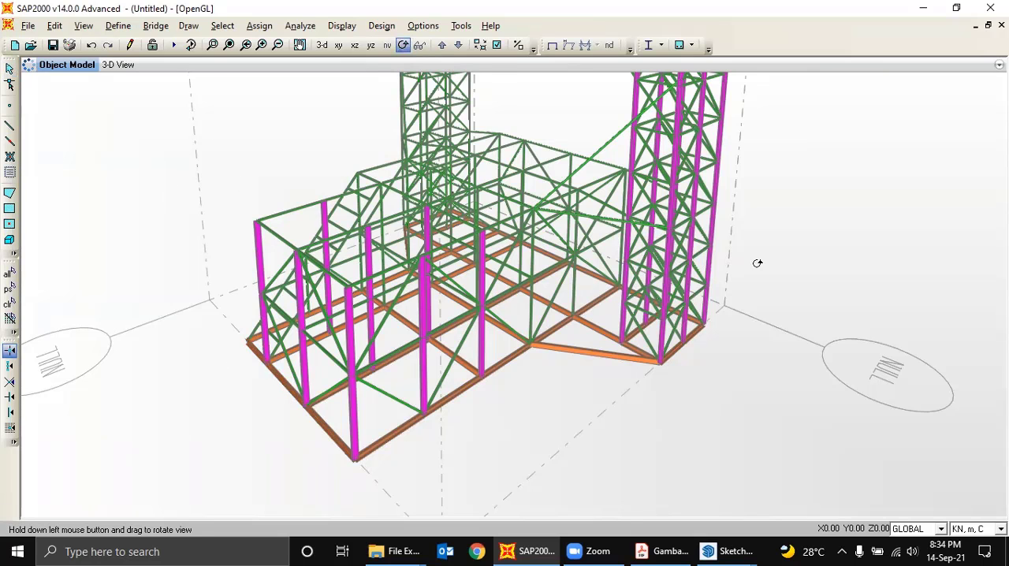
{"action": "left_click_drag", "start_coordinate": [757, 263], "coordinate": [753, 232]}
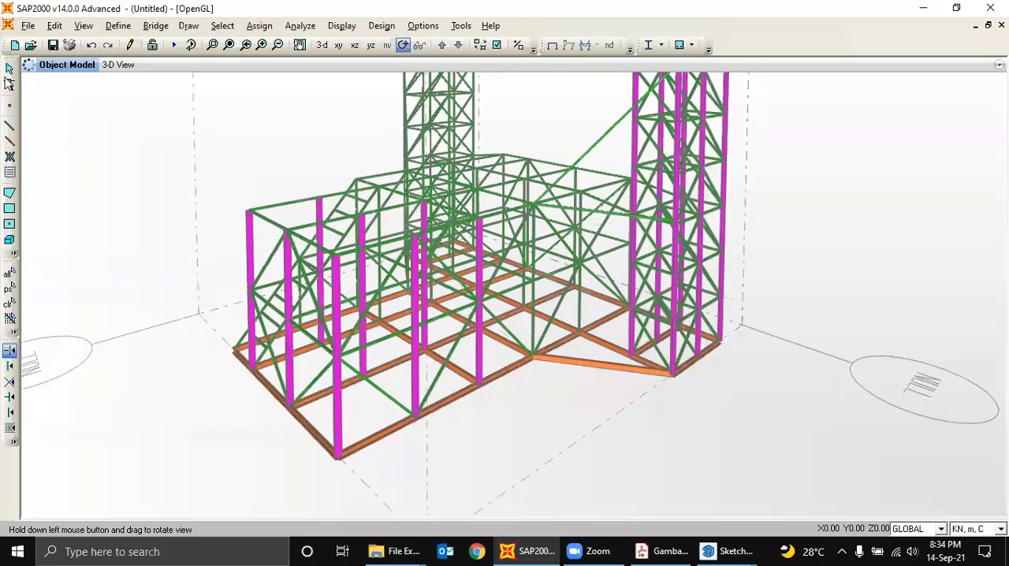
{"action": "left_click", "coordinate": [9, 71]}
{"action": "left_click_drag", "start_coordinate": [142, 341], "coordinate": [841, 384]}
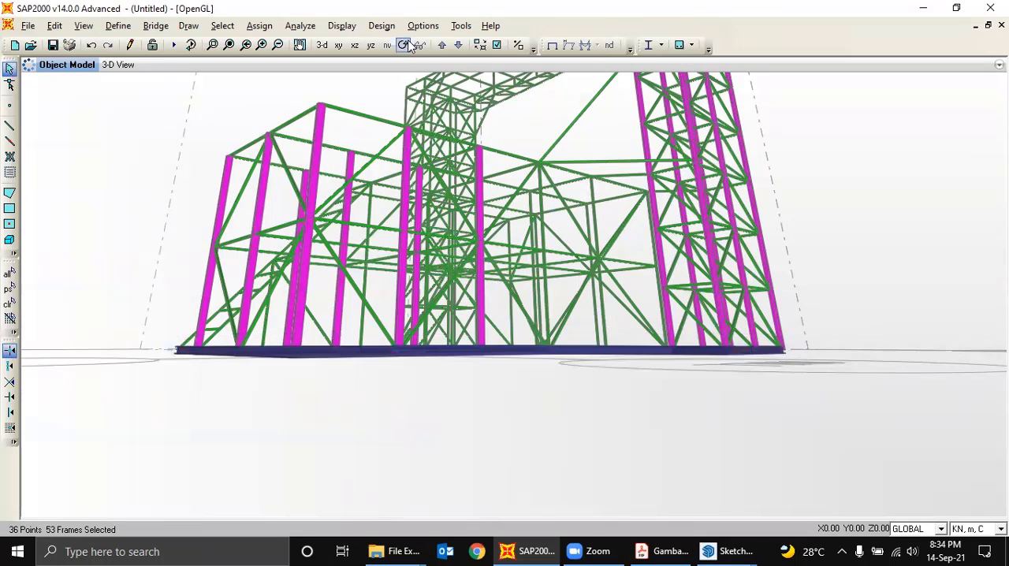
{"action": "left_click_drag", "start_coordinate": [828, 149], "coordinate": [814, 191]}
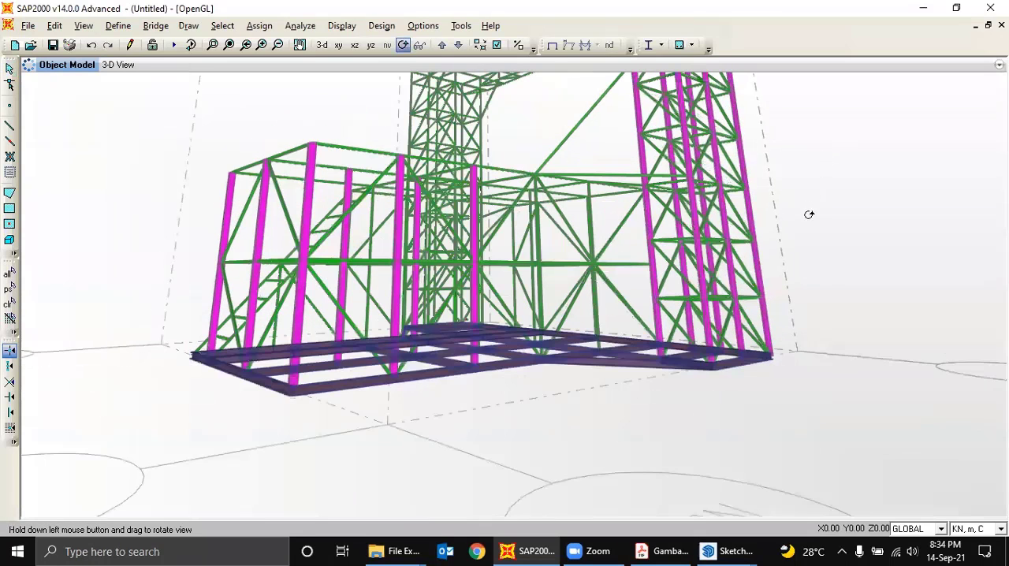
{"action": "left_click_drag", "start_coordinate": [699, 235], "coordinate": [268, 129]}
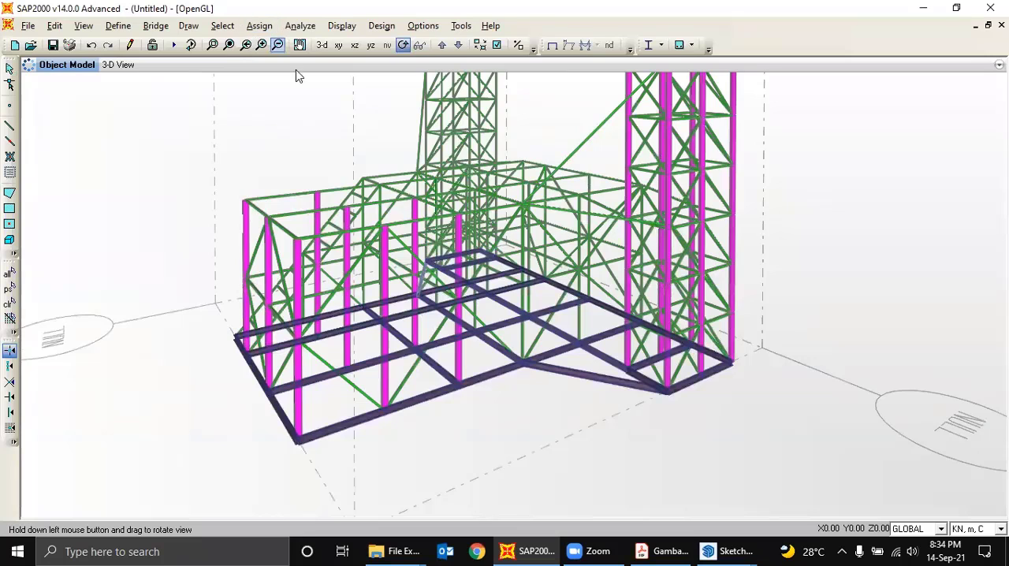
{"action": "left_click", "coordinate": [9, 69]}
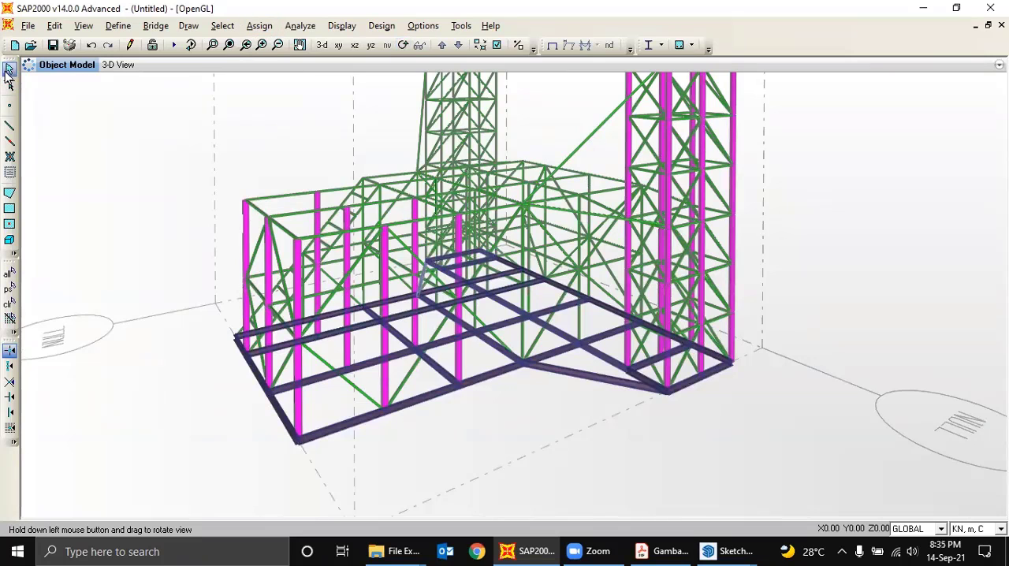
- Assign pinned restraints to the selected base joints, fixing Translation 1, 2 and 3 only, and restore the undeformed shape display
{"action": "left_click", "coordinate": [252, 27]}
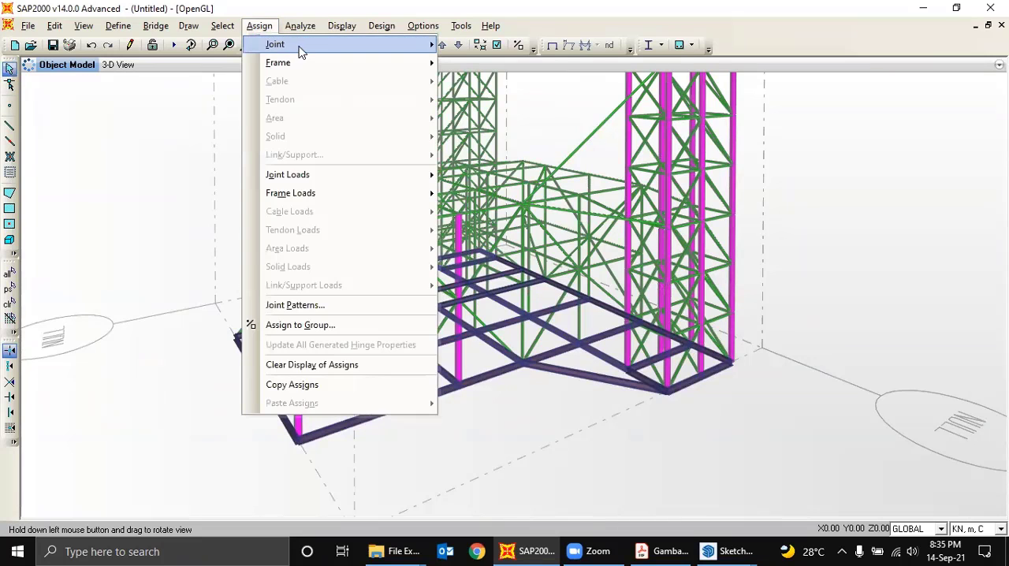
{"action": "mouse_move", "coordinate": [303, 45]}
{"action": "left_click", "coordinate": [479, 45]}
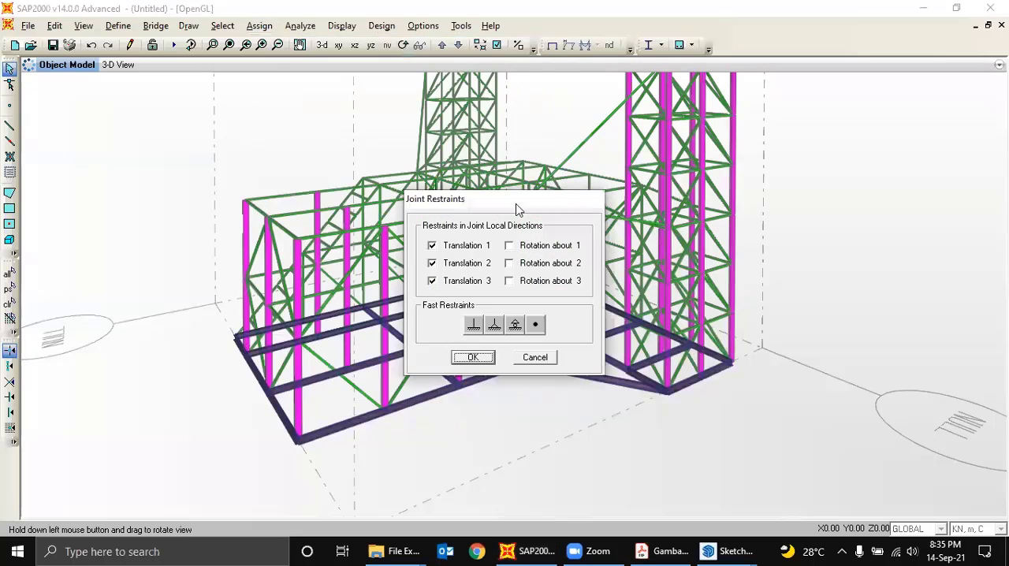
{"action": "left_click", "coordinate": [473, 325]}
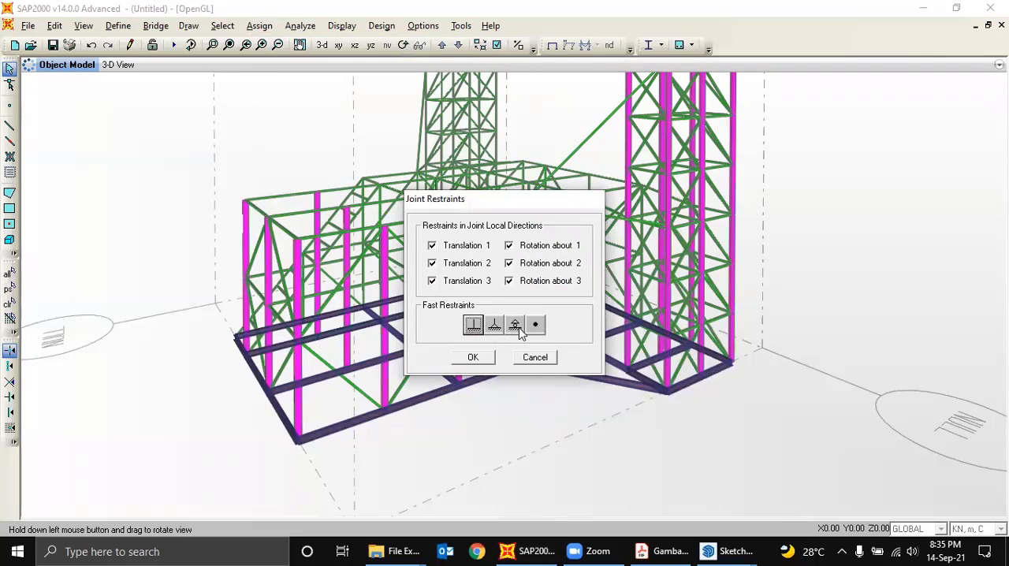
{"action": "left_click", "coordinate": [515, 325]}
{"action": "left_click", "coordinate": [494, 326]}
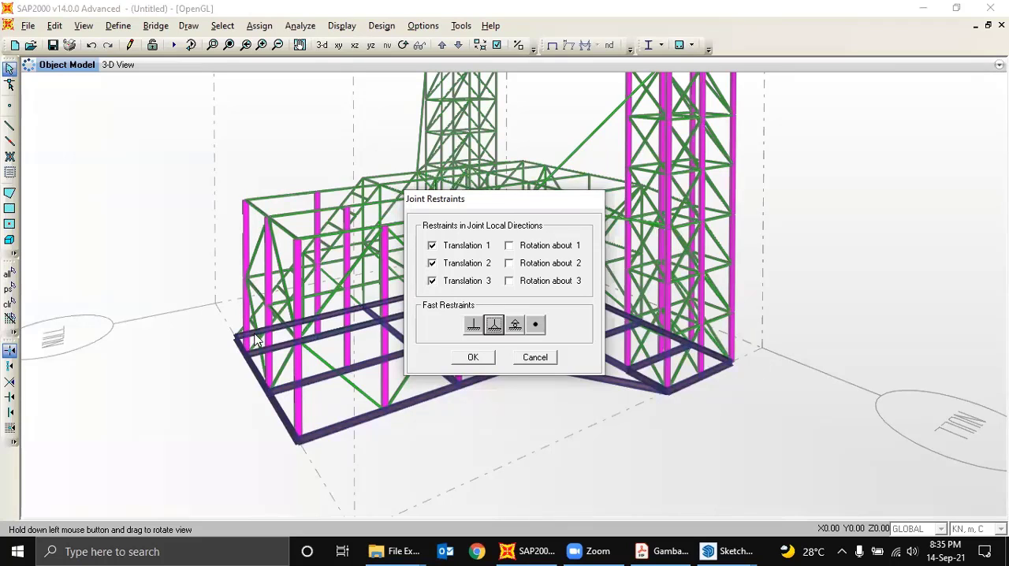
{"action": "left_click", "coordinate": [473, 357]}
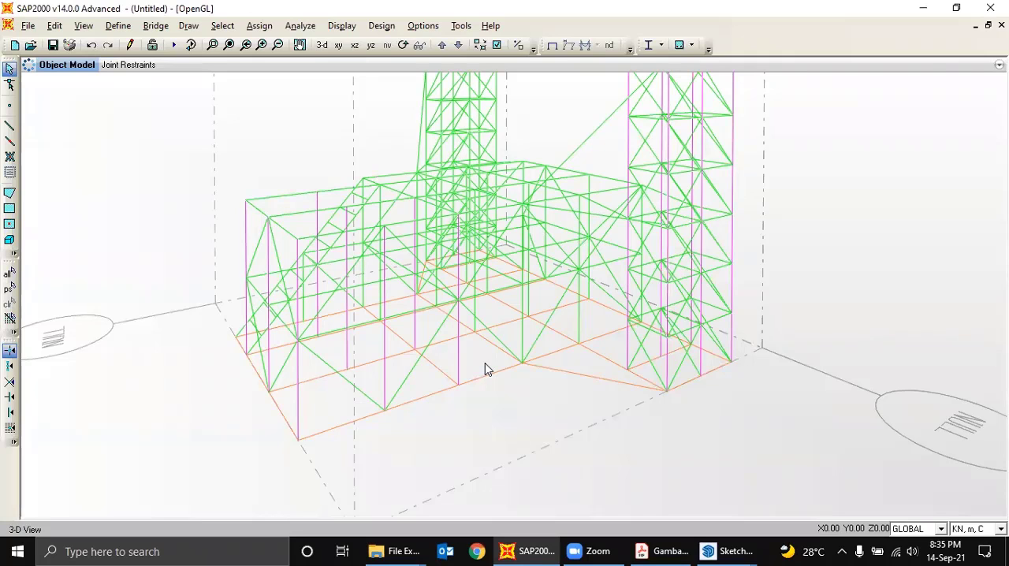
{"action": "left_click", "coordinate": [552, 45]}
- Rotate the model to a ground-level view and window-select every joint and frame along the base line
{"action": "left_click", "coordinate": [403, 45]}
{"action": "left_click_drag", "start_coordinate": [728, 228], "coordinate": [777, 250]}
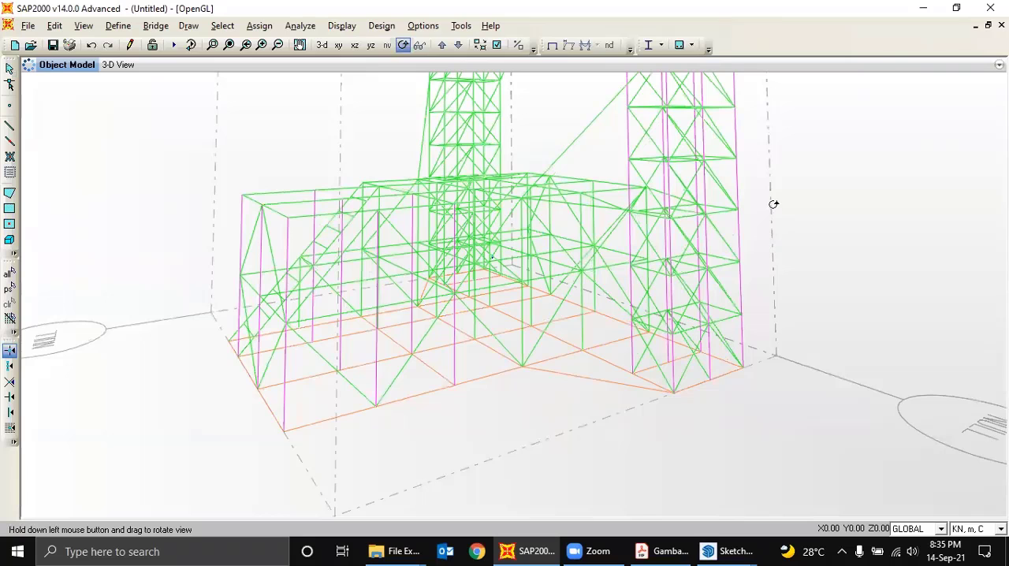
{"action": "left_click_drag", "start_coordinate": [773, 203], "coordinate": [564, 204]}
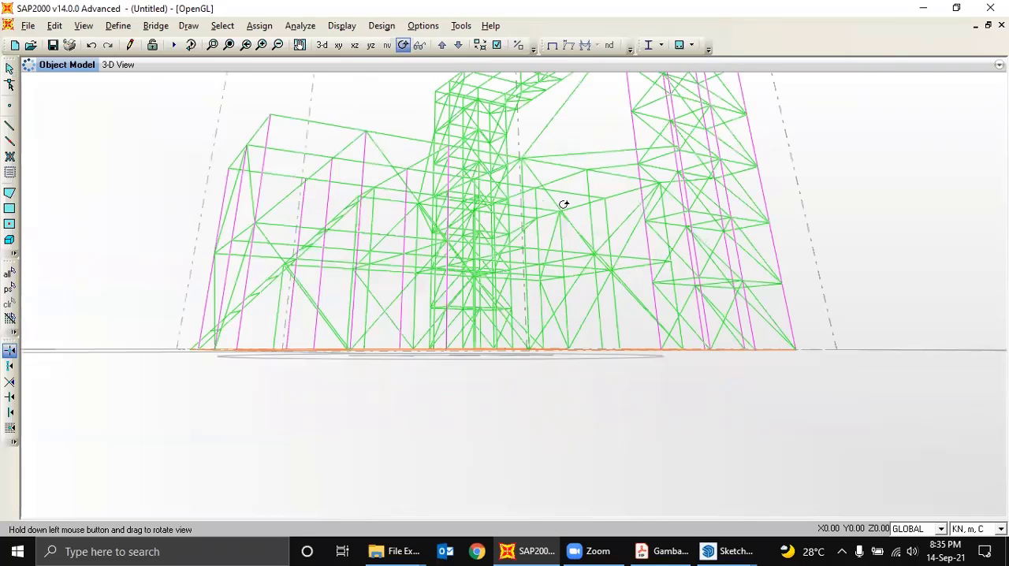
{"action": "left_click", "coordinate": [9, 69]}
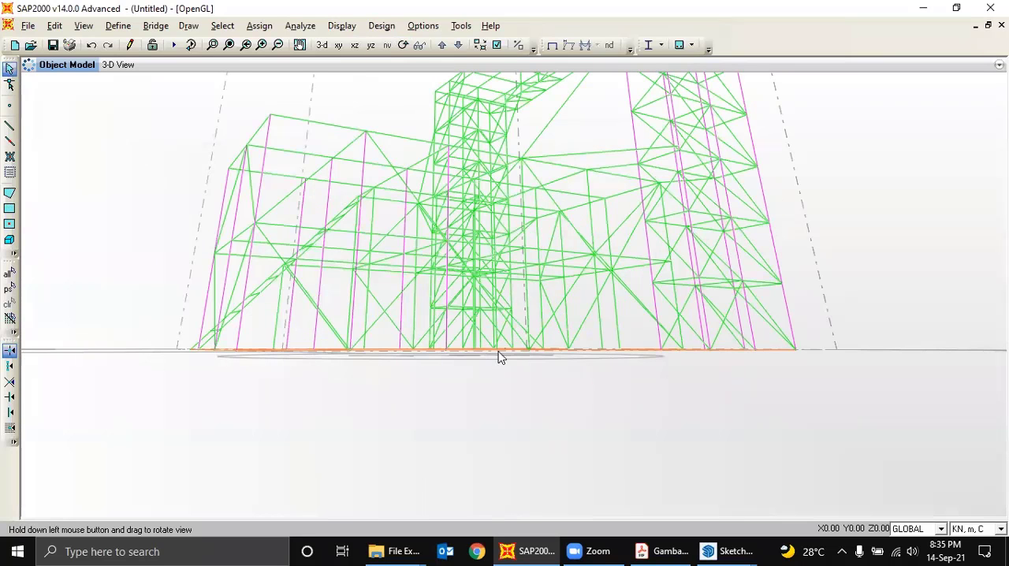
{"action": "left_click_drag", "start_coordinate": [156, 335], "coordinate": [833, 363]}
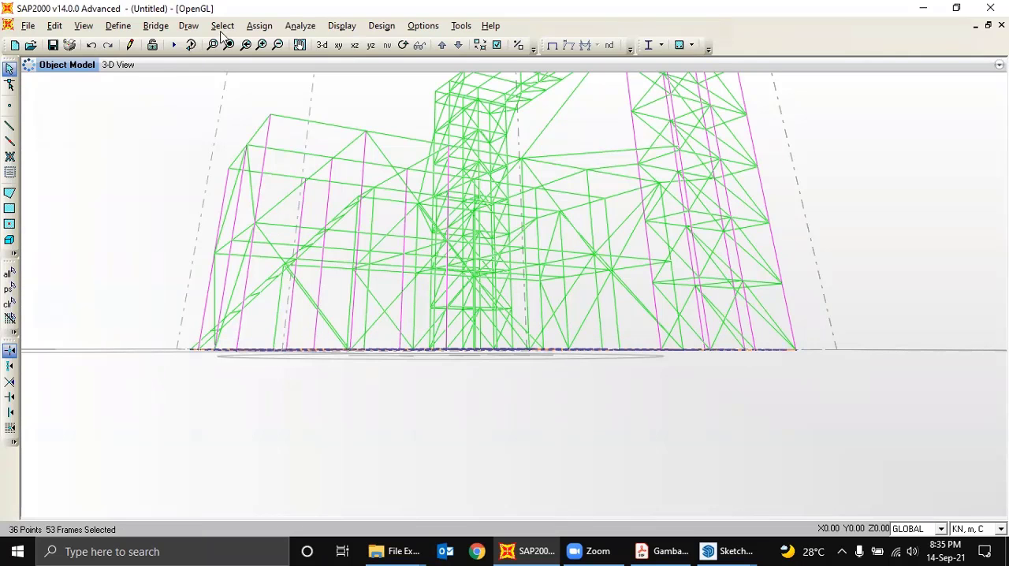
- Assign pinned joint restraints to the selected base joints, with Translation 1, 2 and 3 fixed and all rotations free
{"action": "left_click", "coordinate": [260, 27]}
{"action": "mouse_move", "coordinate": [304, 48]}
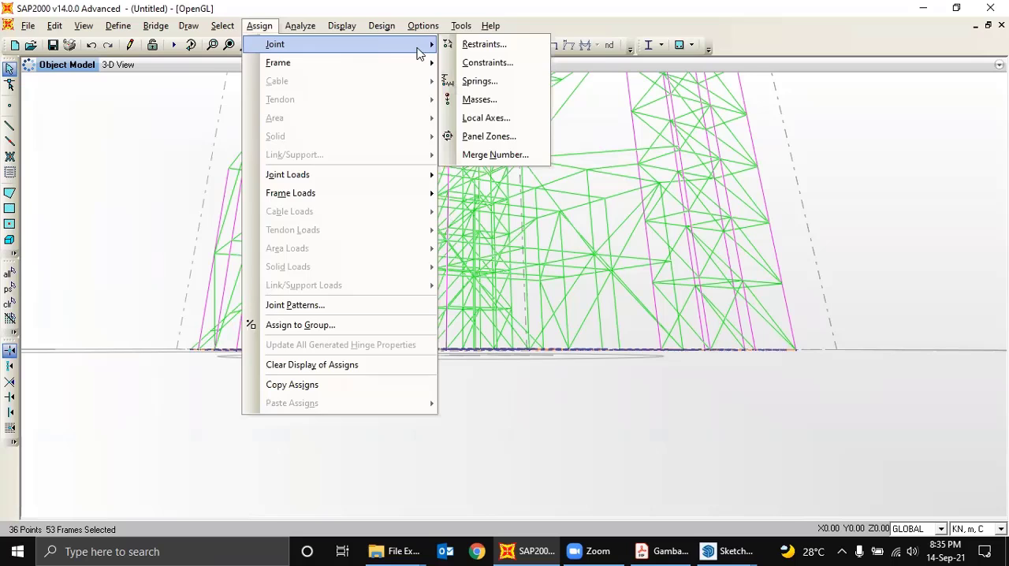
{"action": "left_click", "coordinate": [483, 45]}
{"action": "left_click", "coordinate": [495, 325]}
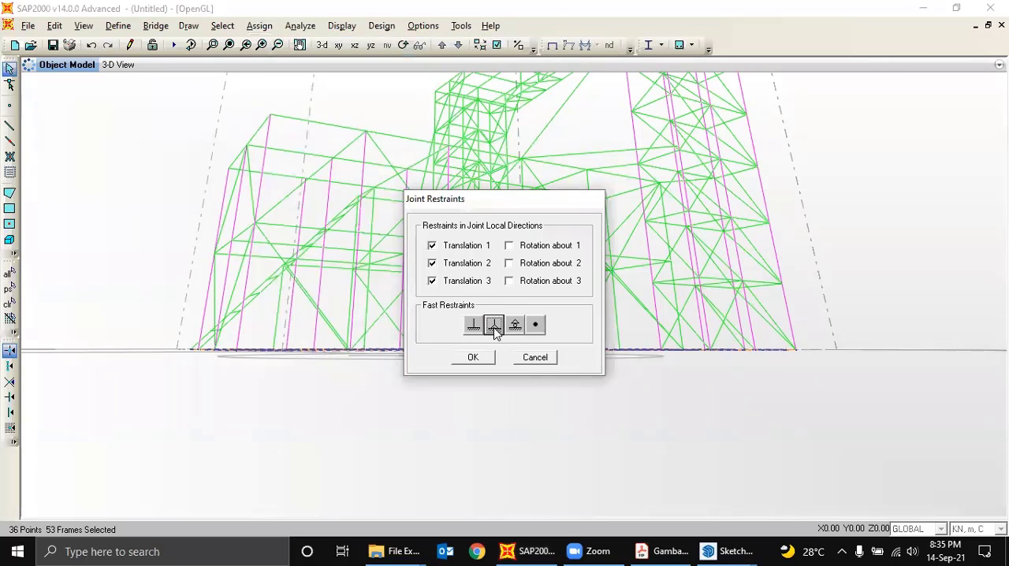
{"action": "left_click", "coordinate": [476, 360]}
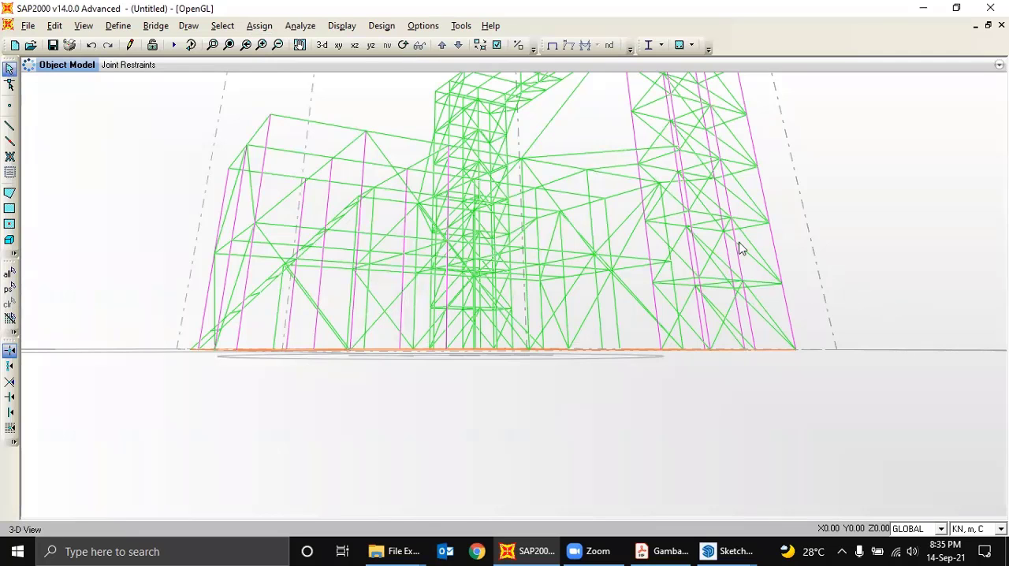
- From a raised perspective, window-select three joints on the front base edge: the outer corner and the two feet where green braces meet
{"action": "left_click", "coordinate": [403, 45]}
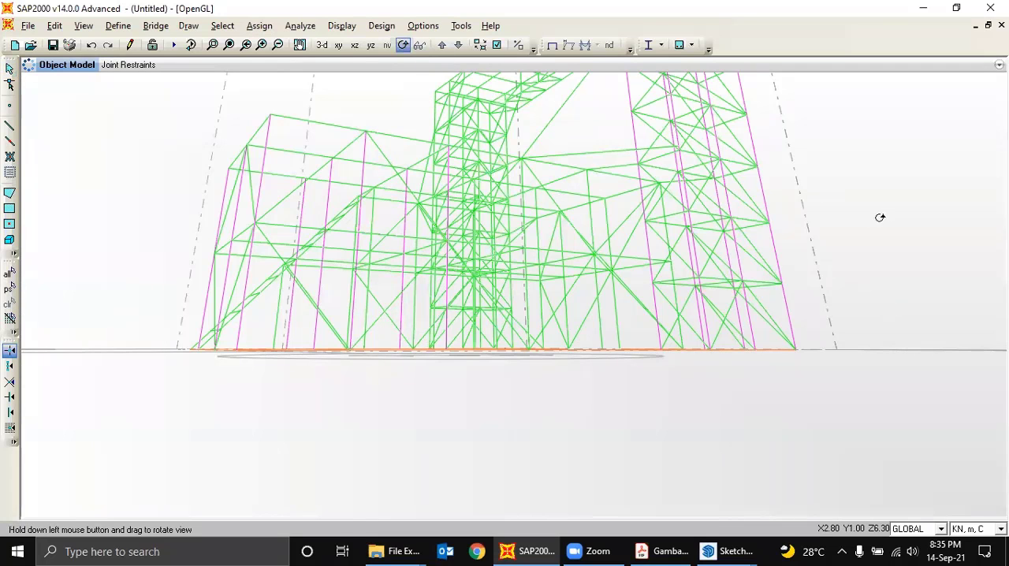
{"action": "left_click_drag", "start_coordinate": [883, 207], "coordinate": [268, 252]}
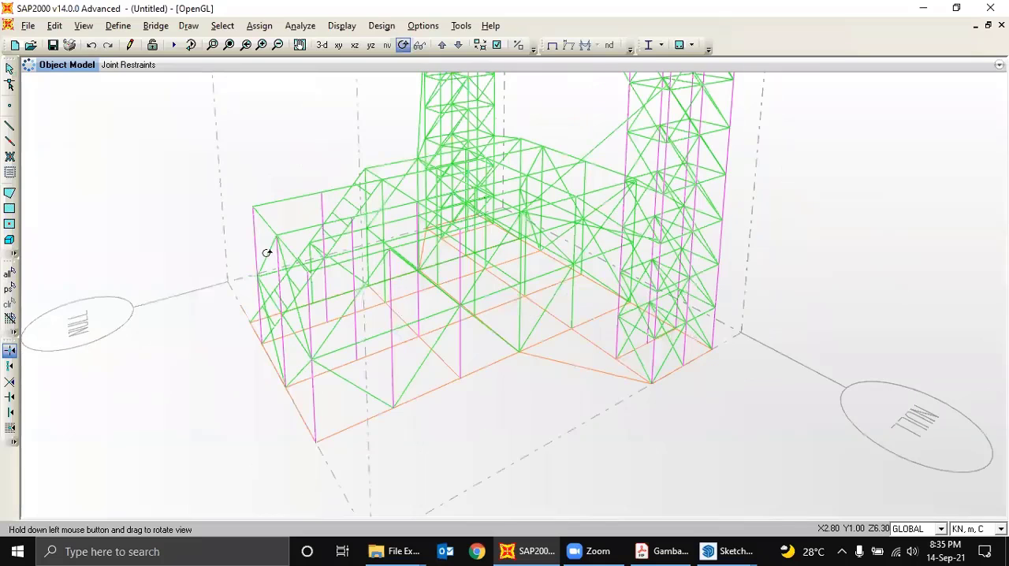
{"action": "left_click", "coordinate": [9, 69]}
{"action": "left_click_drag", "start_coordinate": [541, 372], "coordinate": [509, 327]}
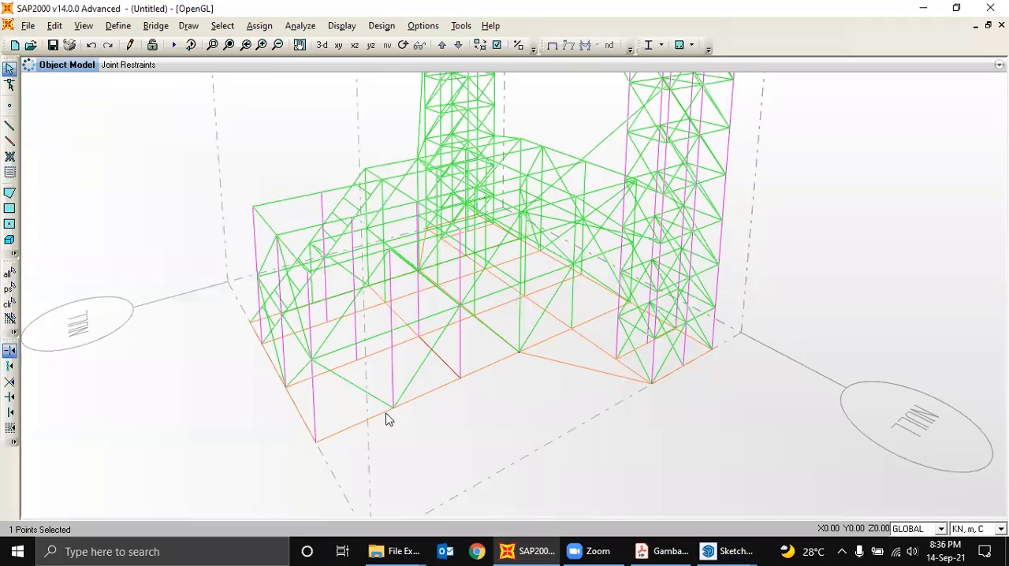
{"action": "left_click_drag", "start_coordinate": [420, 438], "coordinate": [377, 384]}
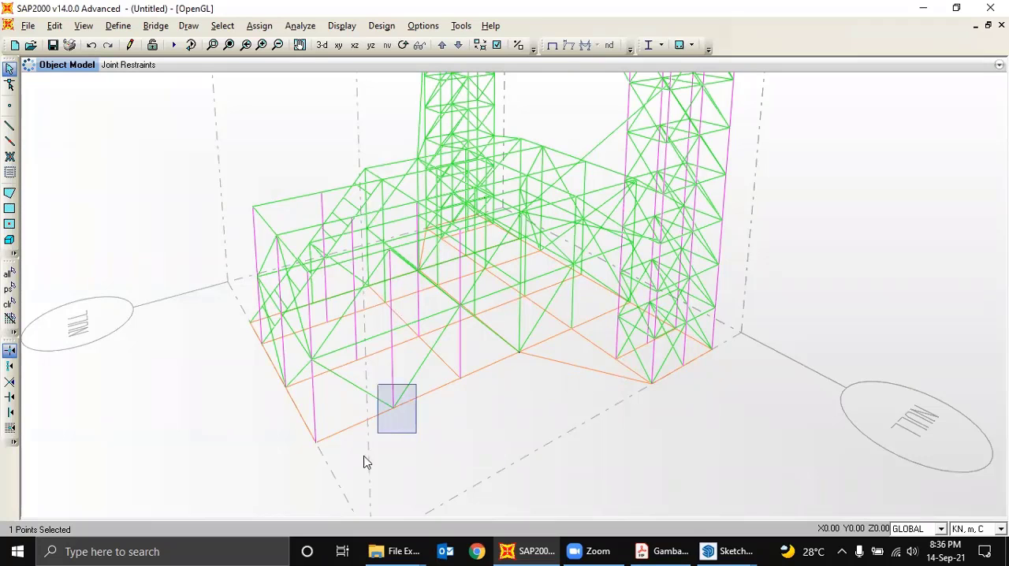
{"action": "left_click_drag", "start_coordinate": [292, 426], "coordinate": [344, 465]}
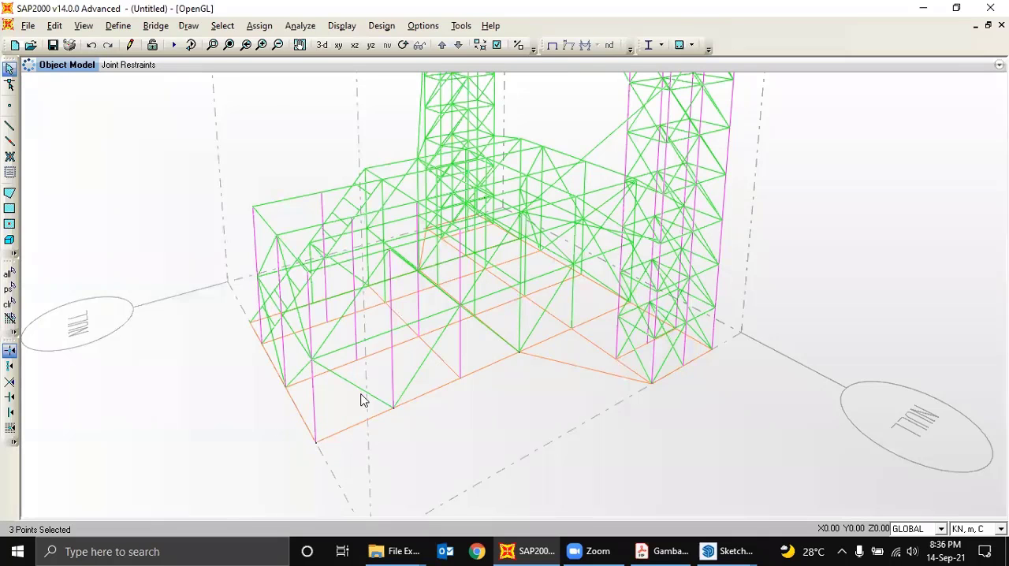
- Assign pinned restraints to the three selected front-edge joints, fixing Translation 1, 2 and 3 only
{"action": "left_click", "coordinate": [259, 30]}
{"action": "mouse_move", "coordinate": [286, 42]}
{"action": "left_click", "coordinate": [458, 43]}
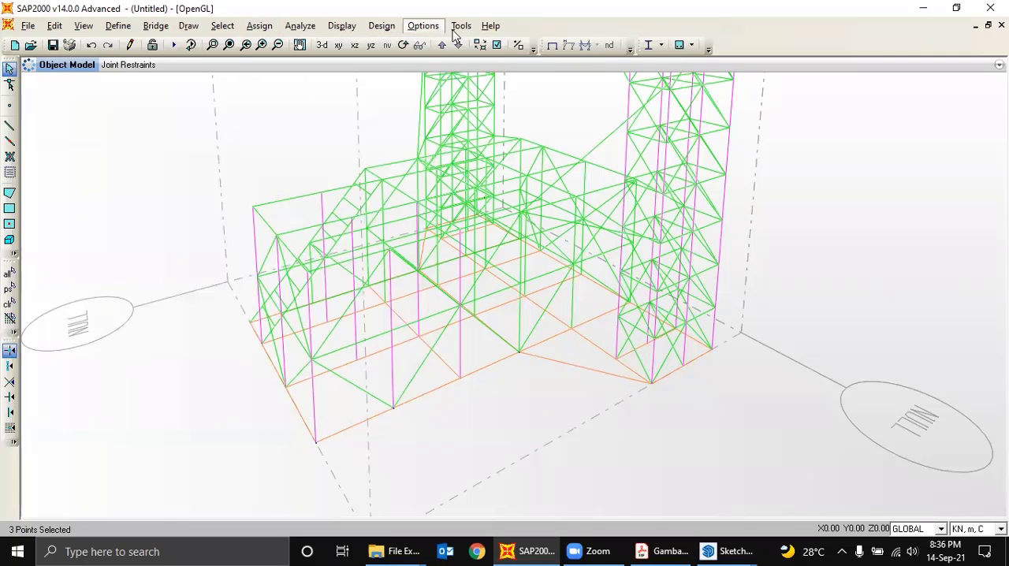
{"action": "left_click", "coordinate": [291, 32]}
{"action": "left_click", "coordinate": [465, 36]}
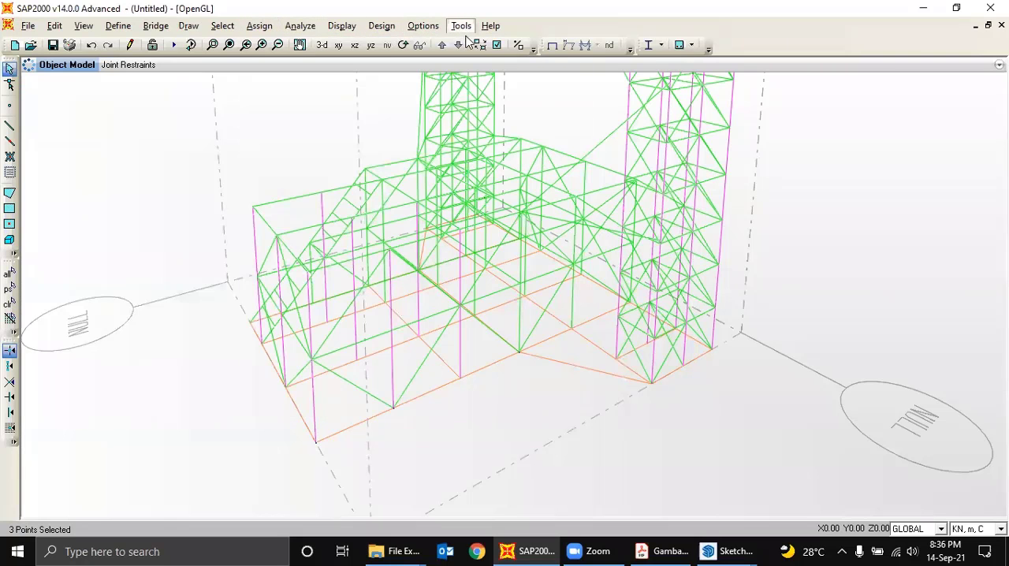
{"action": "left_click", "coordinate": [263, 26]}
{"action": "mouse_move", "coordinate": [349, 45]}
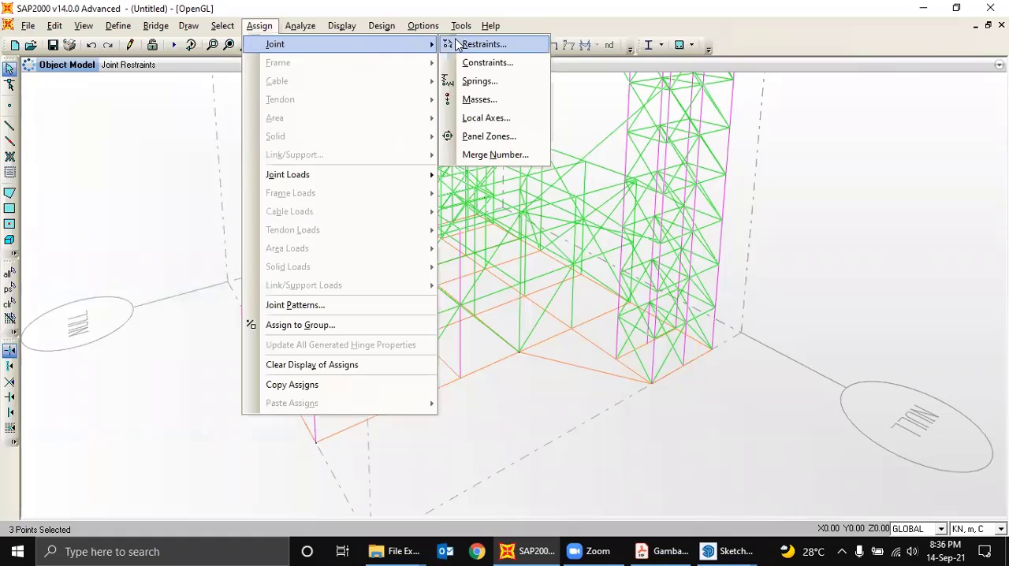
{"action": "left_click", "coordinate": [452, 43]}
{"action": "left_click", "coordinate": [494, 325]}
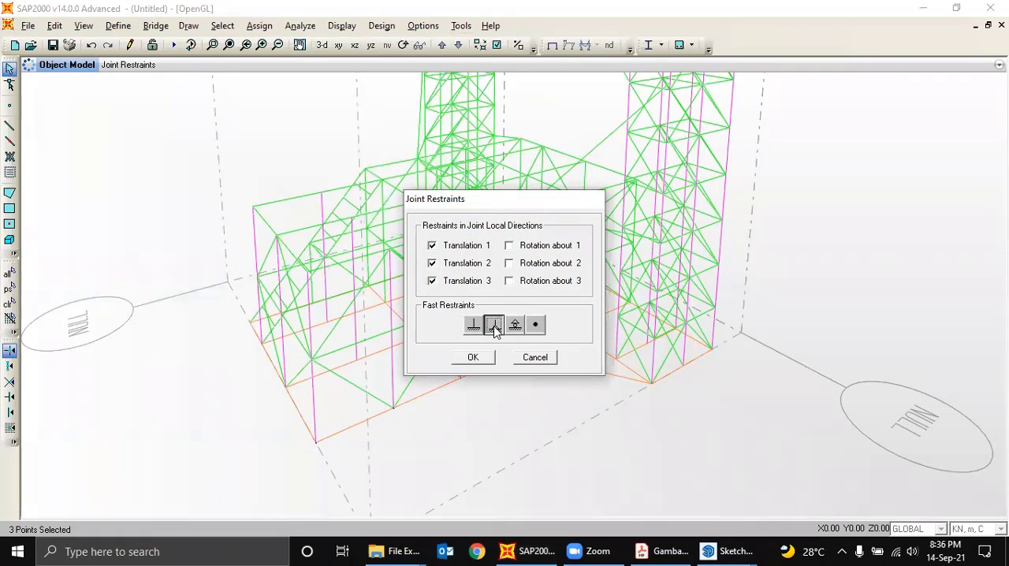
{"action": "left_click", "coordinate": [473, 358]}
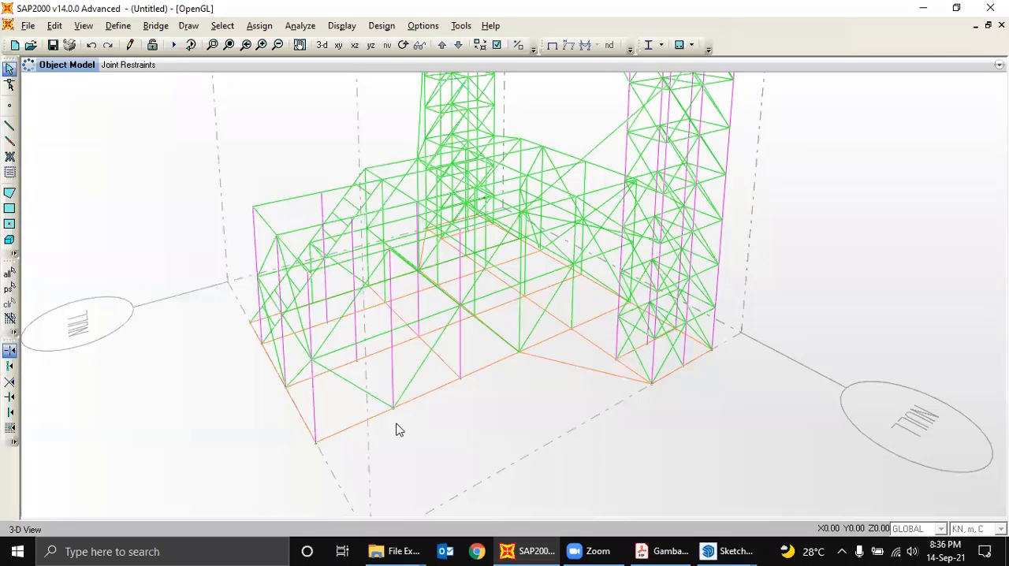
- Examine the front-edge and corner base joints up close for support symbols
{"action": "scroll", "coordinate": [397, 418], "scroll_direction": "up", "scroll_amount": 3}
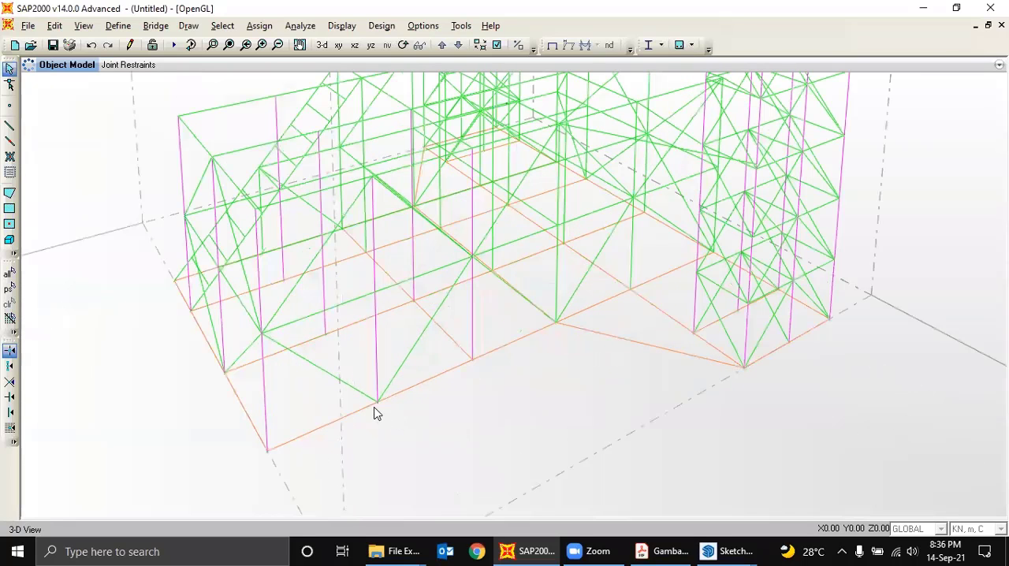
{"action": "scroll", "coordinate": [375, 410], "scroll_direction": "up", "scroll_amount": 2}
{"action": "scroll", "coordinate": [368, 412], "scroll_direction": "up", "scroll_amount": 3}
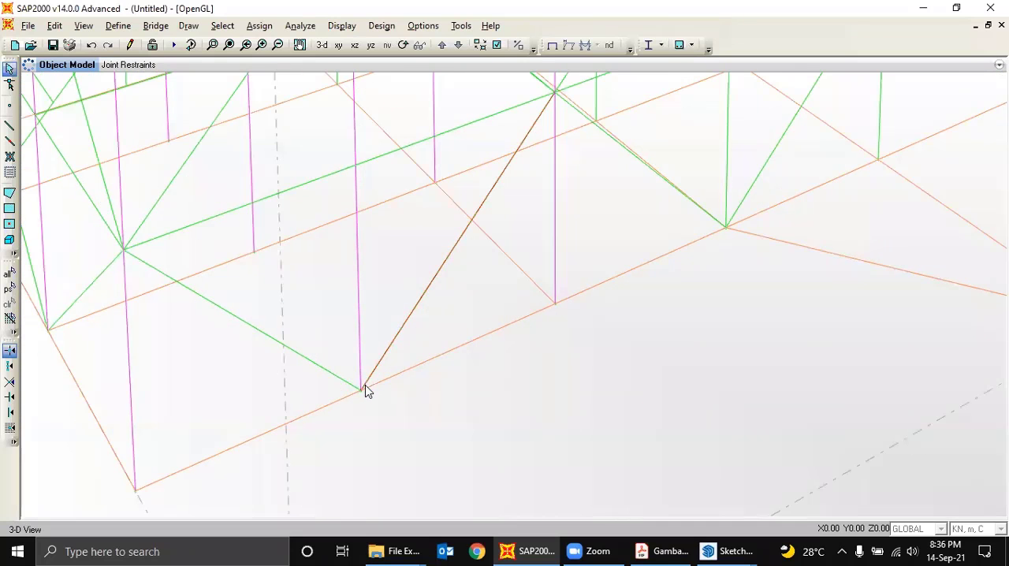
{"action": "scroll", "coordinate": [366, 386], "scroll_direction": "down", "scroll_amount": 2}
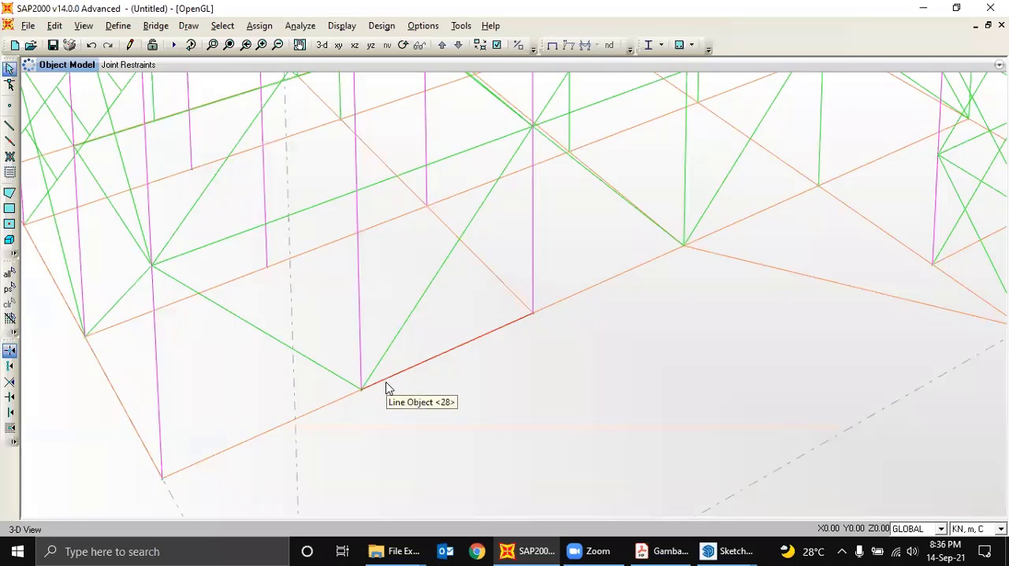
{"action": "scroll", "coordinate": [374, 393], "scroll_direction": "down", "scroll_amount": 2}
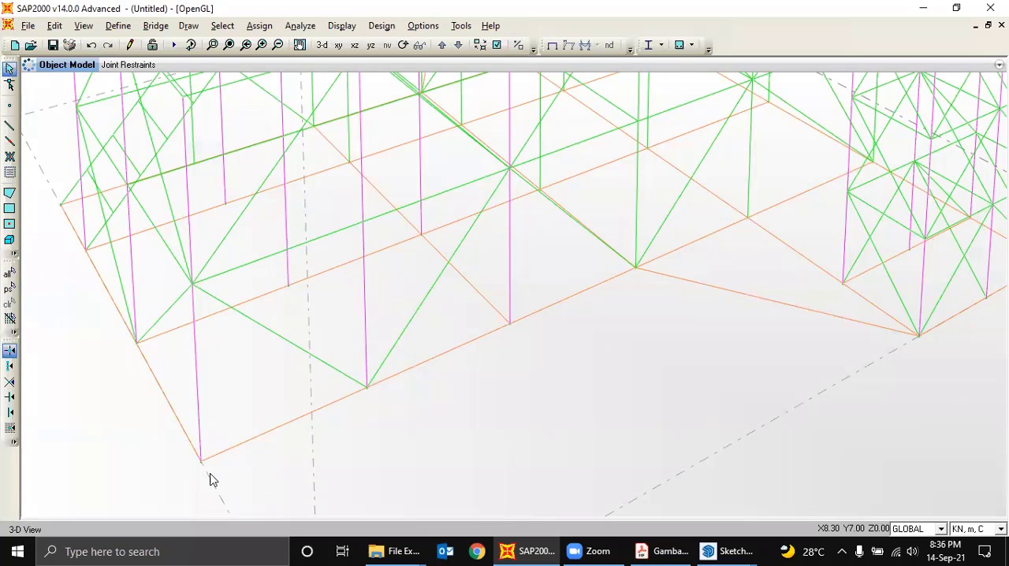
{"action": "scroll", "coordinate": [133, 351], "scroll_direction": "up", "scroll_amount": 1}
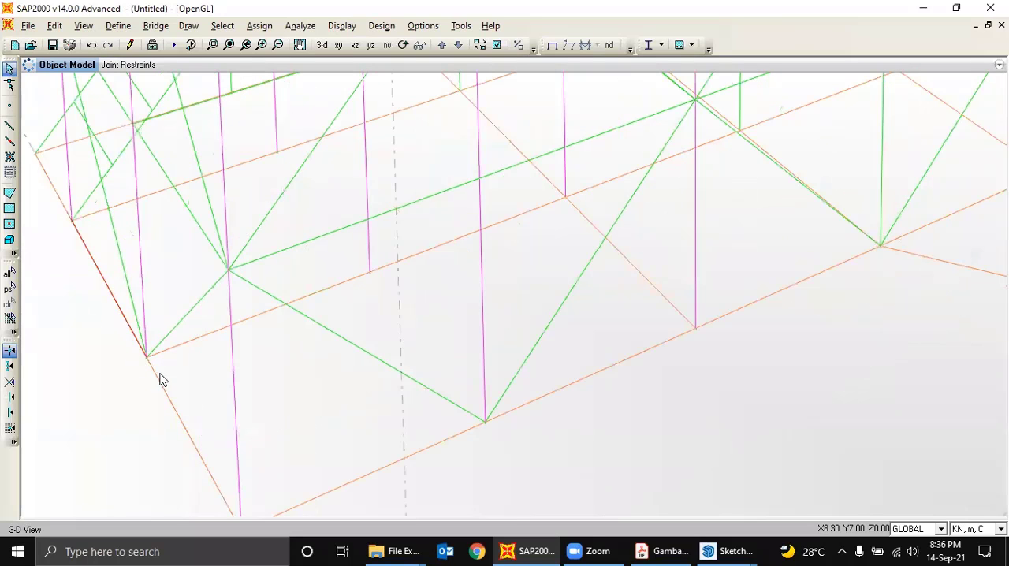
{"action": "scroll", "coordinate": [158, 377], "scroll_direction": "up", "scroll_amount": 3}
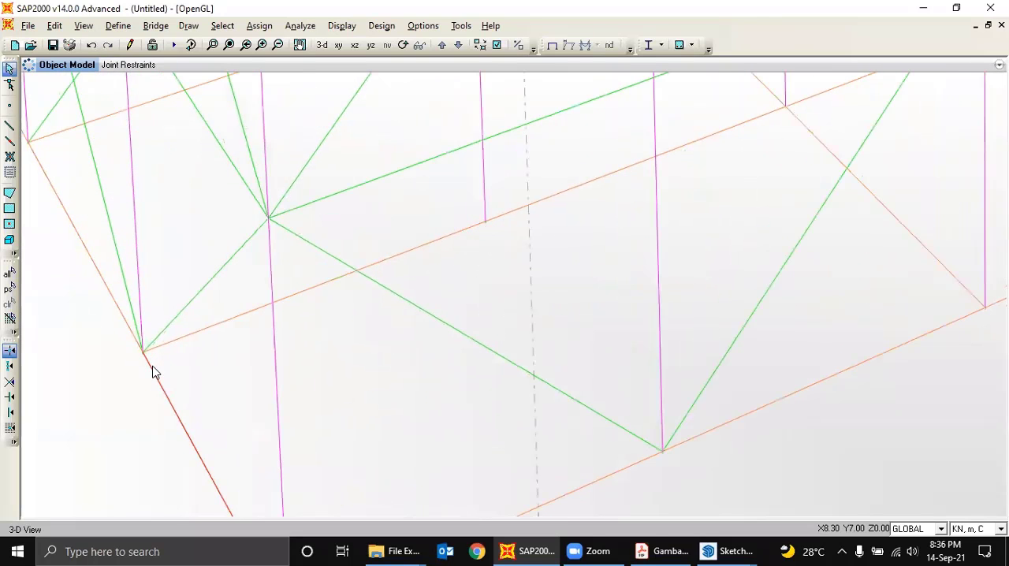
{"action": "scroll", "coordinate": [156, 369], "scroll_direction": "down", "scroll_amount": 1}
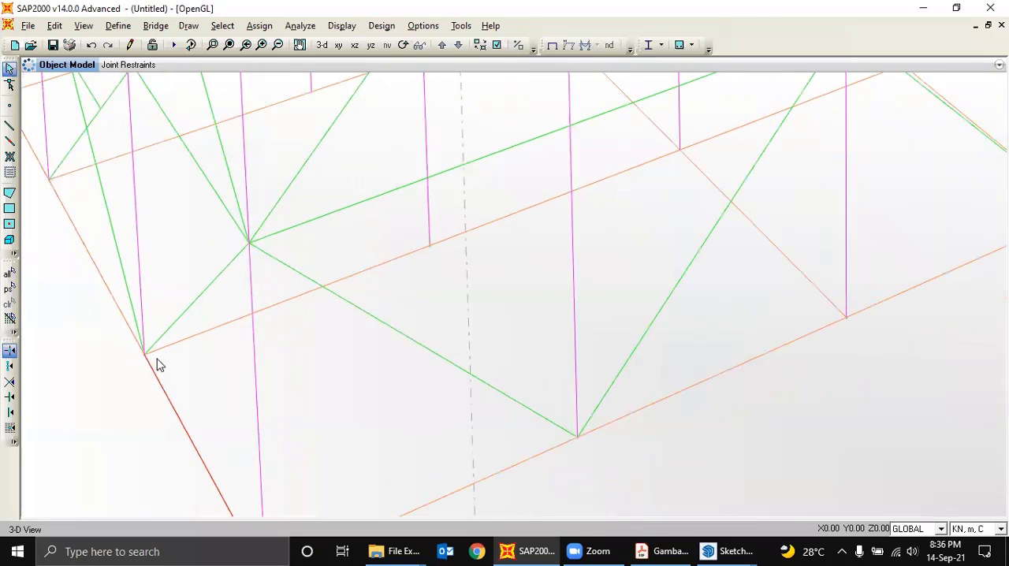
- Check in the display options for the active window whether joint restraints are shown, and accept the settings
{"action": "left_click", "coordinate": [342, 26]}
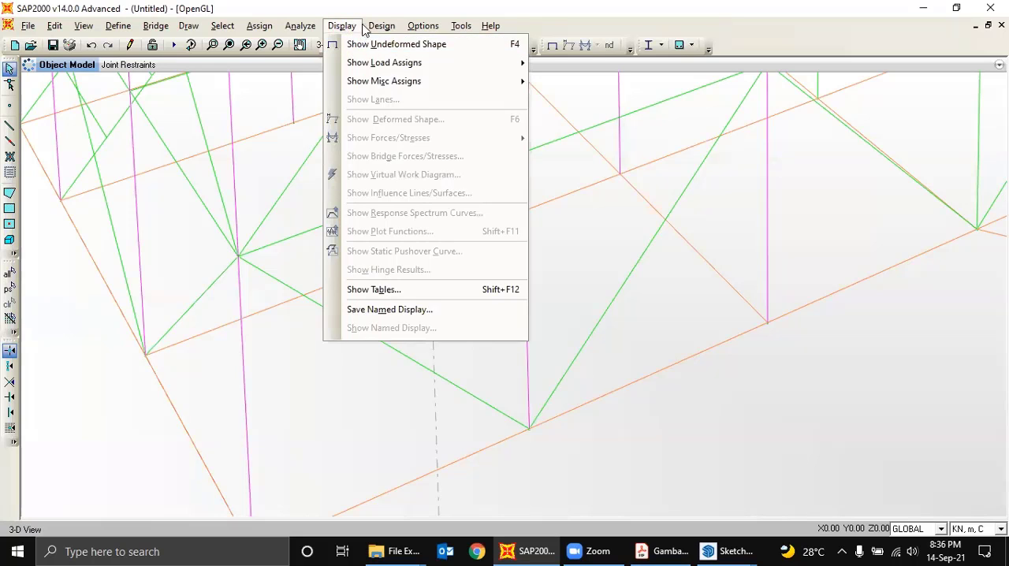
{"action": "mouse_move", "coordinate": [373, 30]}
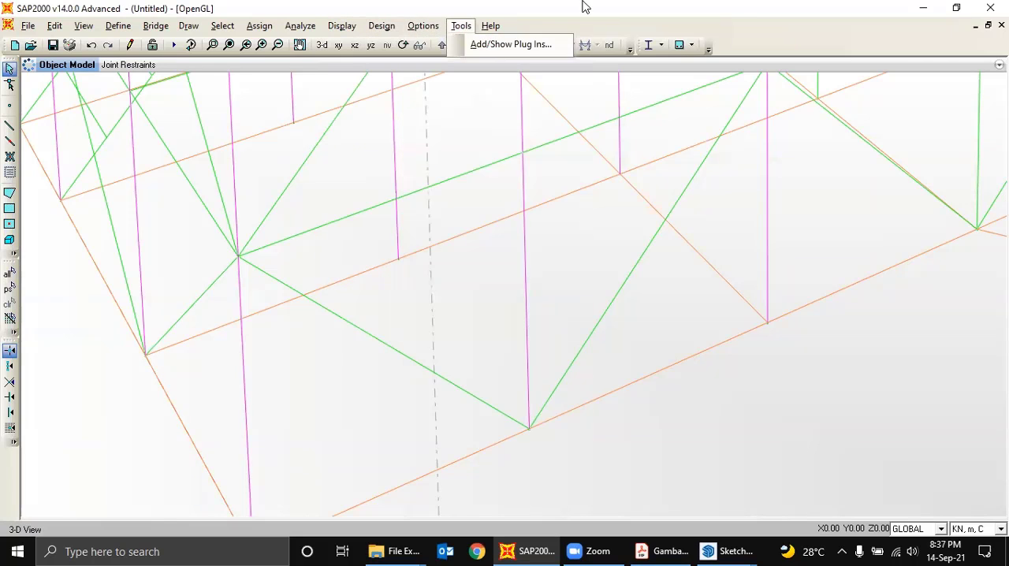
{"action": "left_click", "coordinate": [588, 13]}
{"action": "left_click", "coordinate": [497, 45]}
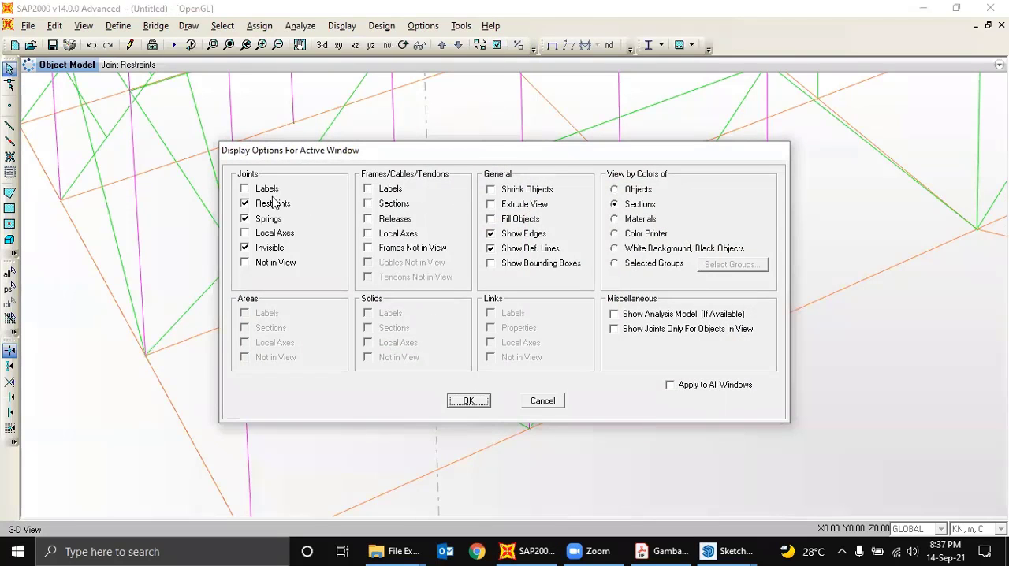
{"action": "left_click", "coordinate": [473, 402]}
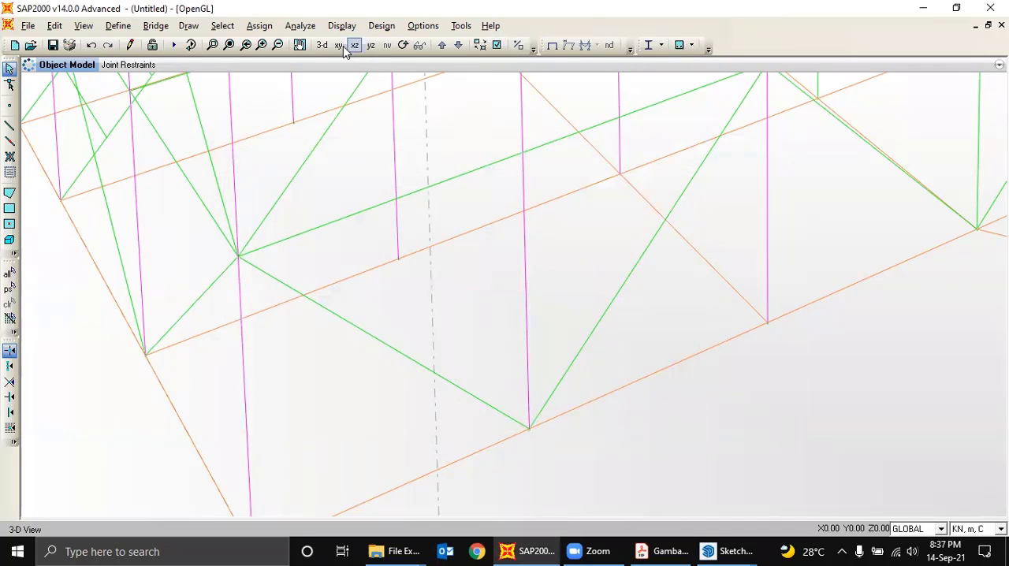
- Restore the default 3-D view and inspect the base joints around the tower's lower corner for restraint symbols
{"action": "left_click", "coordinate": [322, 46]}
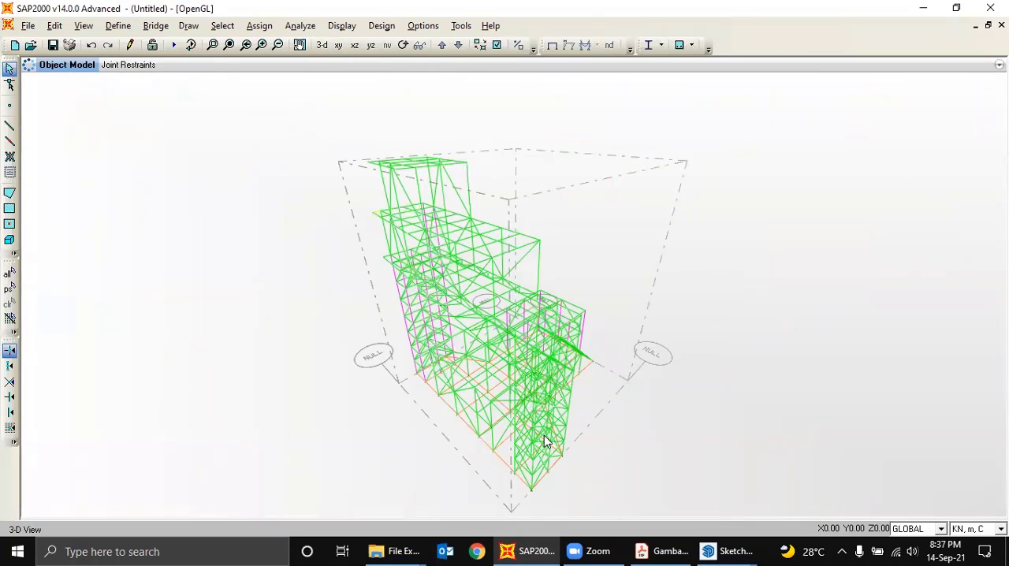
{"action": "scroll", "coordinate": [520, 493], "scroll_direction": "up", "scroll_amount": 2}
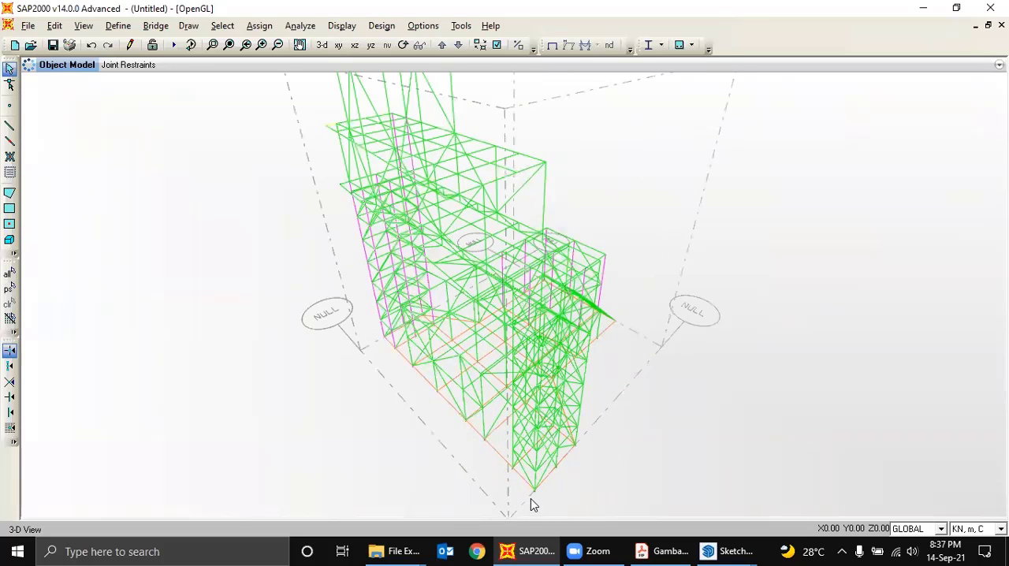
{"action": "scroll", "coordinate": [530, 499], "scroll_direction": "up", "scroll_amount": 1}
{"action": "scroll", "coordinate": [482, 444], "scroll_direction": "up", "scroll_amount": 1}
{"action": "scroll", "coordinate": [481, 442], "scroll_direction": "up", "scroll_amount": 1}
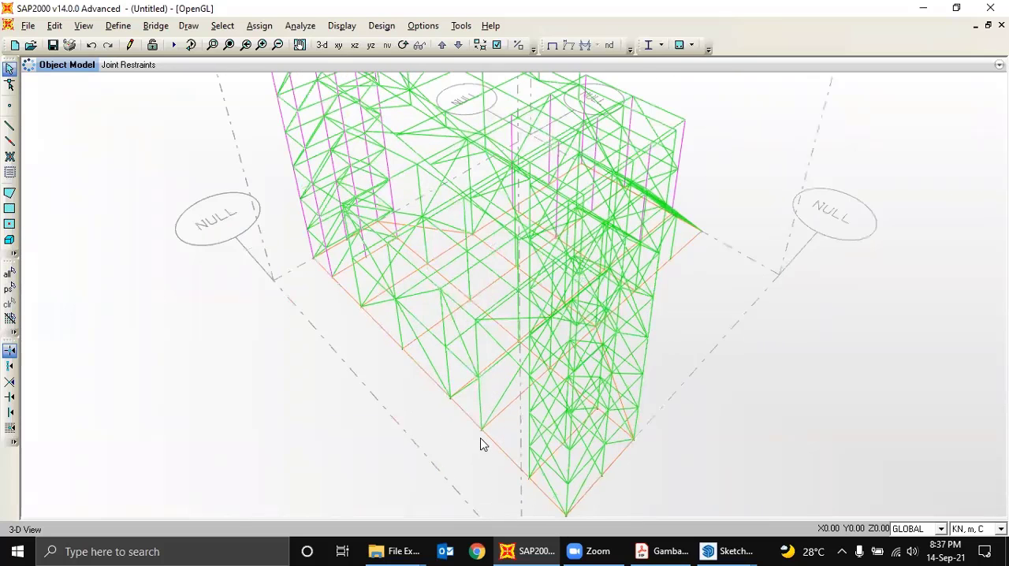
{"action": "scroll", "coordinate": [483, 444], "scroll_direction": "up", "scroll_amount": 2}
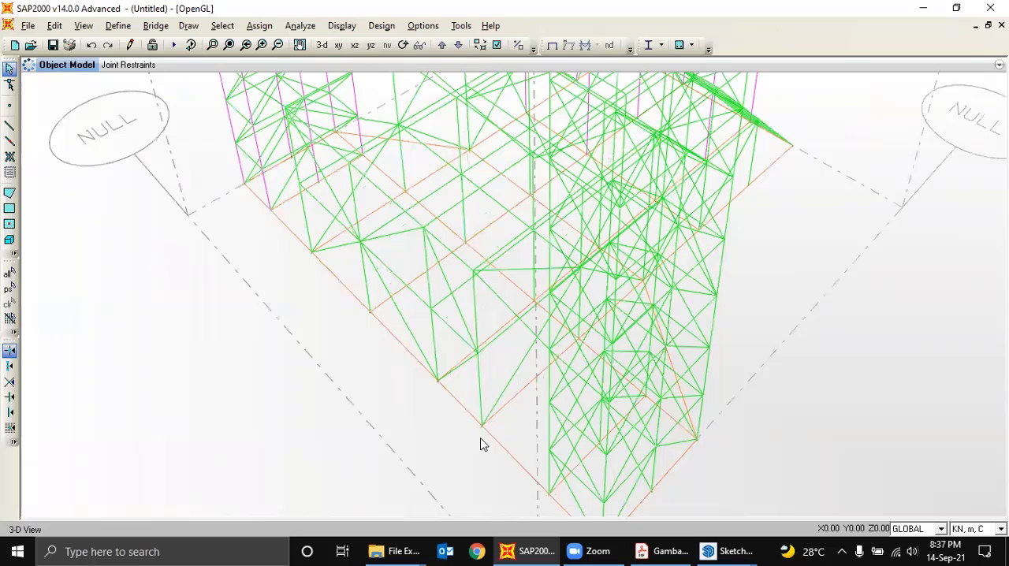
{"action": "scroll", "coordinate": [482, 444], "scroll_direction": "down", "scroll_amount": 1}
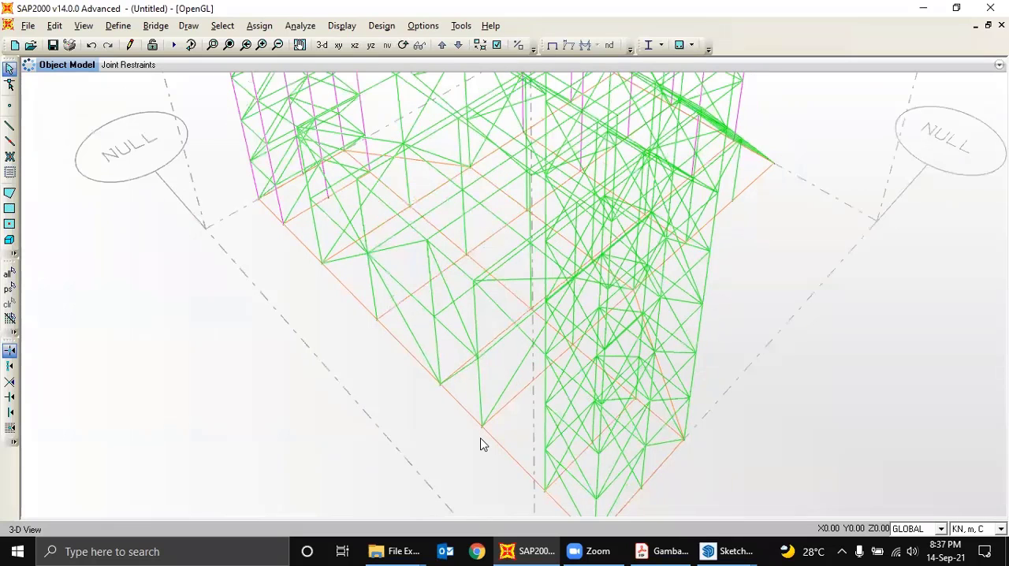
{"action": "scroll", "coordinate": [479, 441], "scroll_direction": "down", "scroll_amount": 3}
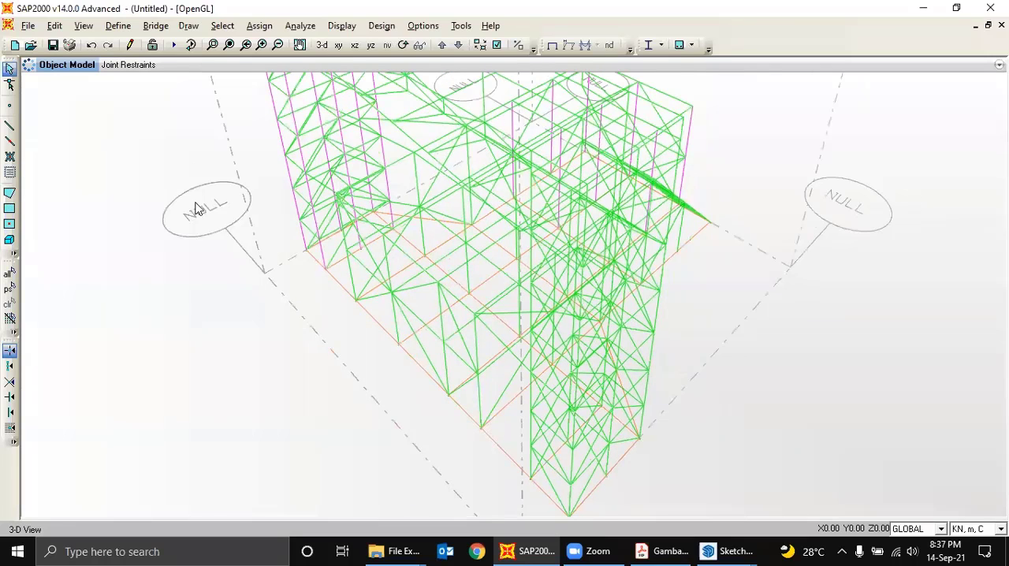
{"action": "scroll", "coordinate": [196, 210], "scroll_direction": "down", "scroll_amount": 1}
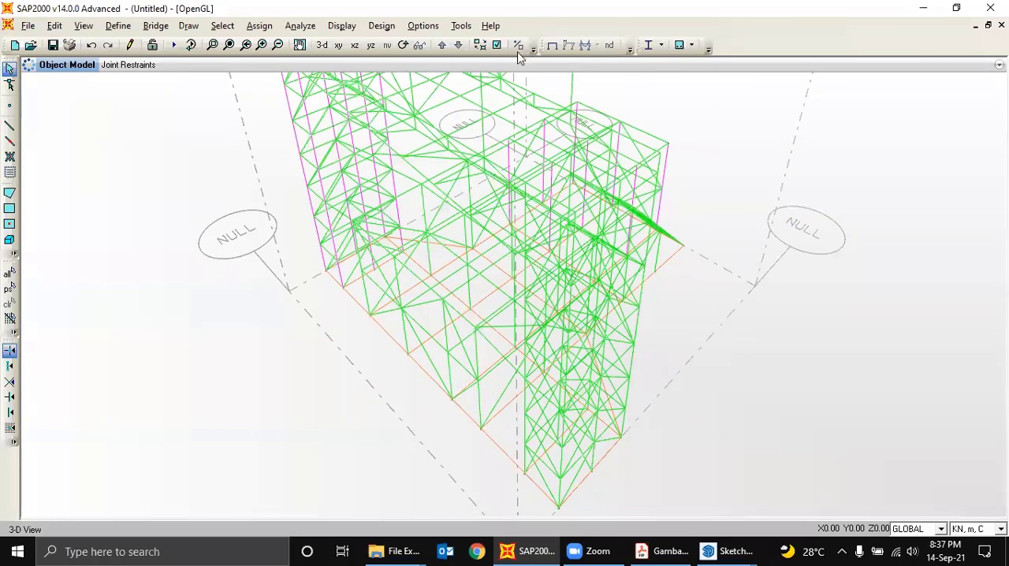
- Add the default code-generated load combinations for steel frame design
{"action": "left_click", "coordinate": [403, 45]}
{"action": "left_click_drag", "start_coordinate": [792, 319], "coordinate": [640, 324]}
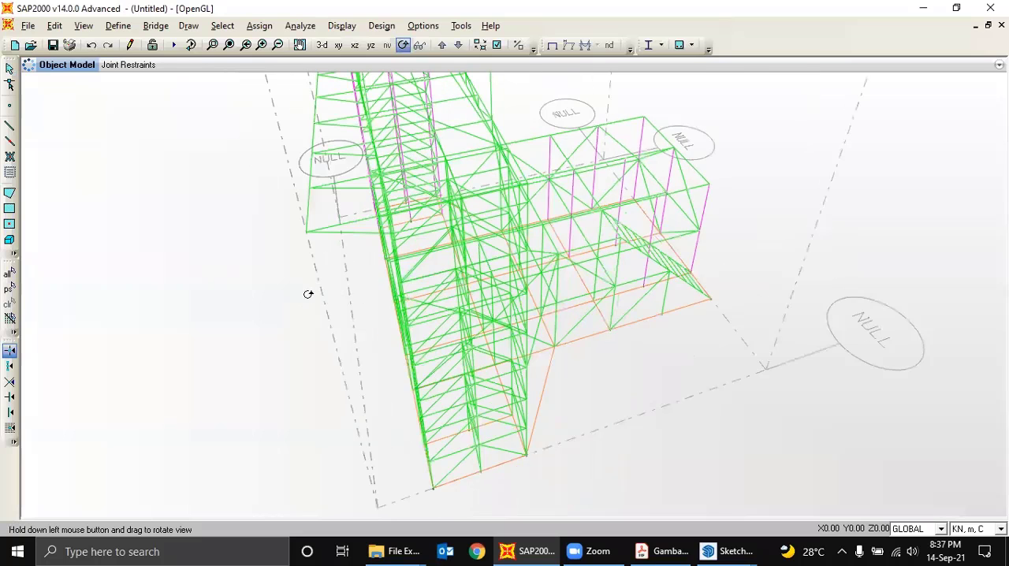
{"action": "left_click_drag", "start_coordinate": [308, 295], "coordinate": [408, 263]}
{"action": "left_click_drag", "start_coordinate": [511, 221], "coordinate": [505, 276]}
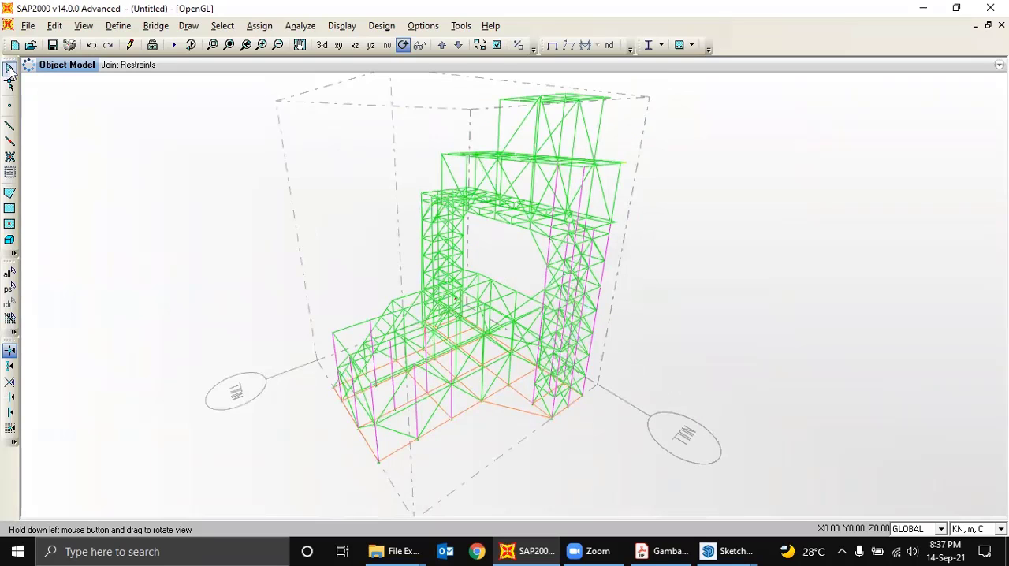
{"action": "left_click", "coordinate": [10, 69]}
{"action": "left_click", "coordinate": [118, 26]}
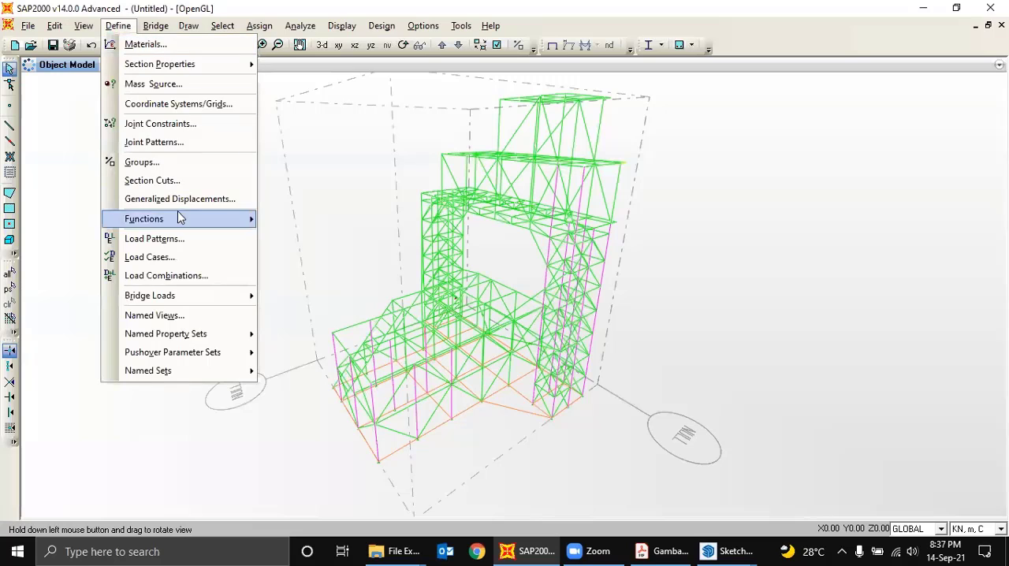
{"action": "left_click", "coordinate": [188, 277]}
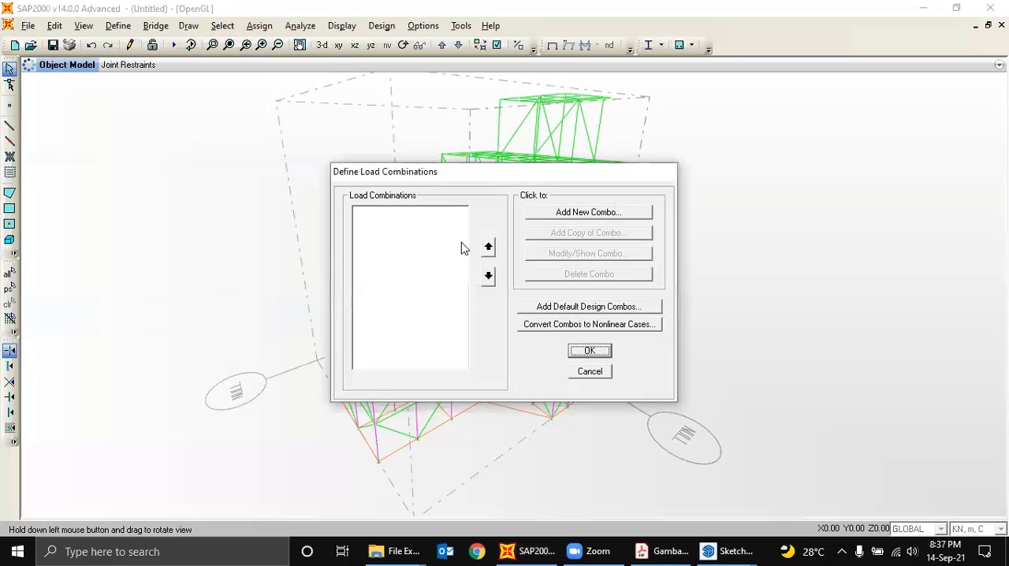
{"action": "left_click", "coordinate": [582, 307]}
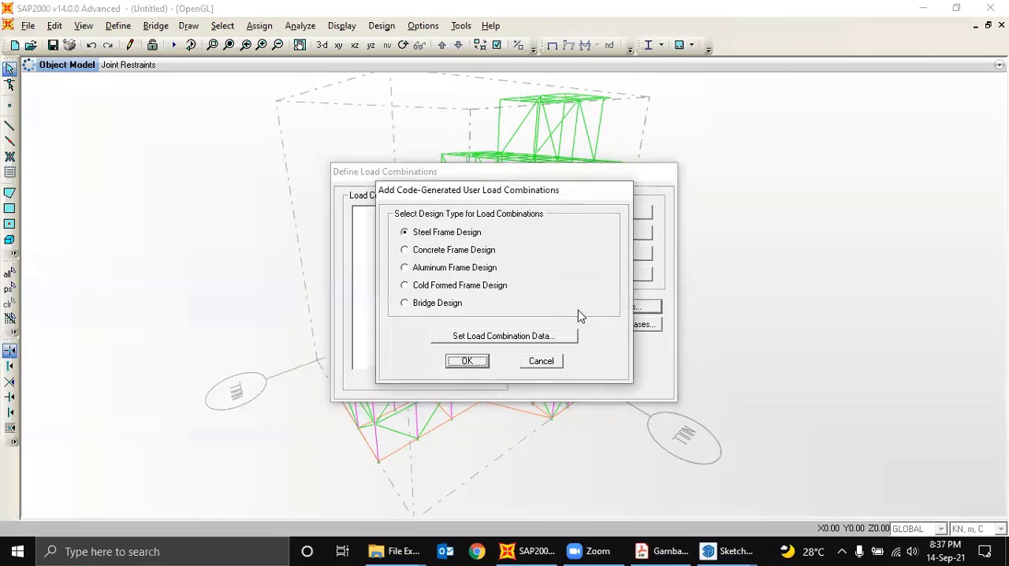
{"action": "left_click", "coordinate": [467, 362]}
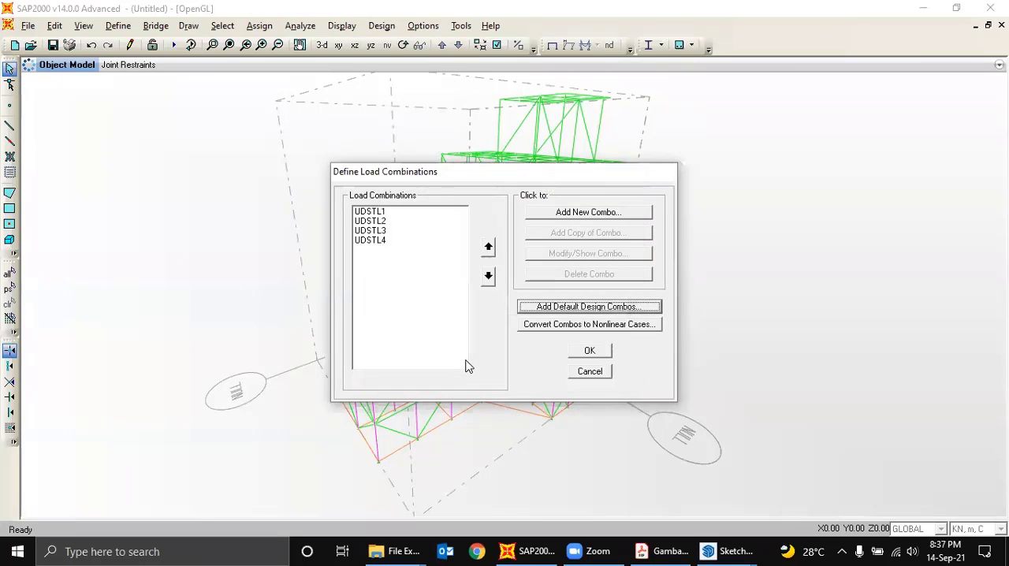
- Review the load cases and scale factors of load combinations UDSTL1 and UDSTL2
{"action": "left_click", "coordinate": [382, 213]}
{"action": "left_click", "coordinate": [569, 254]}
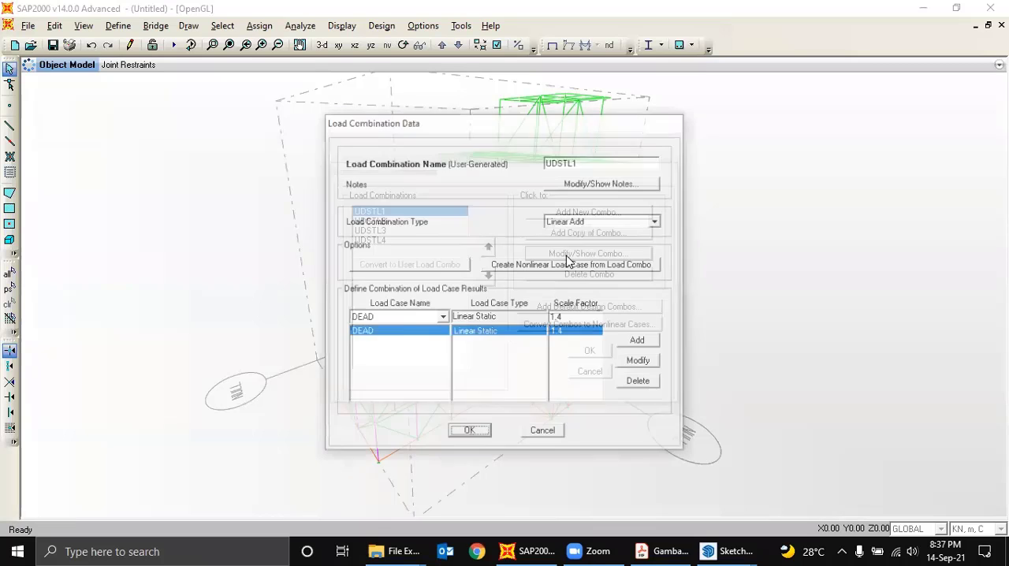
{"action": "left_click", "coordinate": [489, 438]}
{"action": "left_click", "coordinate": [388, 223]}
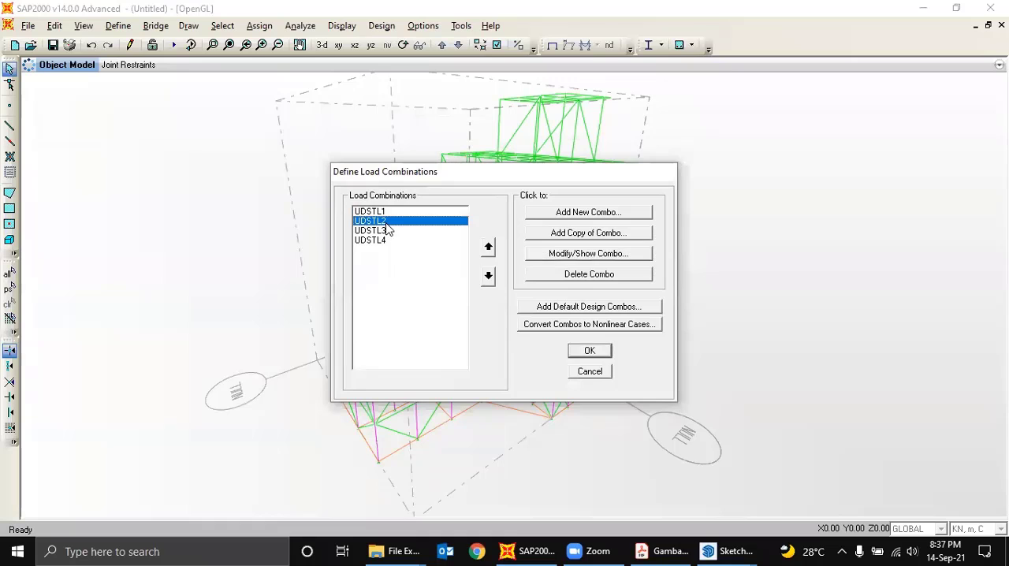
{"action": "left_click", "coordinate": [573, 254]}
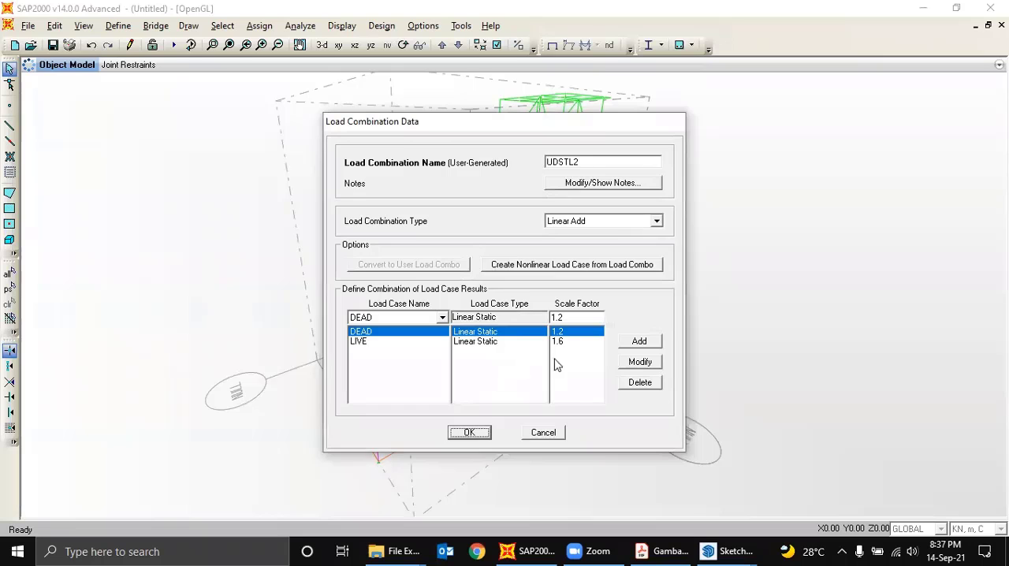
{"action": "left_click", "coordinate": [471, 433]}
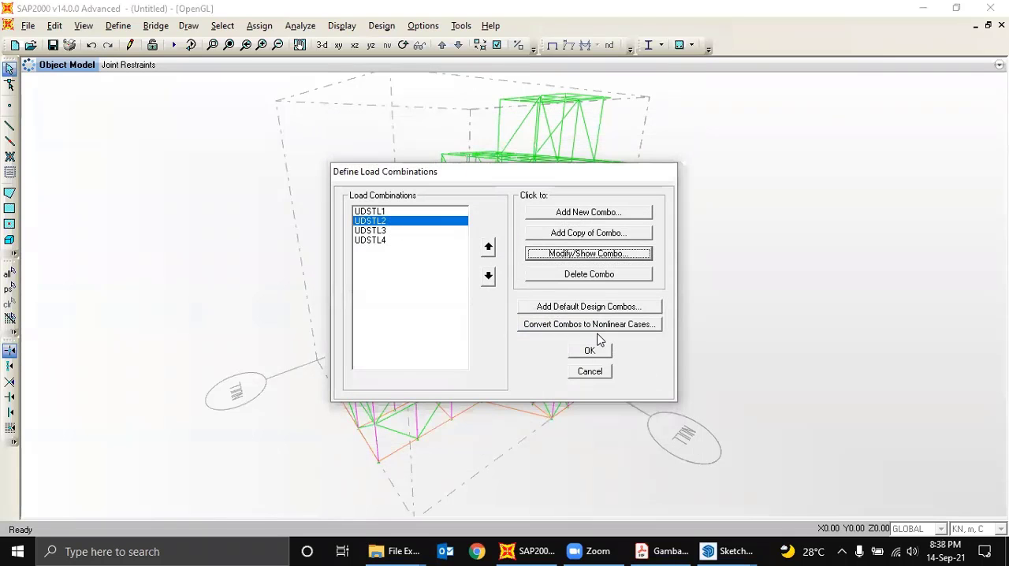
- Review the load cases and scale factors of UDSTL3 and UDSTL4, and accept the defined load combinations
{"action": "left_click", "coordinate": [382, 231]}
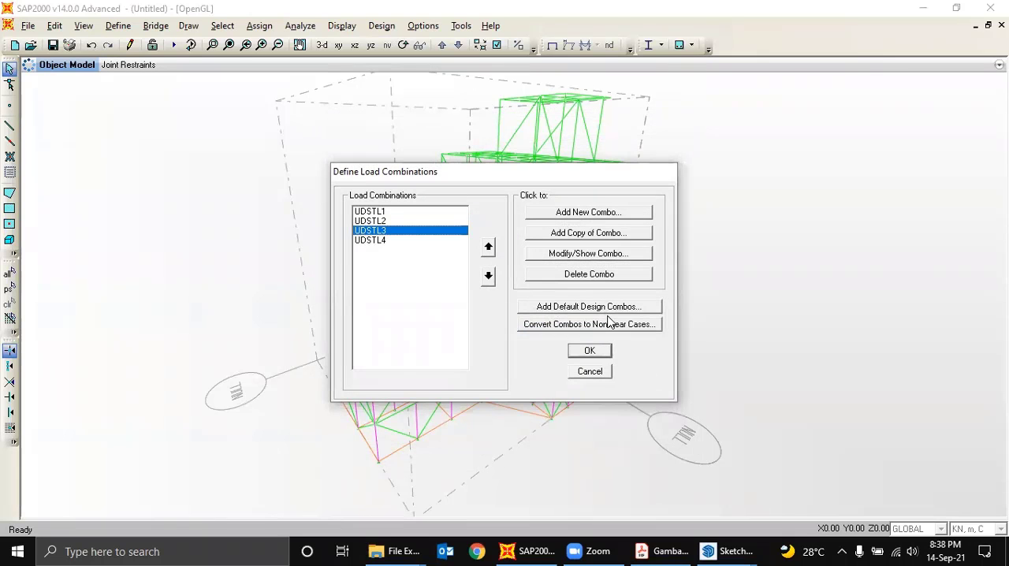
{"action": "left_click", "coordinate": [586, 254]}
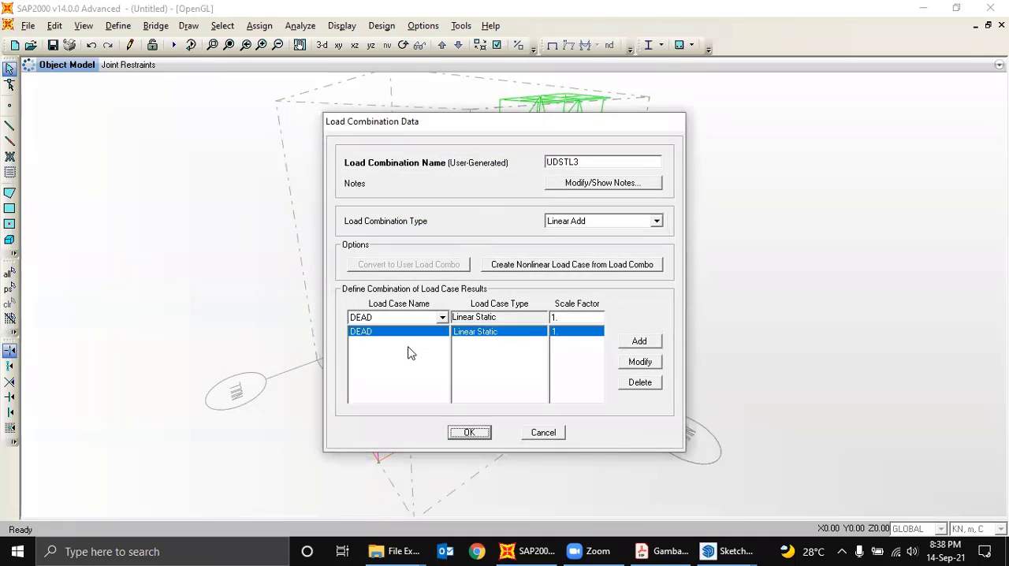
{"action": "left_click", "coordinate": [469, 432]}
{"action": "left_click", "coordinate": [375, 240]}
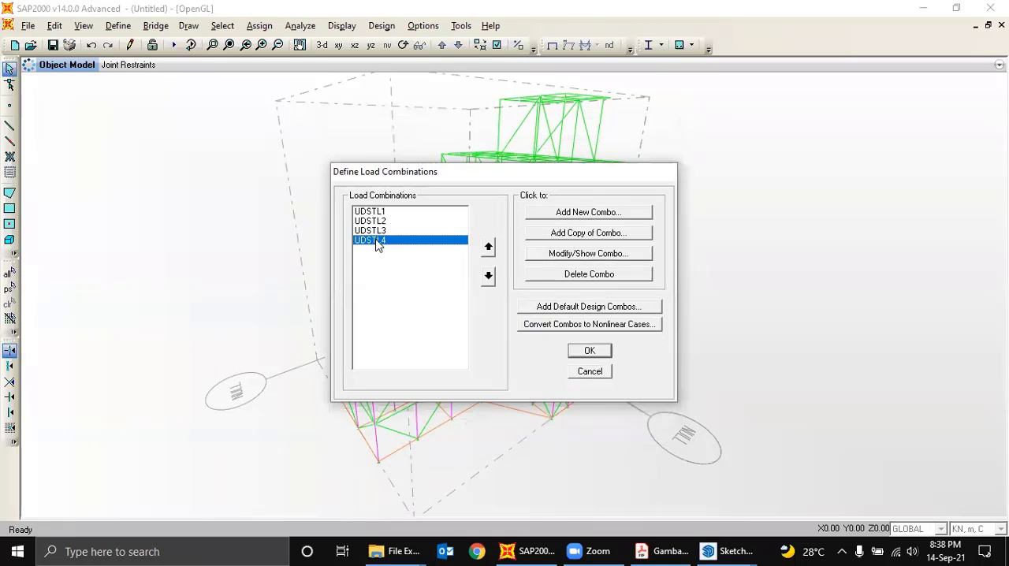
{"action": "left_click", "coordinate": [582, 257]}
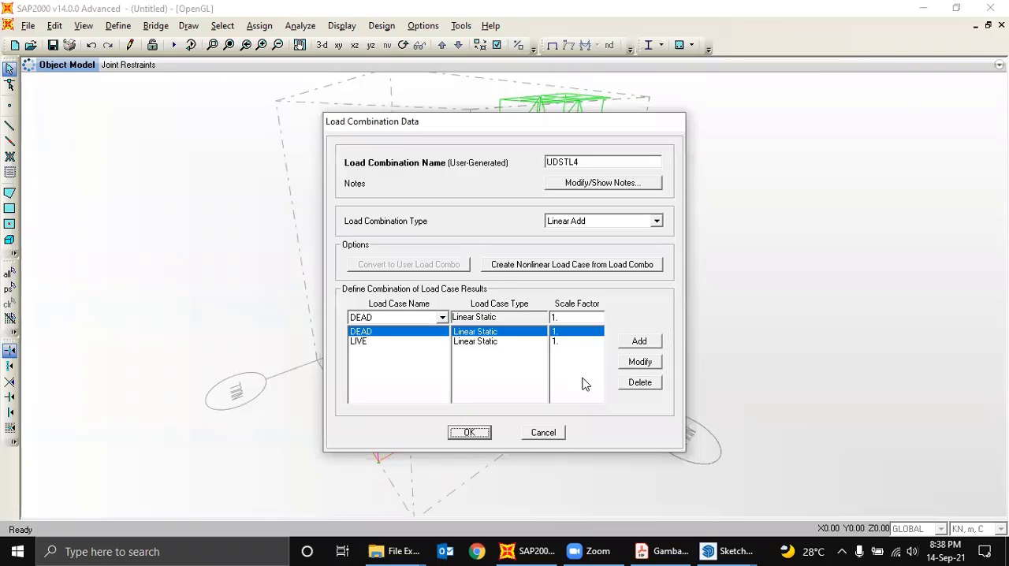
{"action": "left_click", "coordinate": [545, 432]}
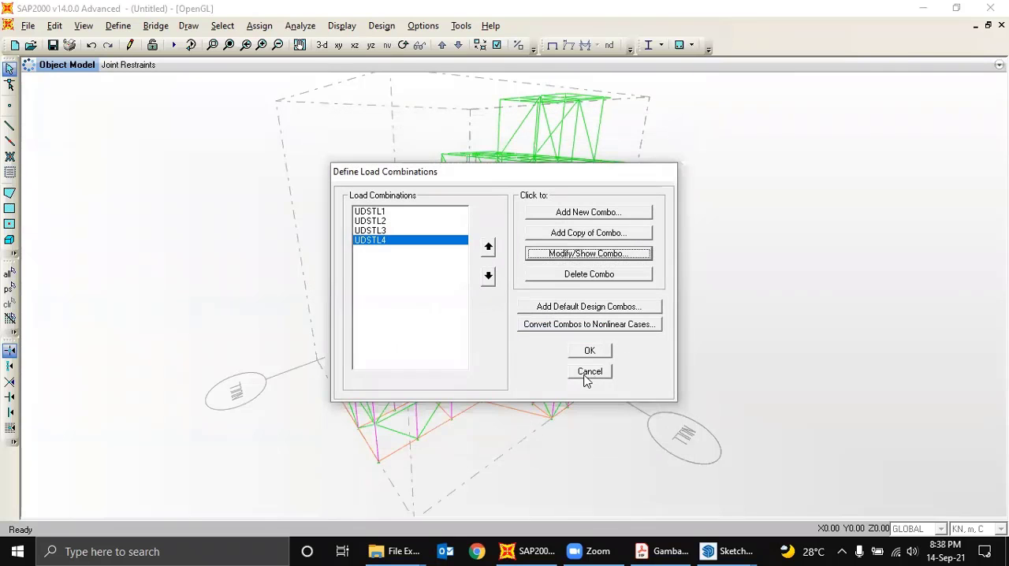
{"action": "left_click", "coordinate": [604, 355]}
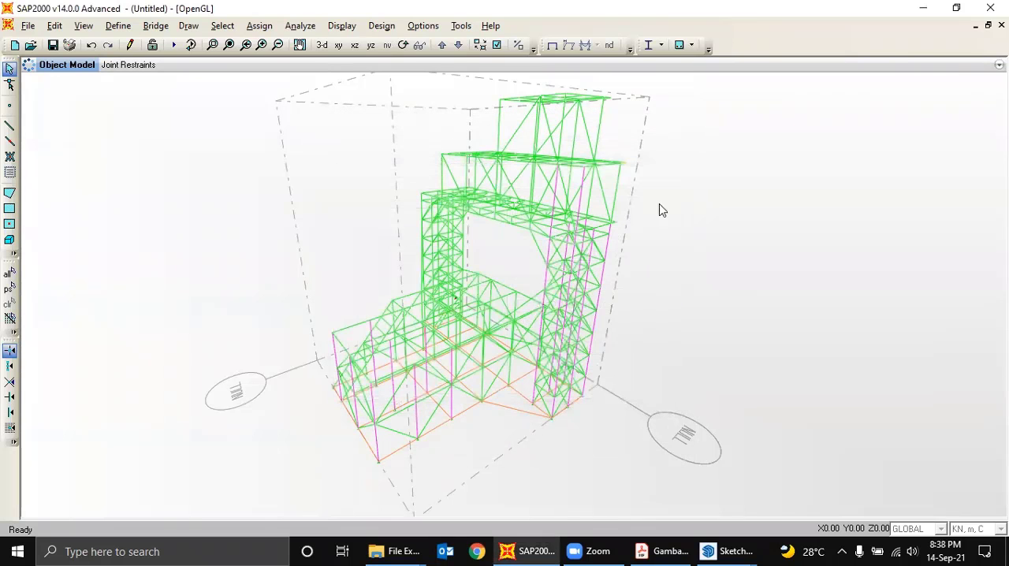
- Run the analysis for the DEAD, MODAL and LIVE cases, saving the model as Latihan Tail Dock in Documents
{"action": "left_click", "coordinate": [175, 45]}
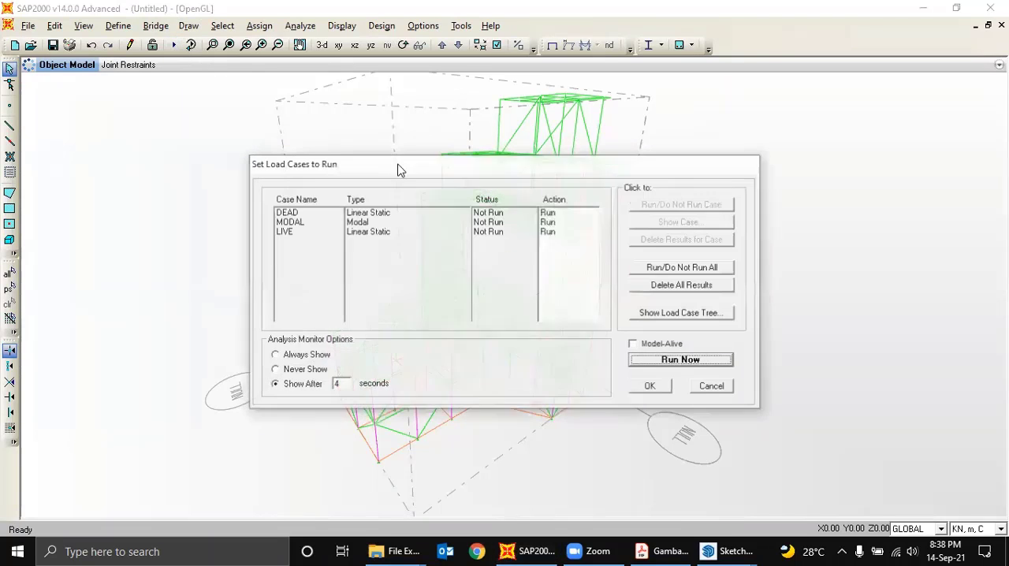
{"action": "left_click", "coordinate": [676, 360]}
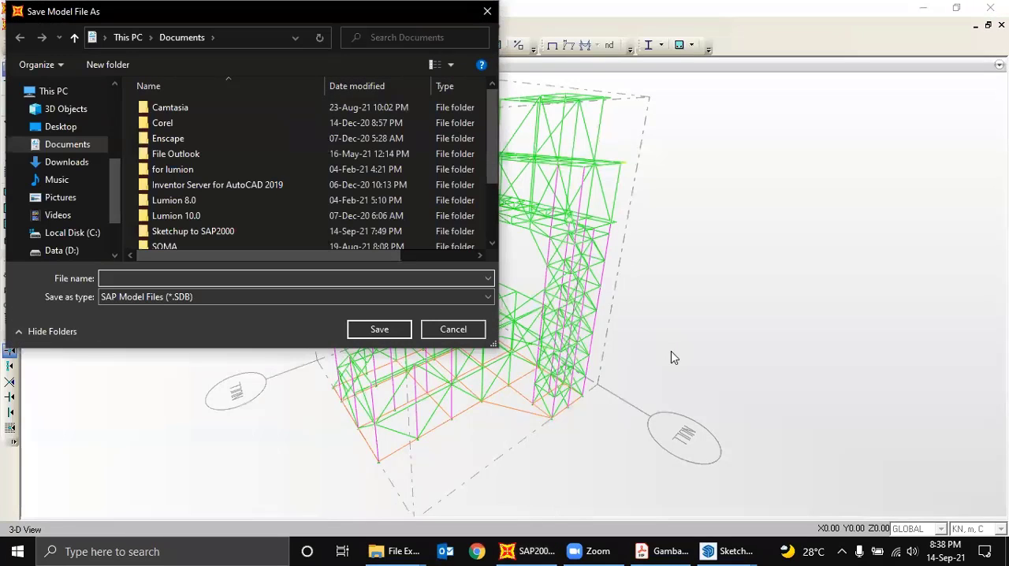
{"action": "type", "text": "L"}
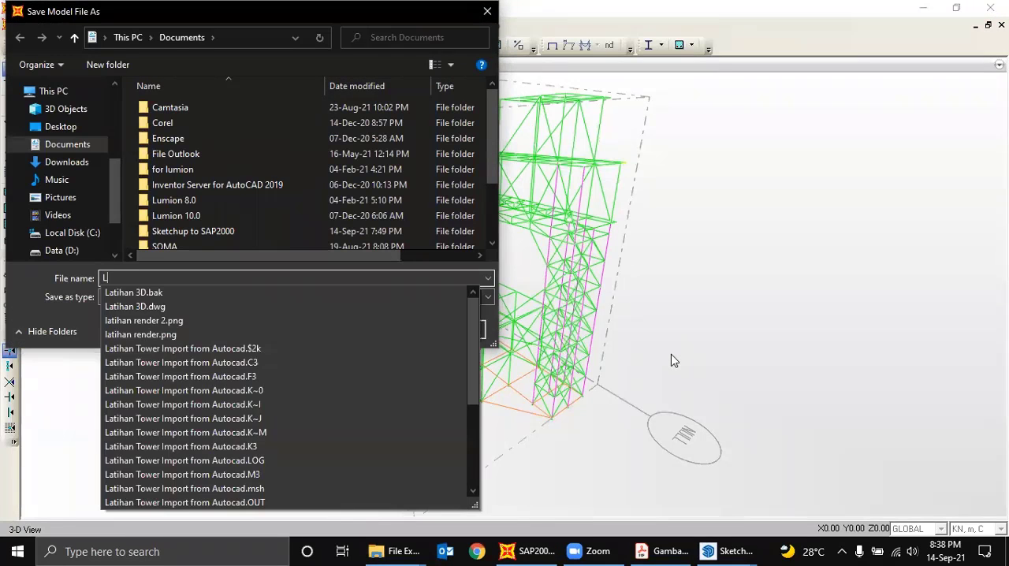
{"action": "type", "text": "atihan Tail"}
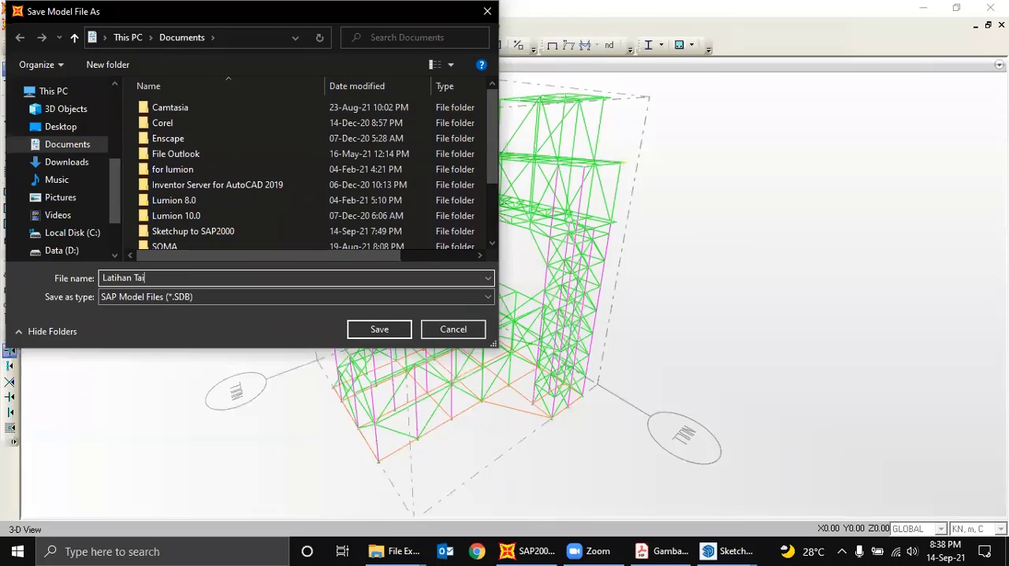
{"action": "type", "text": " Dock"}
{"action": "key", "text": "Return"}
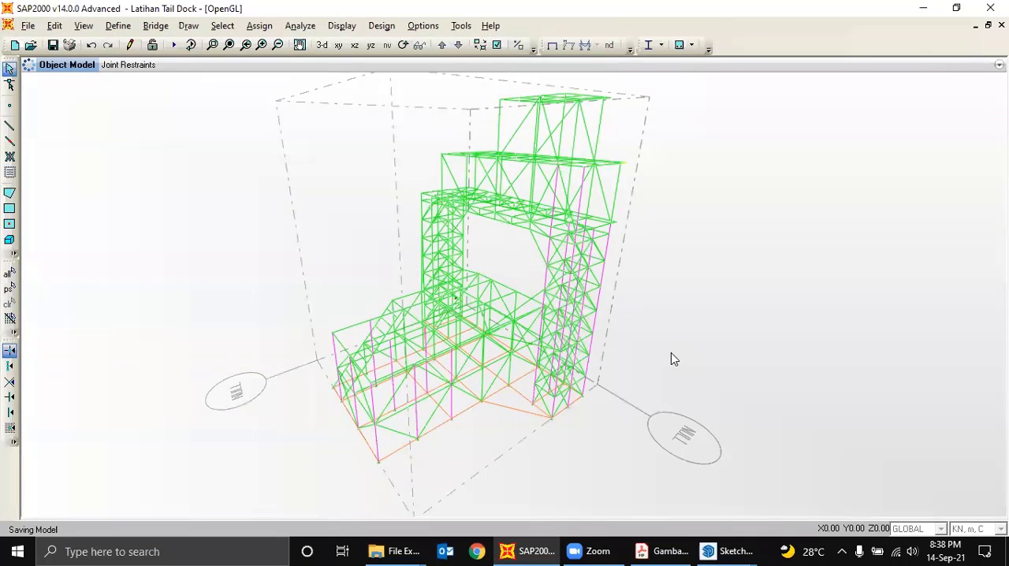
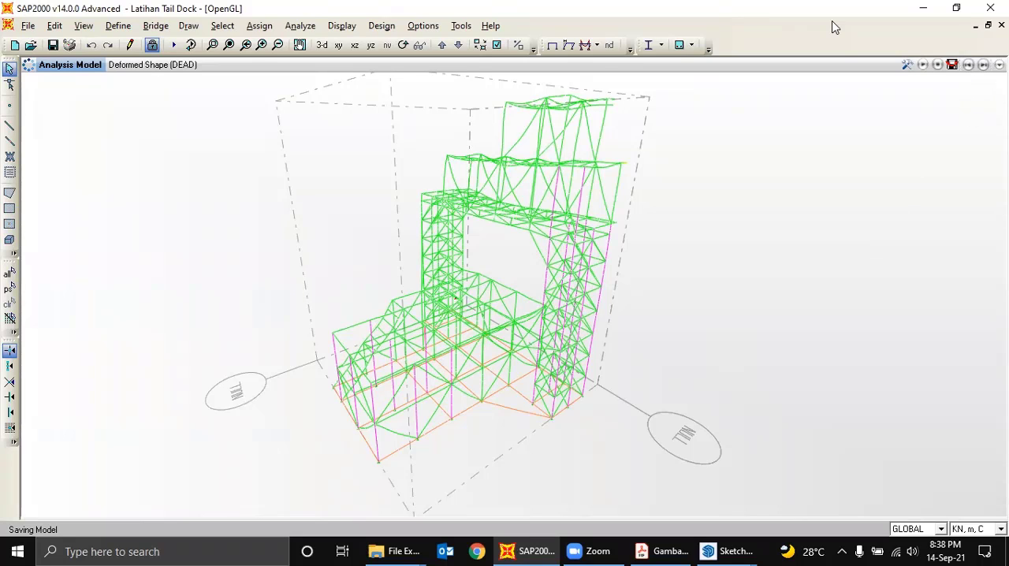
- Play, pause and stop the animation of the DEAD case deformed shape to examine how the structure moves
{"action": "left_click", "coordinate": [924, 66]}
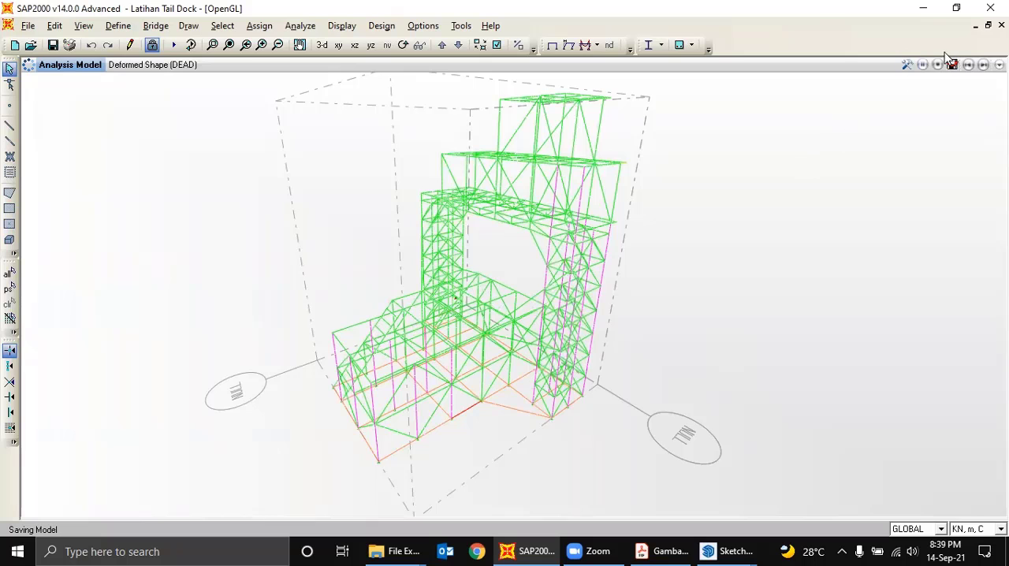
{"action": "left_click", "coordinate": [925, 66]}
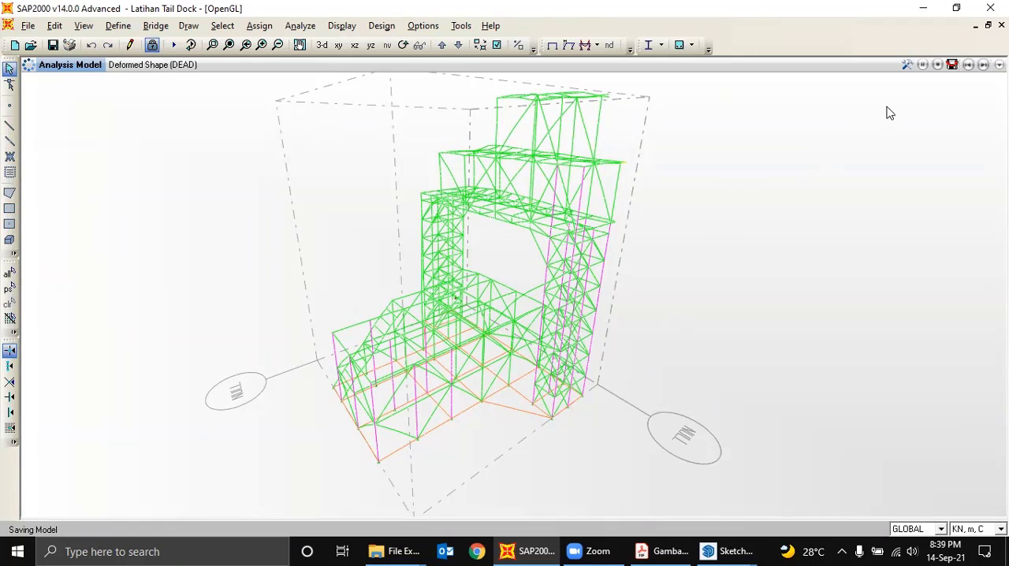
{"action": "left_click", "coordinate": [936, 64]}
{"action": "left_click", "coordinate": [938, 66]}
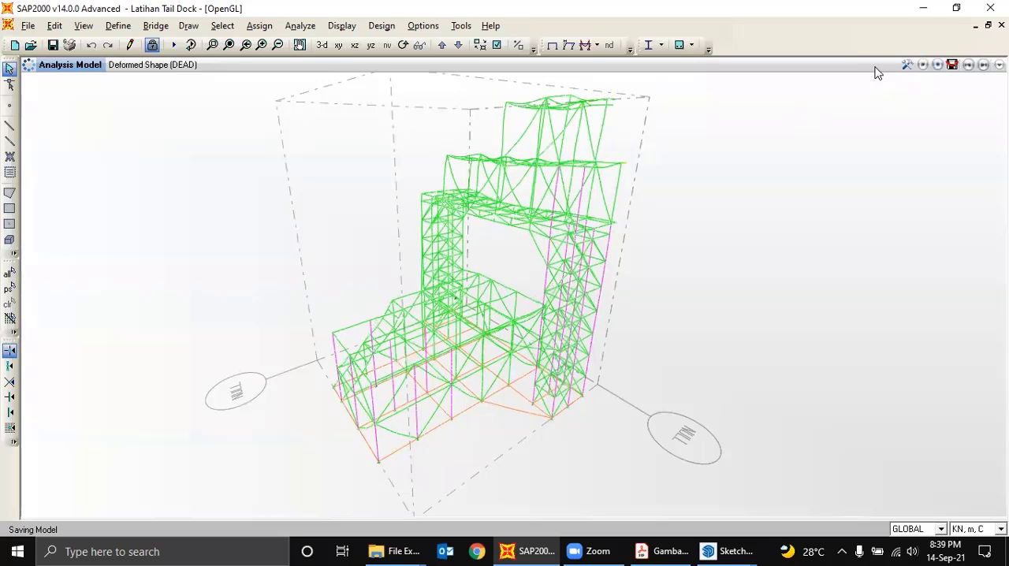
{"action": "left_click", "coordinate": [661, 46]}
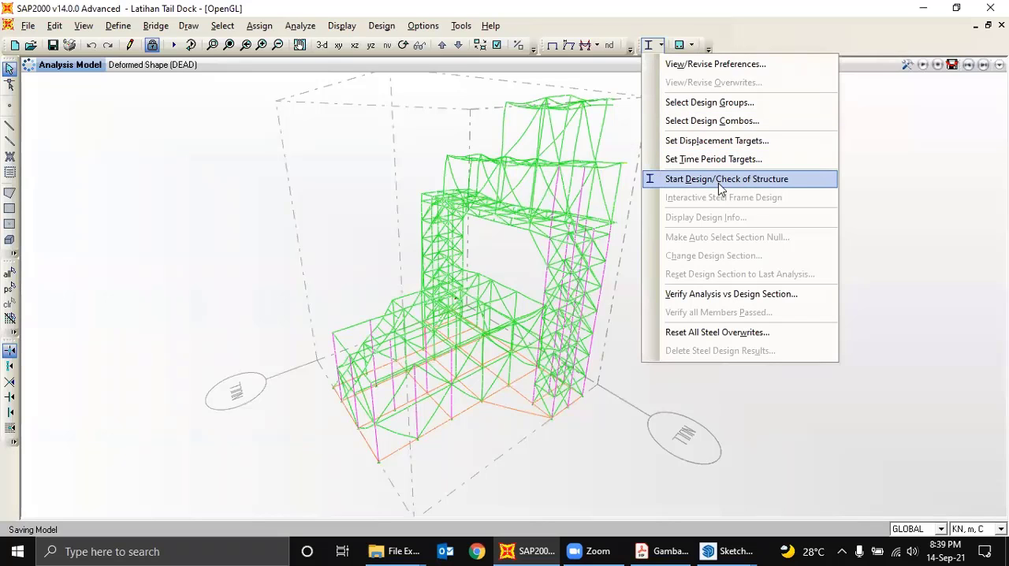
{"action": "left_click_drag", "start_coordinate": [896, 153], "coordinate": [918, 209]}
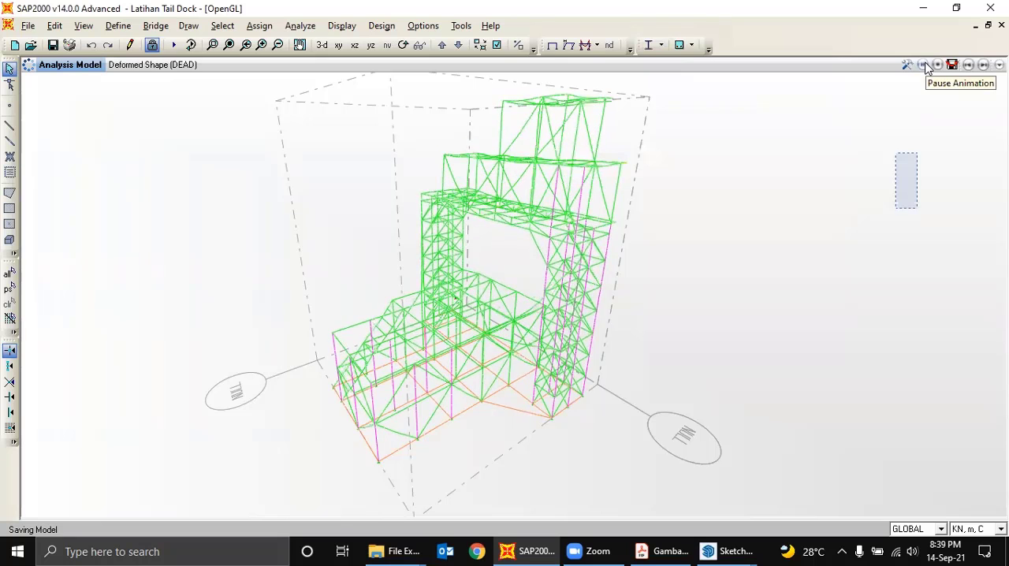
{"action": "left_click", "coordinate": [927, 65]}
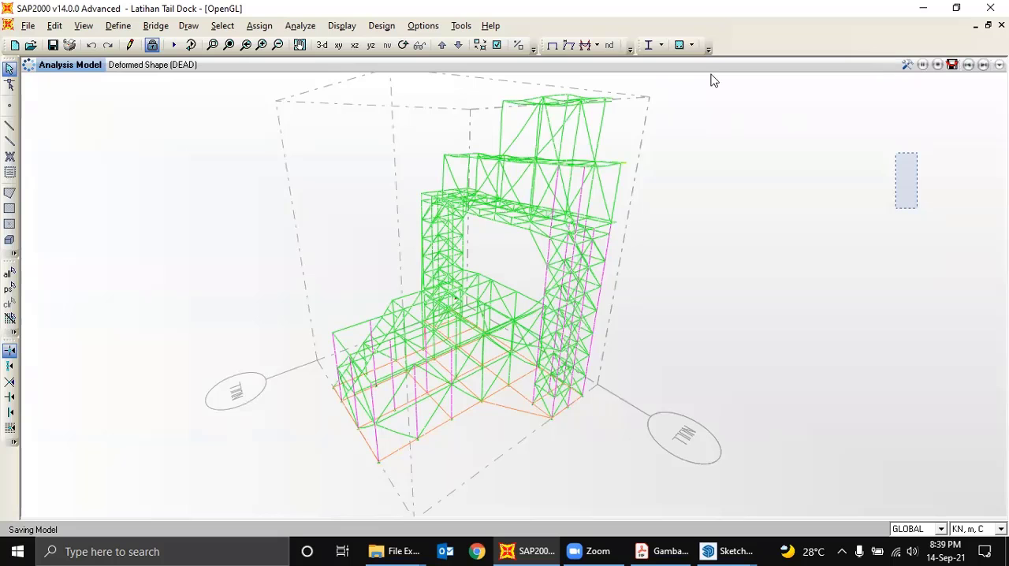
- Run the steel frame design check of the whole structure and examine the resulting member colours
{"action": "left_click", "coordinate": [661, 47]}
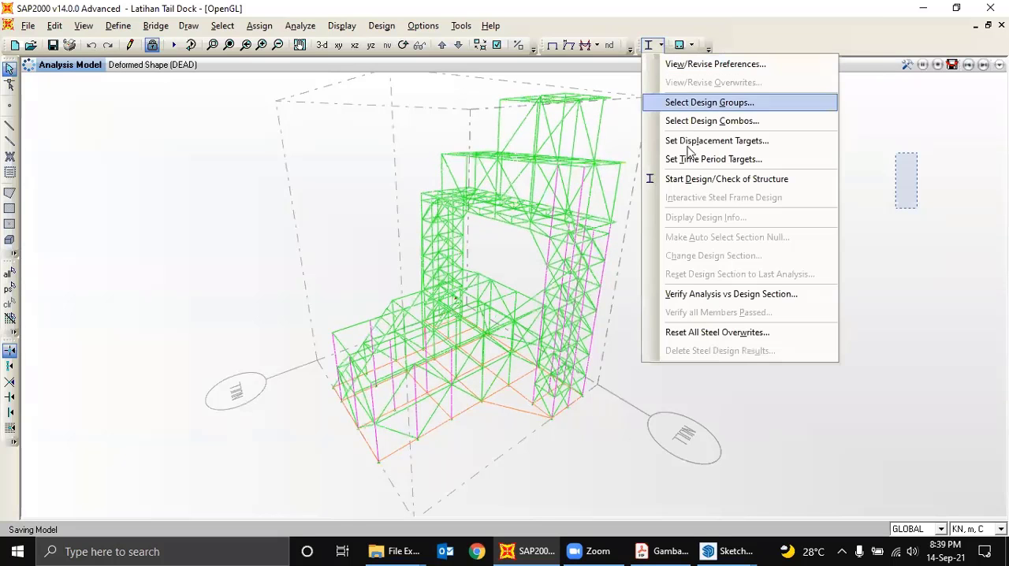
{"action": "left_click", "coordinate": [697, 181]}
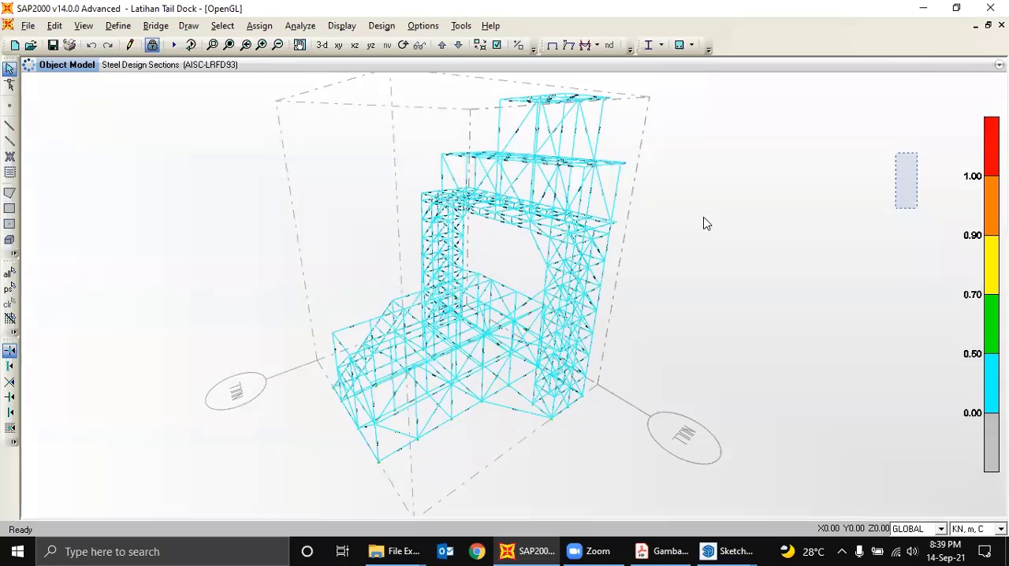
{"action": "middle_click_drag", "start_coordinate": [704, 218], "coordinate": [676, 230]}
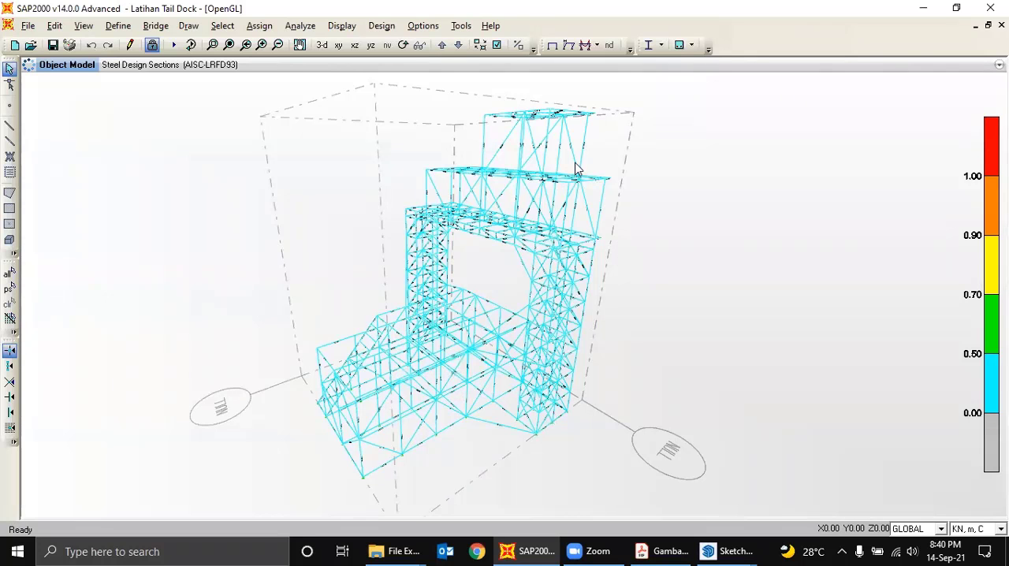
{"action": "middle_click_drag", "start_coordinate": [570, 157], "coordinate": [618, 123], "text": "shift"}
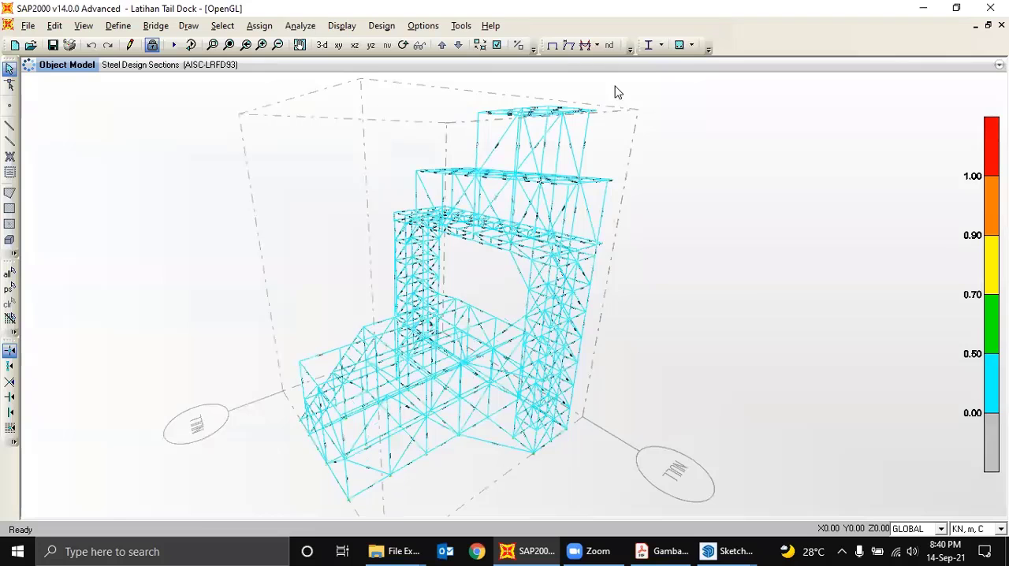
{"action": "left_click", "coordinate": [661, 45]}
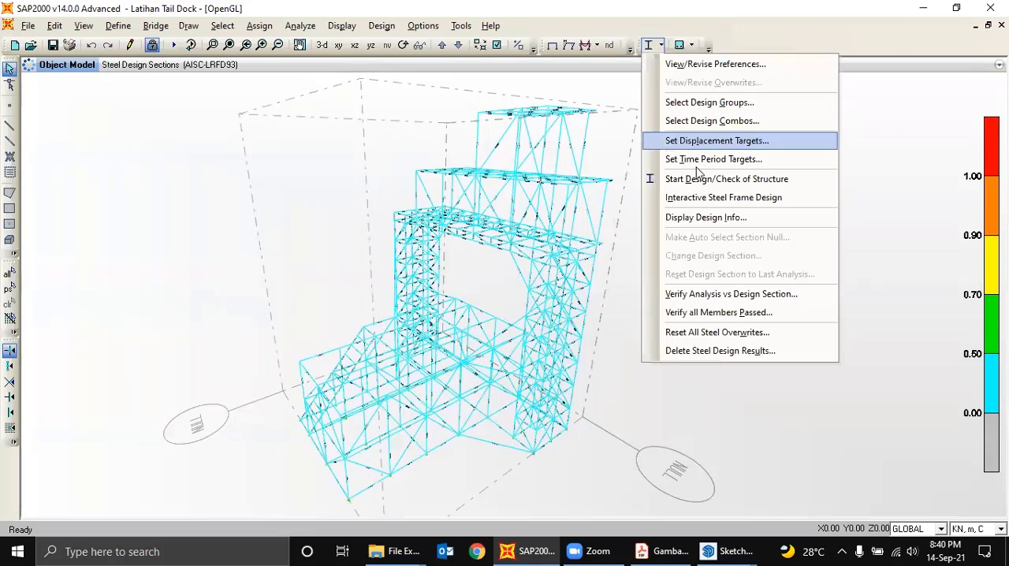
{"action": "left_click_drag", "start_coordinate": [864, 162], "coordinate": [885, 217]}
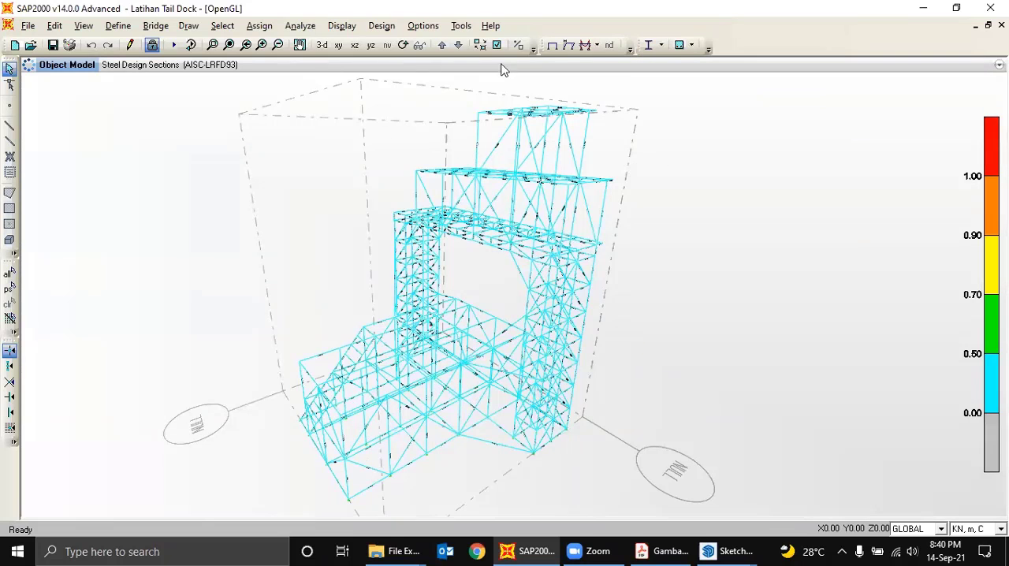
{"action": "left_click", "coordinate": [661, 47]}
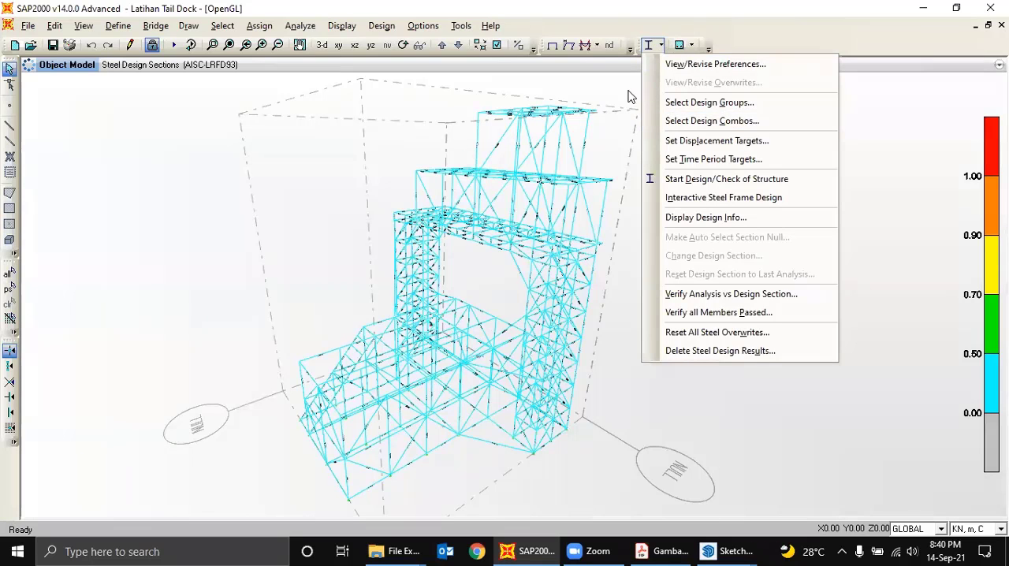
{"action": "left_click", "coordinate": [627, 95]}
- Unlock the model for editing and accept deleting the analysis results
{"action": "left_click", "coordinate": [152, 45]}
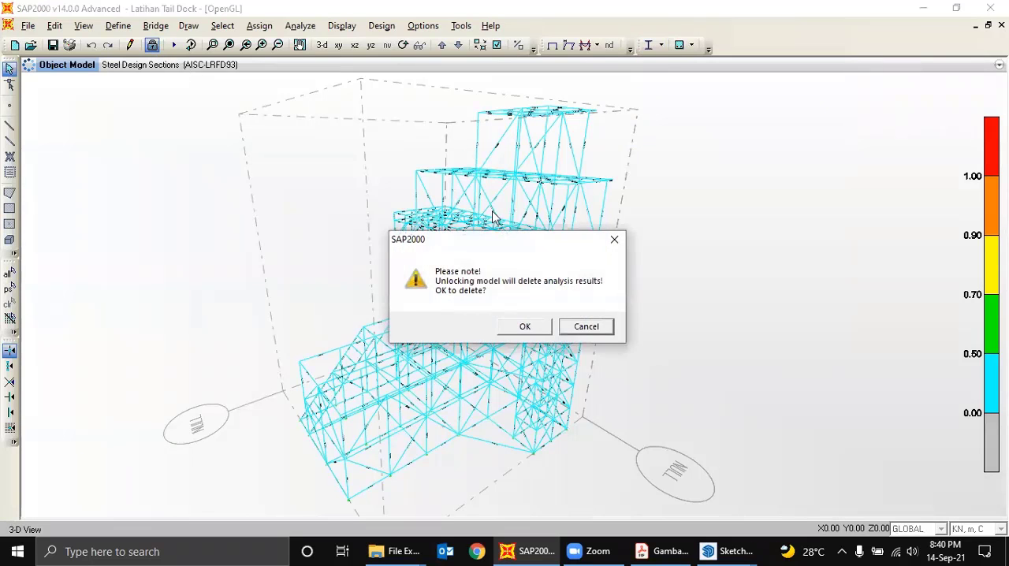
{"action": "left_click", "coordinate": [533, 325]}
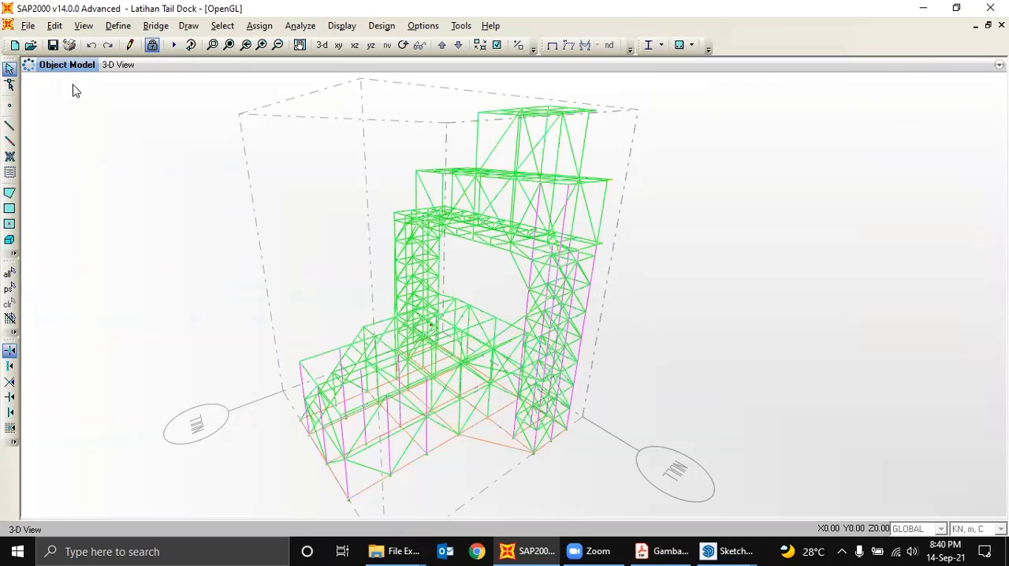
{"action": "left_click", "coordinate": [402, 46]}
{"action": "left_click_drag", "start_coordinate": [698, 198], "coordinate": [139, 97]}
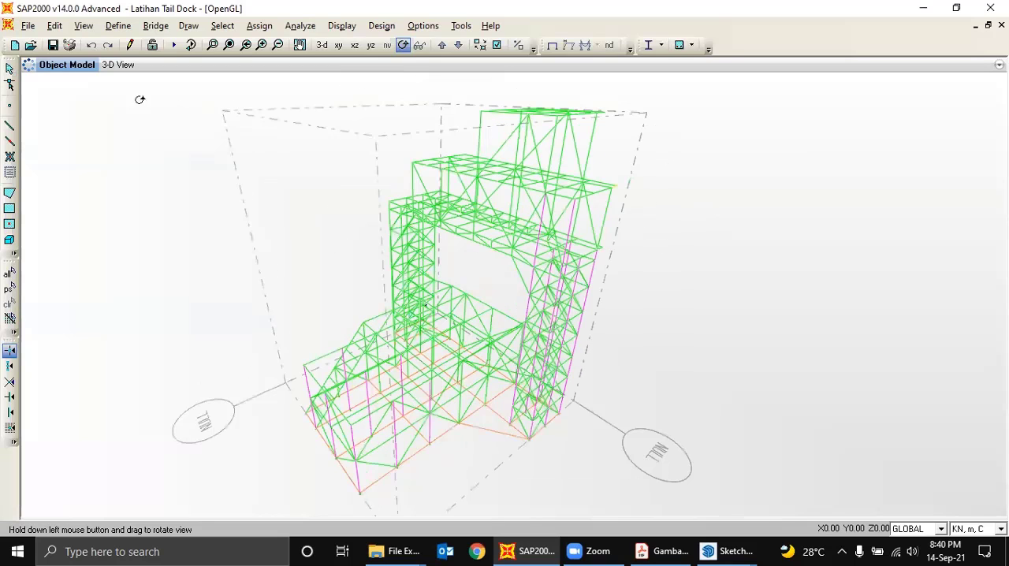
- Add a new shell area section named Pelat 3 mm
{"action": "left_click", "coordinate": [9, 195]}
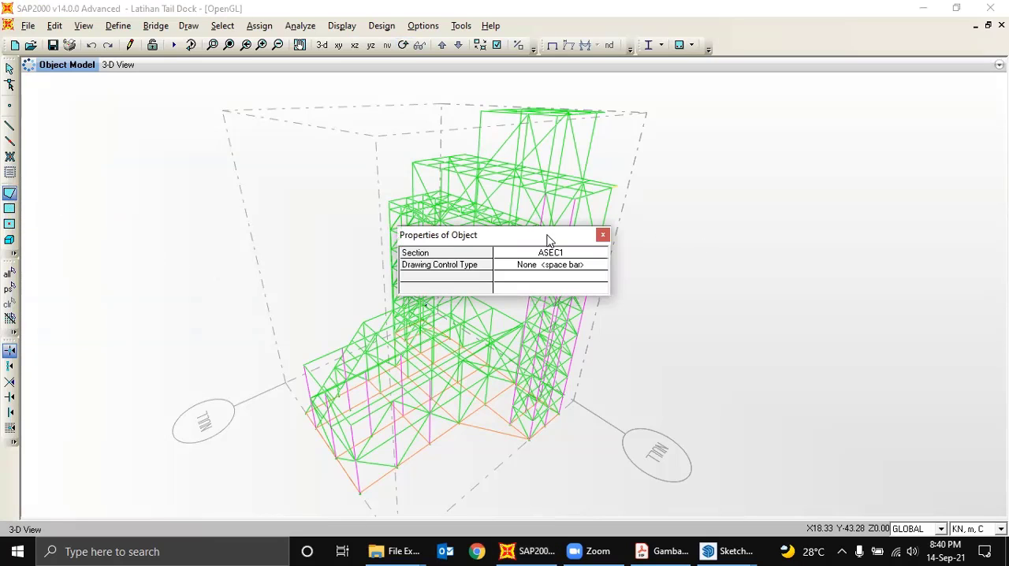
{"action": "left_click_drag", "start_coordinate": [551, 237], "coordinate": [673, 233]}
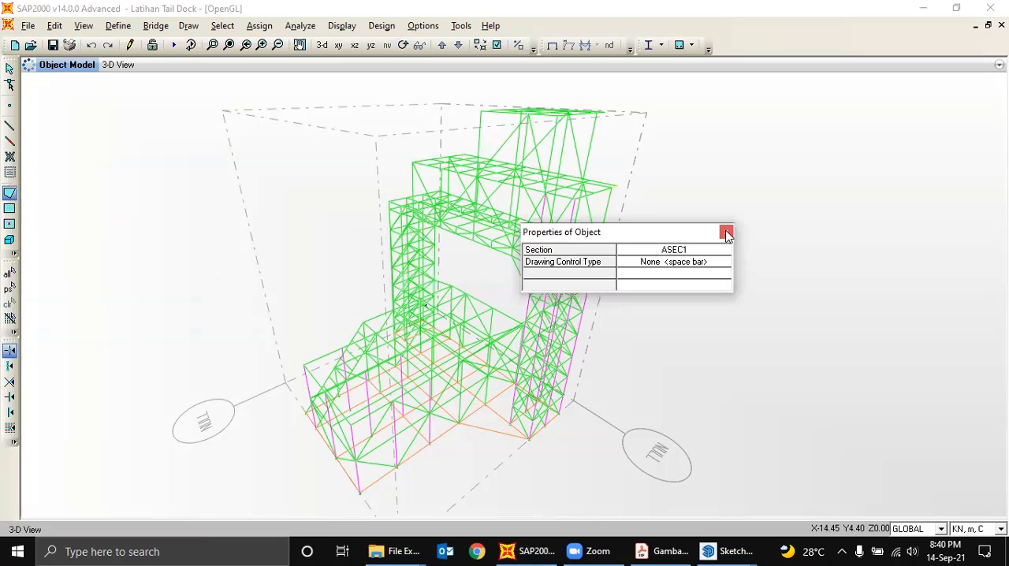
{"action": "left_click", "coordinate": [116, 30]}
{"action": "mouse_move", "coordinate": [173, 66]}
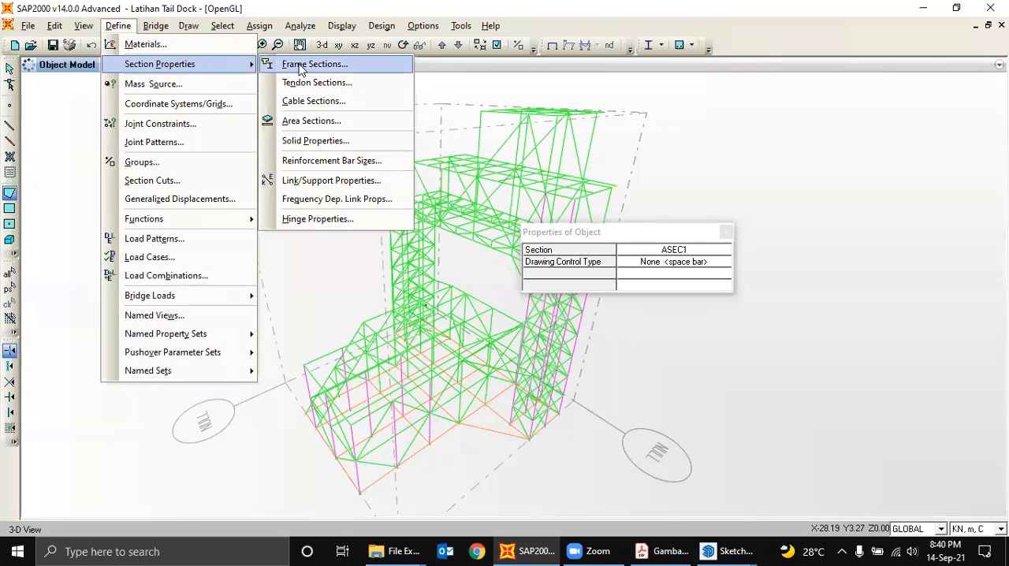
{"action": "left_click", "coordinate": [318, 122]}
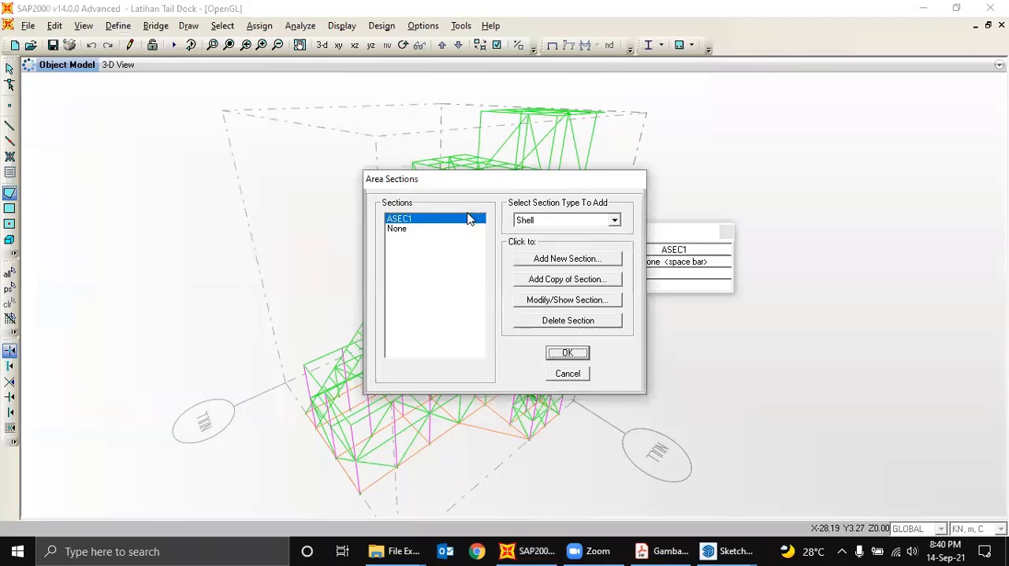
{"action": "left_click", "coordinate": [572, 263]}
{"action": "left_click_drag", "start_coordinate": [536, 114], "coordinate": [406, 139]}
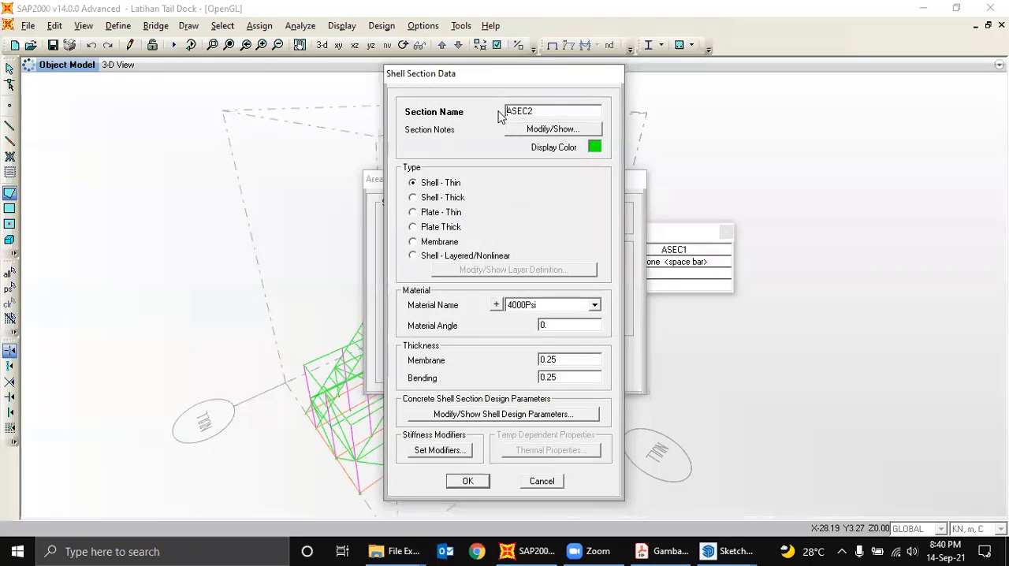
{"action": "left_click_drag", "start_coordinate": [534, 114], "coordinate": [446, 131]}
{"action": "type", "text": "Pelat 3 mm"}
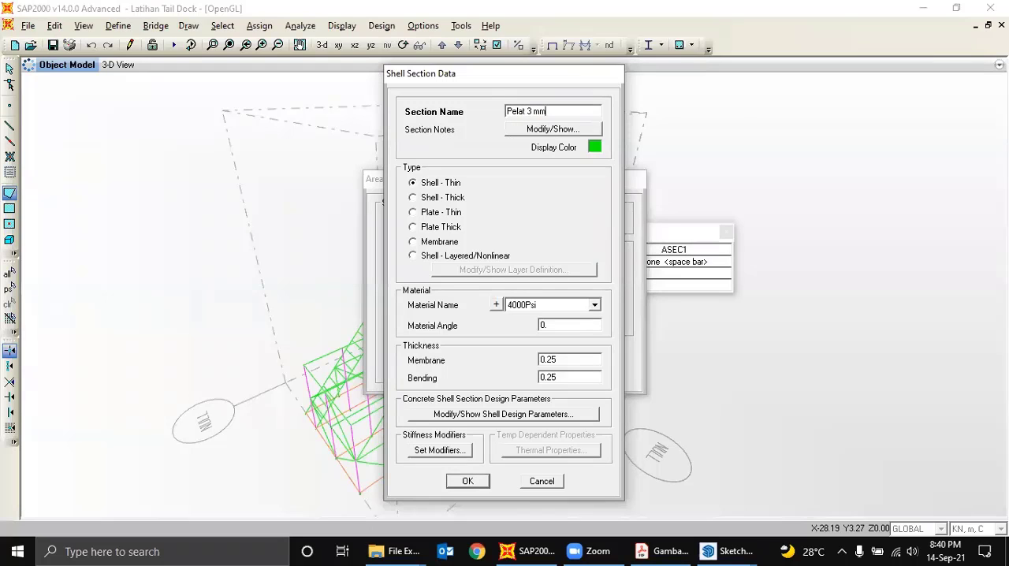
- Give the Pelat 3 mm section material BJ 41 and 0.003 m membrane and bending thicknesses, and accept the area sections
{"action": "left_click", "coordinate": [590, 305]}
{"action": "left_click", "coordinate": [546, 328]}
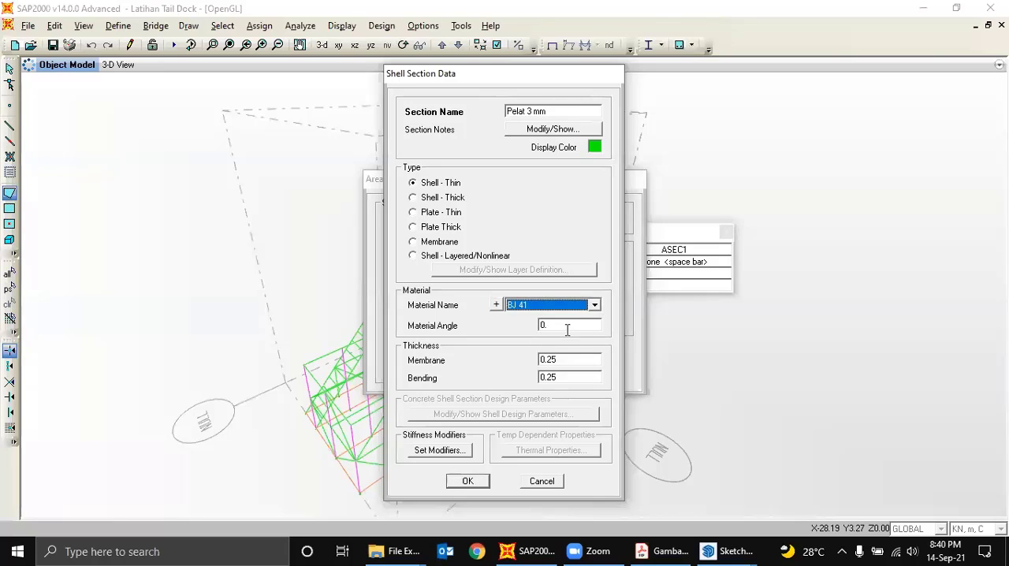
{"action": "double_click", "coordinate": [570, 361]}
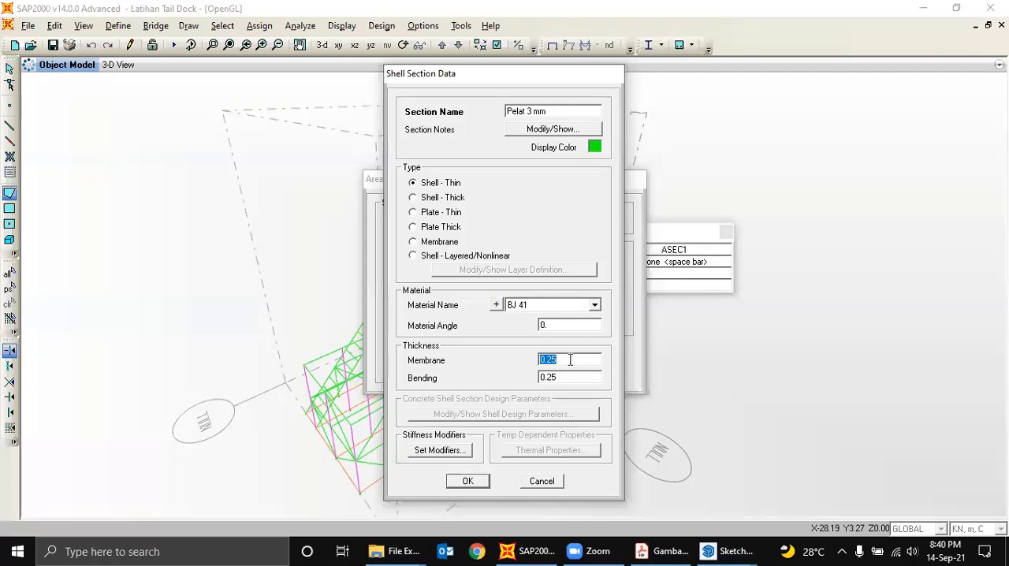
{"action": "type", "text": "0.003"}
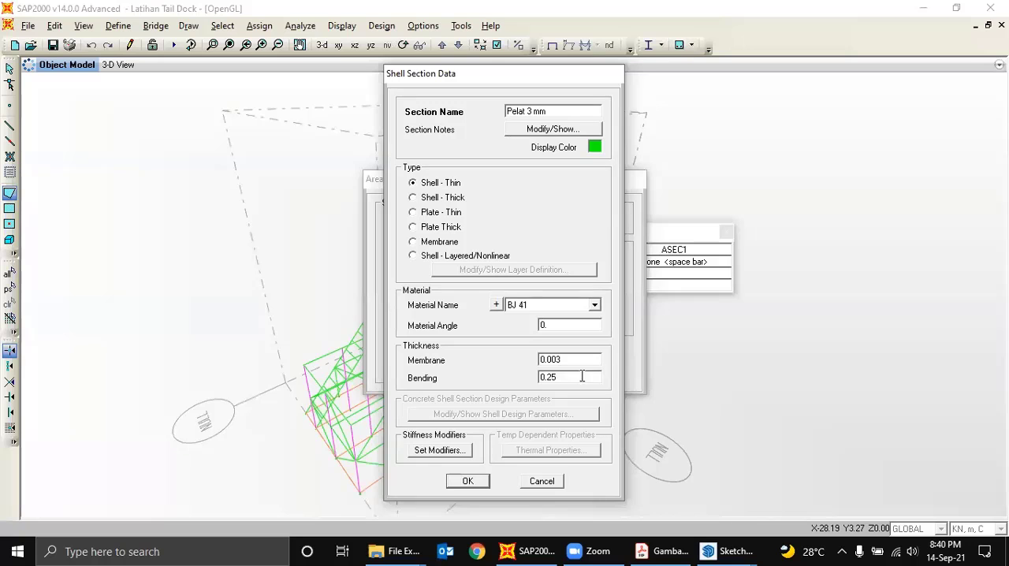
{"action": "double_click", "coordinate": [582, 377]}
{"action": "type", "text": "0.003"}
{"action": "left_click", "coordinate": [470, 481]}
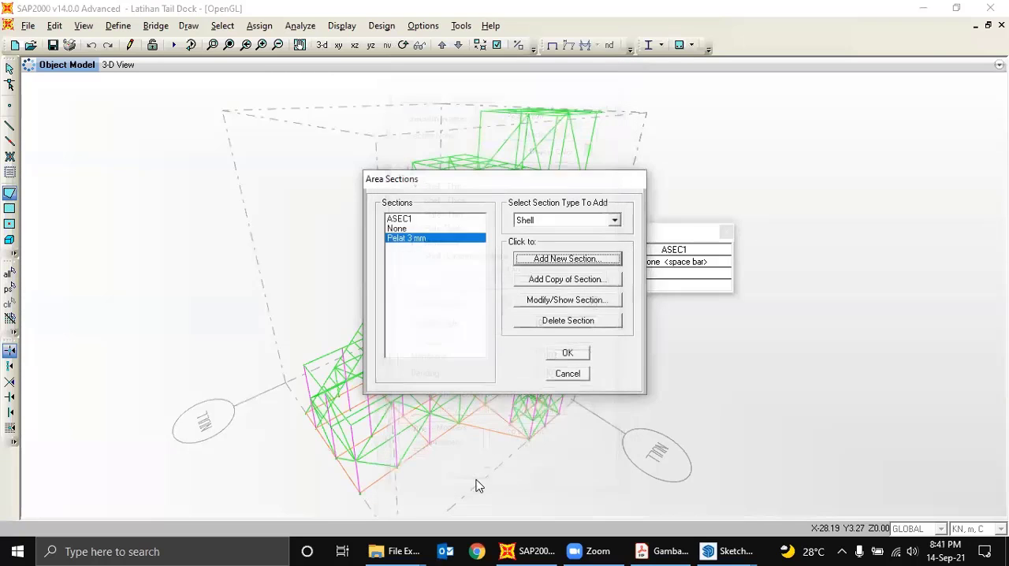
{"action": "left_click", "coordinate": [567, 356]}
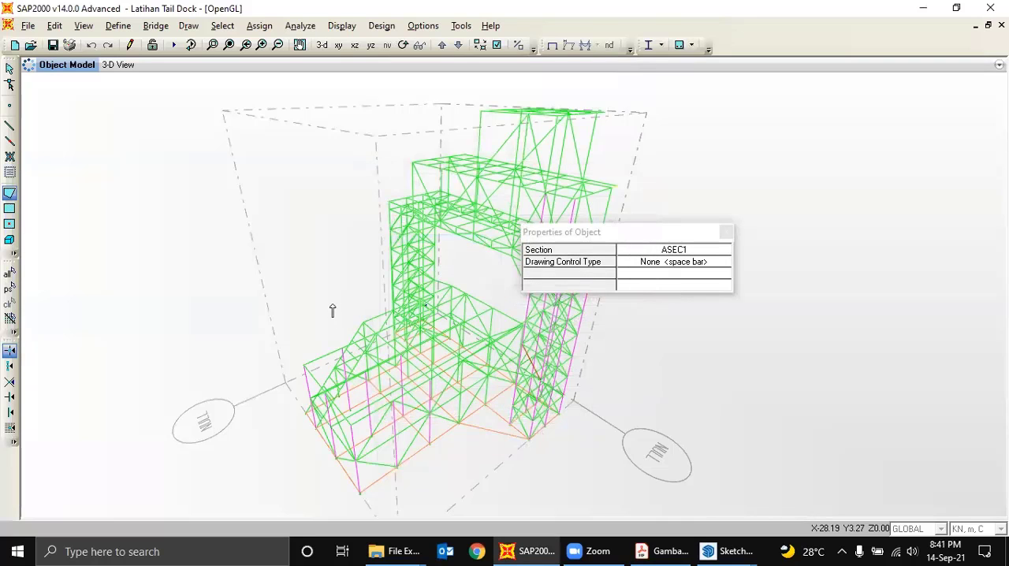
- Draw a four-cornered poly area with section ASEC1 across the uppermost deck of the tail dock
{"action": "middle_click_drag", "start_coordinate": [391, 397], "coordinate": [366, 377]}
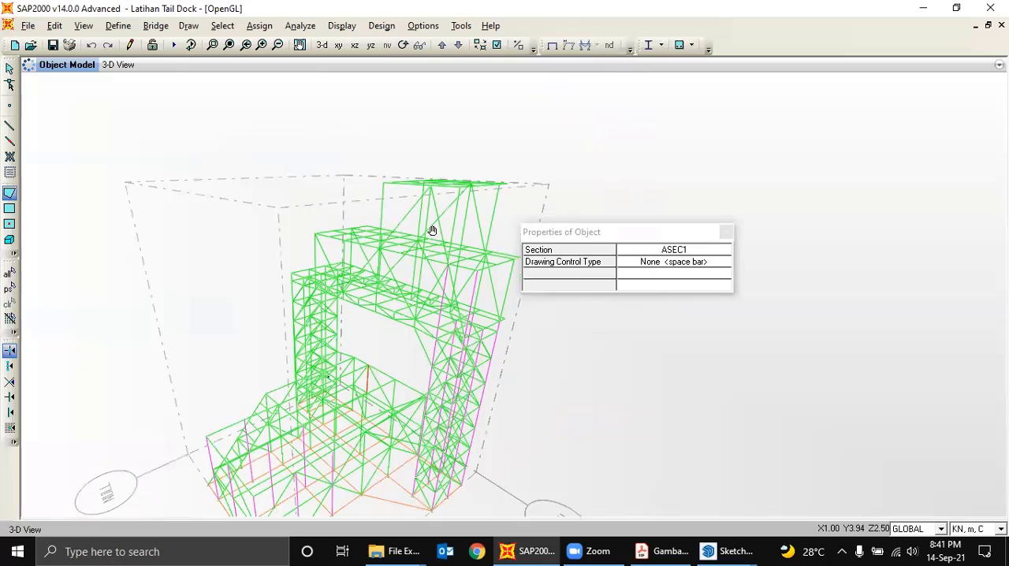
{"action": "left_click", "coordinate": [404, 45]}
{"action": "left_click_drag", "start_coordinate": [514, 158], "coordinate": [538, 179]}
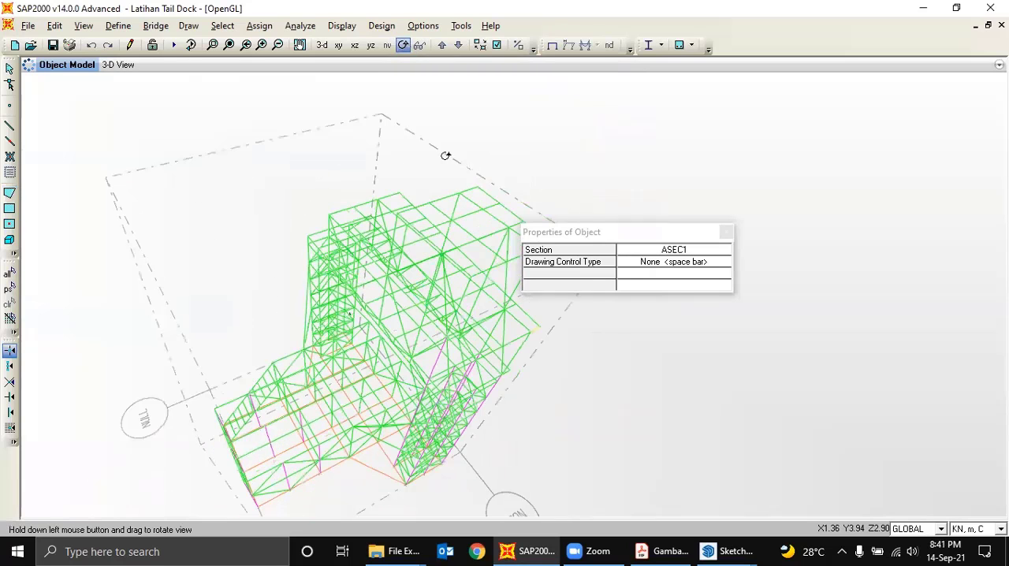
{"action": "left_click_drag", "start_coordinate": [446, 155], "coordinate": [434, 156]}
{"action": "left_click", "coordinate": [10, 194]}
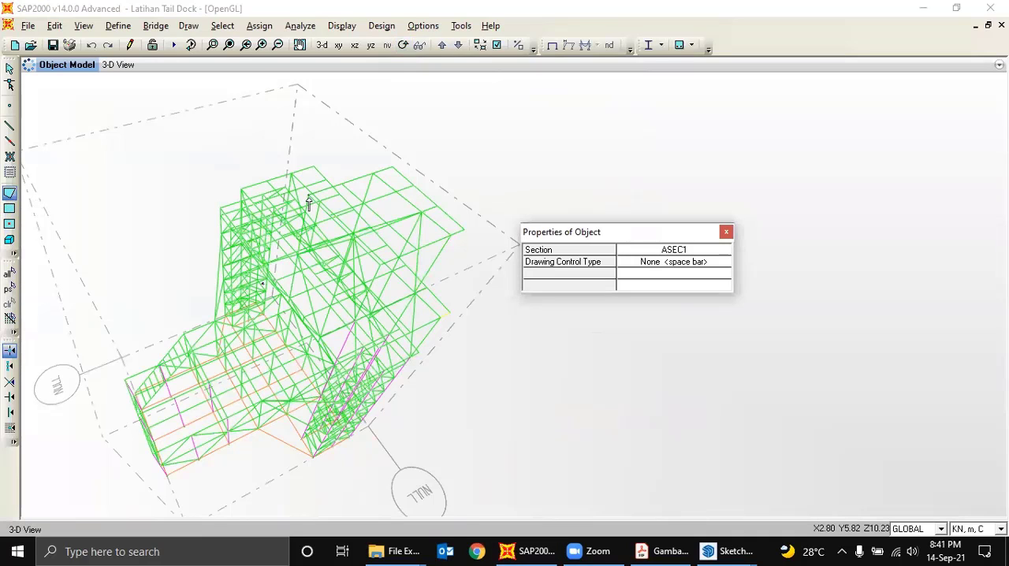
{"action": "left_click", "coordinate": [375, 271]}
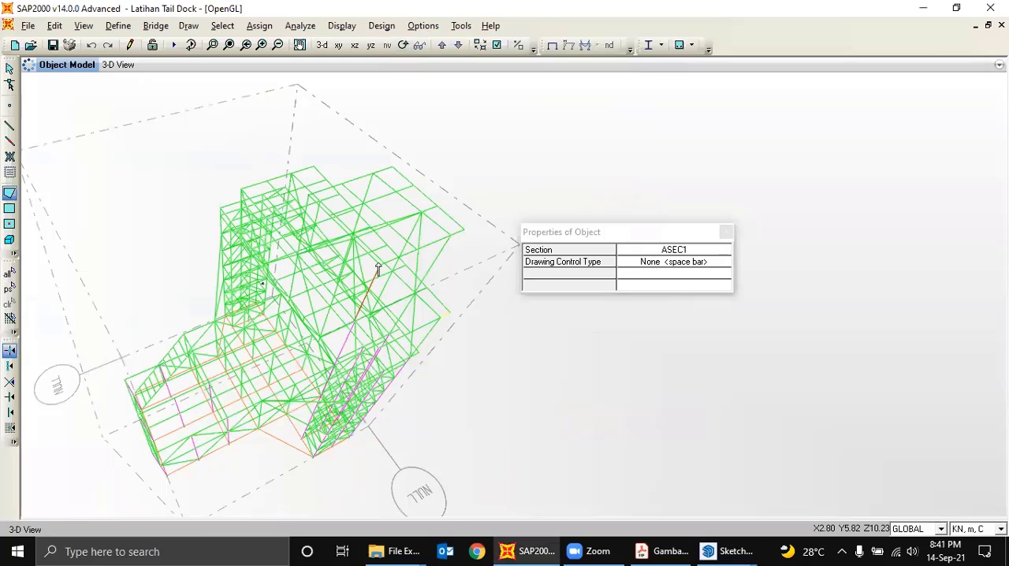
{"action": "left_click", "coordinate": [378, 266]}
{"action": "left_click", "coordinate": [462, 231]}
{"action": "left_click", "coordinate": [399, 167]}
{"action": "key", "text": "Return"}
{"action": "left_click", "coordinate": [9, 70]}
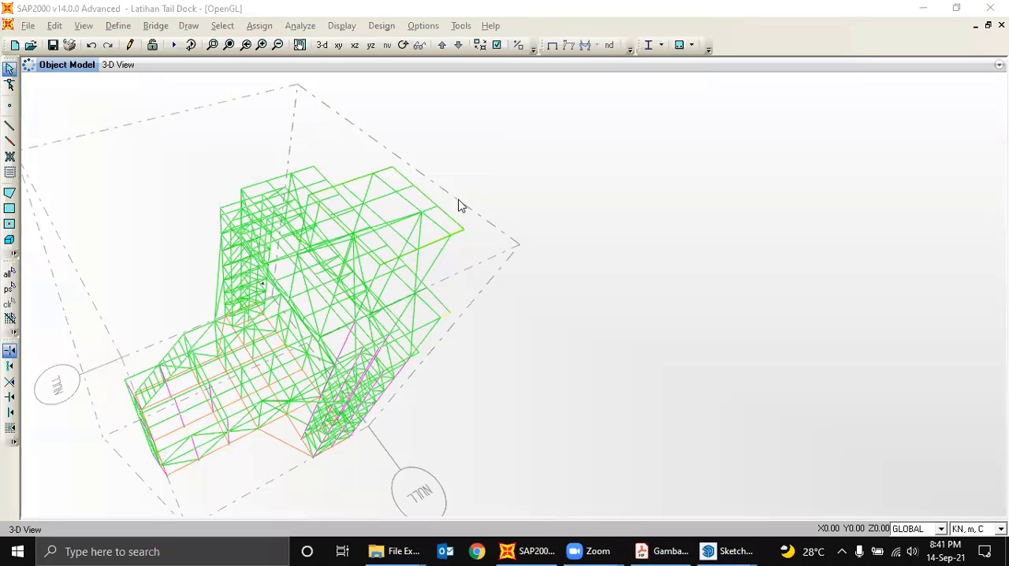
- Turn on Fill Objects in the display options so the area objects show as filled surfaces
{"action": "left_click_drag", "start_coordinate": [458, 199], "coordinate": [495, 226]}
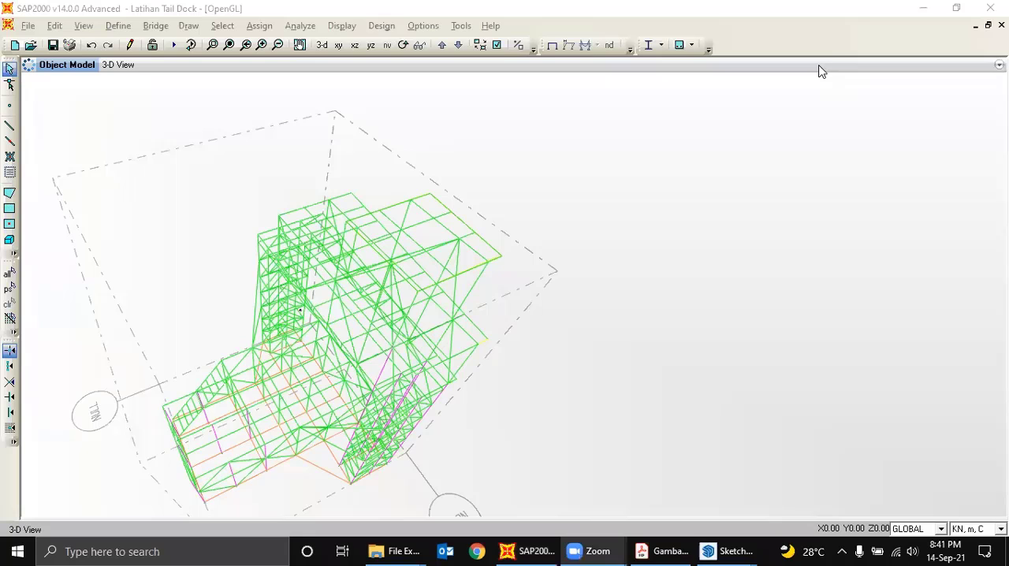
{"action": "left_click", "coordinate": [497, 45]}
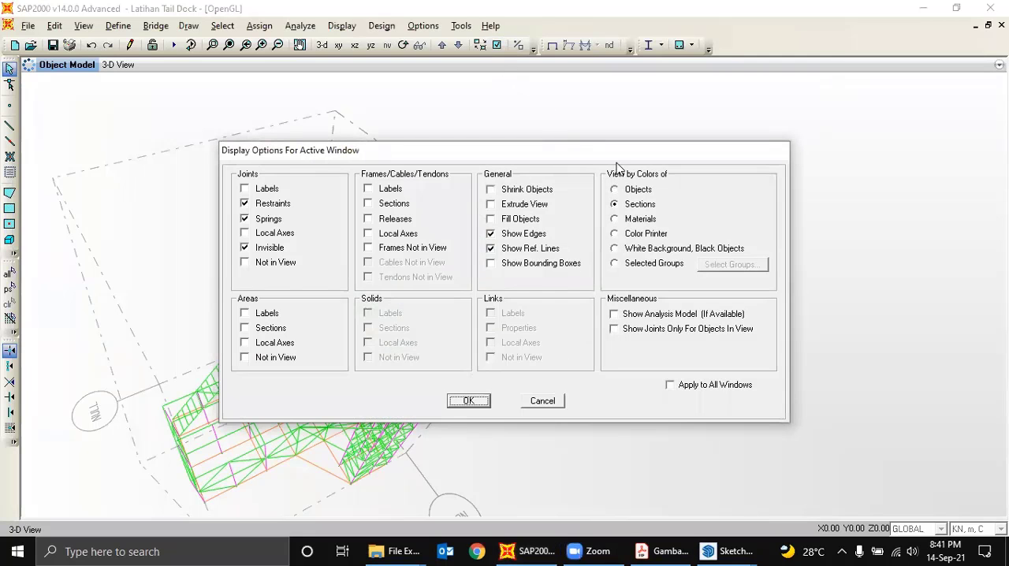
{"action": "left_click", "coordinate": [520, 221]}
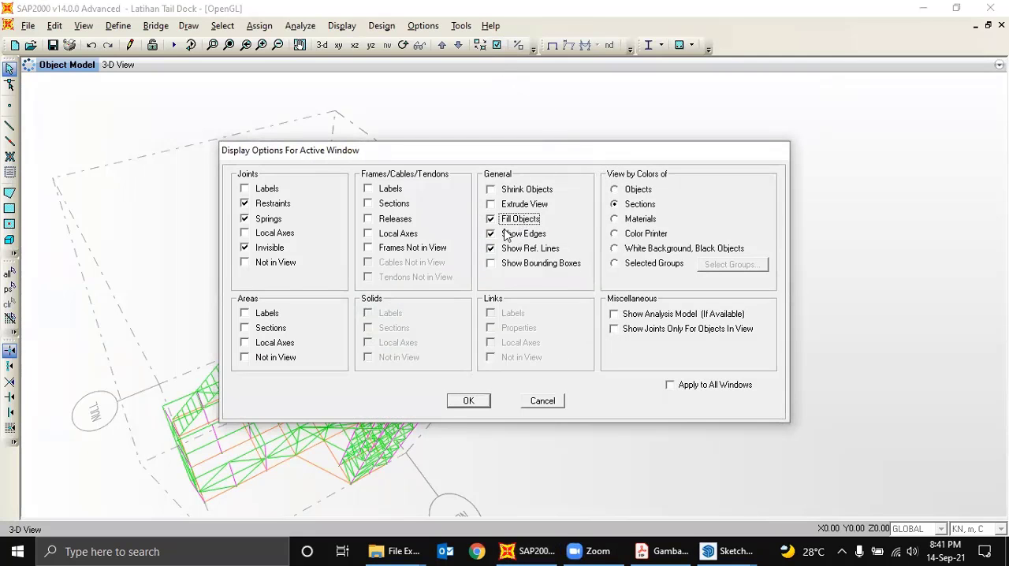
{"action": "left_click", "coordinate": [484, 399]}
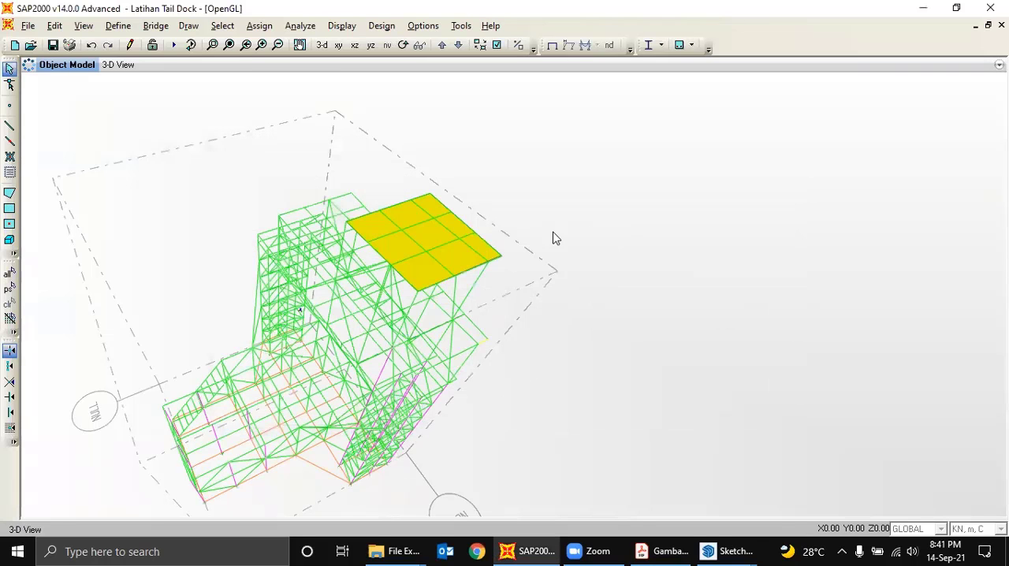
{"action": "middle_click_drag", "start_coordinate": [415, 258], "coordinate": [423, 234]}
{"action": "scroll", "coordinate": [437, 219], "scroll_direction": "up", "scroll_amount": 1}
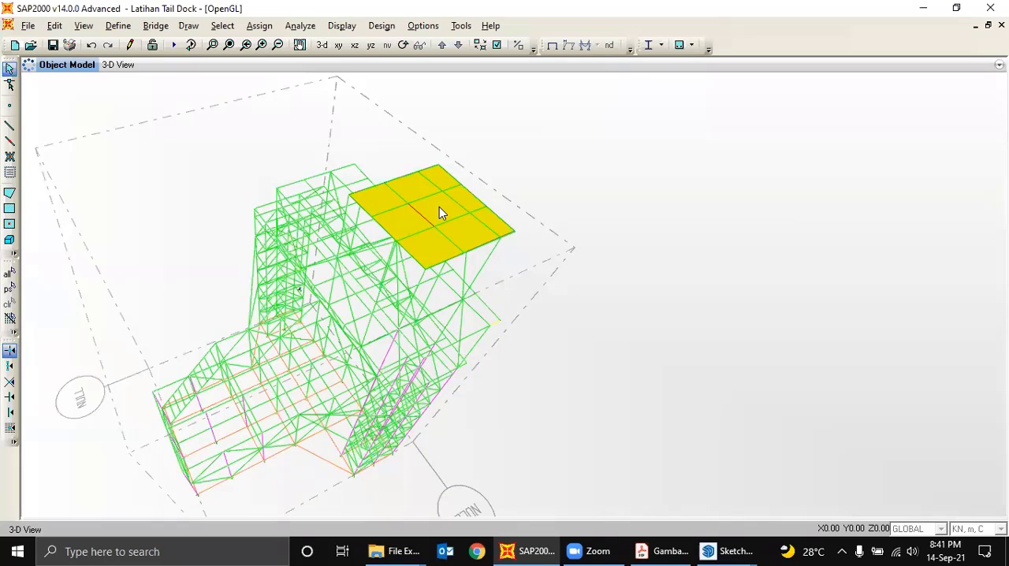
- Assign the uppermost deck area an automatic mesh based on points on area edges, from both line intersections and point objects in group ALL
{"action": "left_click", "coordinate": [260, 31]}
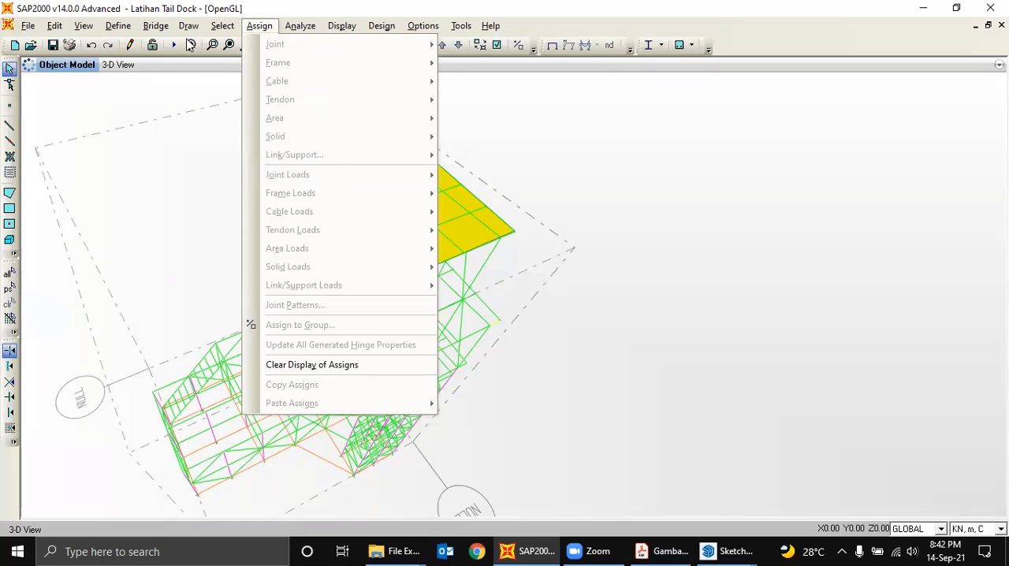
{"action": "left_click", "coordinate": [448, 209]}
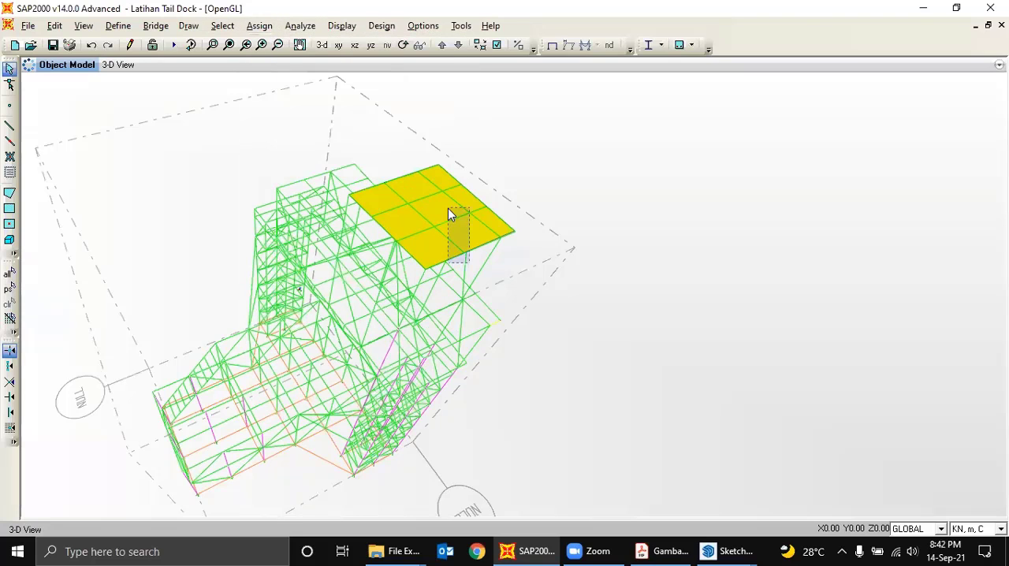
{"action": "left_click_drag", "start_coordinate": [448, 208], "coordinate": [446, 208]}
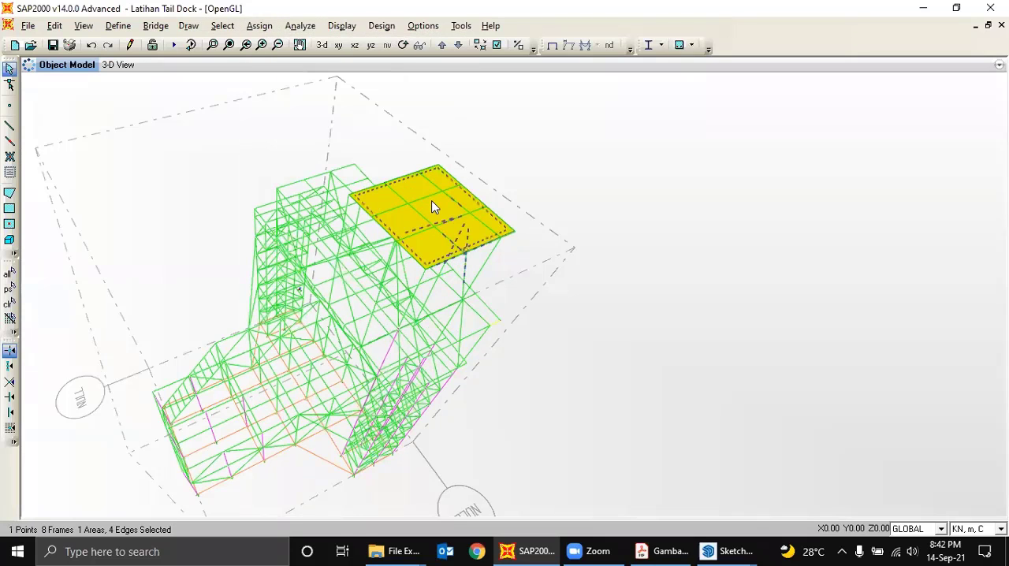
{"action": "left_click", "coordinate": [259, 26]}
{"action": "mouse_move", "coordinate": [316, 122]}
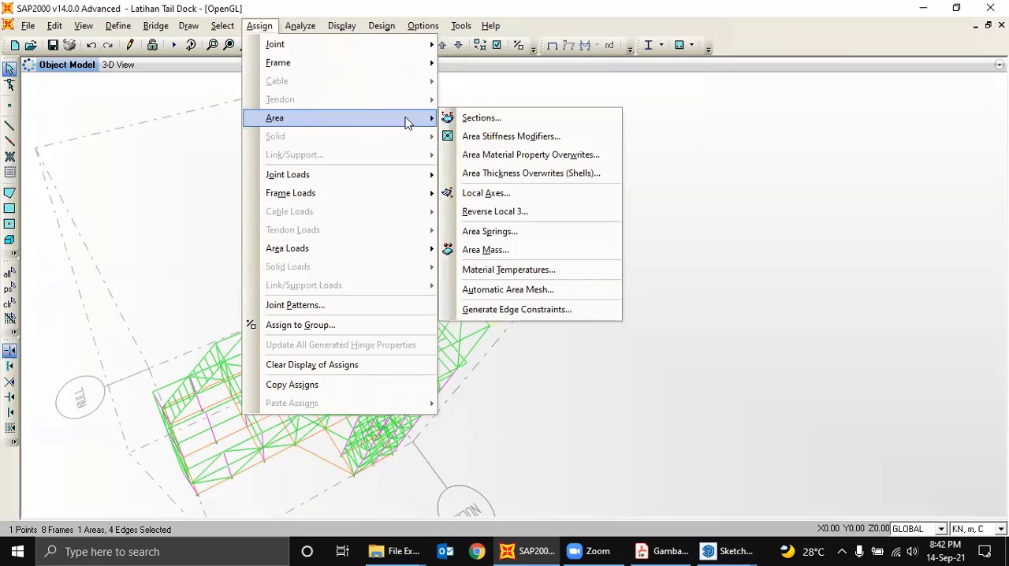
{"action": "left_click", "coordinate": [509, 289]}
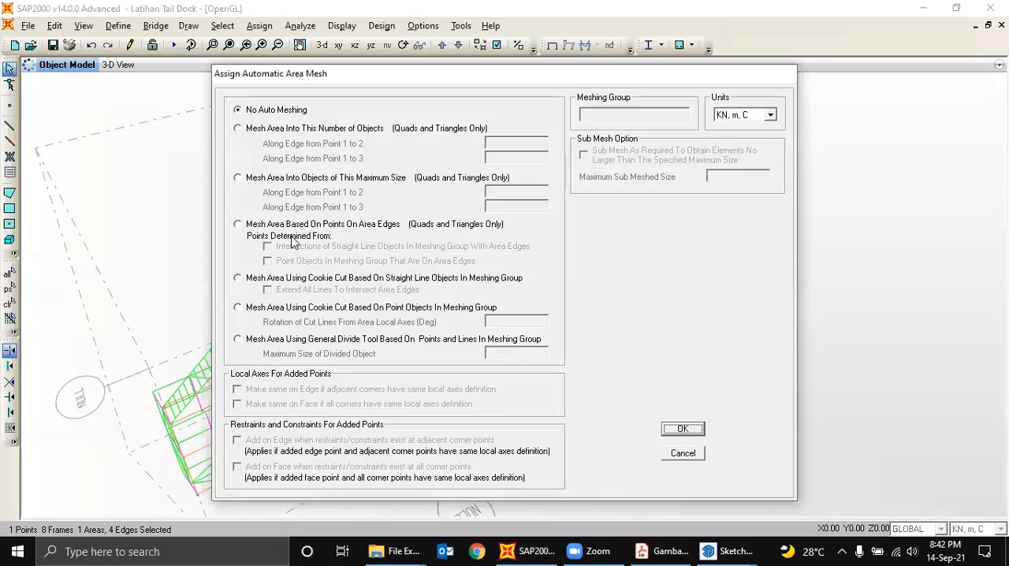
{"action": "left_click", "coordinate": [284, 226]}
{"action": "left_click", "coordinate": [290, 248]}
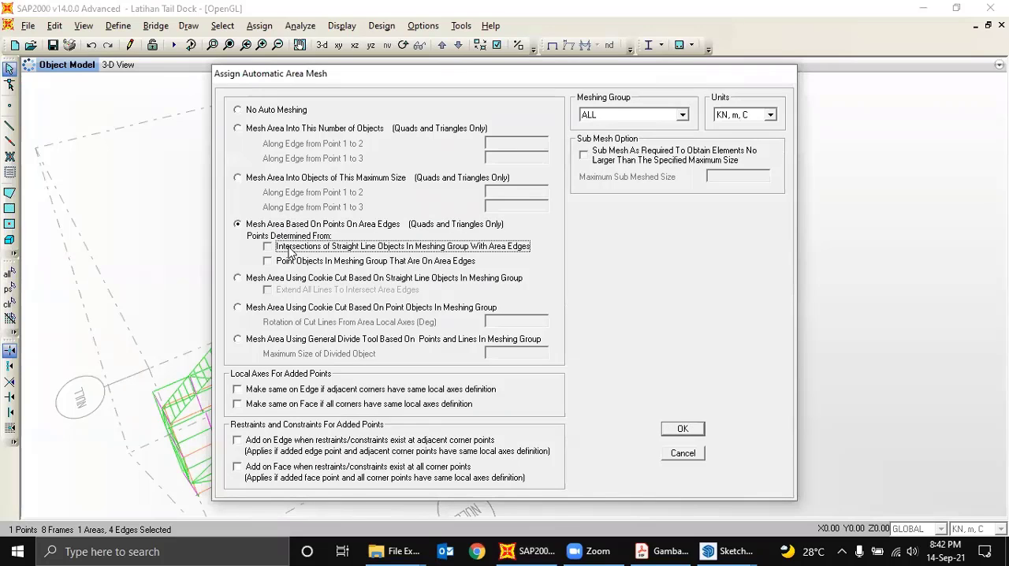
{"action": "left_click", "coordinate": [293, 262]}
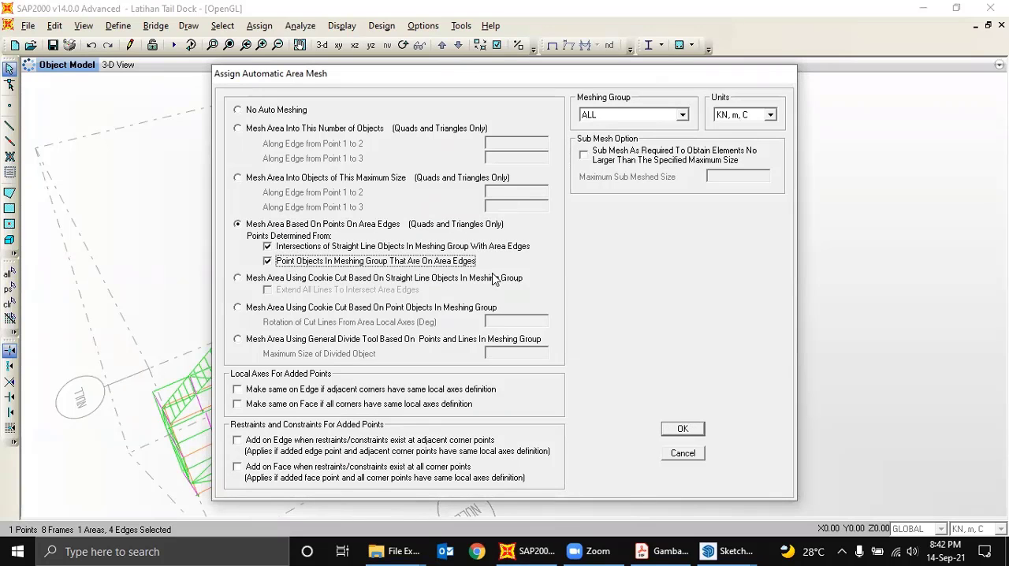
{"action": "left_click", "coordinate": [679, 429]}
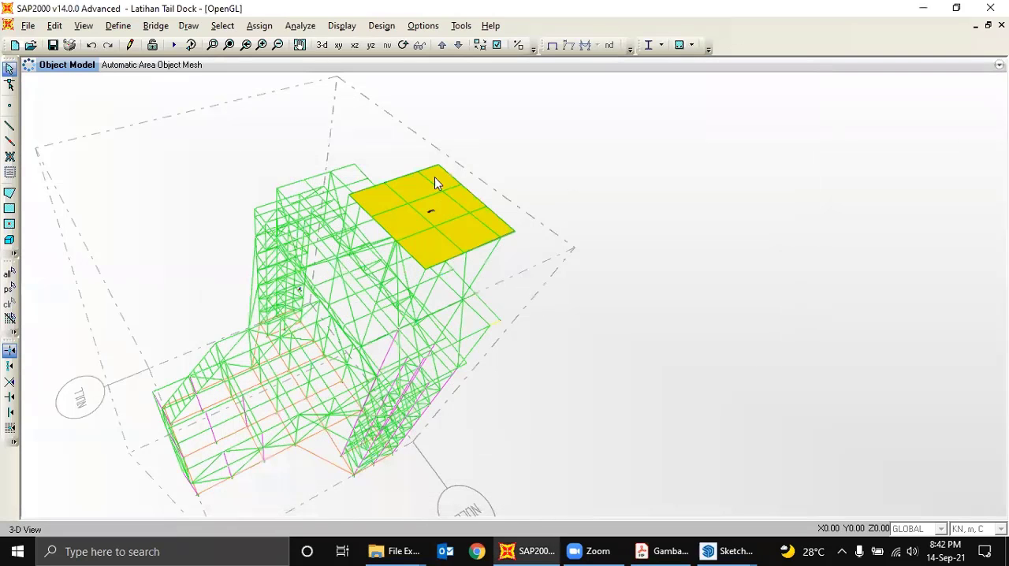
- Assign the uppermost deck area a uniform shell load of 1 kN/m² in the gravity direction for the LIVE load pattern
{"action": "left_click", "coordinate": [430, 220]}
{"action": "left_click", "coordinate": [256, 26]}
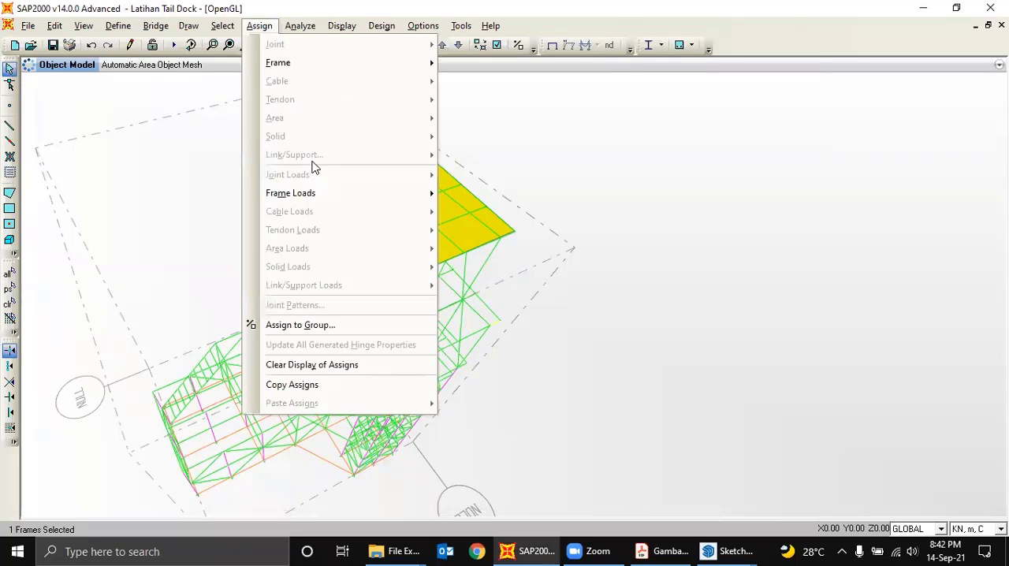
{"action": "left_click", "coordinate": [467, 227]}
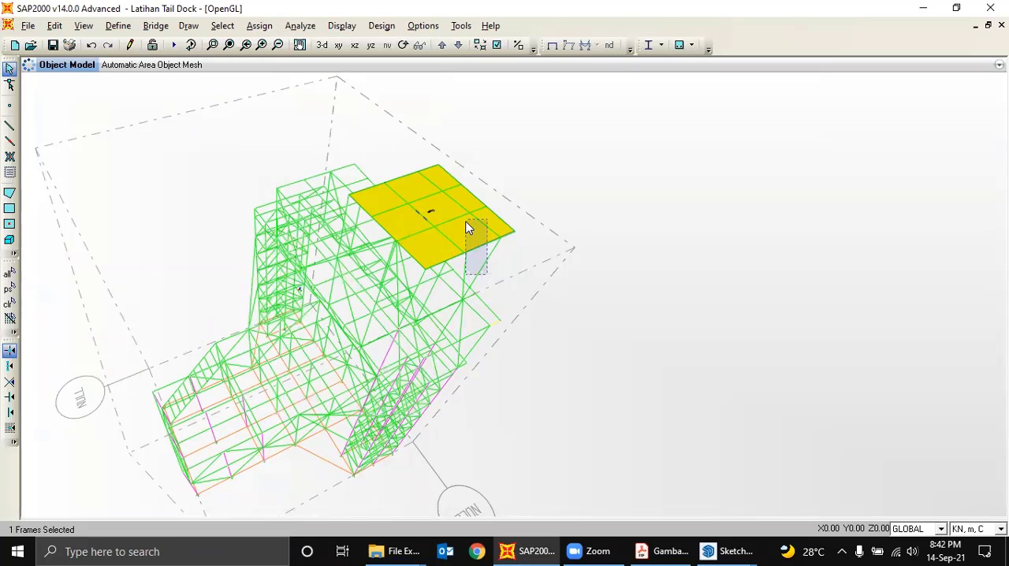
{"action": "left_click_drag", "start_coordinate": [467, 227], "coordinate": [458, 211]}
{"action": "left_click", "coordinate": [258, 26]}
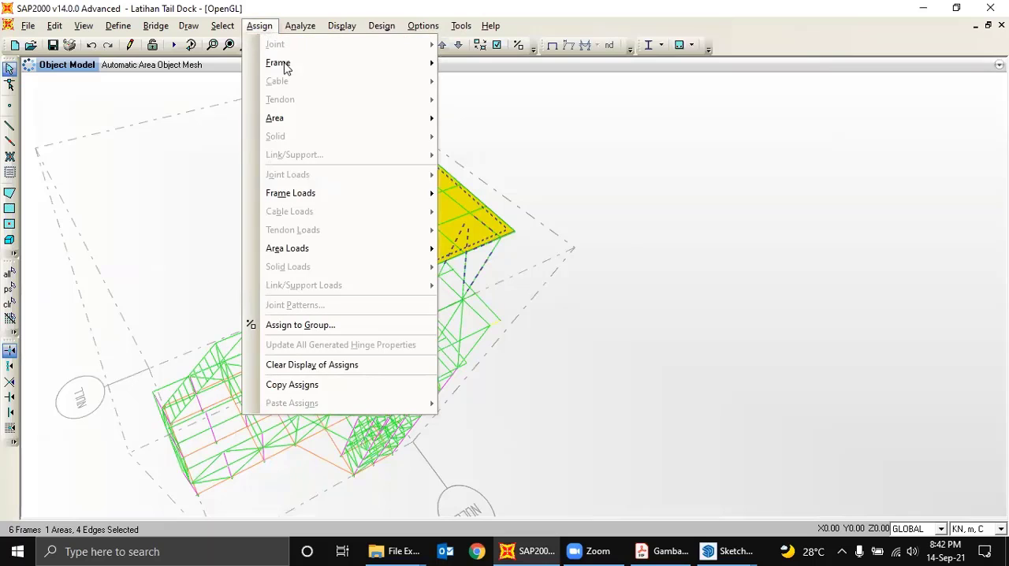
{"action": "mouse_move", "coordinate": [426, 248]}
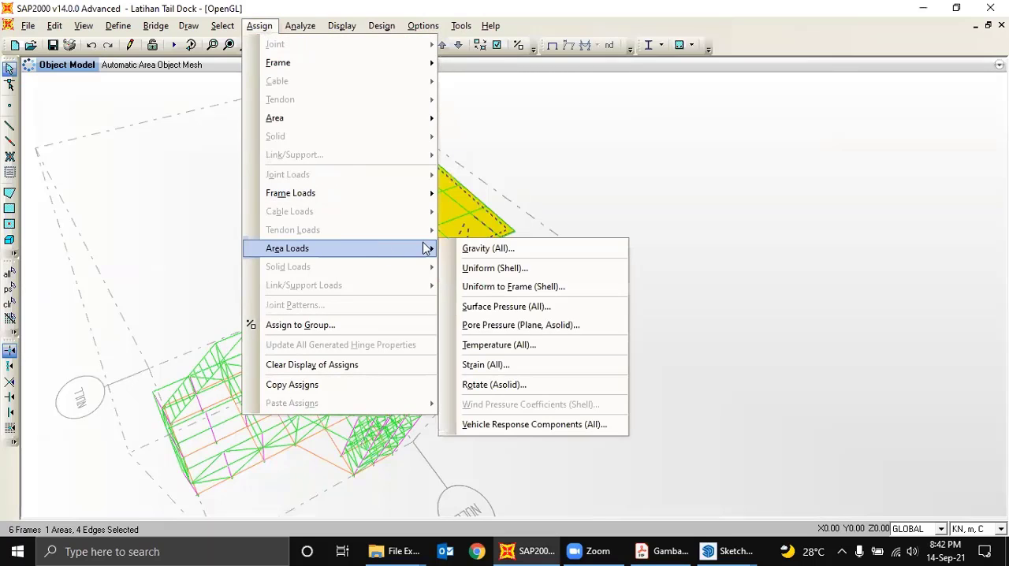
{"action": "left_click", "coordinate": [497, 267]}
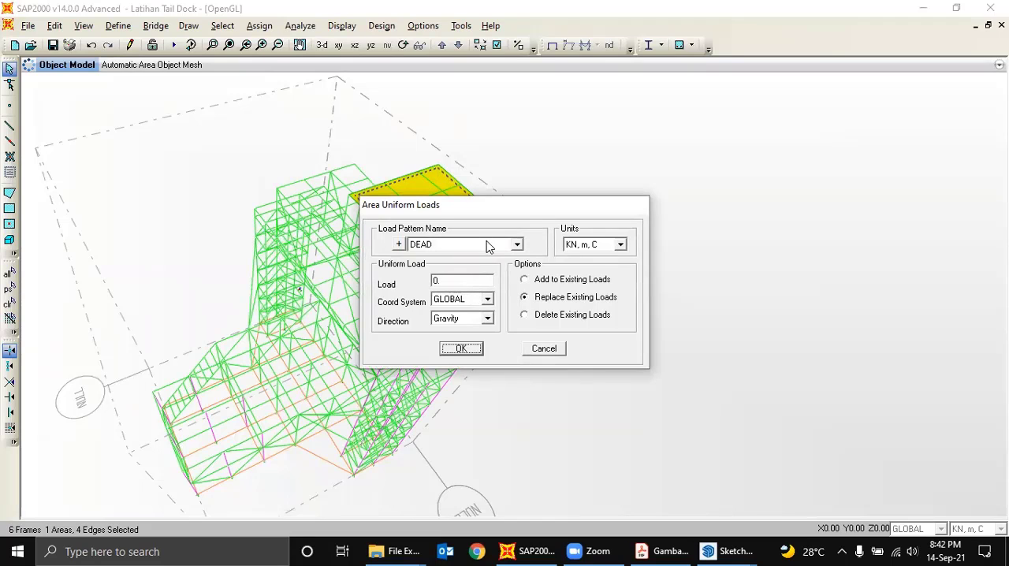
{"action": "left_click", "coordinate": [489, 247]}
{"action": "left_click", "coordinate": [441, 266]}
{"action": "left_click_drag", "start_coordinate": [443, 281], "coordinate": [421, 285]}
{"action": "type", "text": "1"}
{"action": "left_click", "coordinate": [465, 349]}
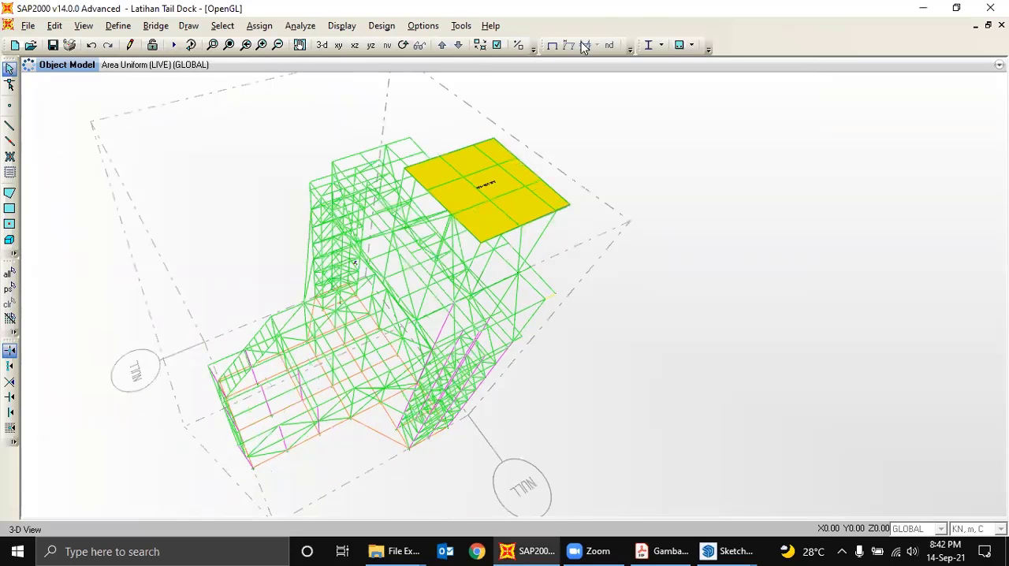
- Run the analysis for the DEAD, MODAL and LIVE load cases
{"action": "left_click", "coordinate": [403, 45]}
{"action": "left_click_drag", "start_coordinate": [621, 342], "coordinate": [584, 260]}
{"action": "left_click", "coordinate": [174, 45]}
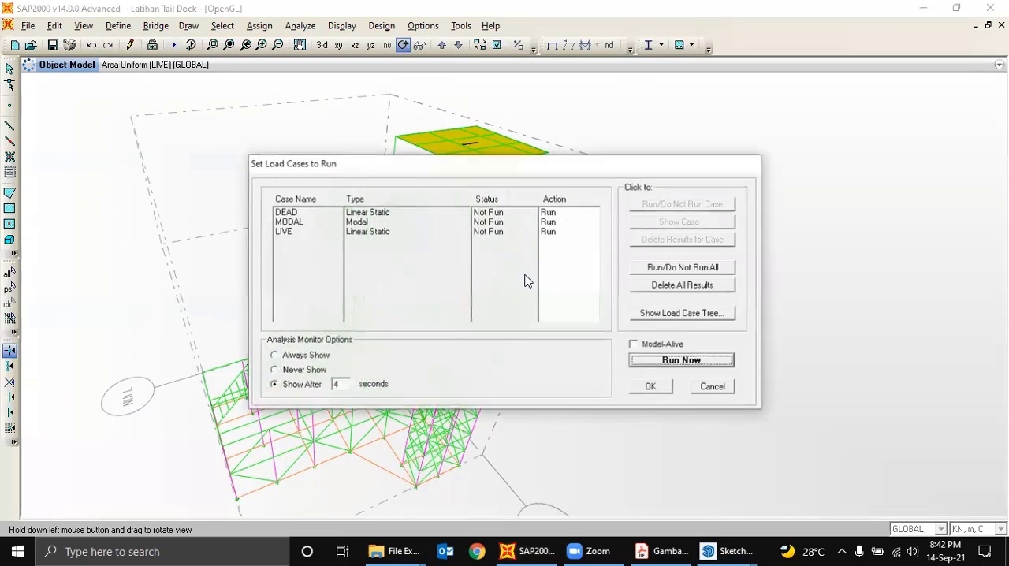
{"action": "left_click", "coordinate": [707, 364]}
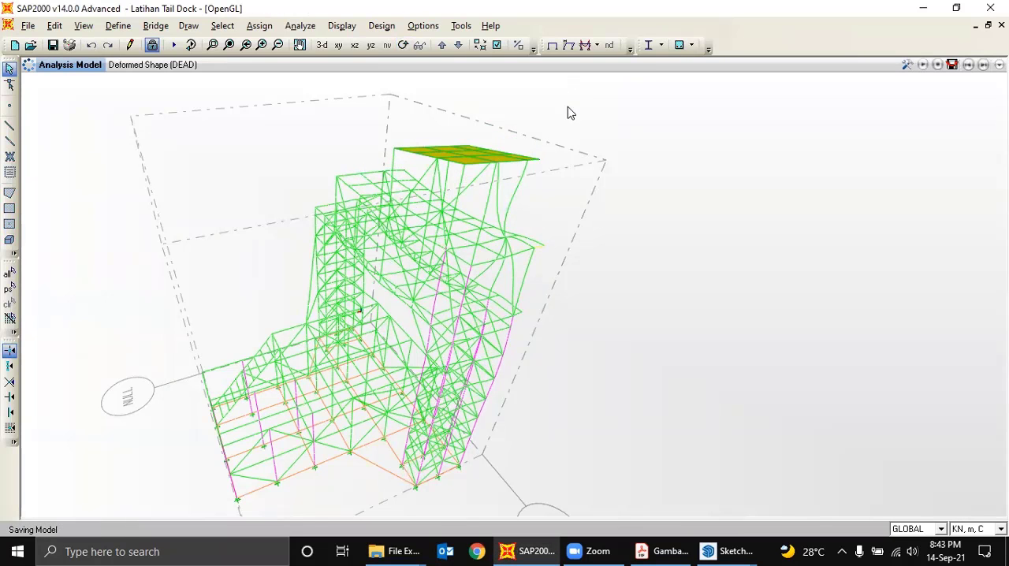
- Start the steel design check of the structure and inspect the colour-coded member ratios below the loaded deck
{"action": "left_click", "coordinate": [661, 46]}
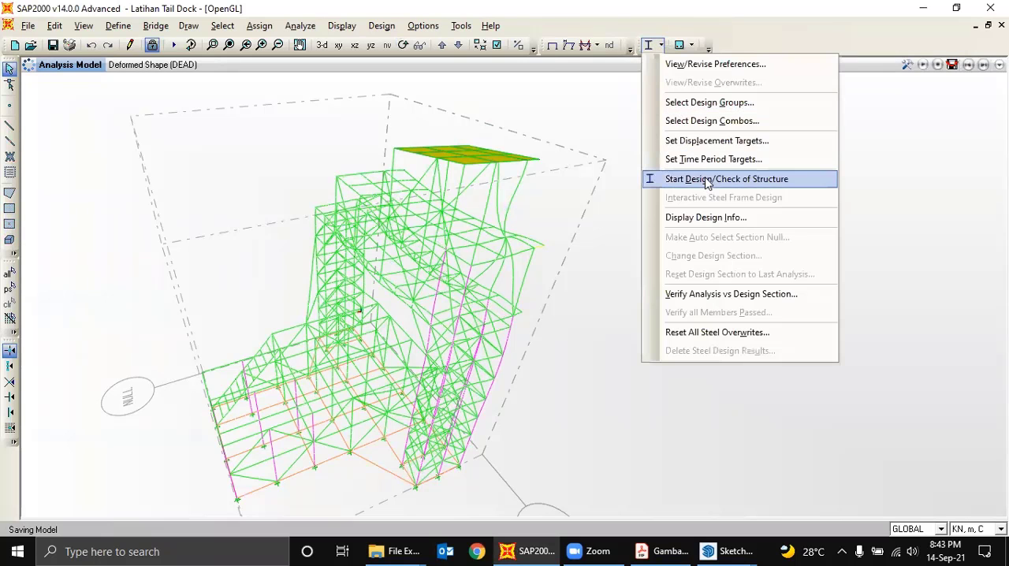
{"action": "left_click", "coordinate": [708, 180]}
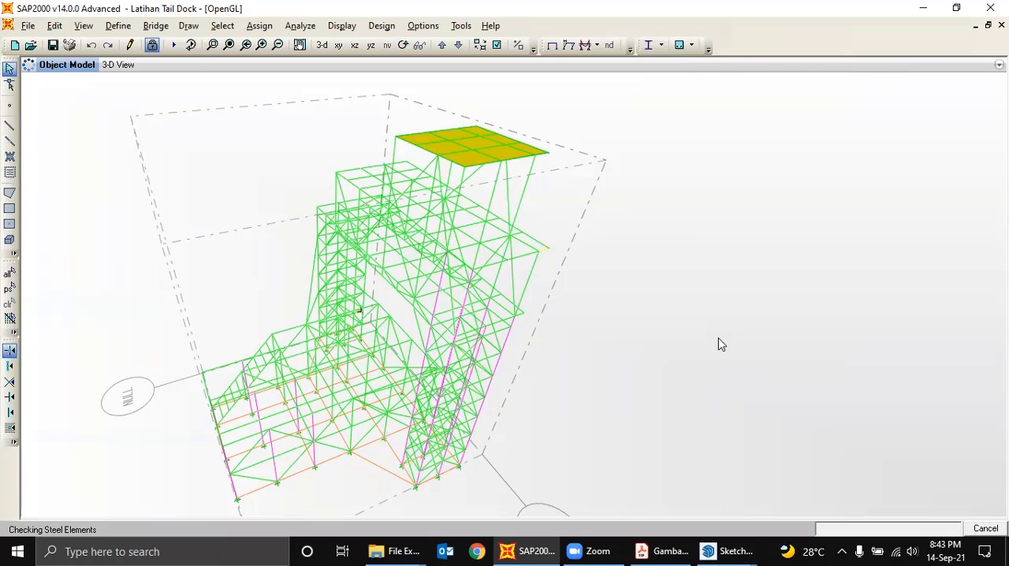
{"action": "mouse_move", "coordinate": [727, 550]}
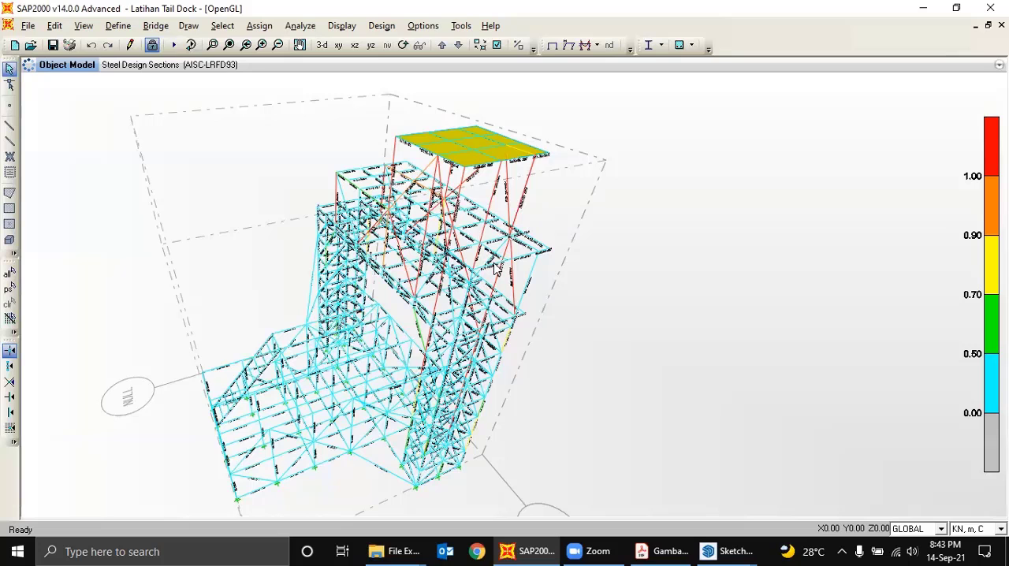
{"action": "scroll", "coordinate": [496, 268], "scroll_direction": "up", "scroll_amount": 1}
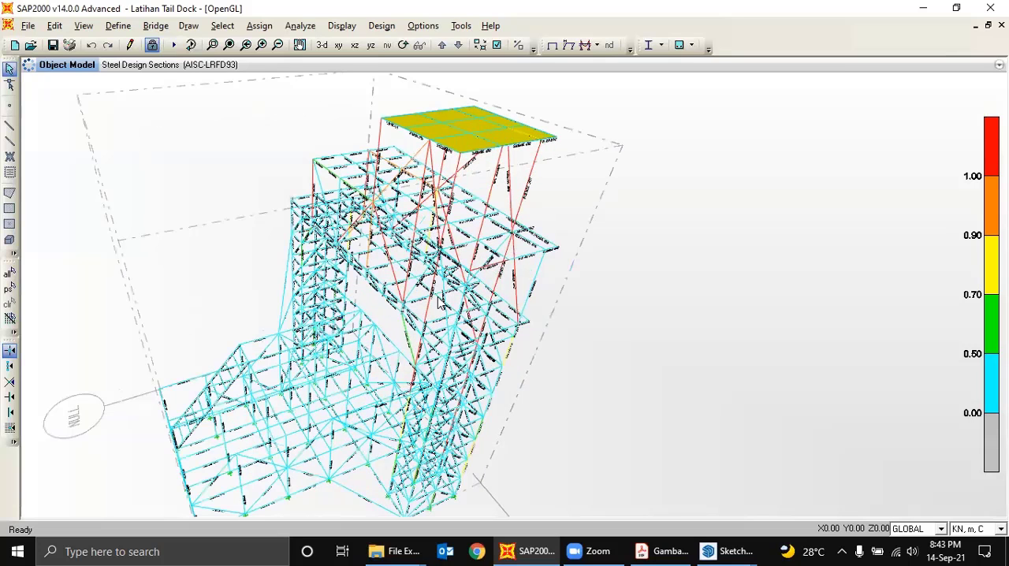
{"action": "scroll", "coordinate": [442, 325], "scroll_direction": "up", "scroll_amount": 1}
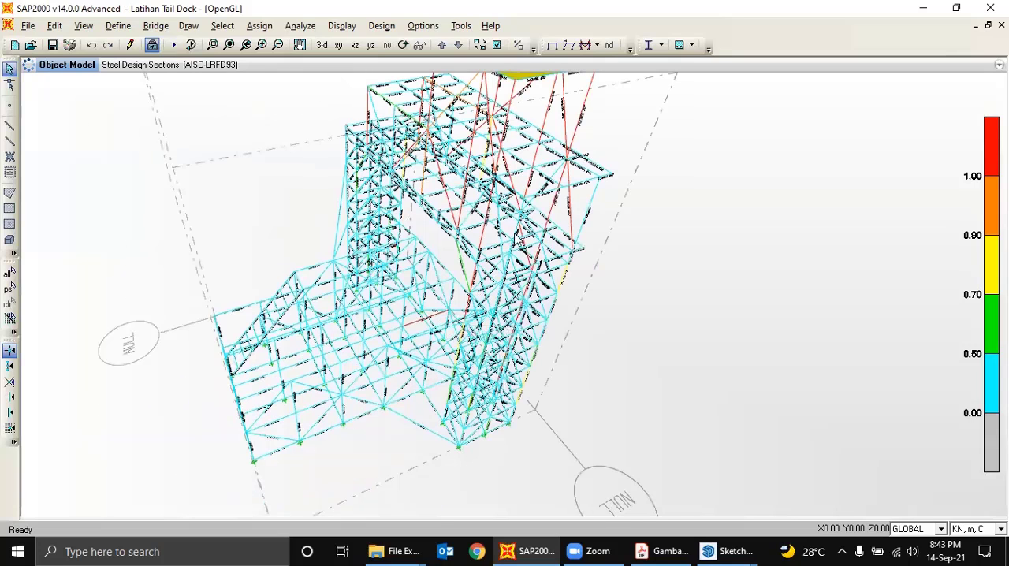
{"action": "scroll", "coordinate": [587, 149], "scroll_direction": "down", "scroll_amount": 1}
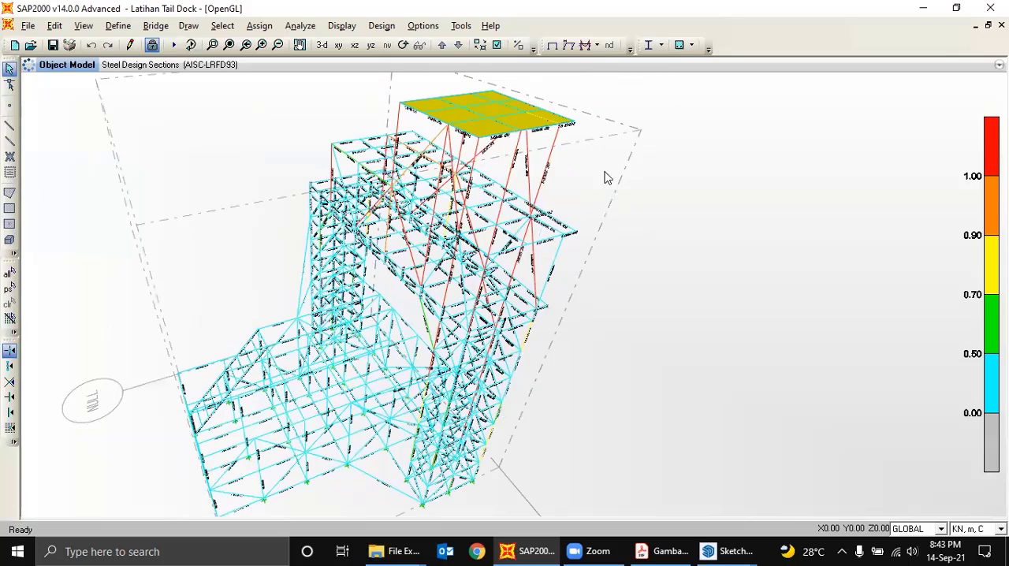
- Unlock the analysed model and confirm discarding its results
{"action": "left_click", "coordinate": [152, 45]}
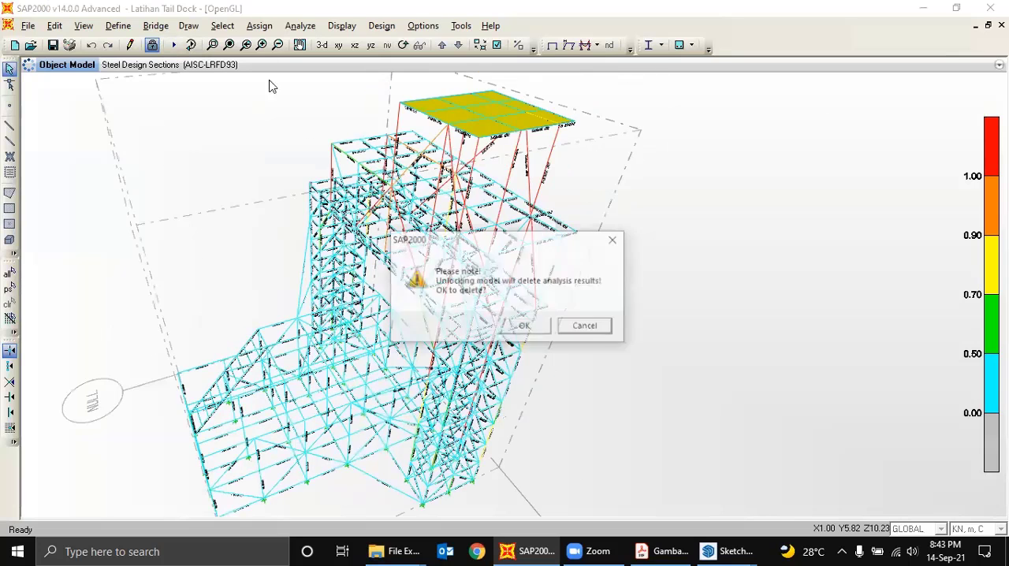
{"action": "left_click", "coordinate": [524, 326]}
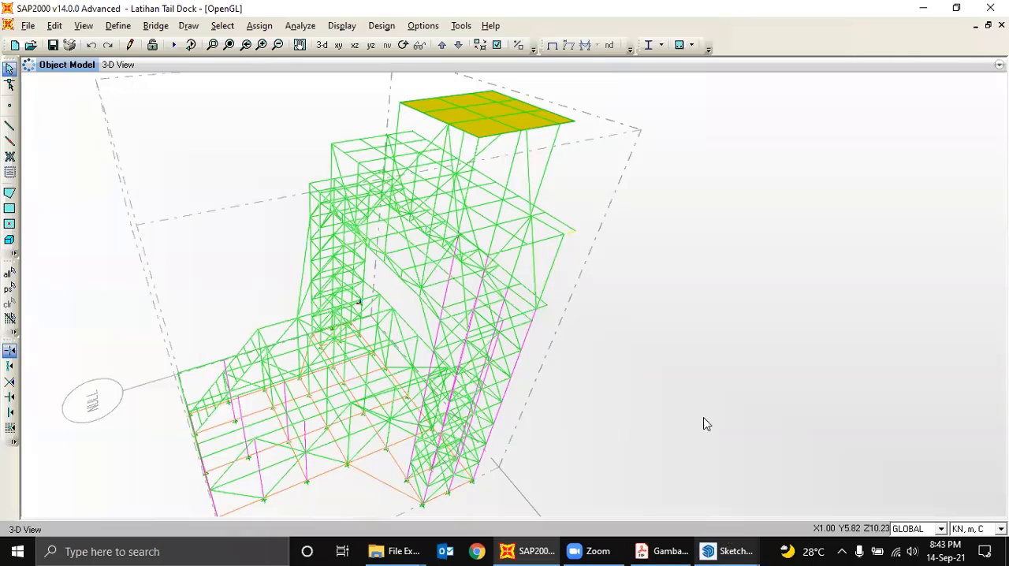
- Switch to the SketchUp tail dock model and examine the columns and bracing supporting the upper decks from several sides
{"action": "key", "text": "alt+Tab"}
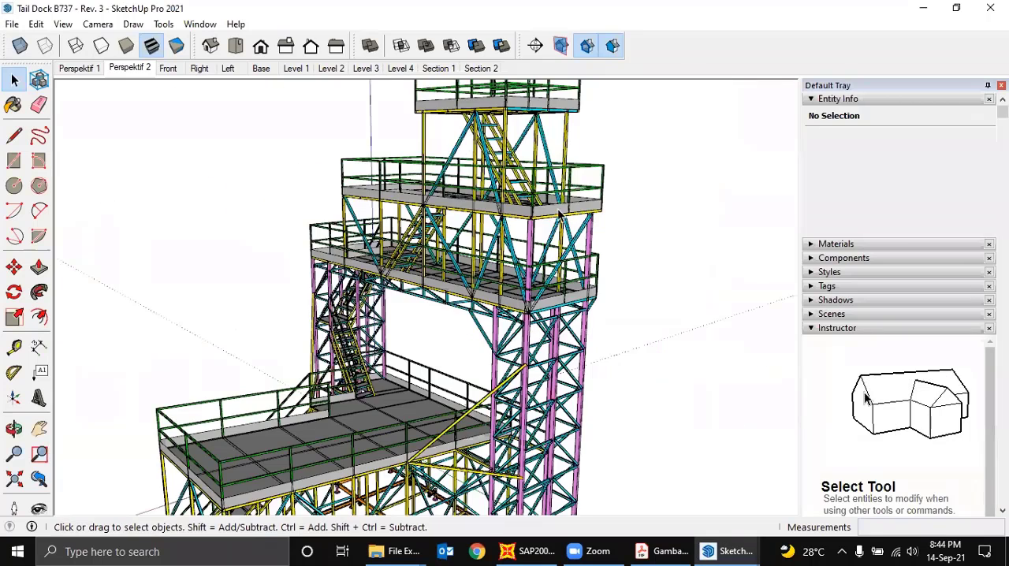
{"action": "middle_click_drag", "start_coordinate": [568, 278], "coordinate": [516, 192]}
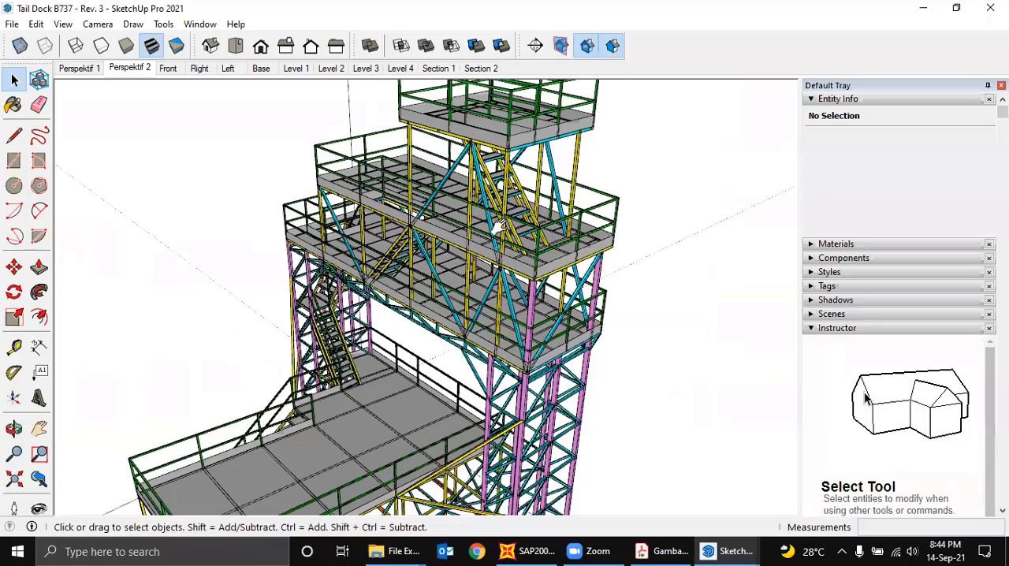
{"action": "scroll", "coordinate": [452, 259], "scroll_direction": "up", "scroll_amount": 3}
{"action": "middle_click_drag", "start_coordinate": [399, 260], "coordinate": [239, 256]}
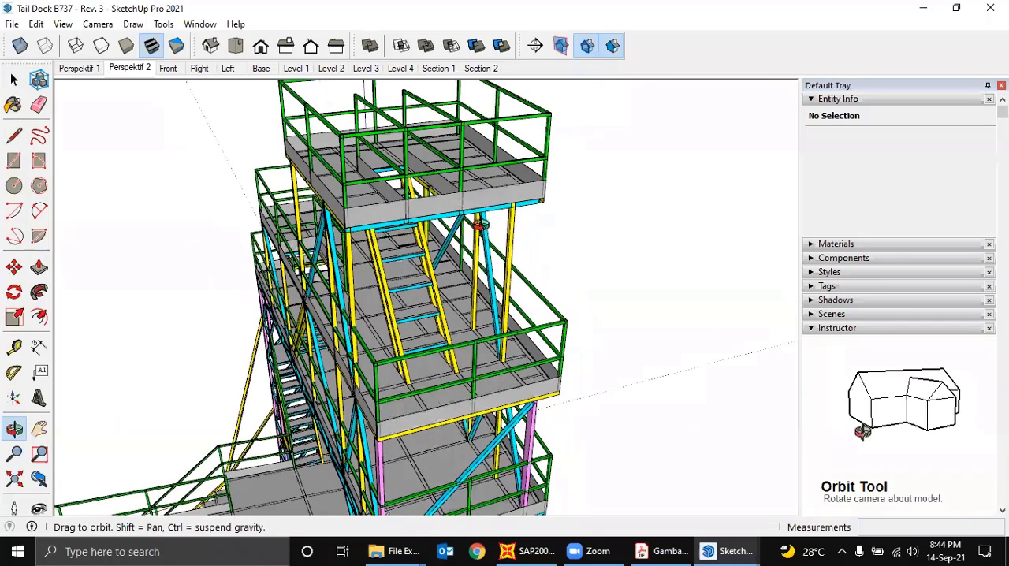
{"action": "middle_click_drag", "start_coordinate": [446, 202], "coordinate": [476, 179]}
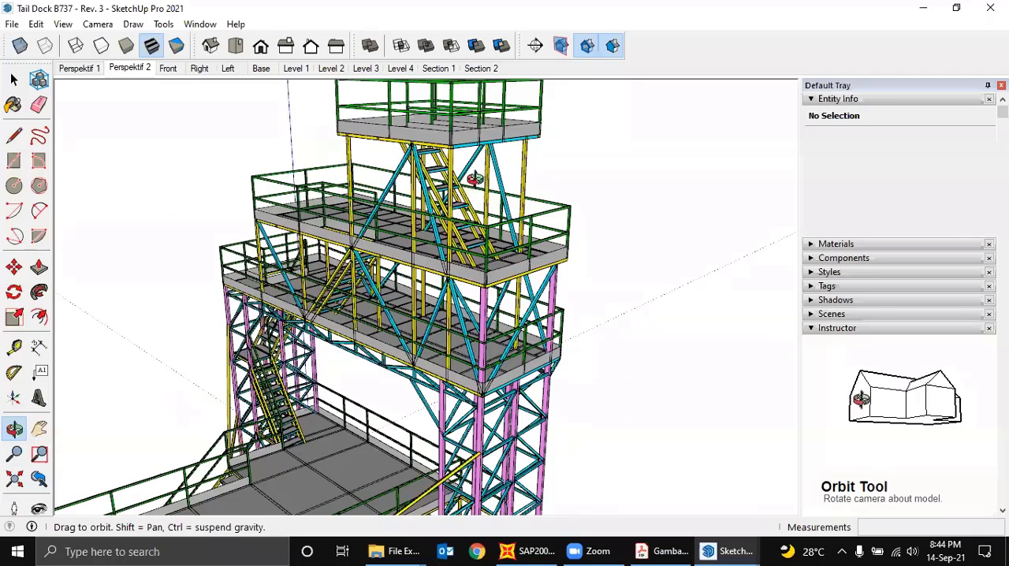
{"action": "middle_click_drag", "start_coordinate": [575, 201], "coordinate": [410, 139]}
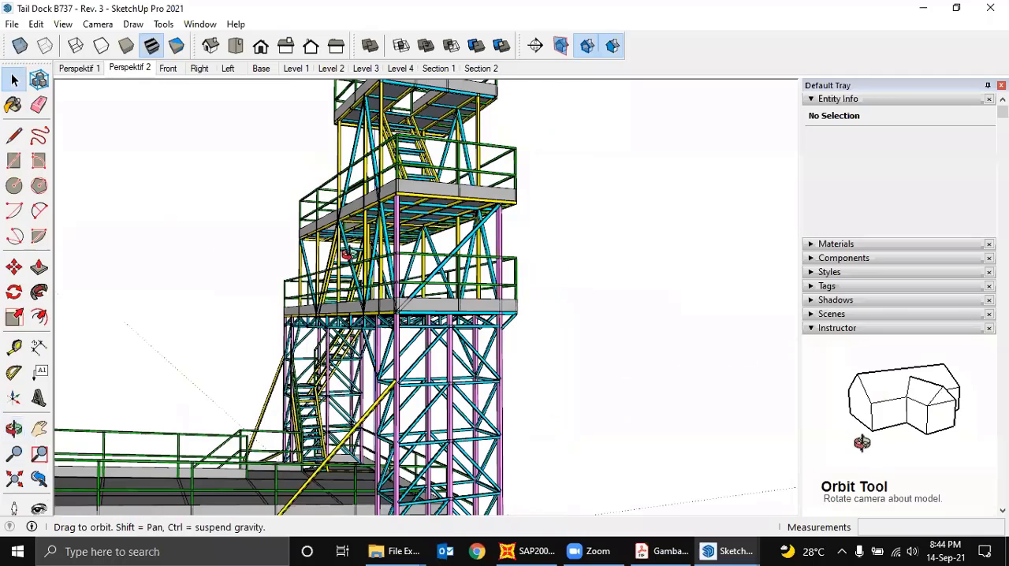
{"action": "middle_click_drag", "start_coordinate": [296, 273], "coordinate": [286, 318]}
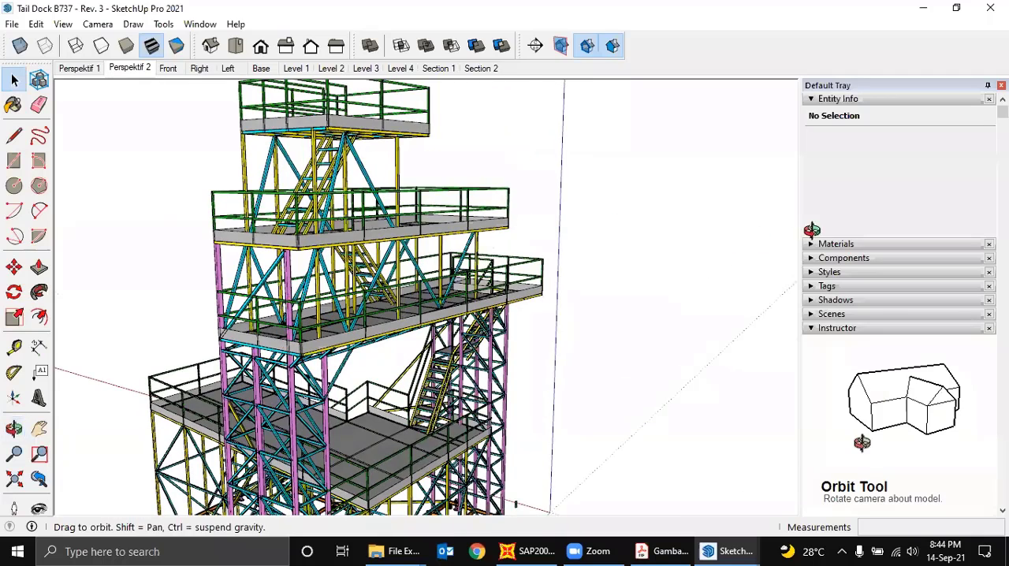
- Examine the tower columns, their lattice bracing and the diagonal braces tying them to the lower deck from several sides
{"action": "middle_click_drag", "start_coordinate": [534, 336], "coordinate": [585, 363]}
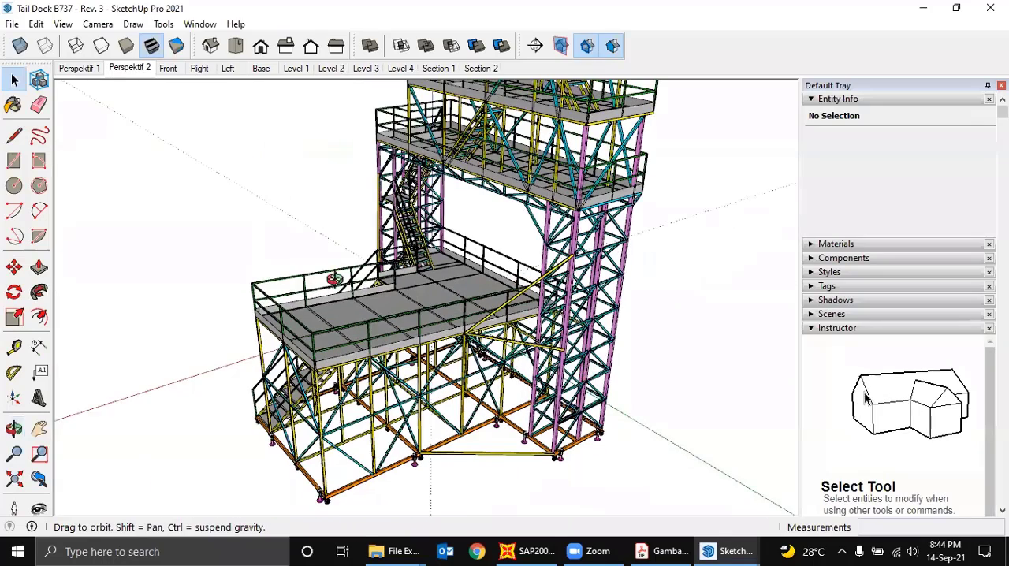
{"action": "middle_click_drag", "start_coordinate": [291, 291], "coordinate": [560, 324]}
{"action": "middle_click_drag", "start_coordinate": [397, 390], "coordinate": [394, 388]}
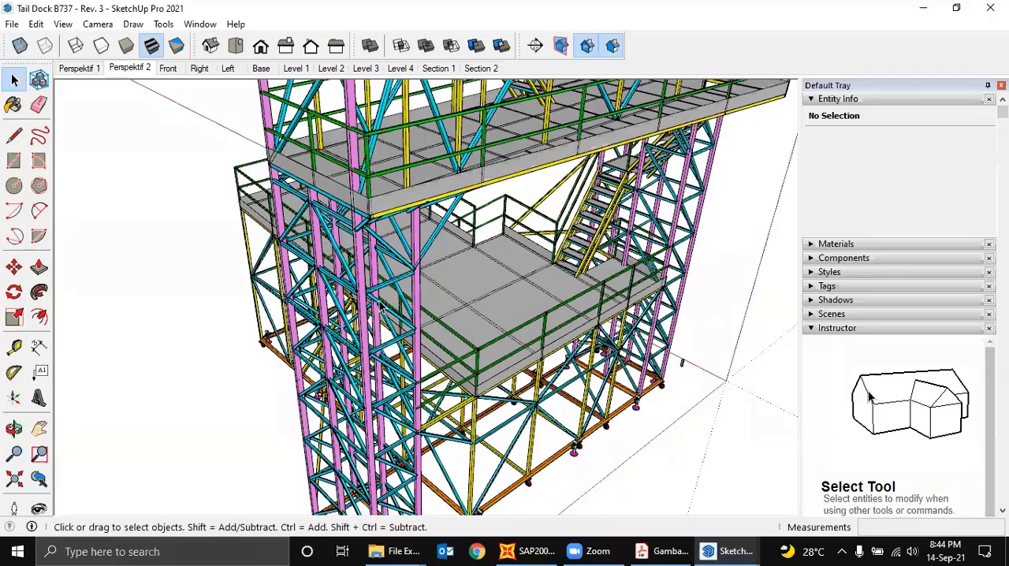
{"action": "mouse_move", "coordinate": [385, 309]}
{"action": "middle_mouse_down"}
{"action": "mouse_move", "coordinate": [385, 291]}
{"action": "mouse_move", "coordinate": [434, 280]}
{"action": "mouse_move", "coordinate": [622, 314]}
{"action": "mouse_move", "coordinate": [362, 345]}
{"action": "mouse_move", "coordinate": [481, 324]}
{"action": "middle_mouse_up"}
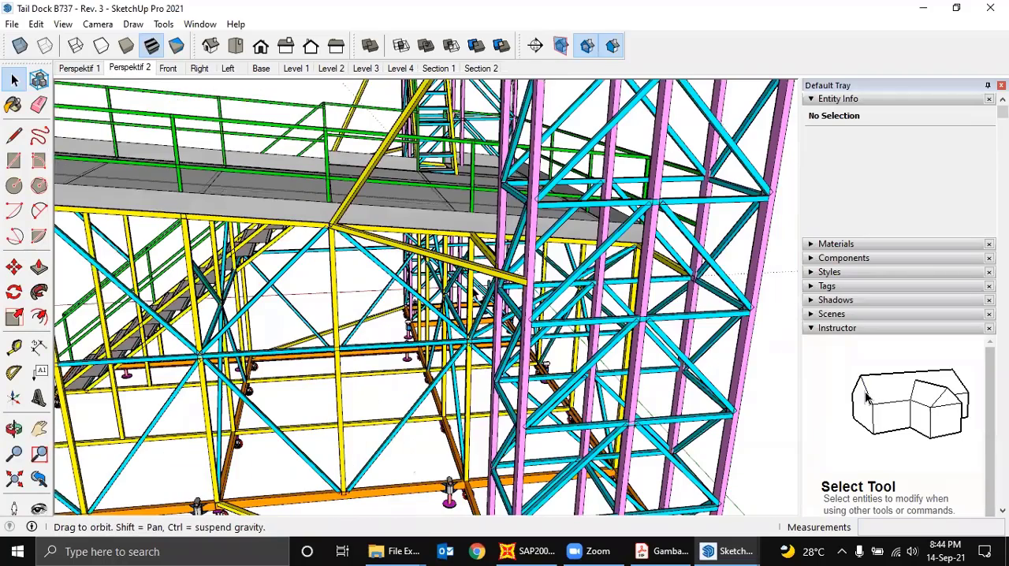
{"action": "middle_click_drag", "start_coordinate": [505, 369], "coordinate": [452, 296]}
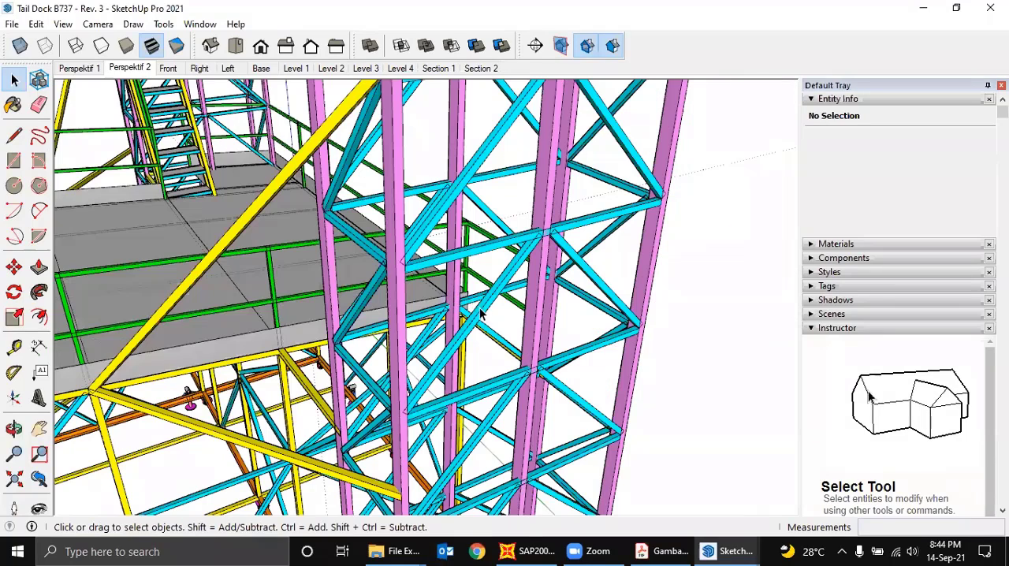
{"action": "middle_click_drag", "start_coordinate": [491, 346], "coordinate": [473, 323]}
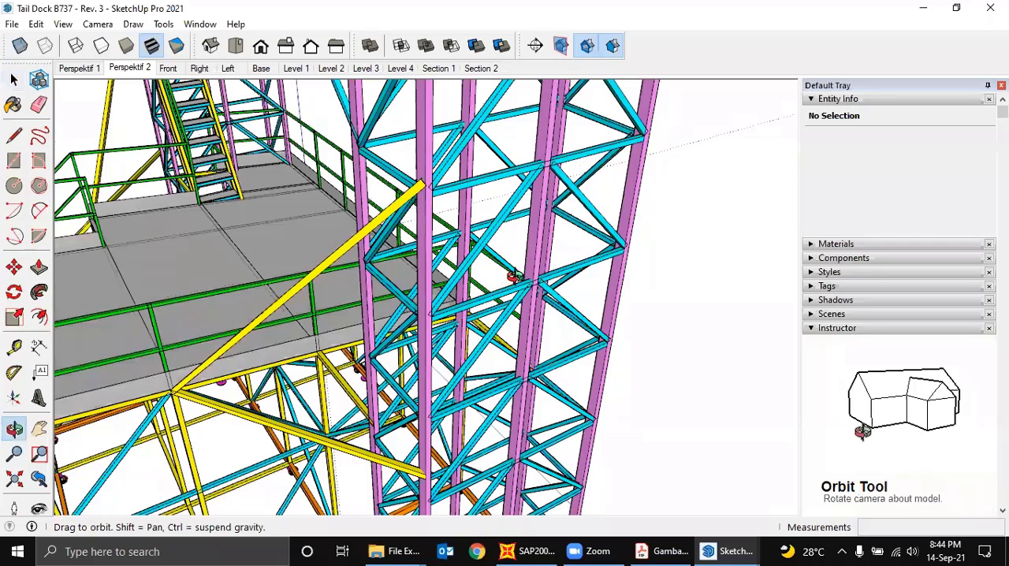
{"action": "middle_click_drag", "start_coordinate": [542, 267], "coordinate": [530, 265]}
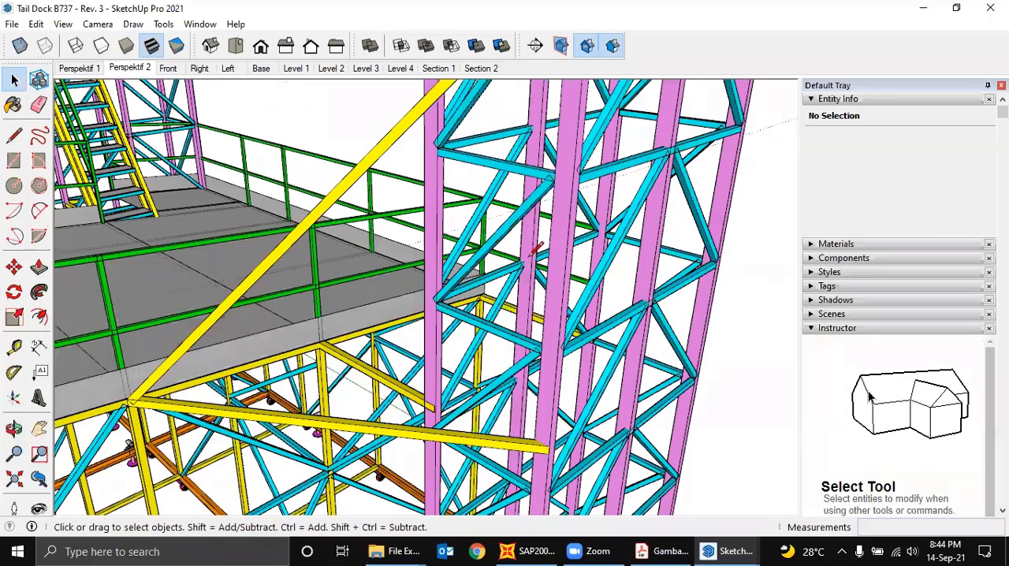
{"action": "key", "text": "l"}
{"action": "left_click", "coordinate": [532, 260]}
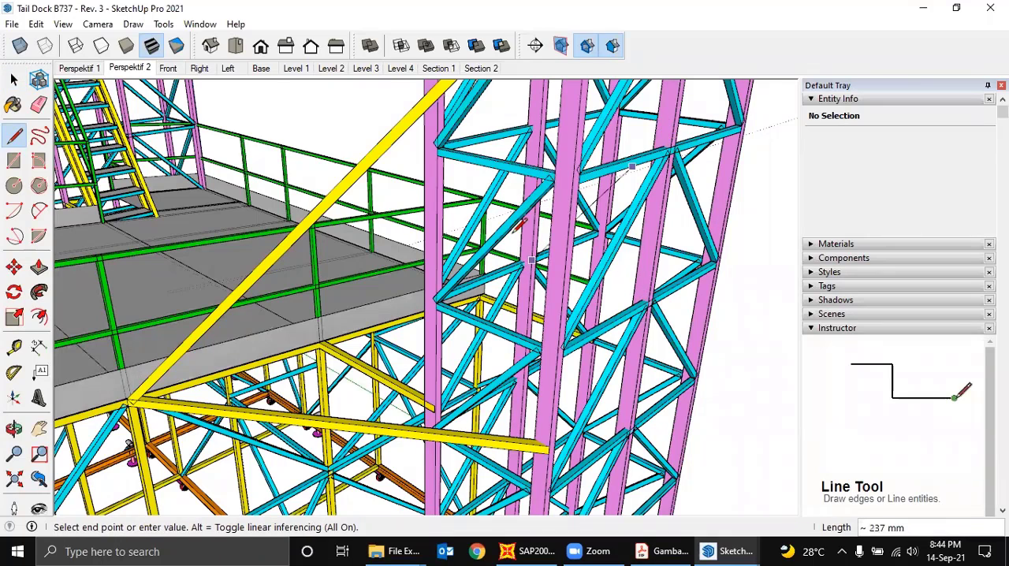
{"action": "key", "text": "space"}
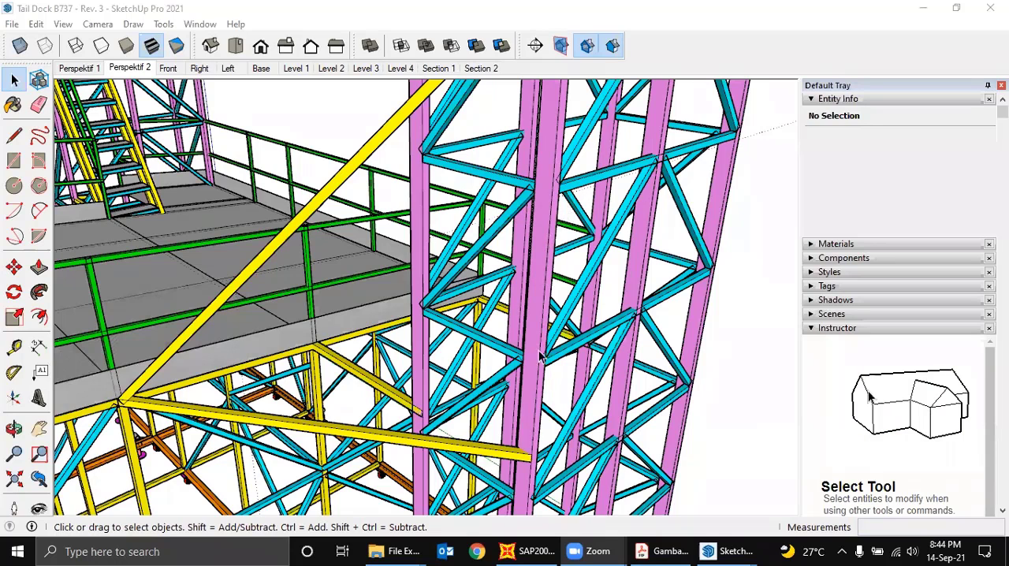
- Switch to the SAP2000 model and examine the lower platform framing and the base of the tower columns
{"action": "scroll", "coordinate": [544, 400], "scroll_direction": "down", "scroll_amount": 5}
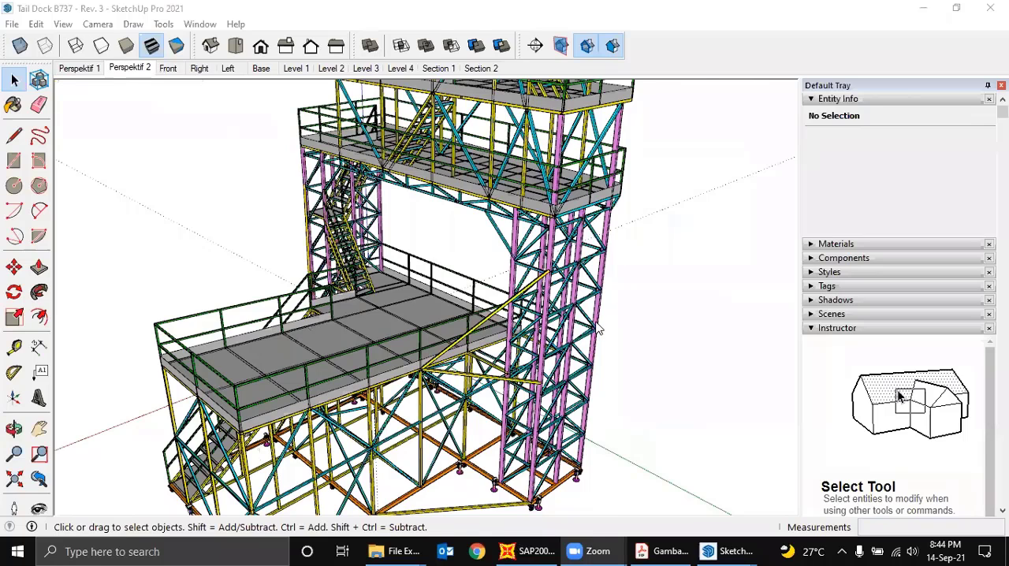
{"action": "key", "text": "alt+Tab"}
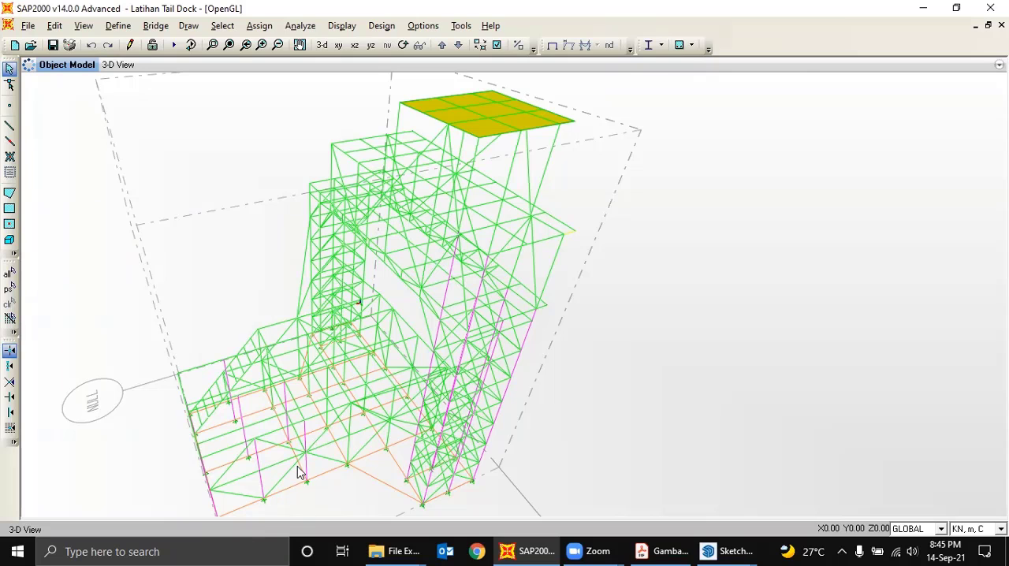
{"action": "scroll", "coordinate": [333, 466], "scroll_direction": "up", "scroll_amount": 1}
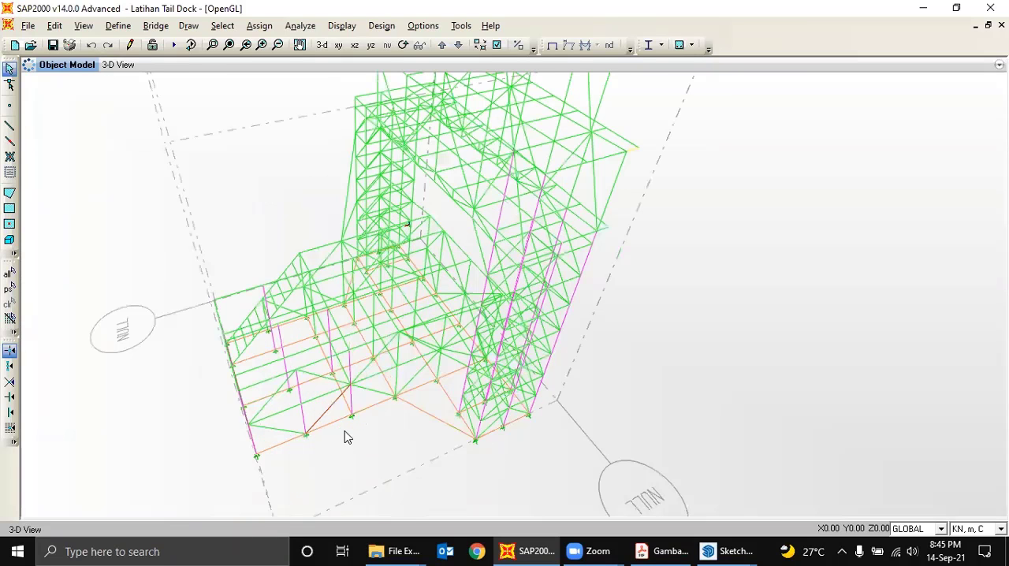
{"action": "scroll", "coordinate": [350, 418], "scroll_direction": "up", "scroll_amount": 2}
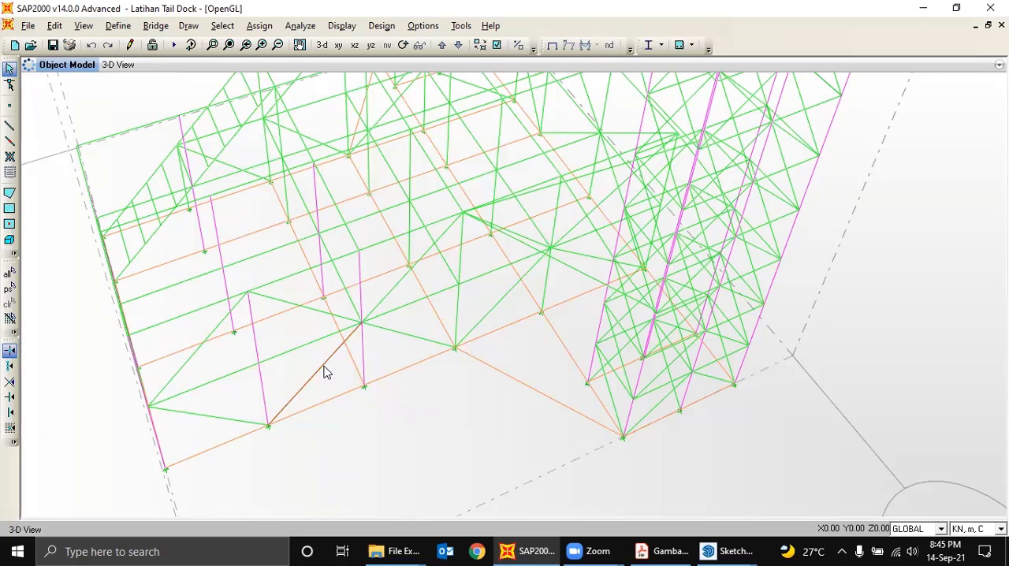
{"action": "scroll", "coordinate": [330, 372], "scroll_direction": "down", "scroll_amount": 1}
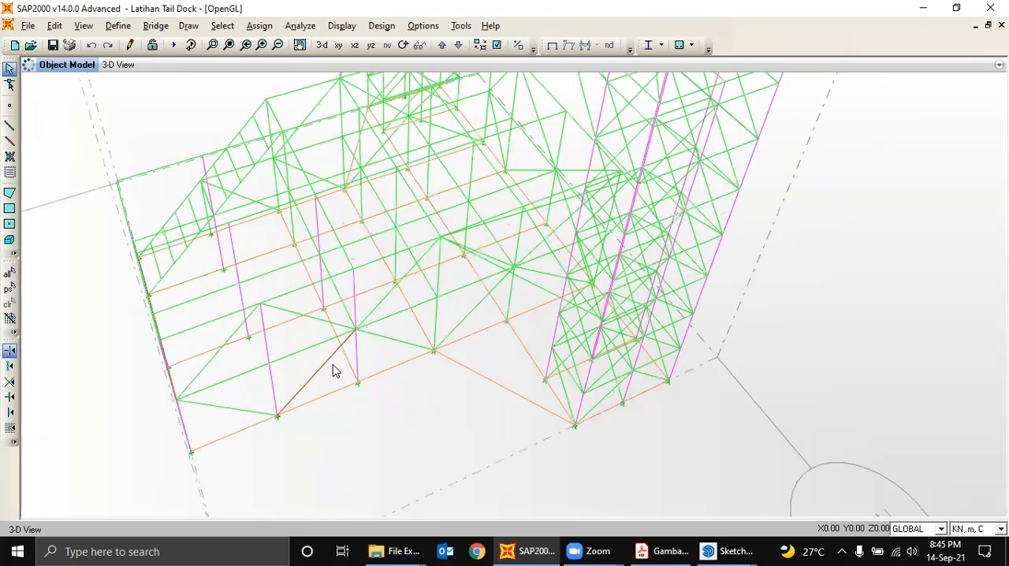
{"action": "scroll", "coordinate": [385, 365], "scroll_direction": "down", "scroll_amount": 1}
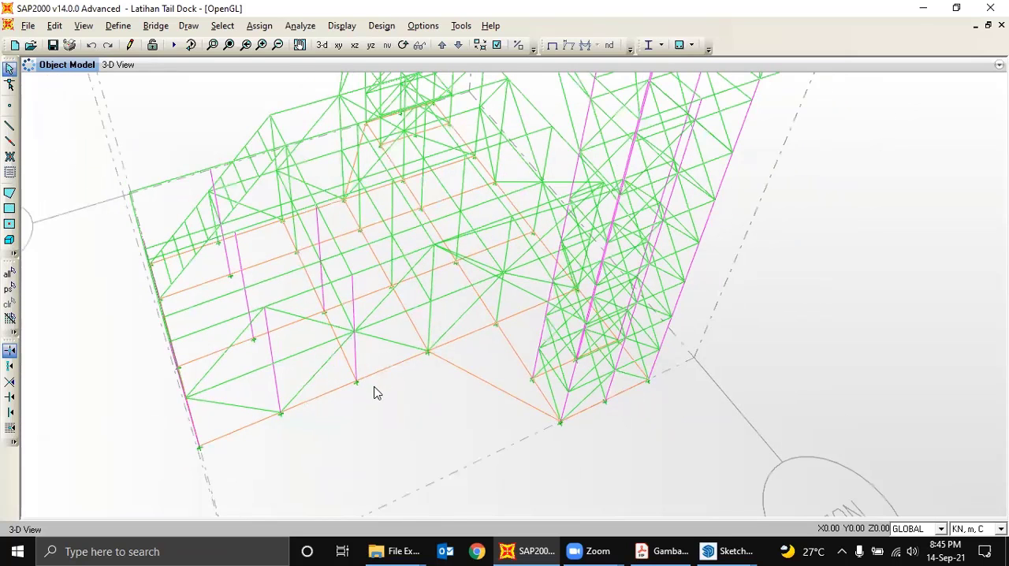
{"action": "middle_click_drag", "start_coordinate": [376, 393], "coordinate": [372, 408]}
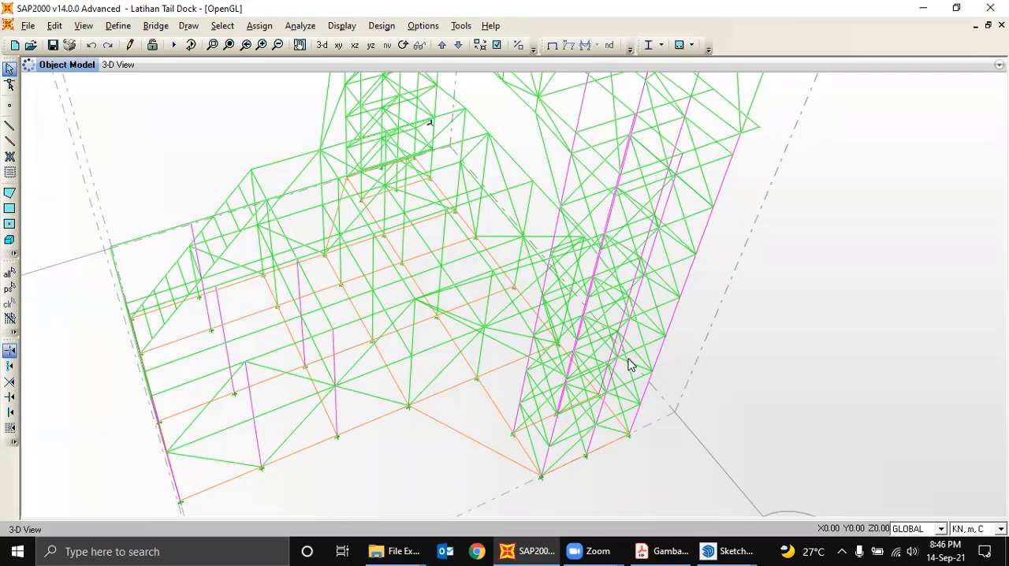
{"action": "middle_click_drag", "start_coordinate": [630, 359], "coordinate": [602, 375]}
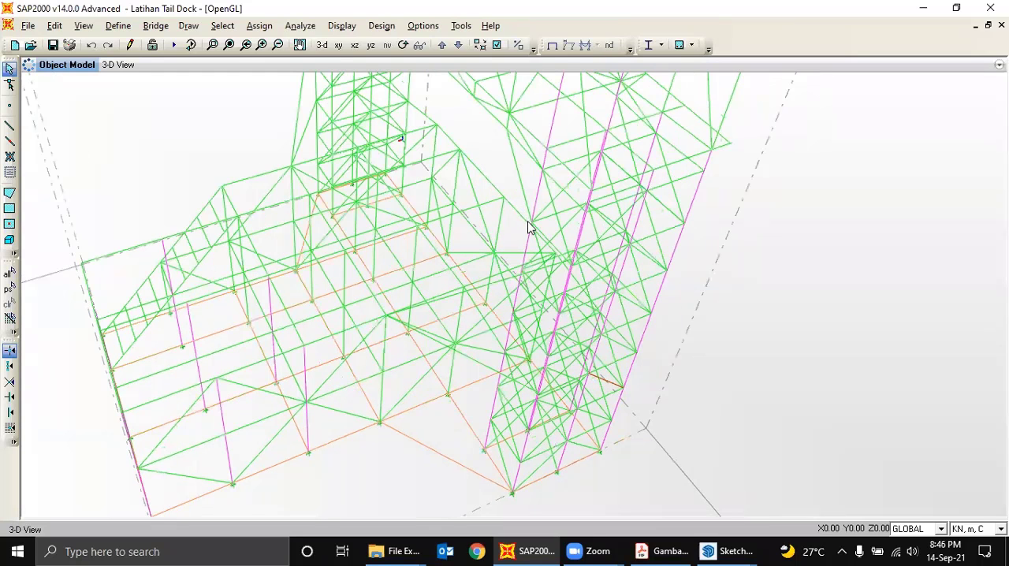
{"action": "scroll", "coordinate": [530, 236], "scroll_direction": "down", "scroll_amount": 1}
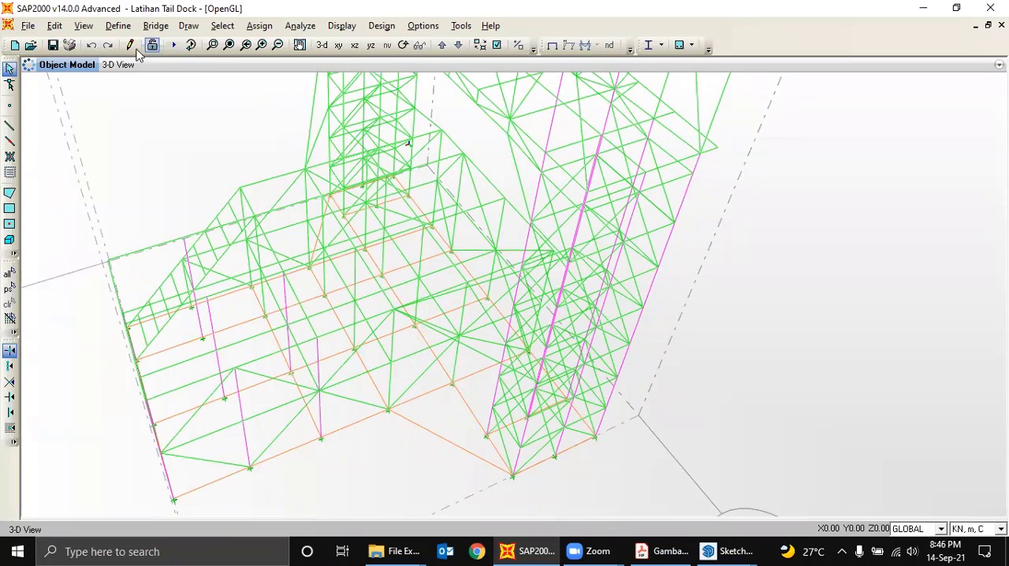
- Rotate the SAP2000 frame model to examine both towers, the lower platform and the plated top deck from several sides
{"action": "left_click", "coordinate": [406, 46]}
{"action": "left_click_drag", "start_coordinate": [779, 216], "coordinate": [648, 222]}
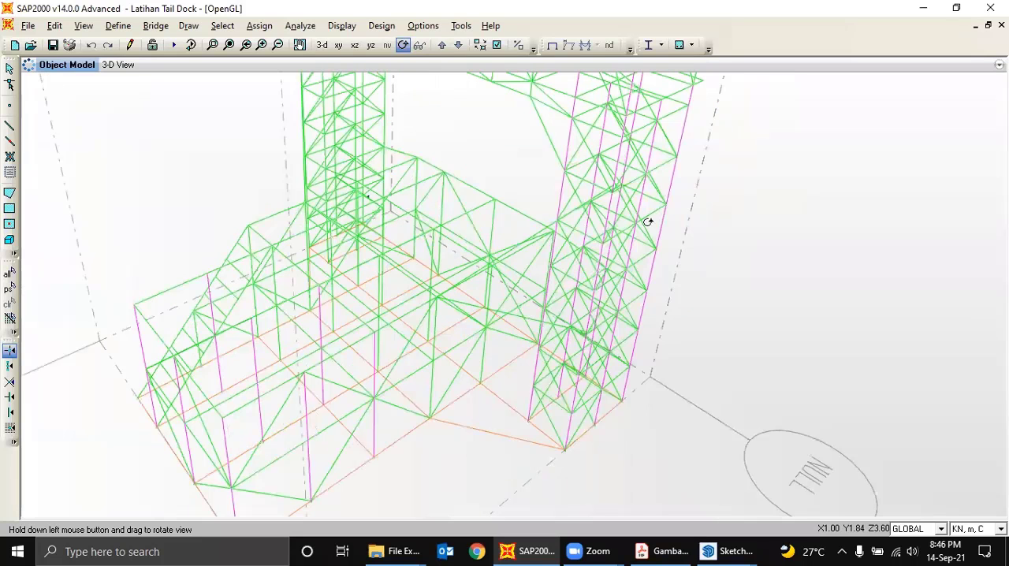
{"action": "left_click_drag", "start_coordinate": [717, 220], "coordinate": [449, 192]}
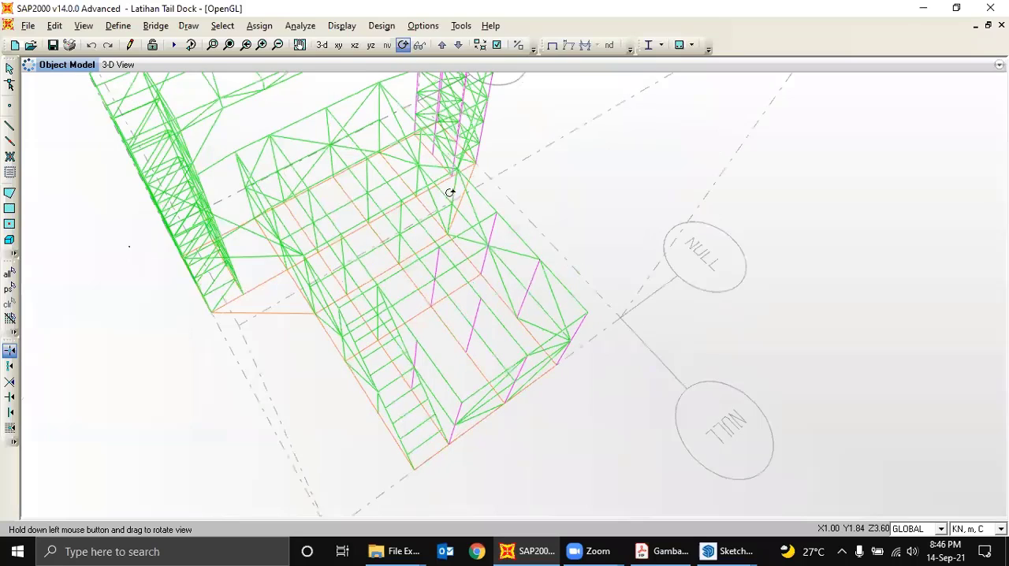
{"action": "left_click_drag", "start_coordinate": [626, 240], "coordinate": [649, 164]}
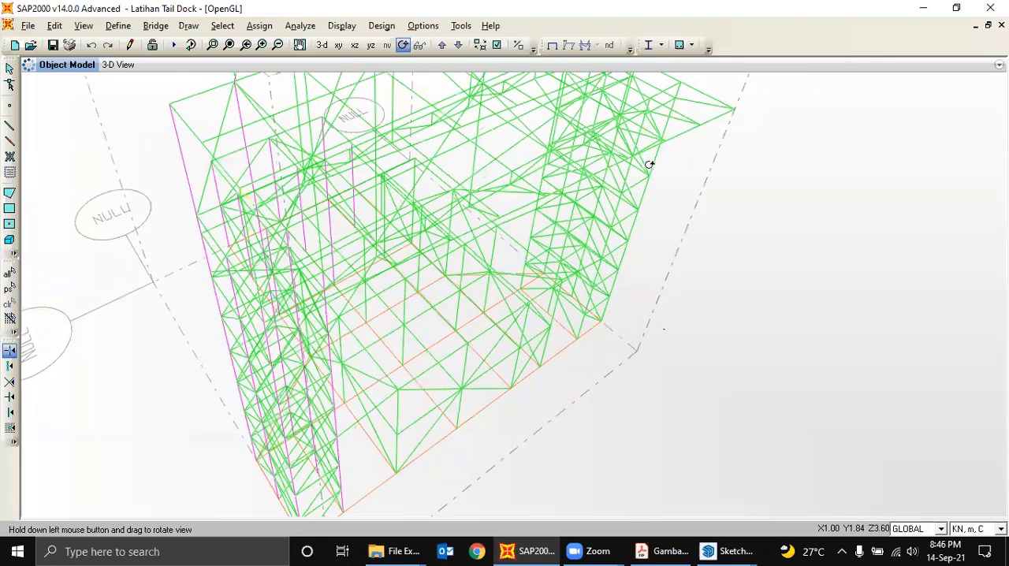
{"action": "left_click_drag", "start_coordinate": [649, 202], "coordinate": [738, 185]}
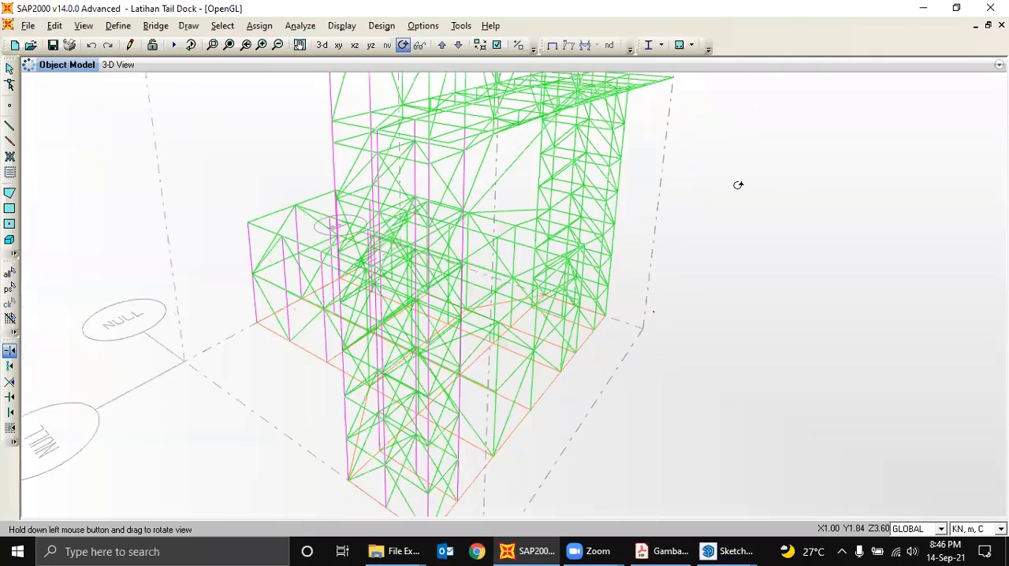
{"action": "left_click_drag", "start_coordinate": [833, 180], "coordinate": [843, 193]}
{"action": "left_click_drag", "start_coordinate": [696, 210], "coordinate": [730, 233]}
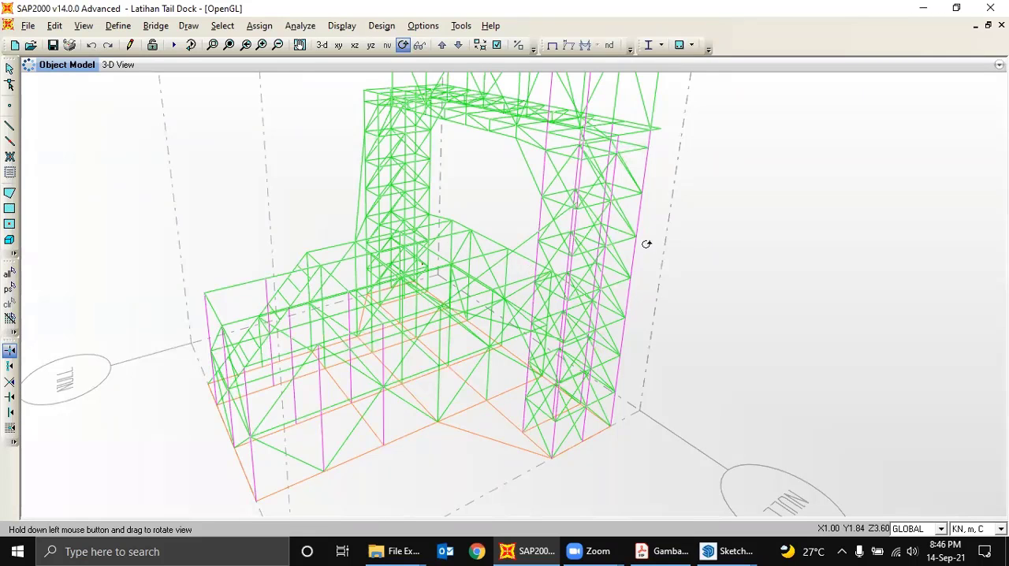
{"action": "left_click_drag", "start_coordinate": [656, 235], "coordinate": [633, 199]}
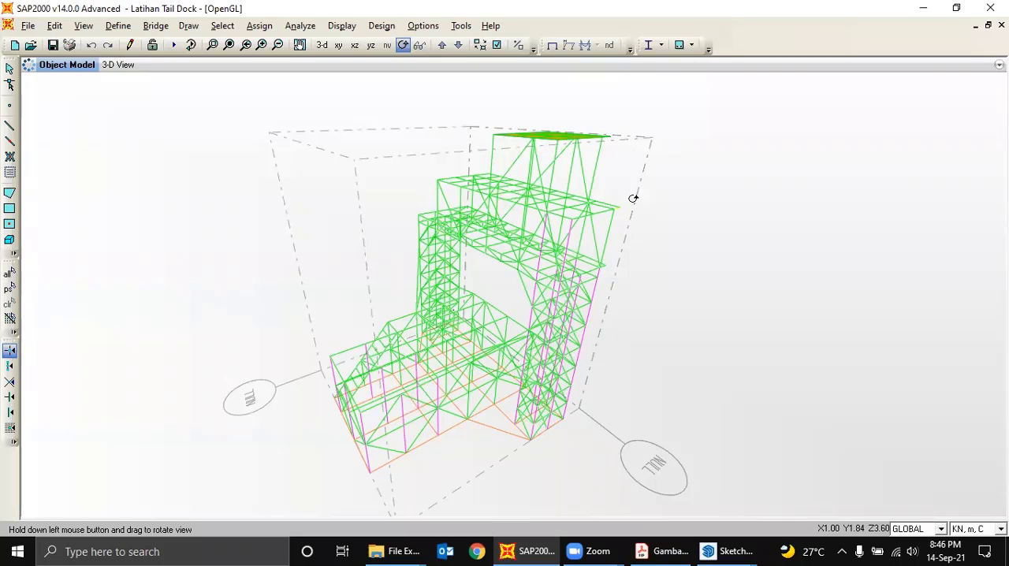
{"action": "left_click_drag", "start_coordinate": [633, 198], "coordinate": [589, 177]}
{"action": "scroll", "coordinate": [575, 188], "scroll_direction": "up", "scroll_amount": 3}
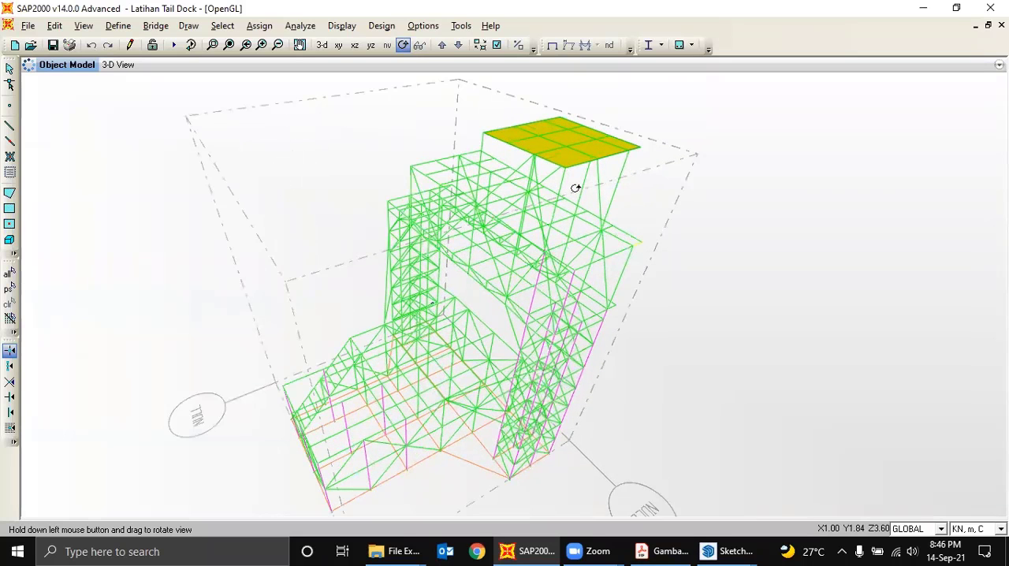
{"action": "scroll", "coordinate": [576, 188], "scroll_direction": "down", "scroll_amount": 2}
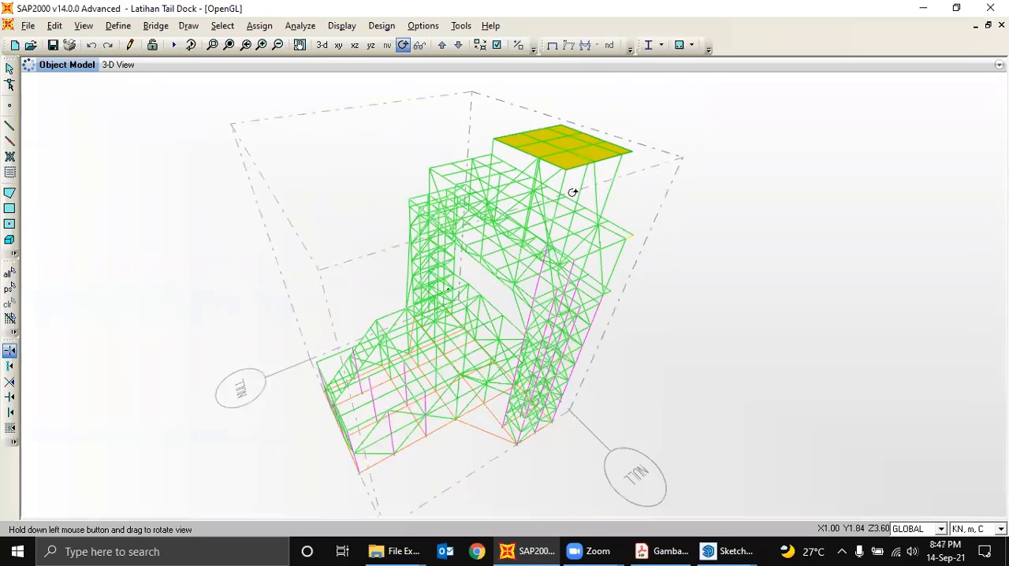
{"action": "left_click_drag", "start_coordinate": [545, 221], "coordinate": [523, 205]}
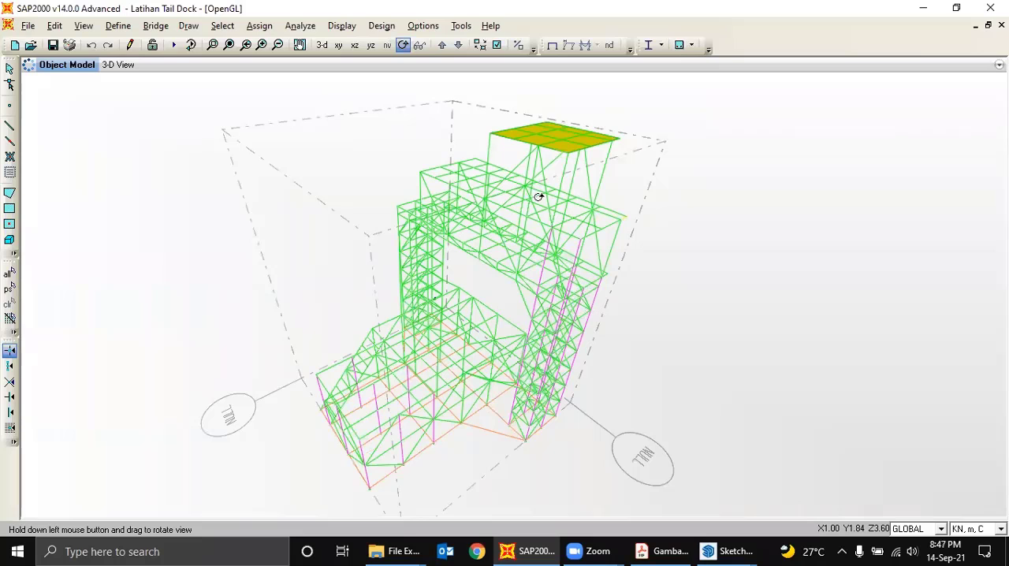
{"action": "left_click_drag", "start_coordinate": [536, 202], "coordinate": [524, 200]}
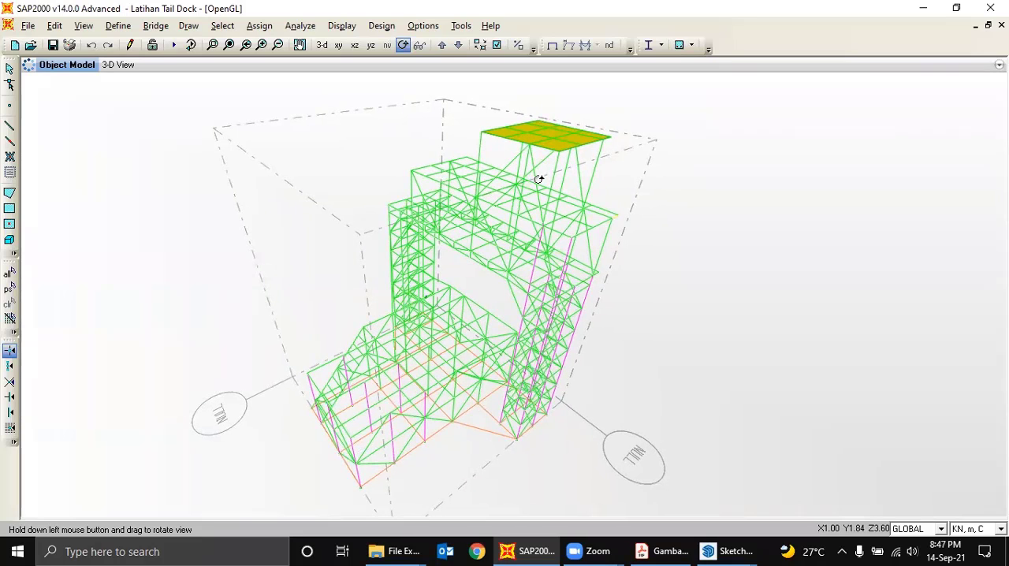
{"action": "left_click", "coordinate": [9, 69]}
{"action": "right_click", "coordinate": [413, 231]}
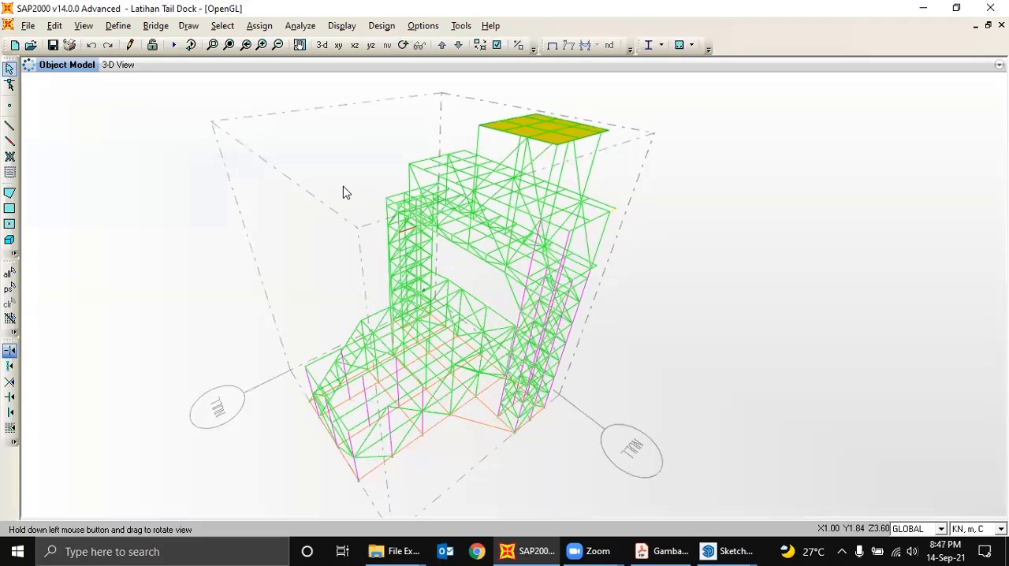
{"action": "left_click_drag", "start_coordinate": [332, 178], "coordinate": [414, 245]}
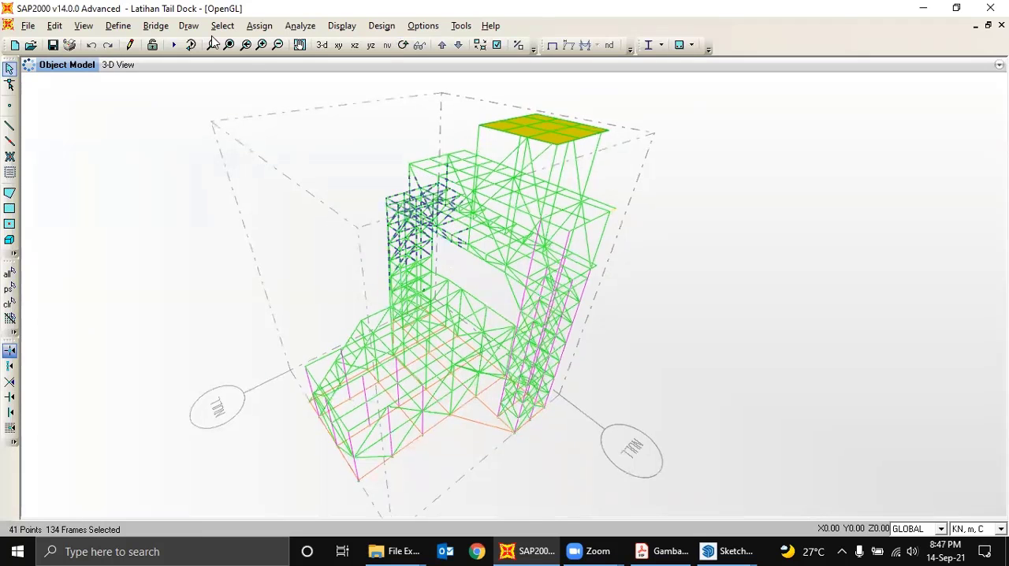
{"action": "left_click", "coordinate": [259, 25]}
{"action": "mouse_move", "coordinate": [298, 69]}
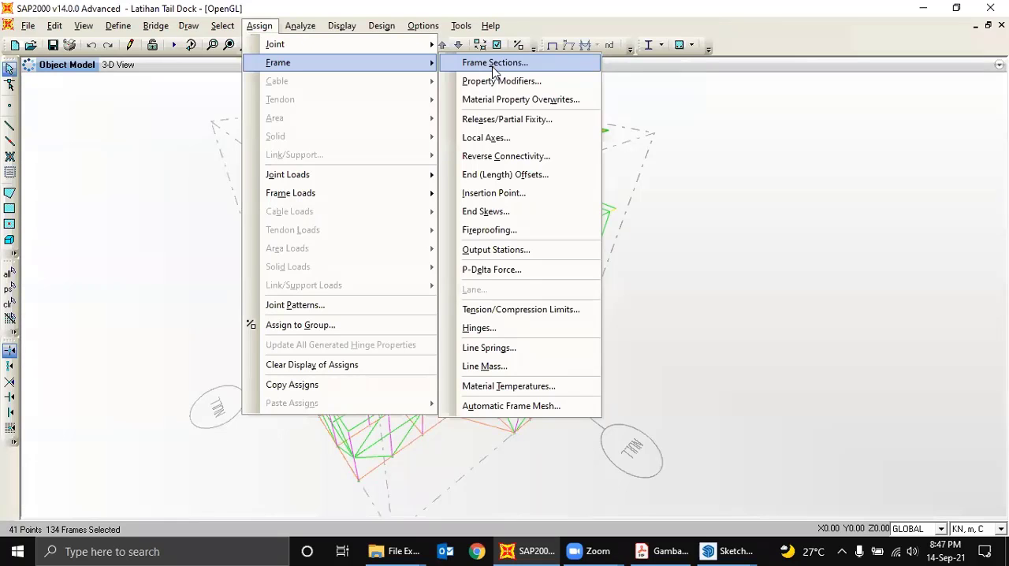
{"action": "left_click_drag", "start_coordinate": [689, 121], "coordinate": [710, 176]}
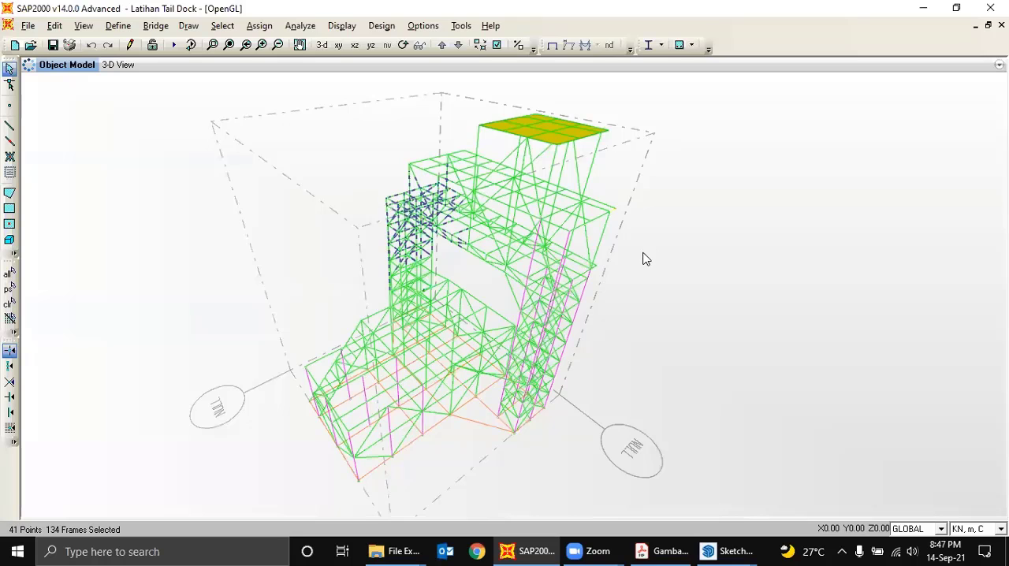
{"action": "key", "text": "ctrl+q"}
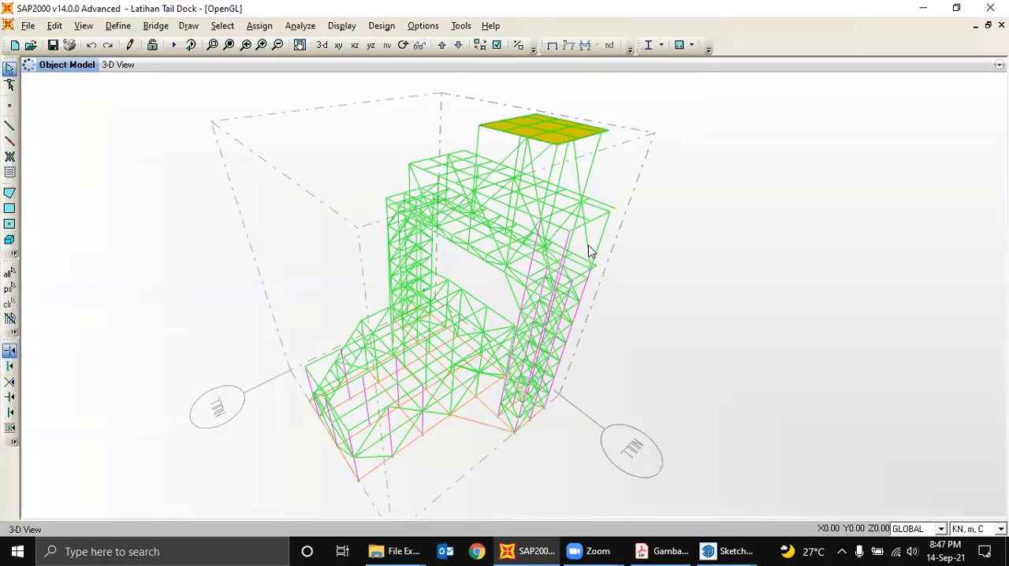
- Open the definition of the Pelat 3 mm area section and review its shell type, material and thickness settings
{"action": "scroll", "coordinate": [586, 248], "scroll_direction": "up", "scroll_amount": 1}
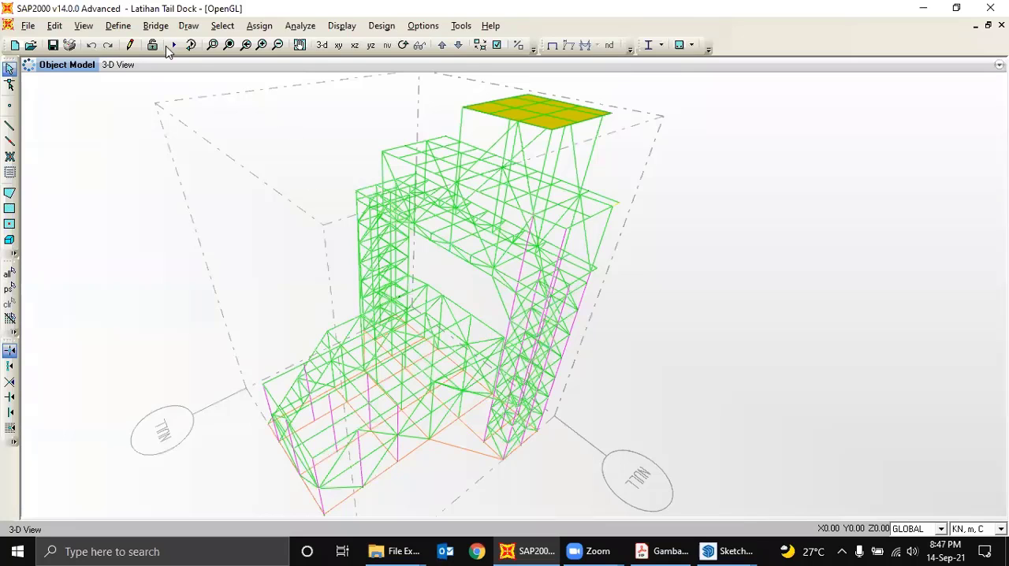
{"action": "left_click", "coordinate": [120, 25]}
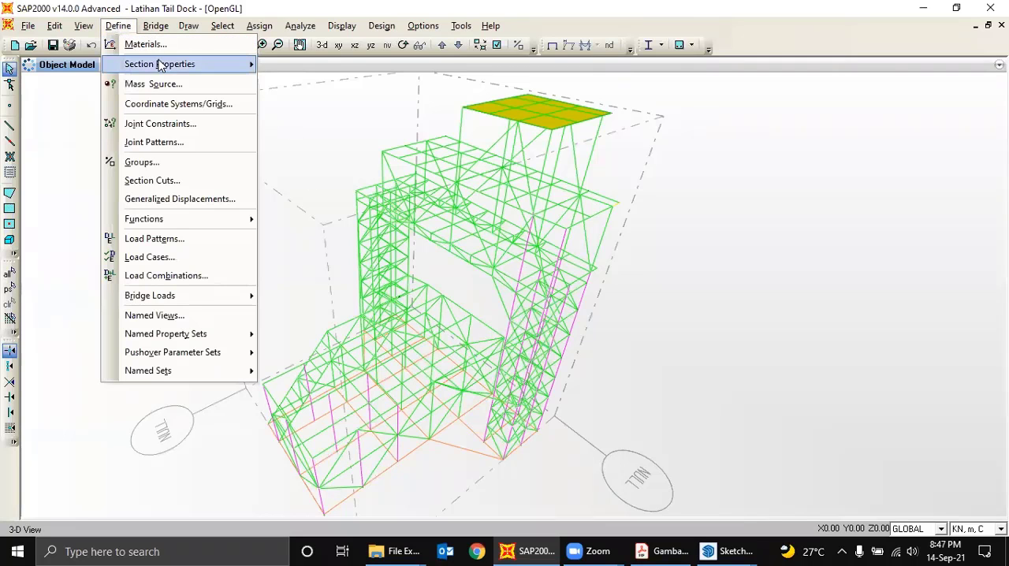
{"action": "mouse_move", "coordinate": [160, 65]}
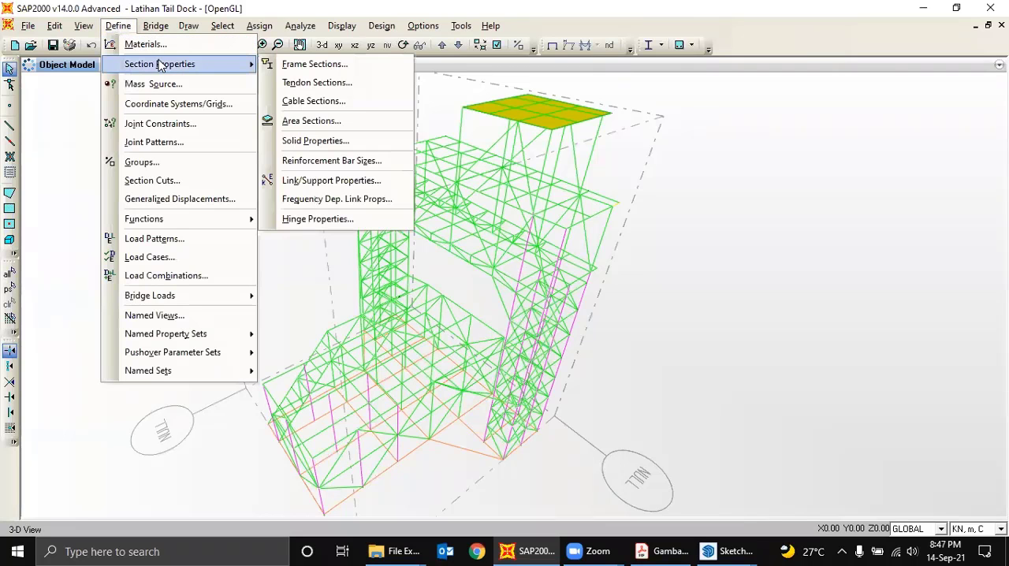
{"action": "left_click", "coordinate": [307, 122]}
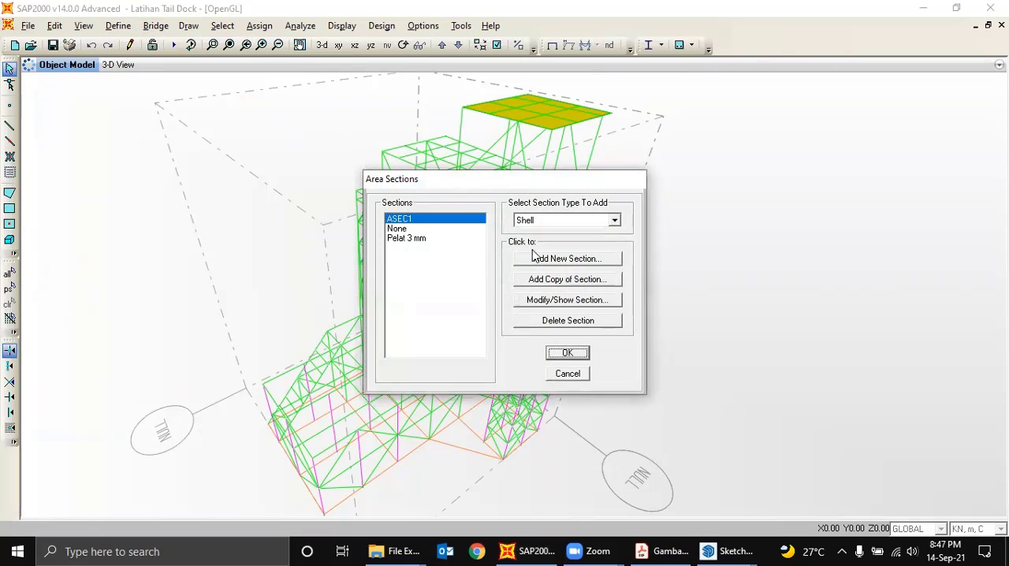
{"action": "left_click", "coordinate": [609, 221]}
{"action": "left_click", "coordinate": [604, 229]}
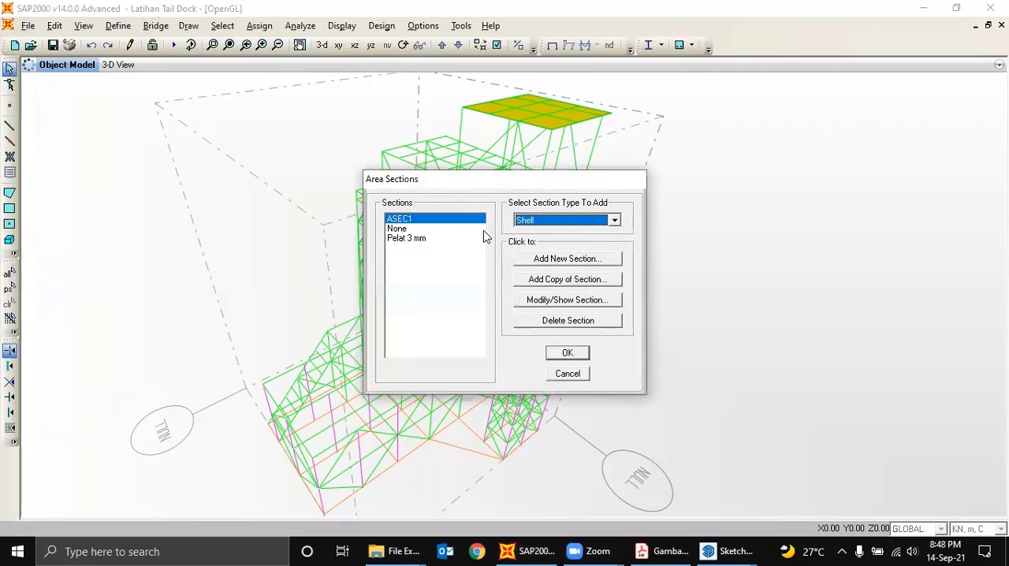
{"action": "left_click", "coordinate": [408, 238]}
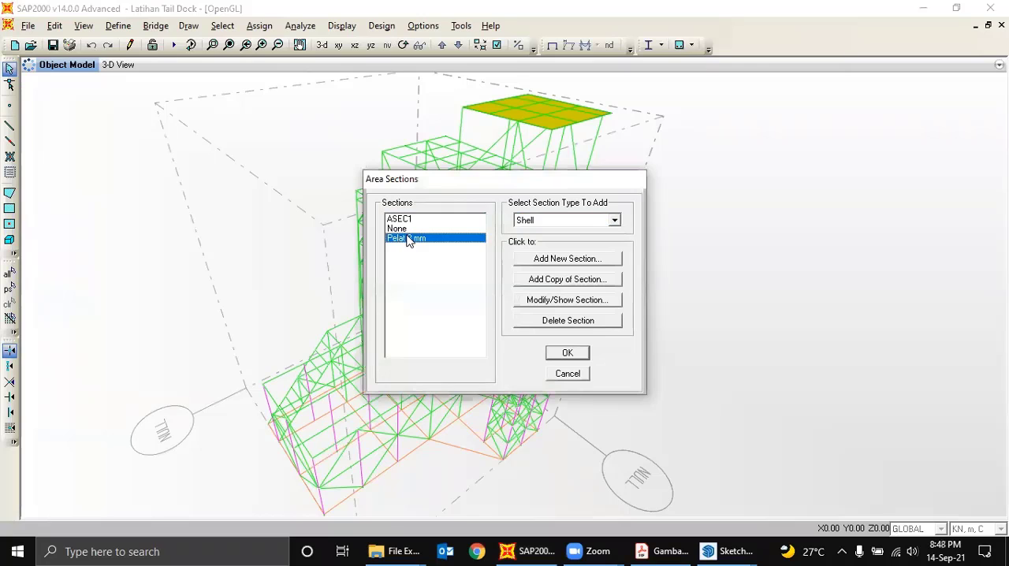
{"action": "left_click", "coordinate": [566, 304]}
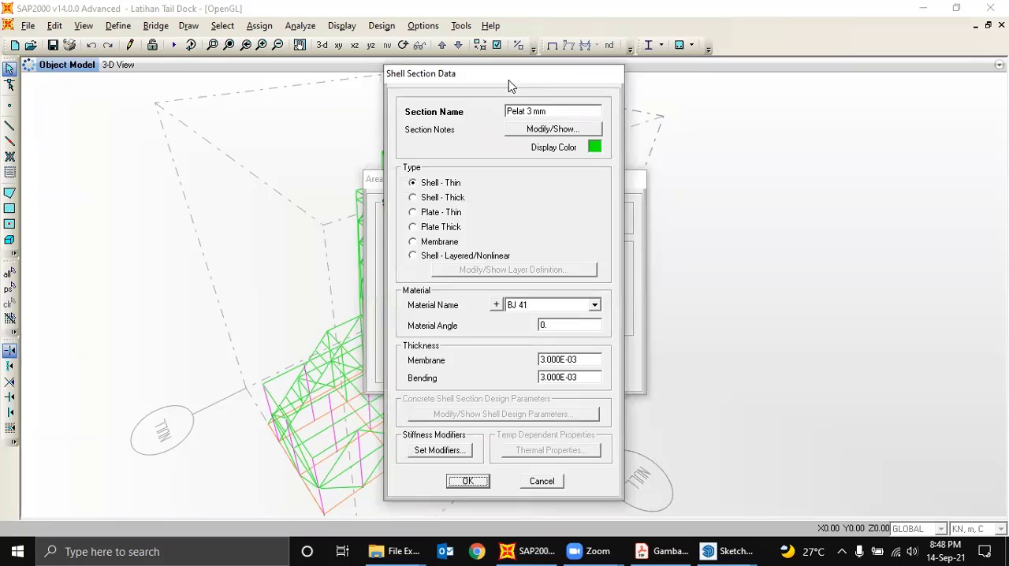
{"action": "left_click_drag", "start_coordinate": [509, 86], "coordinate": [379, 69]}
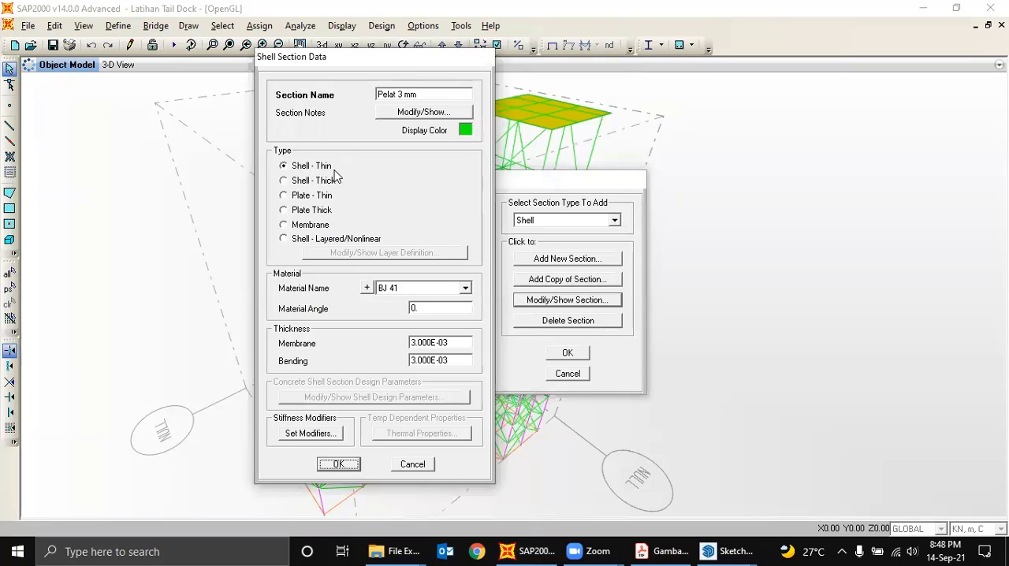
- Try the Membrane type for the Pelat 3 mm section, then leave the area section definitions without saving the change
{"action": "left_click", "coordinate": [318, 231]}
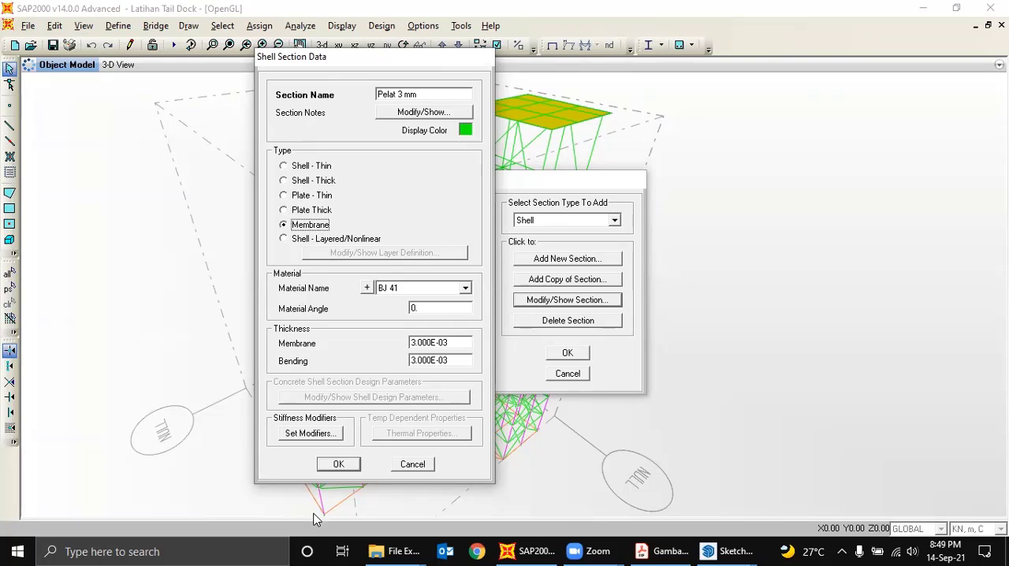
{"action": "left_click", "coordinate": [338, 466]}
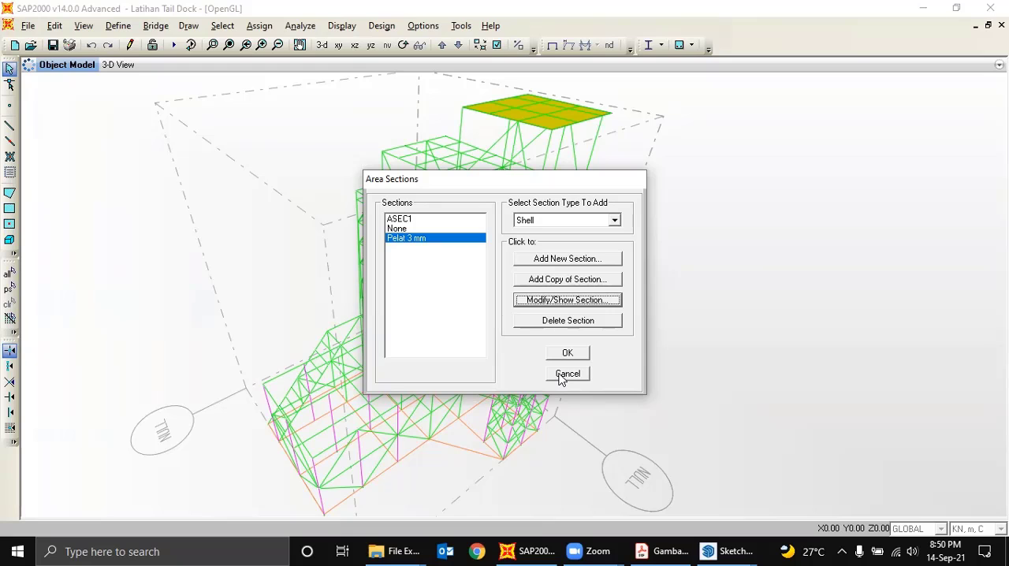
{"action": "left_click", "coordinate": [564, 375]}
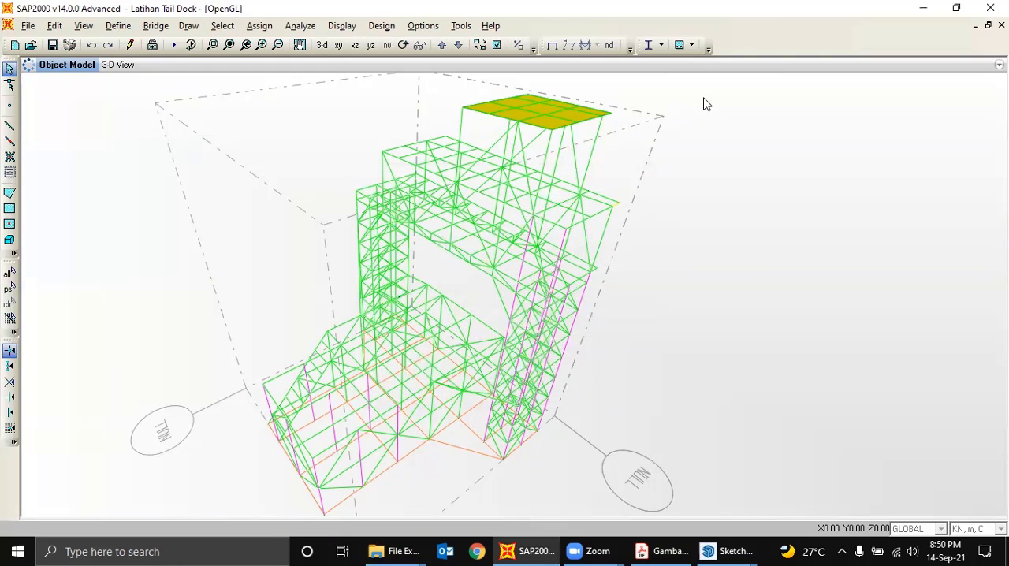